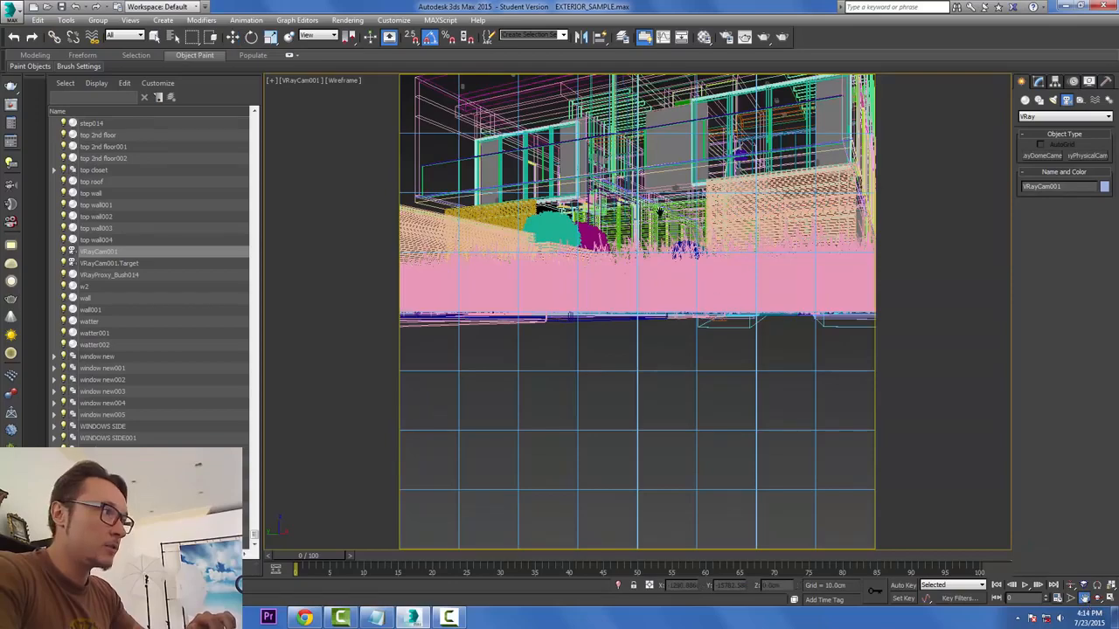
Reframe the VRayCam001 view on the front of the house and select that camera to show its parameters.
mouse_move(664, 212)
mouse_down()
mouse_move(647, 281)
mouse_move(635, 274)
mouse_up()
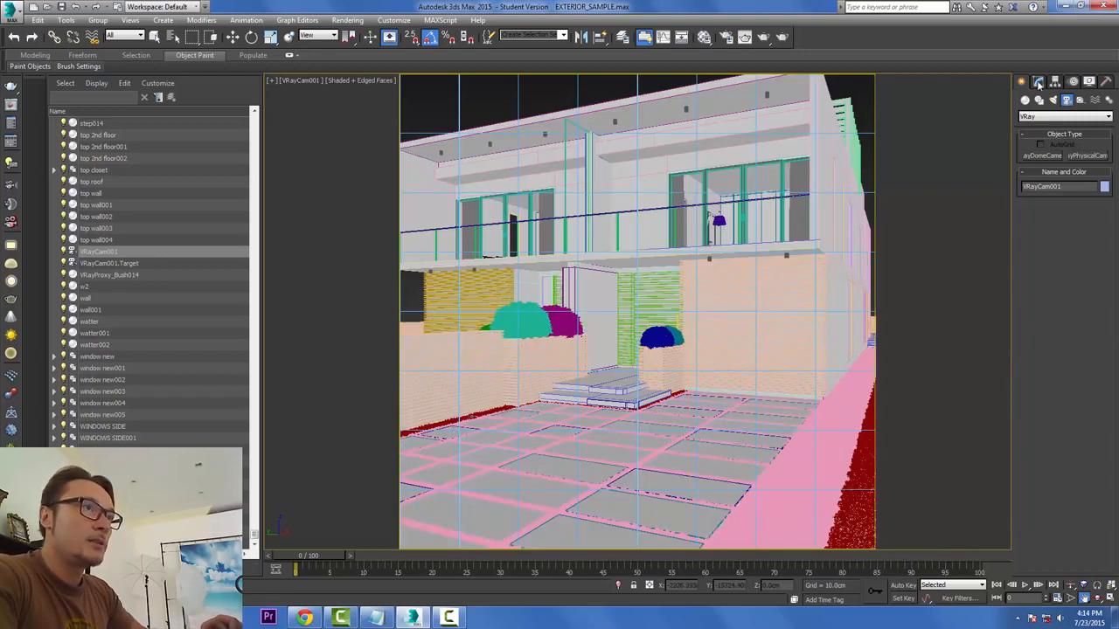
click(297, 80)
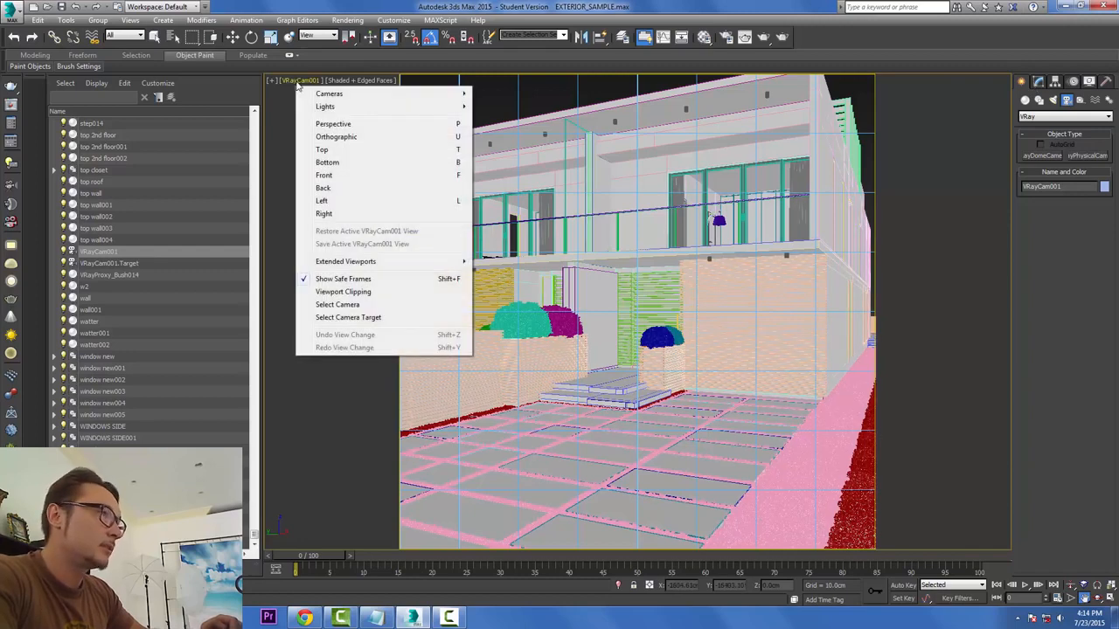
click(358, 307)
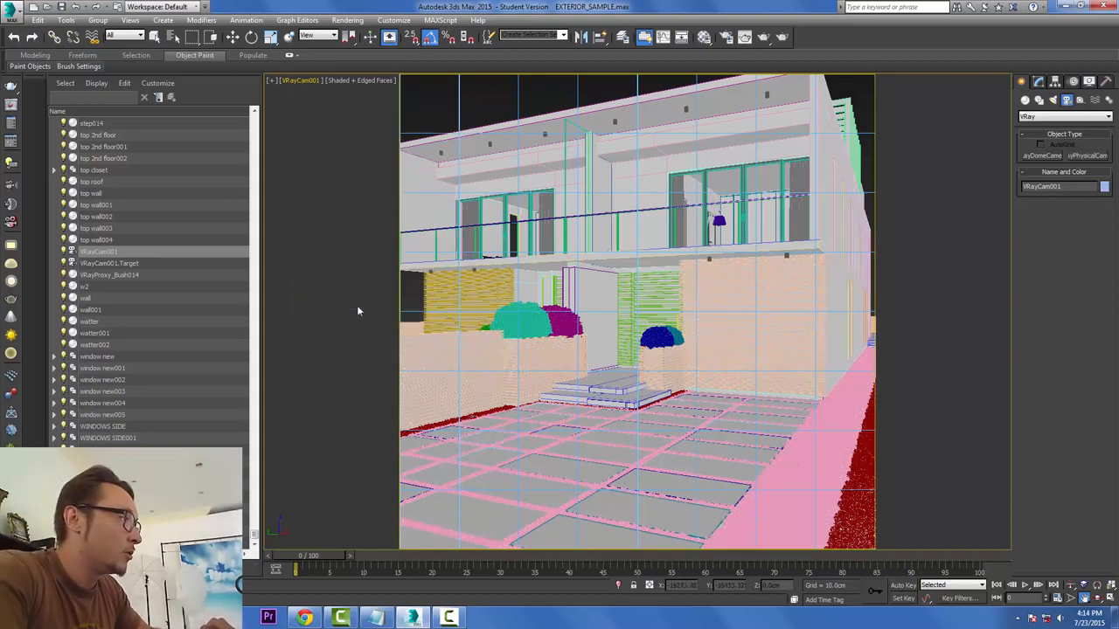
click(1039, 80)
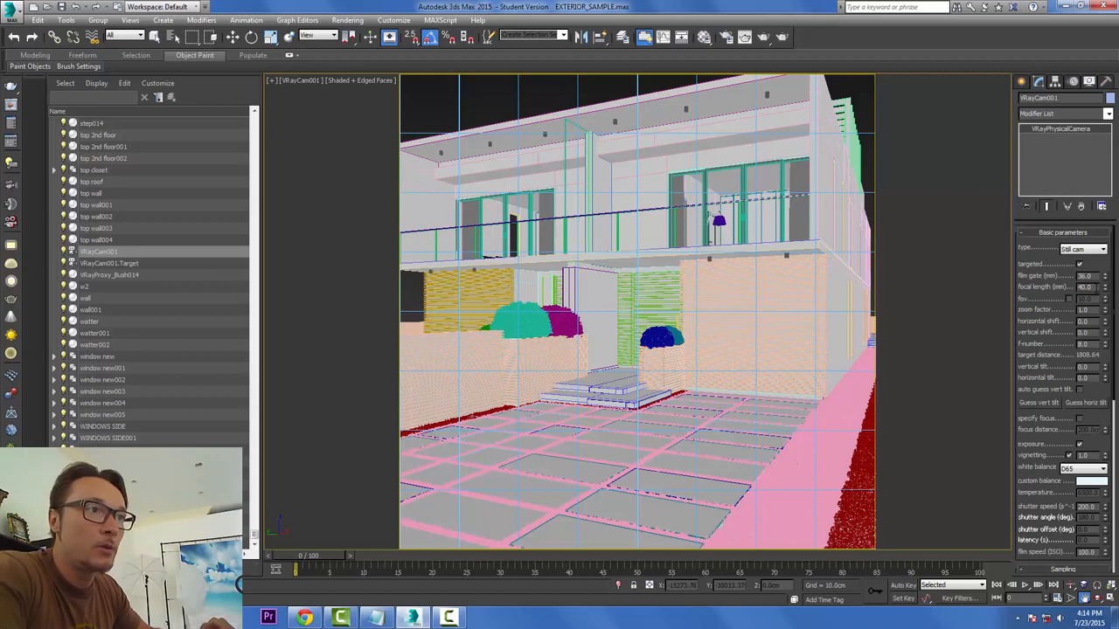
Try focal lengths of 28 mm and 35 mm on the selected camera.
drag(1095, 288, 1052, 273)
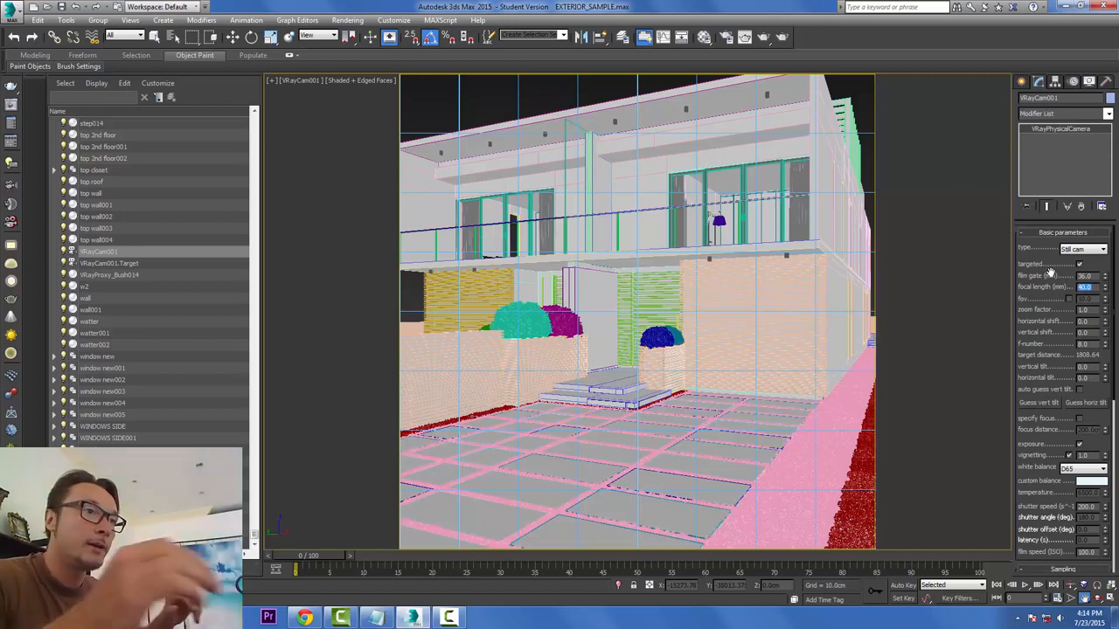
text(28)
key(Return)
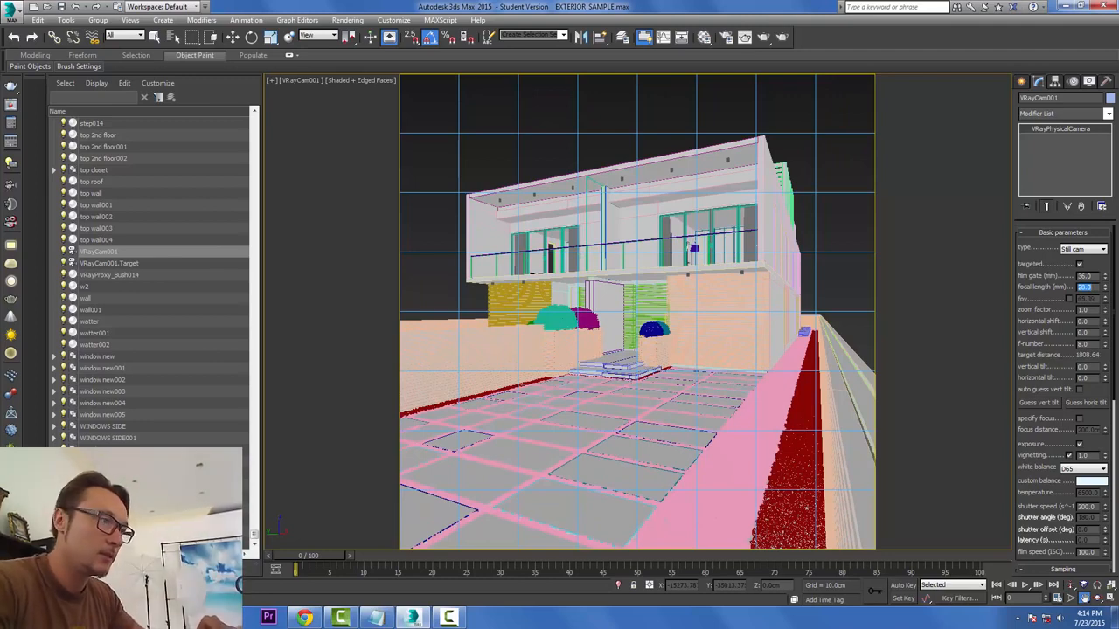
text(3)
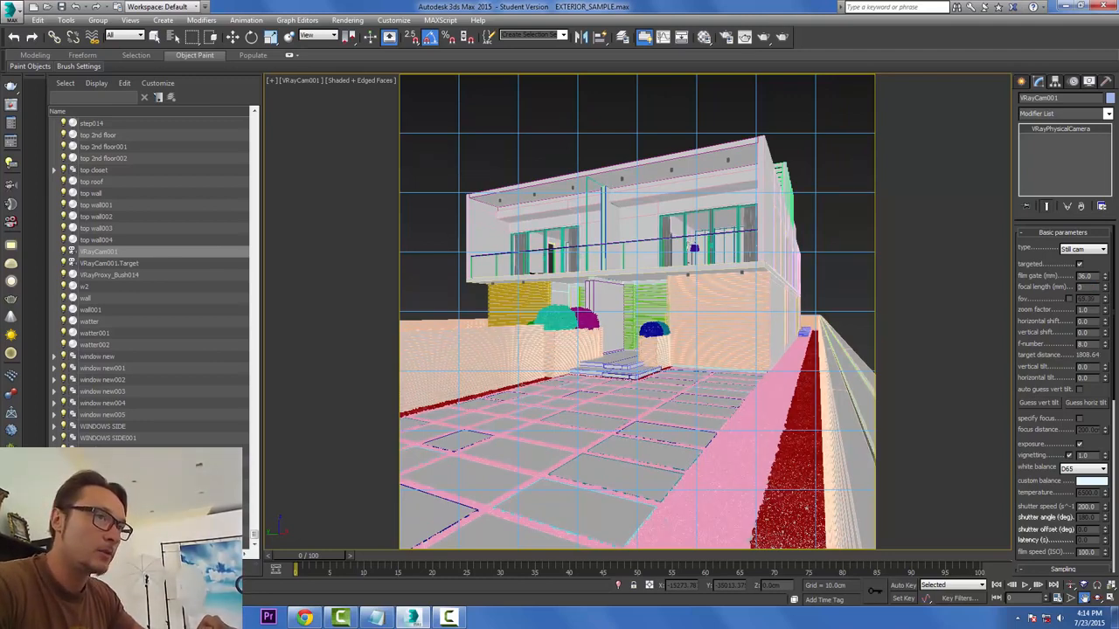
text(5)
key(Return)
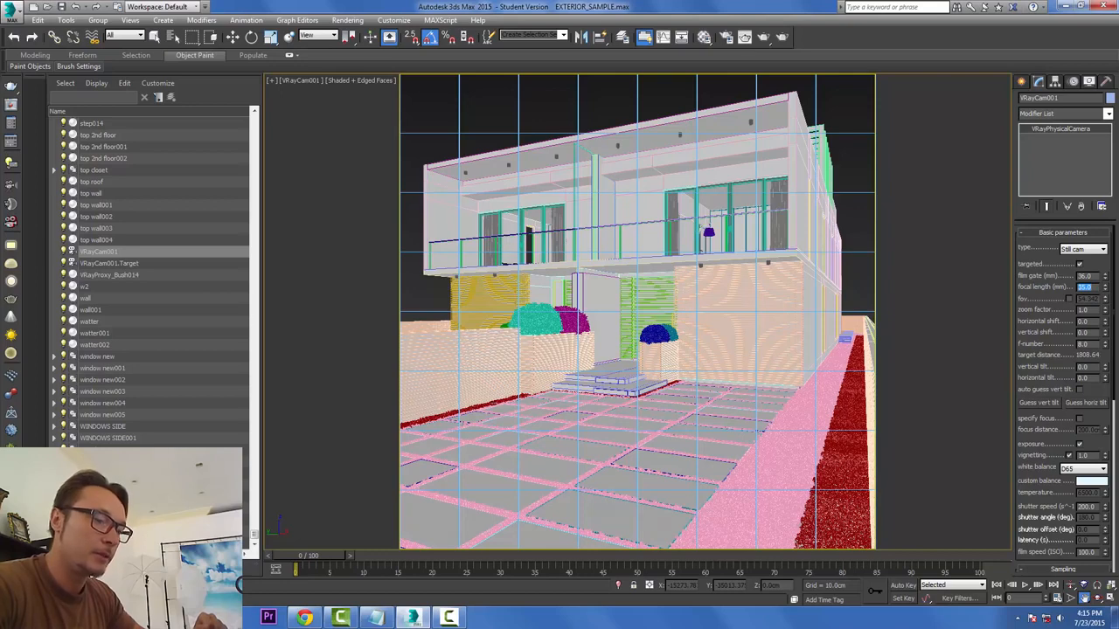
Set the camera's focal length to 30 mm and dolly it slightly closer to the house.
text(30)
key(Return)
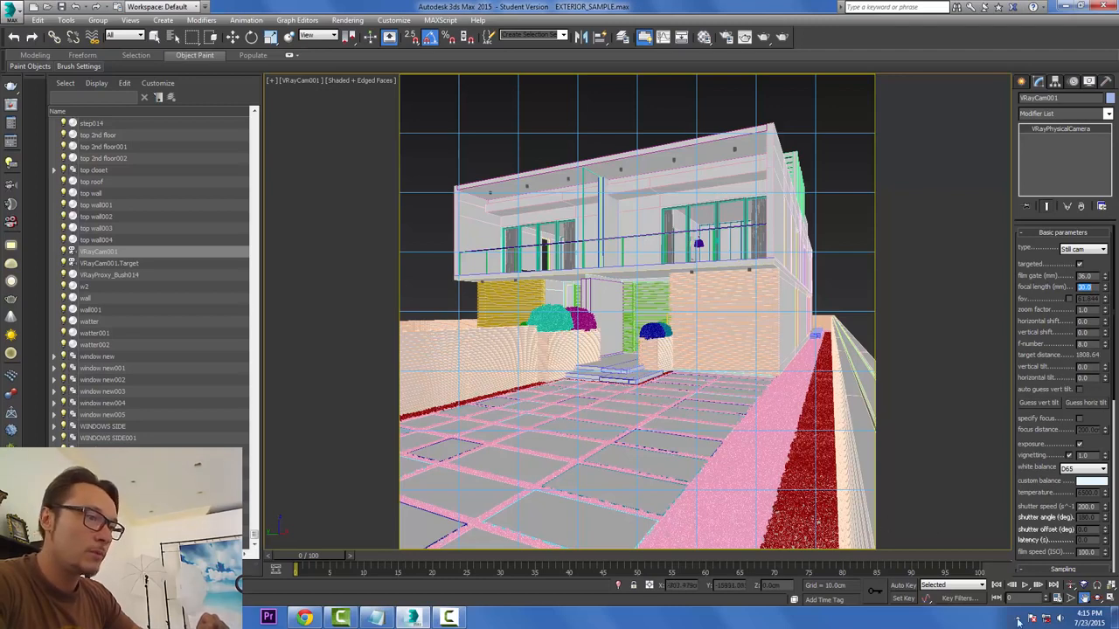
click(1068, 586)
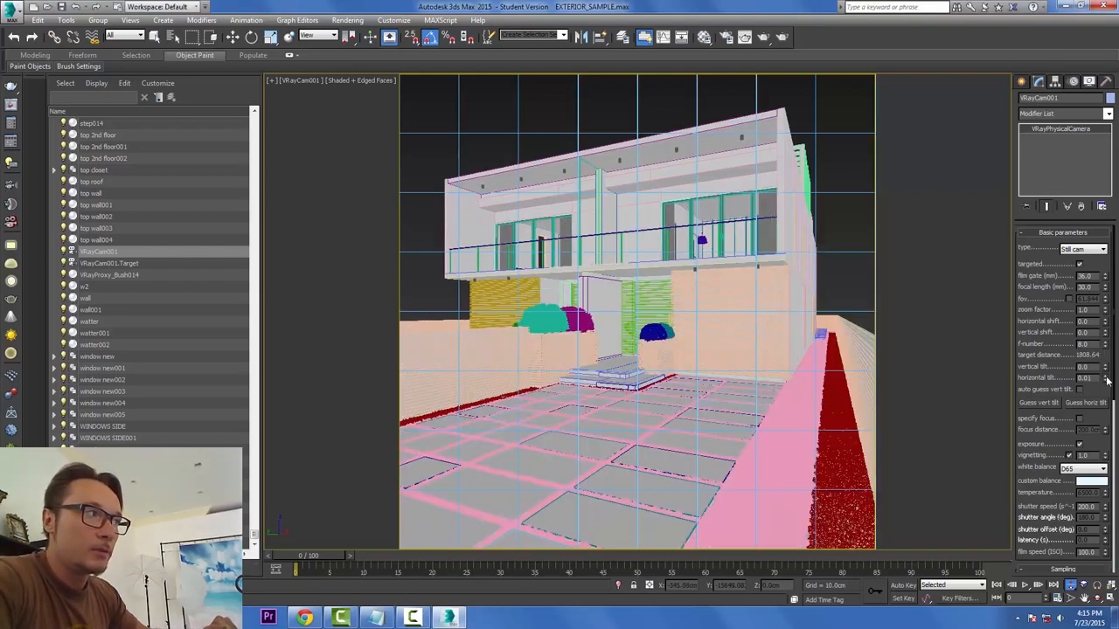
Increase the camera's horizontal tilt to 0.18.
click(1106, 377)
click(1106, 376)
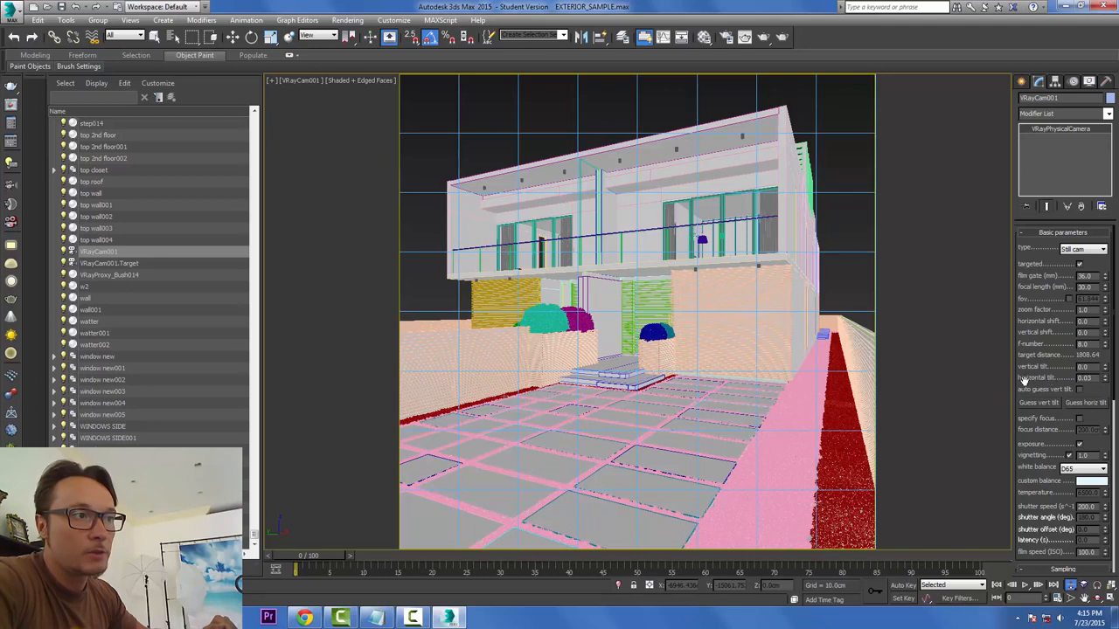
click(1105, 379)
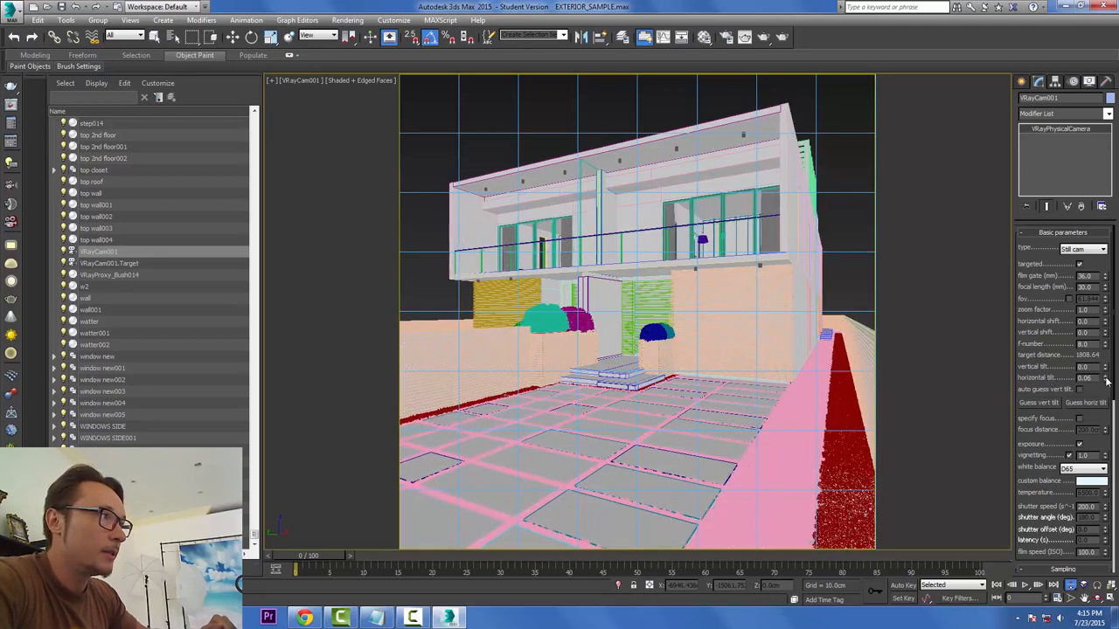
drag(1106, 380, 1106, 374)
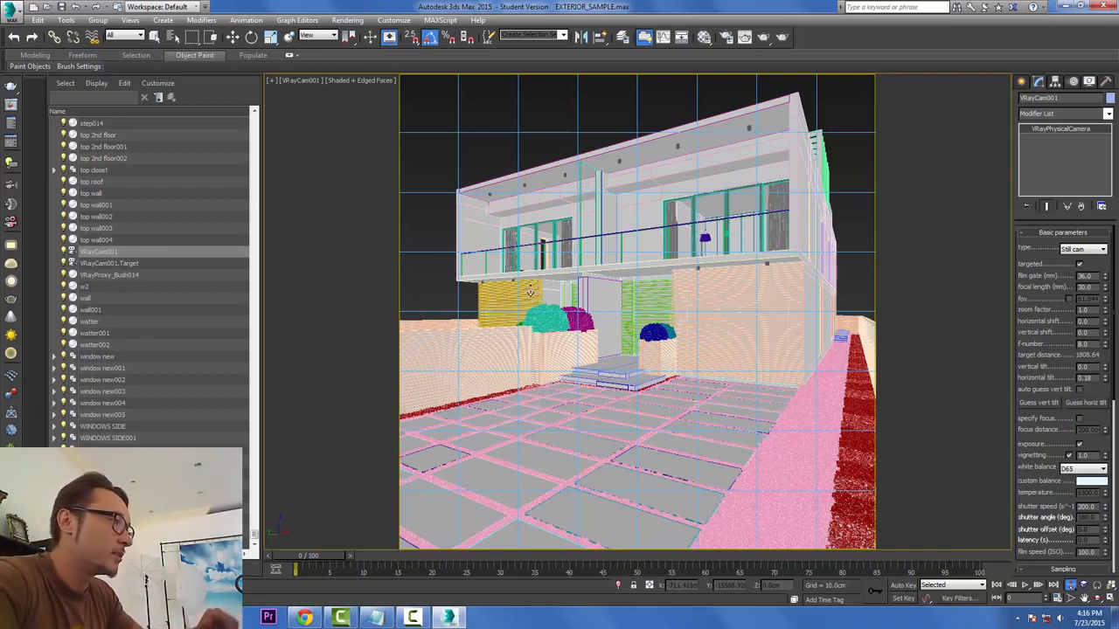
Select the target of VRayCam001 and move it straight up to a height of about 355 cm.
click(234, 37)
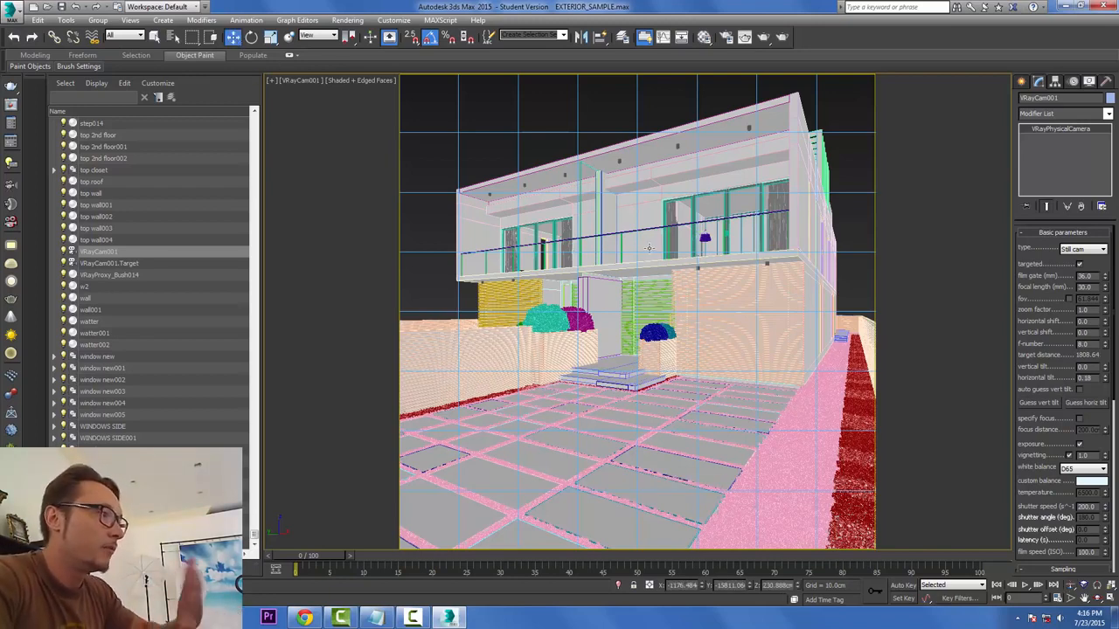
click(309, 82)
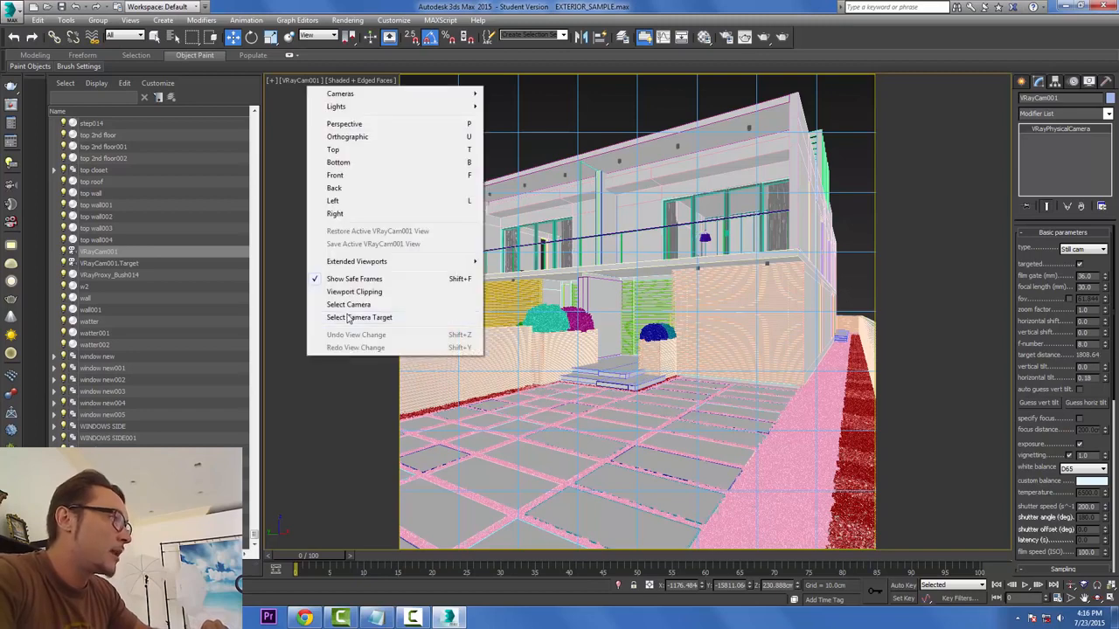
click(350, 327)
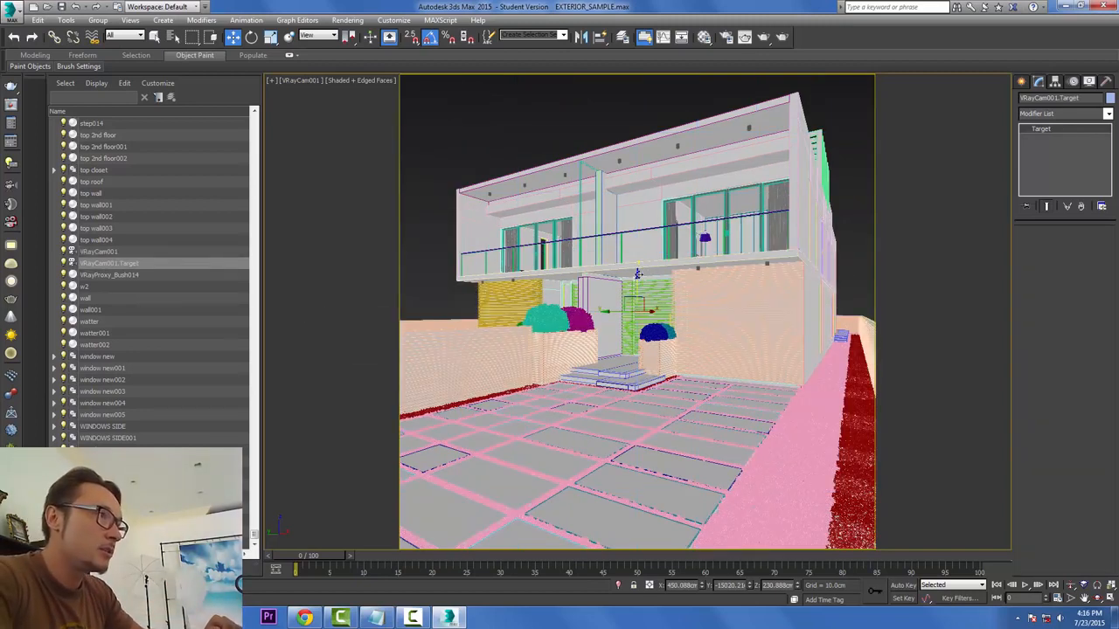
drag(638, 276, 635, 251)
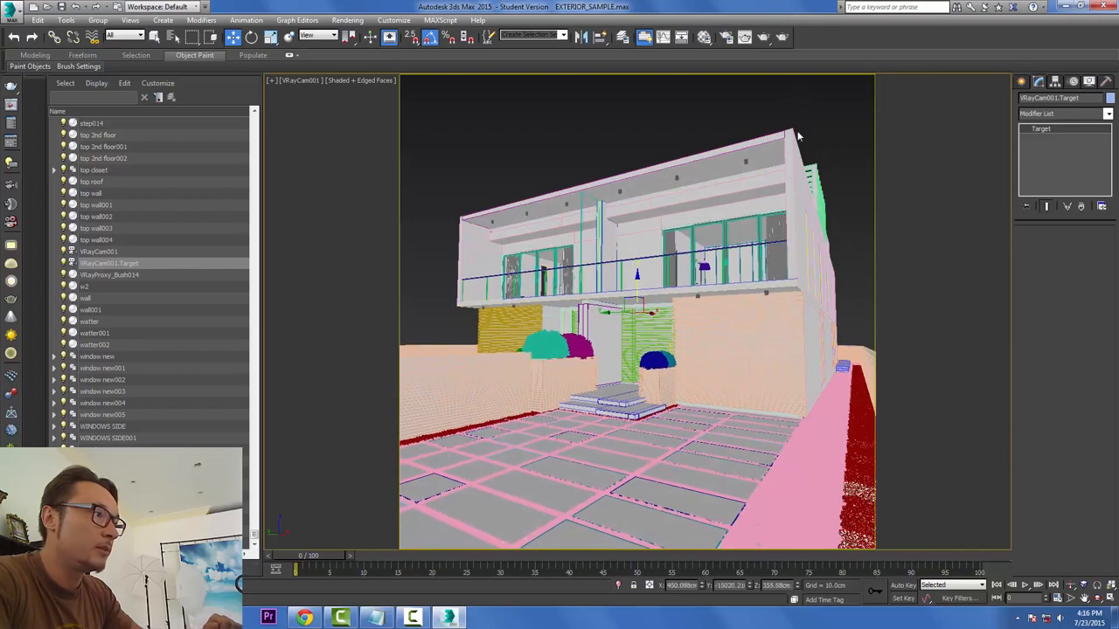
Select VRayCam001 again and adjust its vertical tilt to 0.06 to straighten the building's vertical lines.
click(290, 83)
click(334, 302)
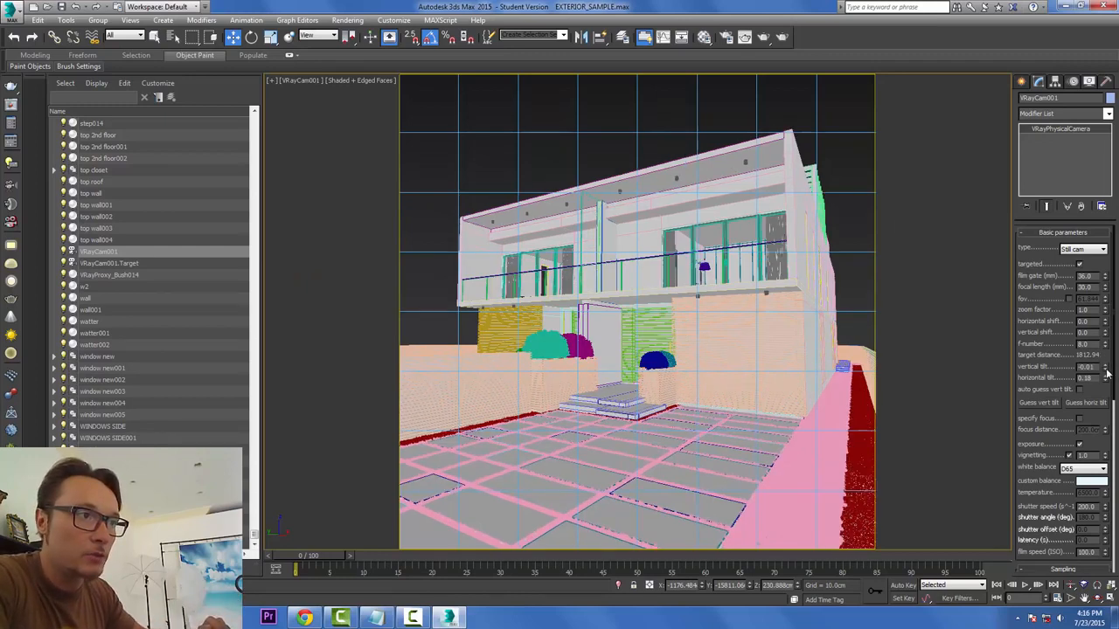
click(1106, 365)
click(1105, 365)
click(1105, 366)
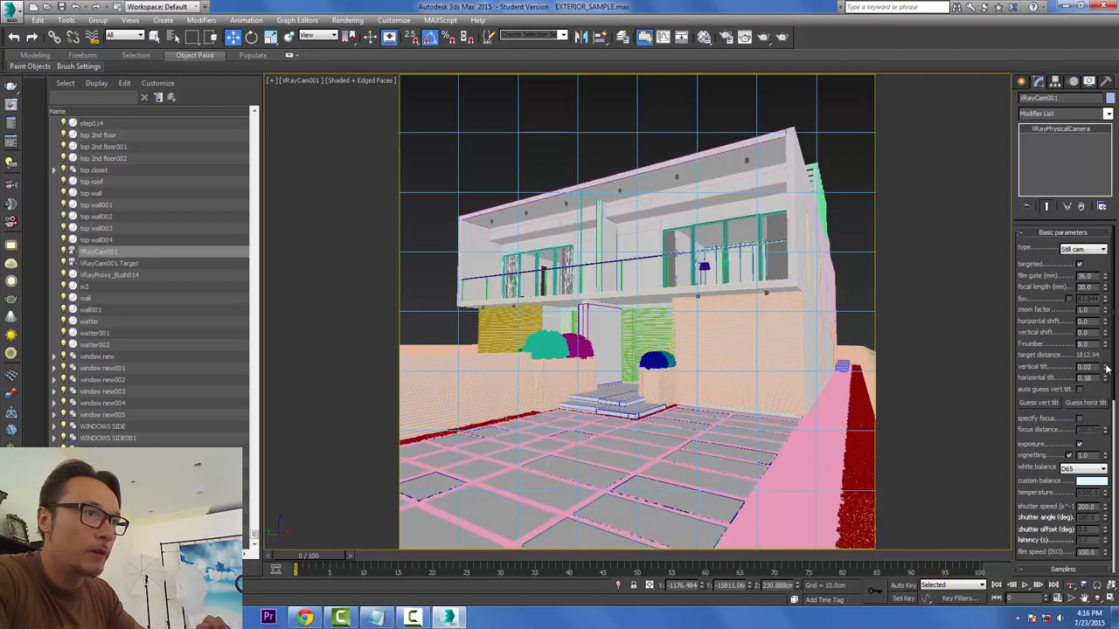
click(1106, 366)
click(1106, 366)
click(1106, 366)
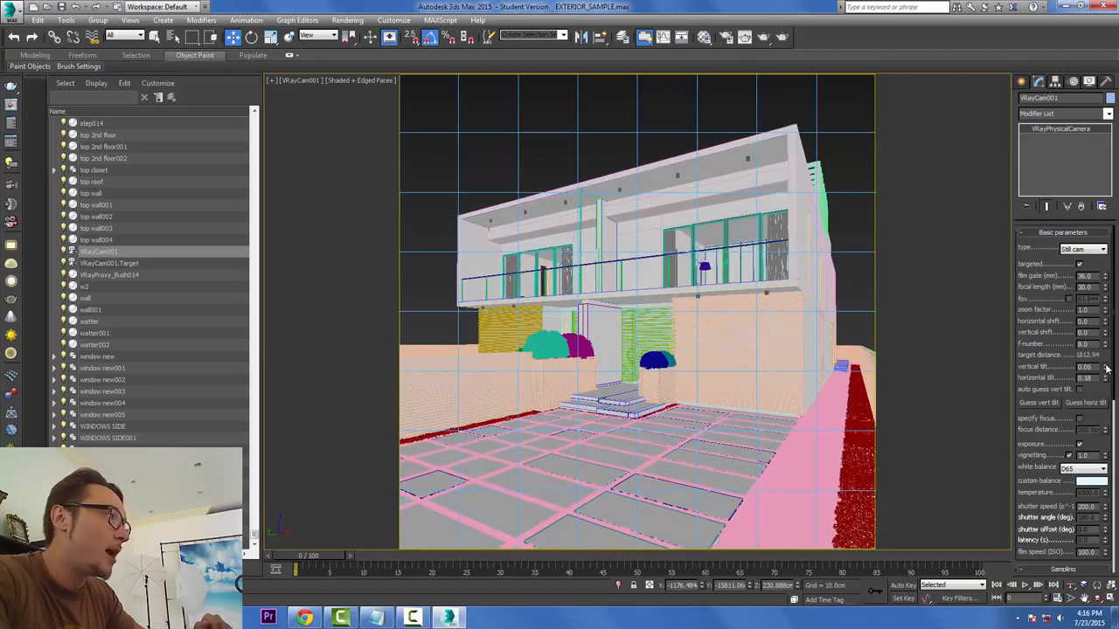
click(1106, 366)
click(1105, 366)
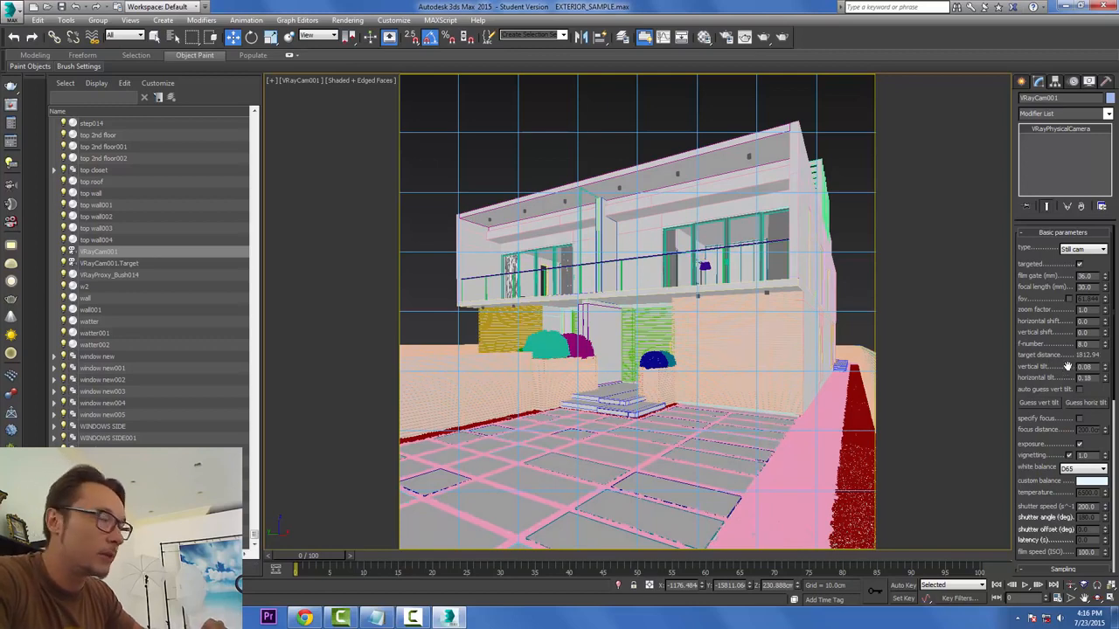
click(1105, 371)
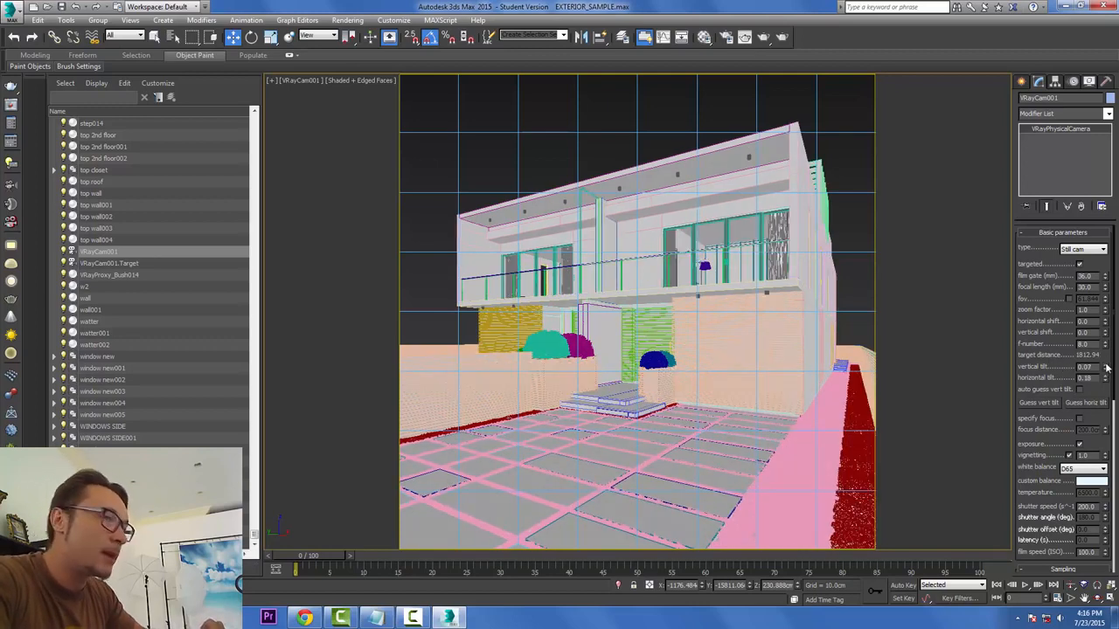
click(1105, 368)
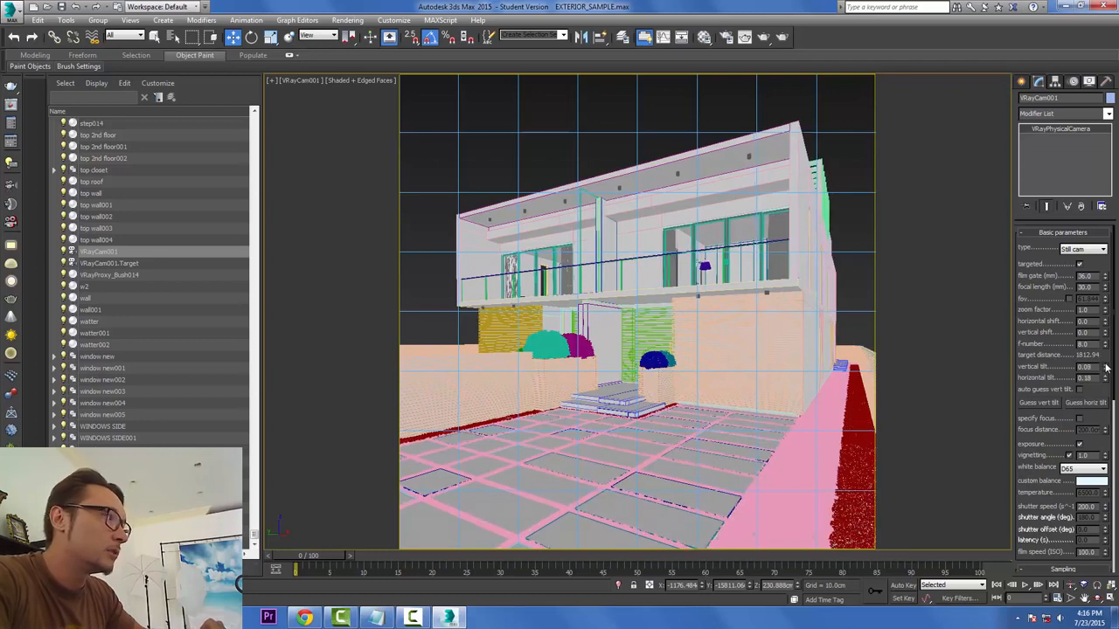
click(1105, 371)
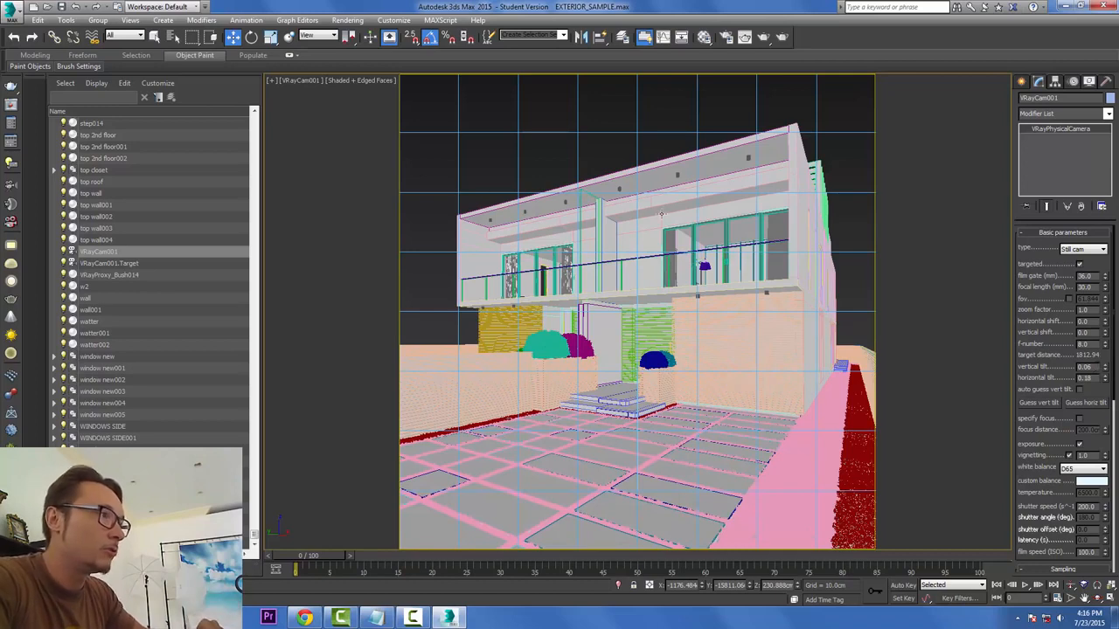
click(155, 37)
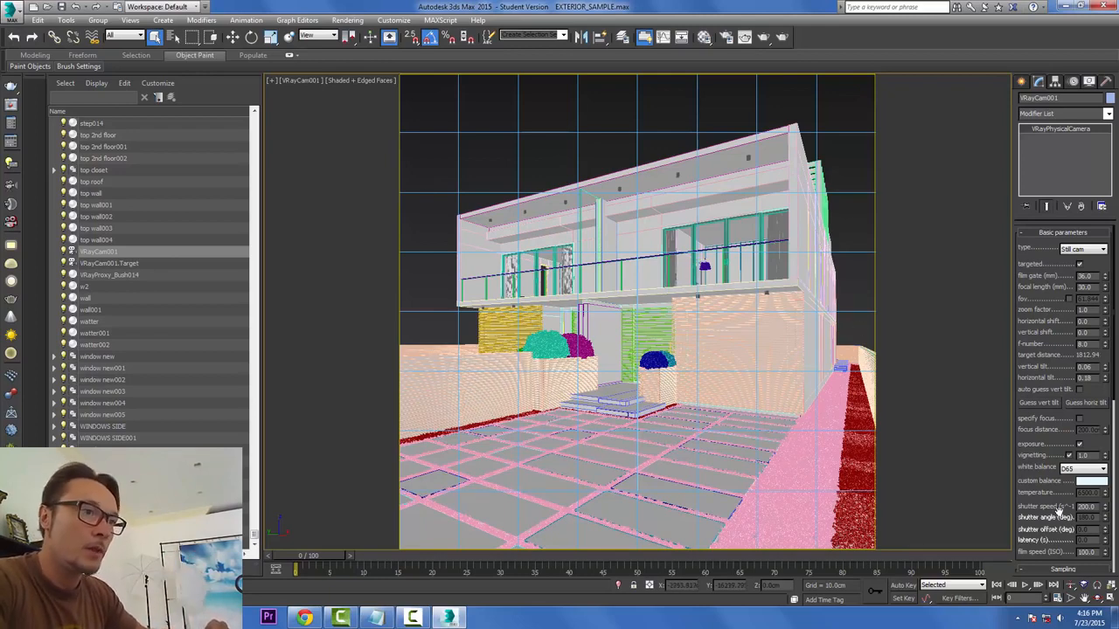
Test positive and negative quadratic distortion amounts on the camera, including 0.44 and -0.16, and finish at about -0.01.
drag(1040, 375, 1038, 332)
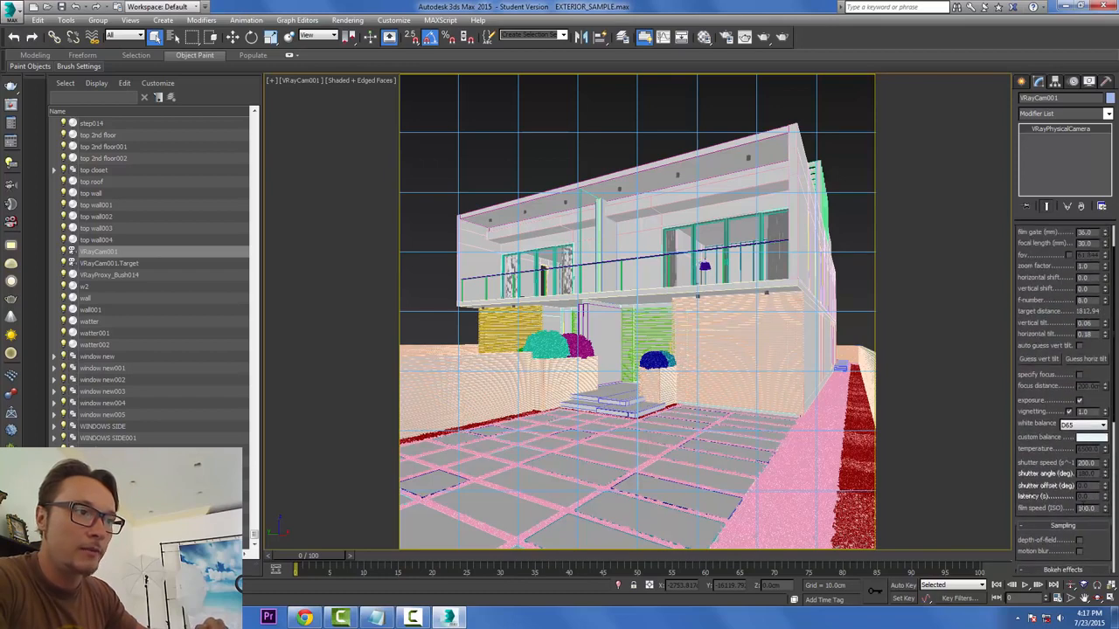
drag(1040, 507, 1023, 206)
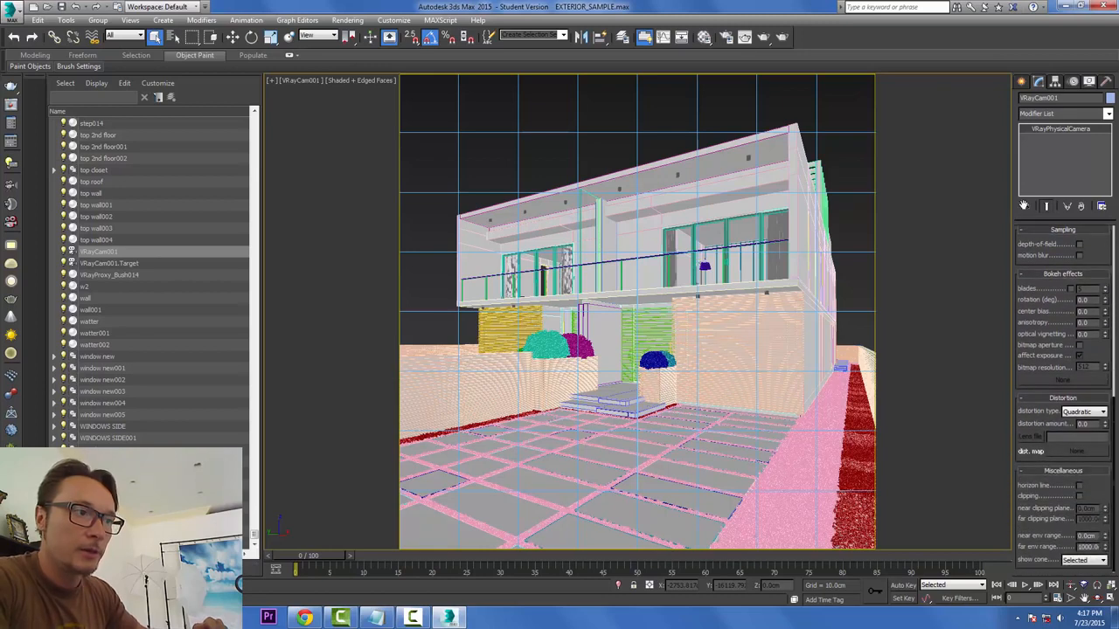
click(1105, 427)
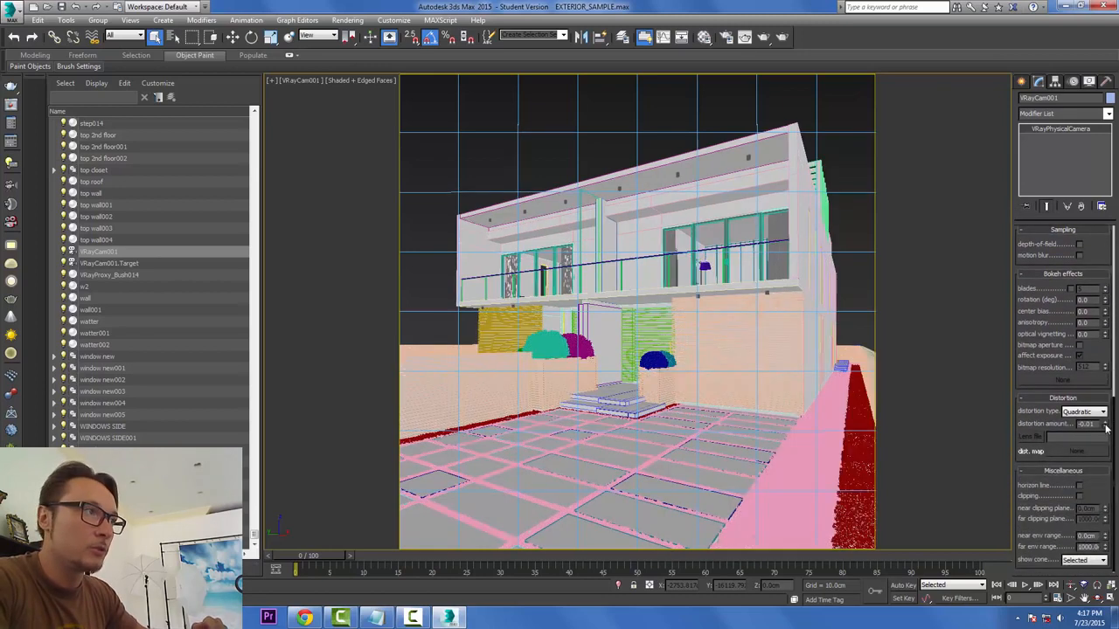
click(1105, 424)
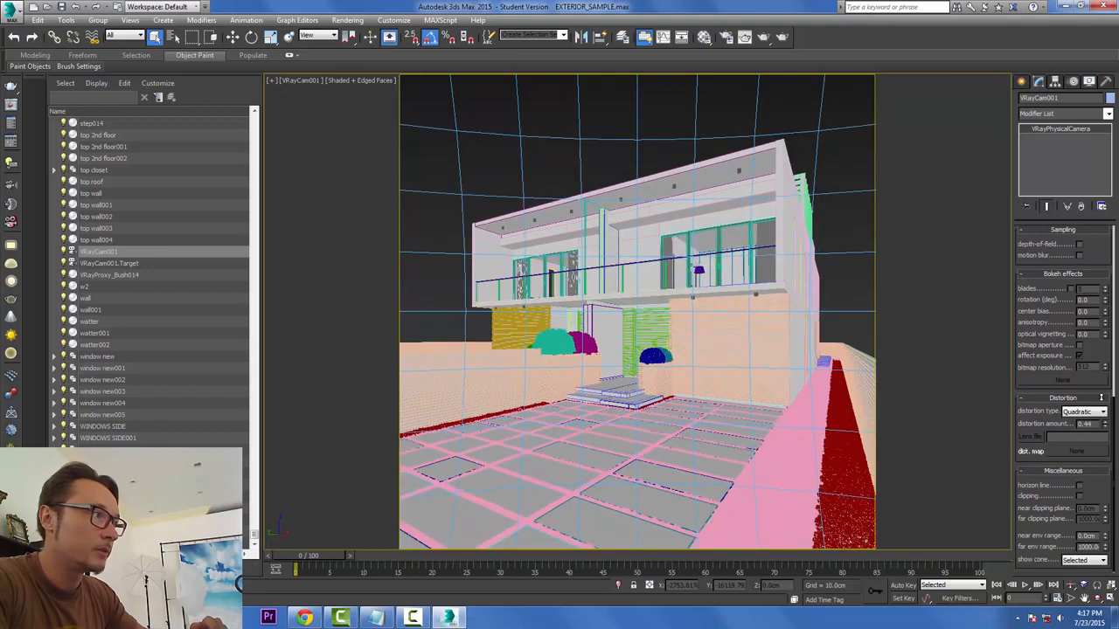
drag(1110, 458, 1109, 429)
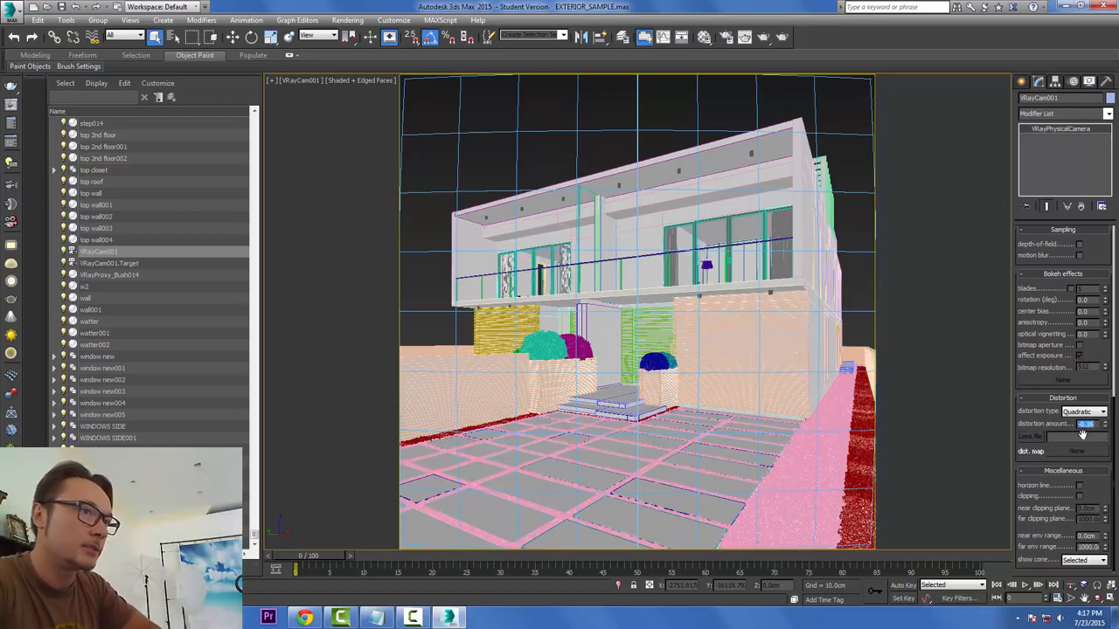
drag(1109, 428, 1108, 427)
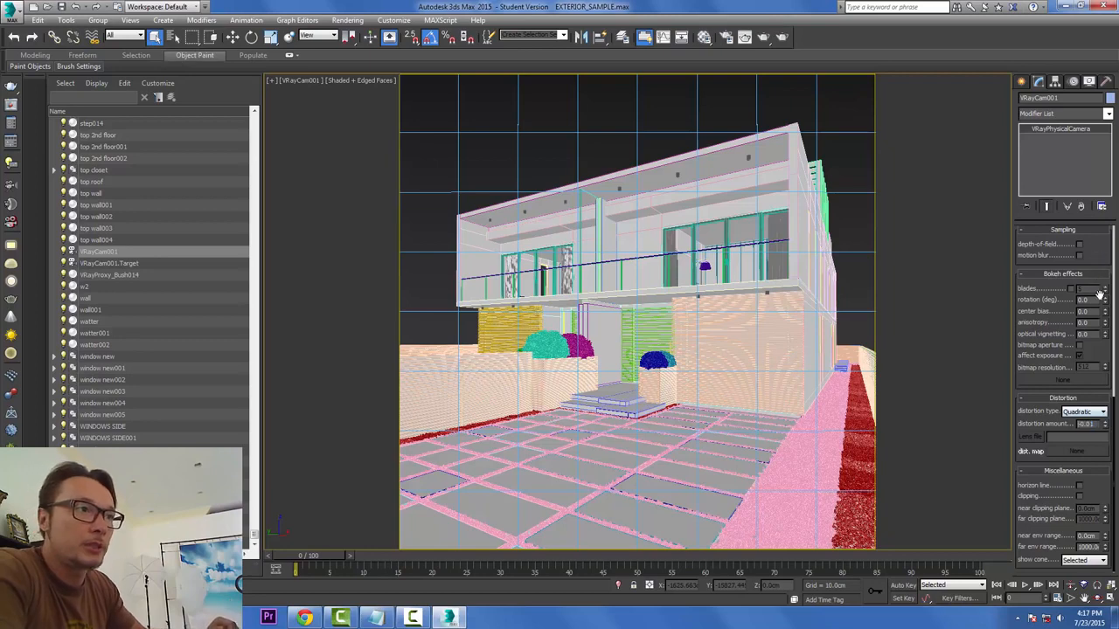
scroll(1105, 421, up, 6)
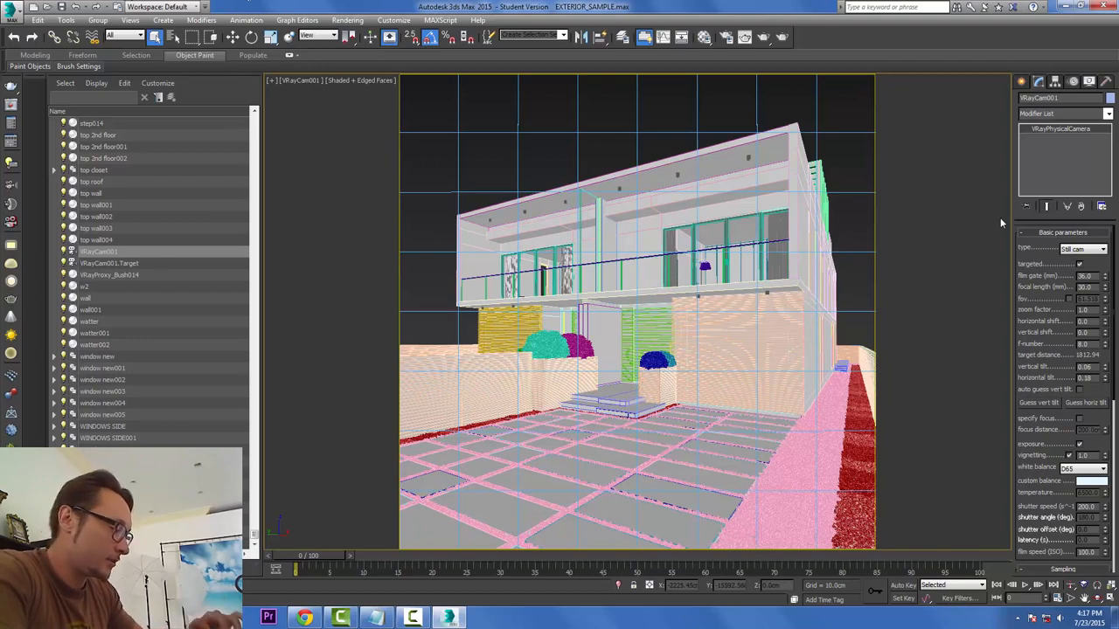
In the top view, draw a plane VRayLight with a half-length of about 113 cm in the empty area beyond the boundary wall.
key(t)
click(1023, 80)
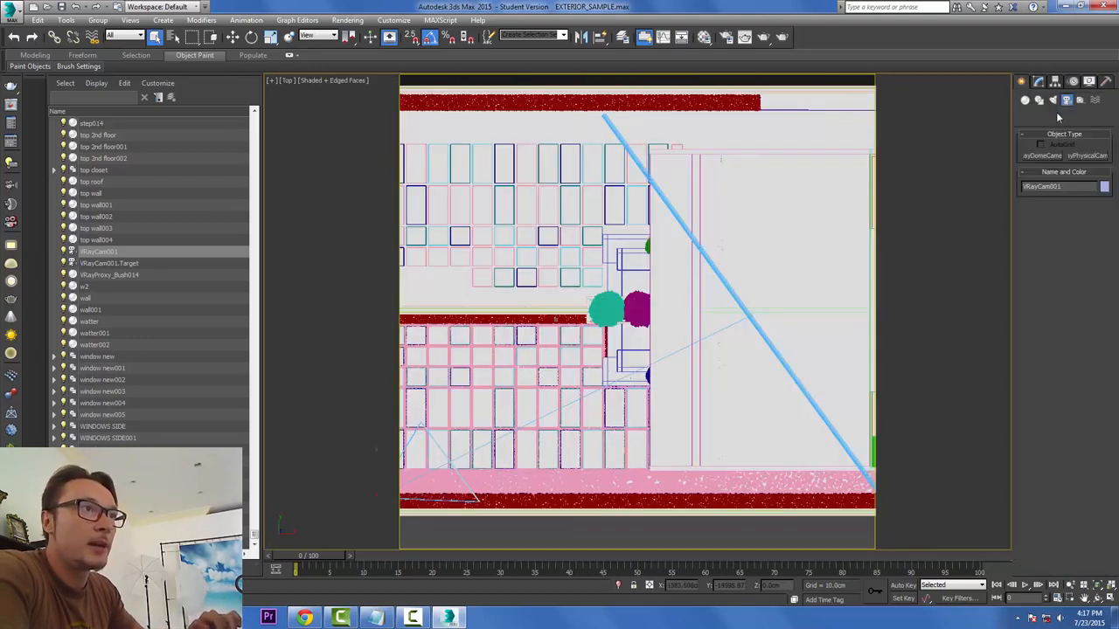
click(1052, 99)
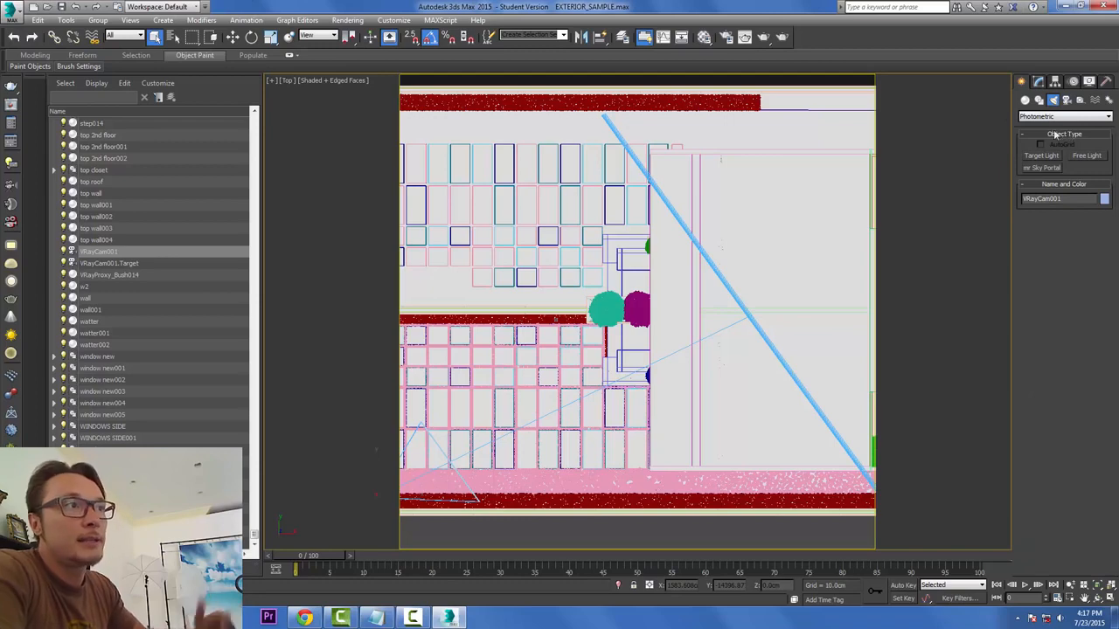
click(1065, 116)
click(1049, 147)
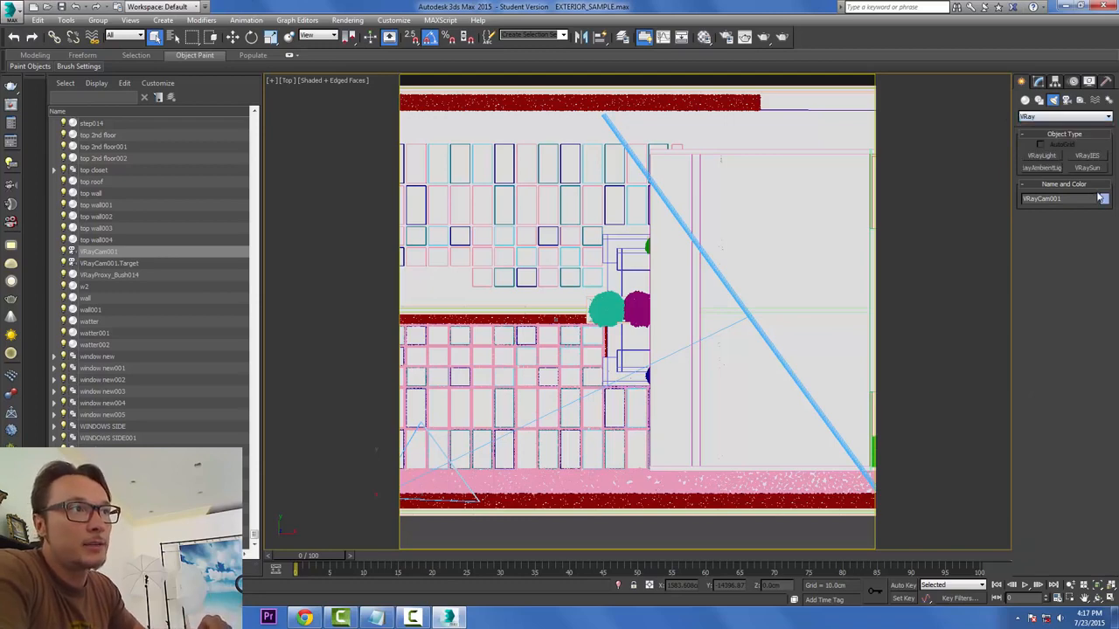
click(1054, 160)
middle_drag(688, 130, 699, 351)
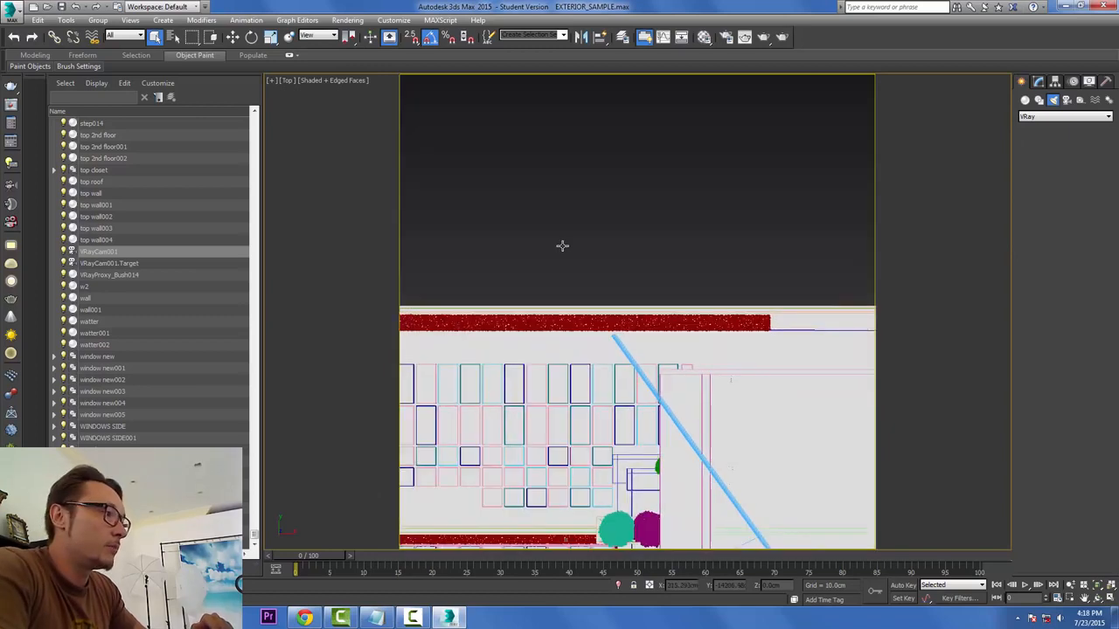
drag(548, 227, 599, 255)
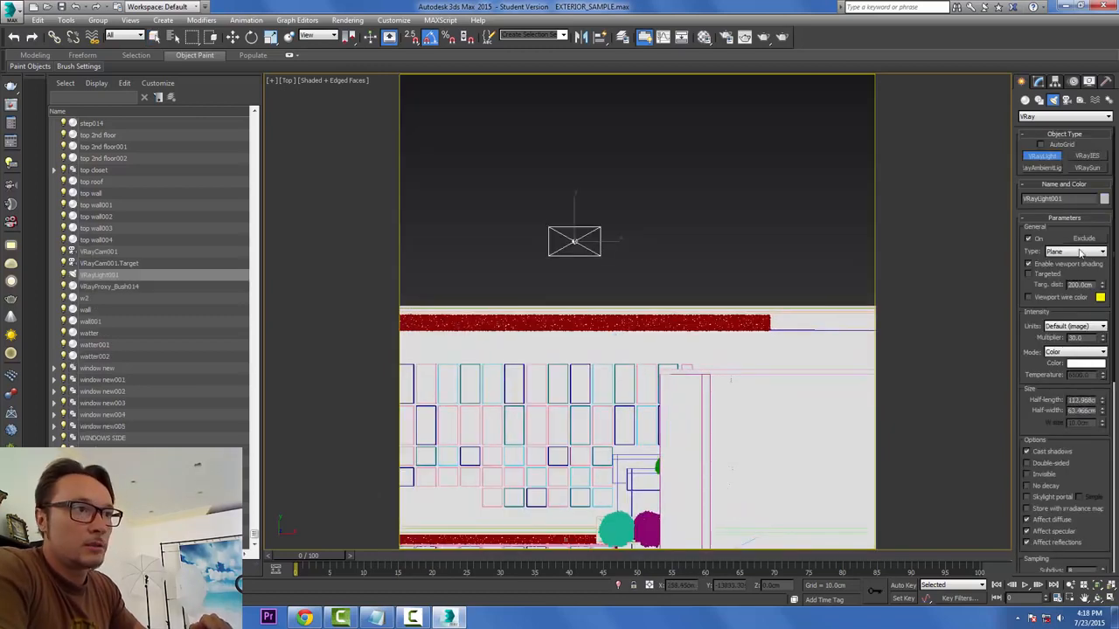
Change the VRayLight's type to Dome and move it clear of the house to about X -1501 cm, Y -13662 cm.
click(1102, 252)
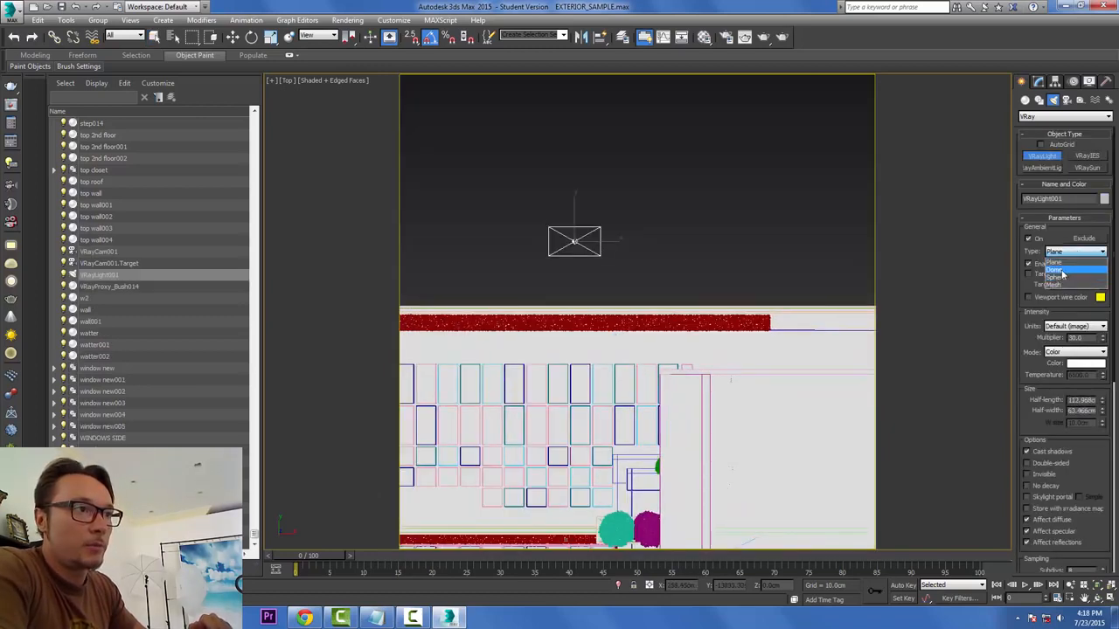
click(1056, 271)
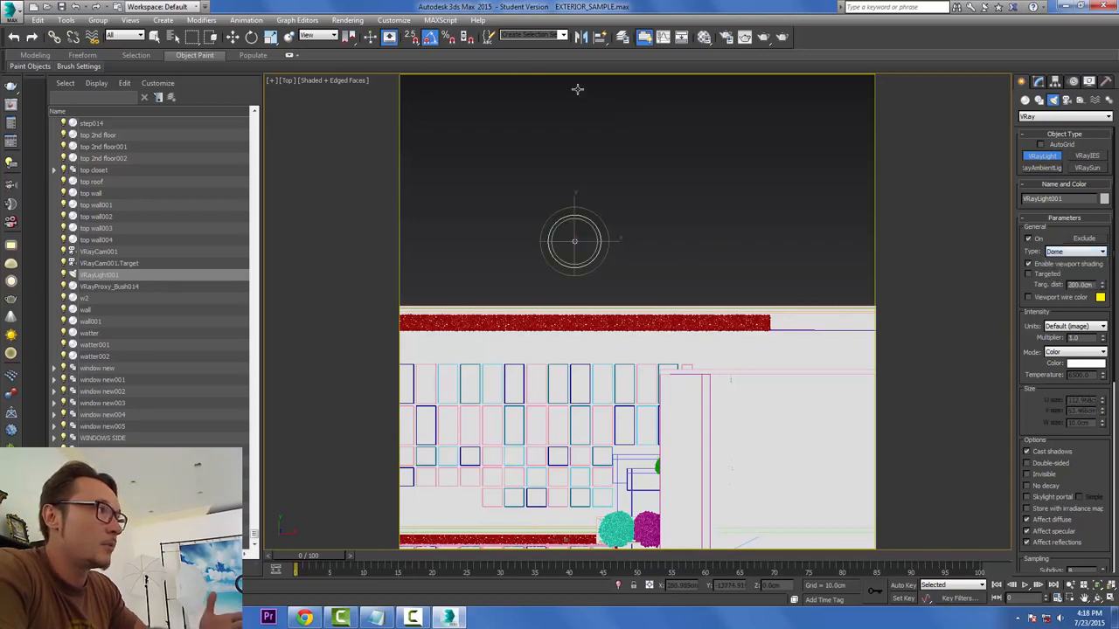
middle_drag(742, 252, 824, 260)
scroll(767, 254, down, 4)
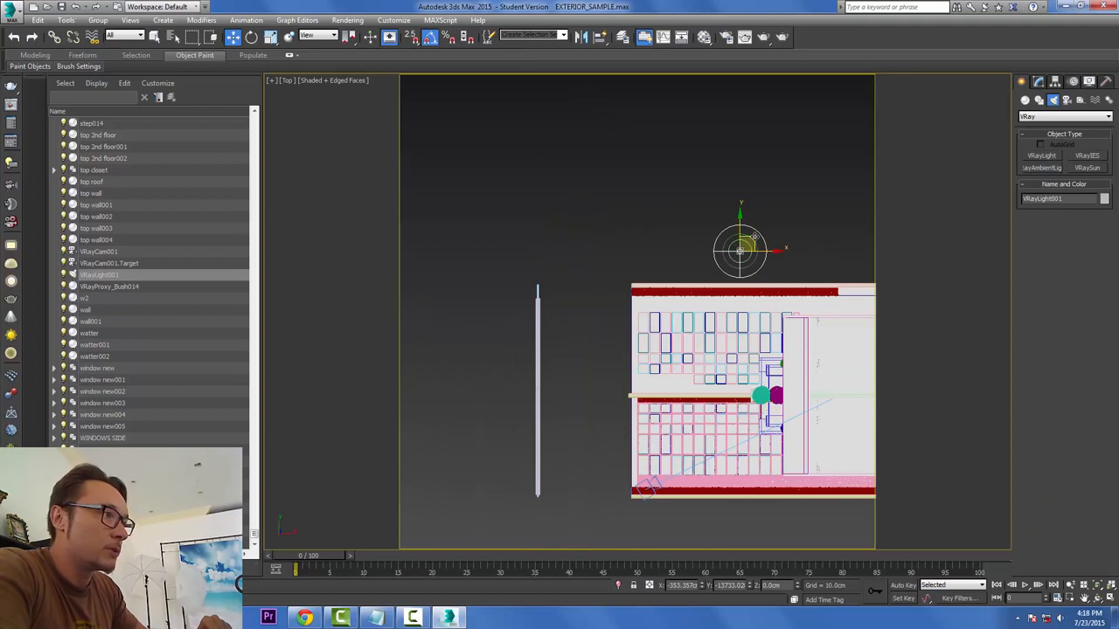
drag(634, 229, 637, 229)
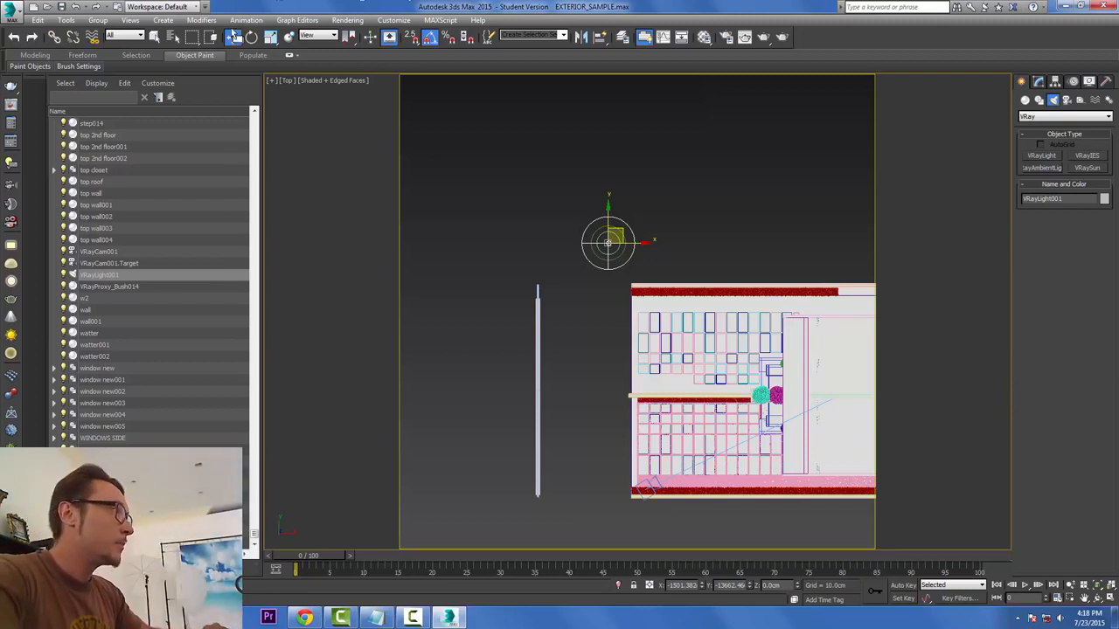
Assign a VRayHDRI map as the dome light's texture.
click(1038, 81)
drag(1089, 466, 1079, 252)
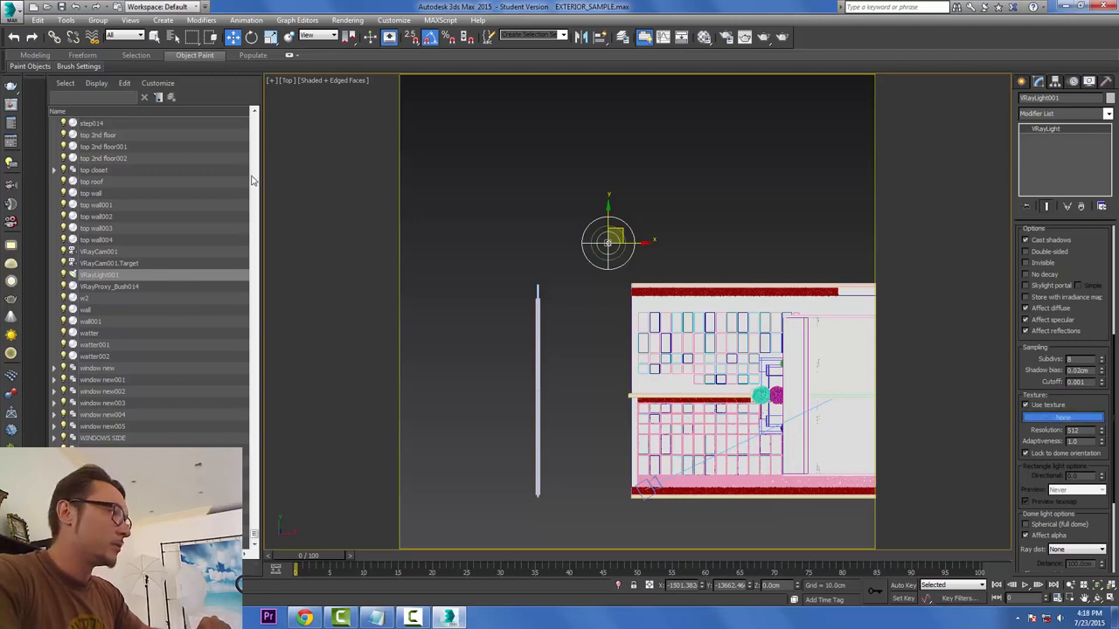
click(1063, 417)
scroll(509, 507, down, 2)
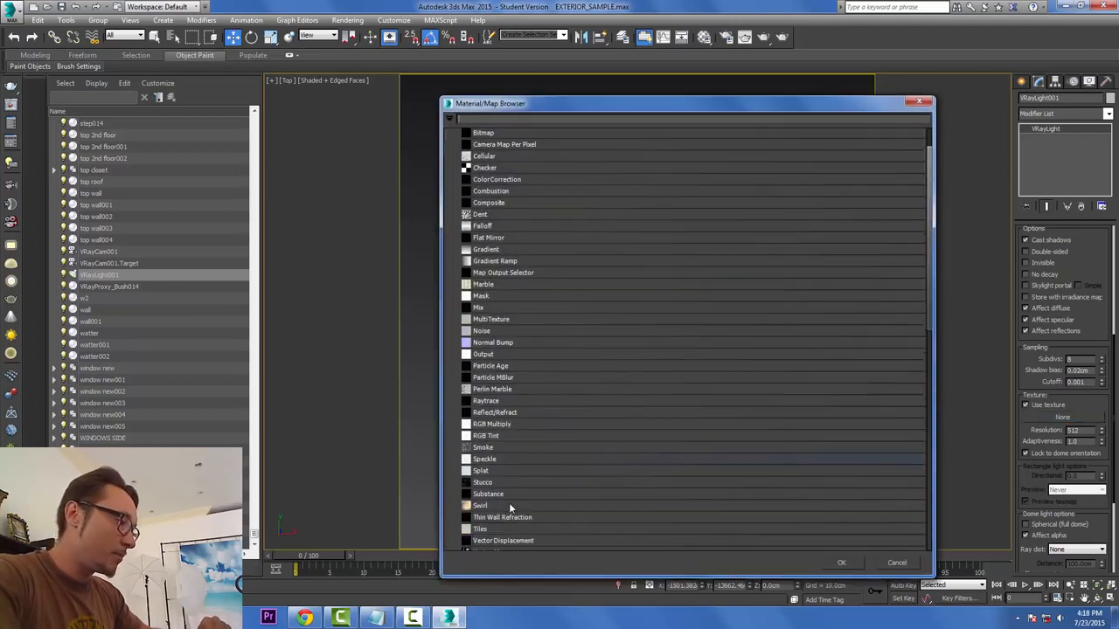
scroll(511, 505, down, 3)
scroll(511, 505, down, 3)
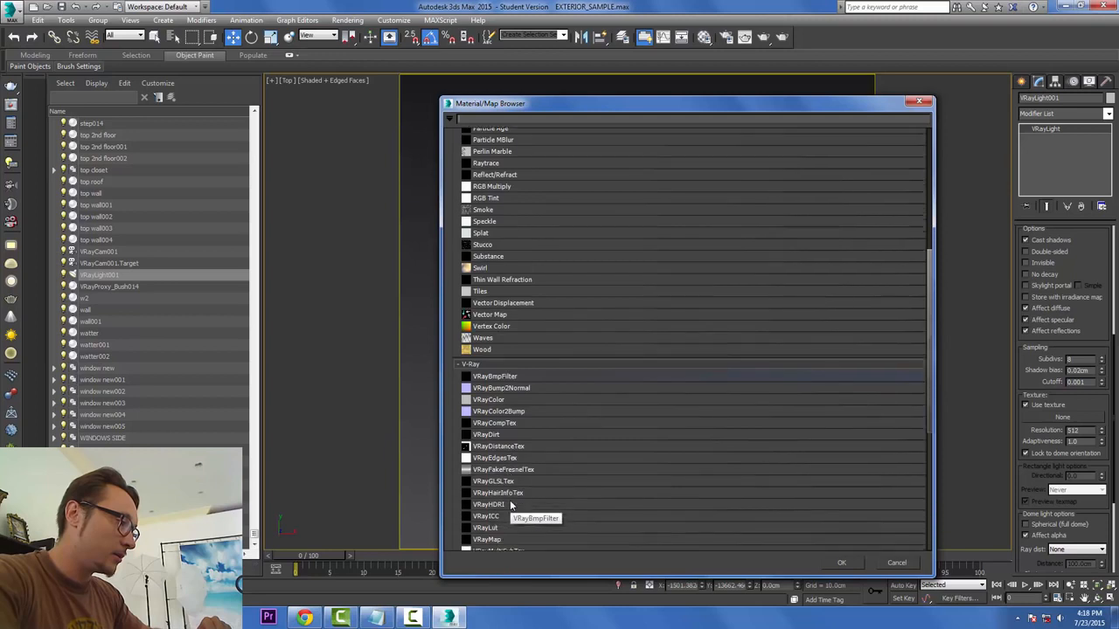
scroll(511, 505, down, 3)
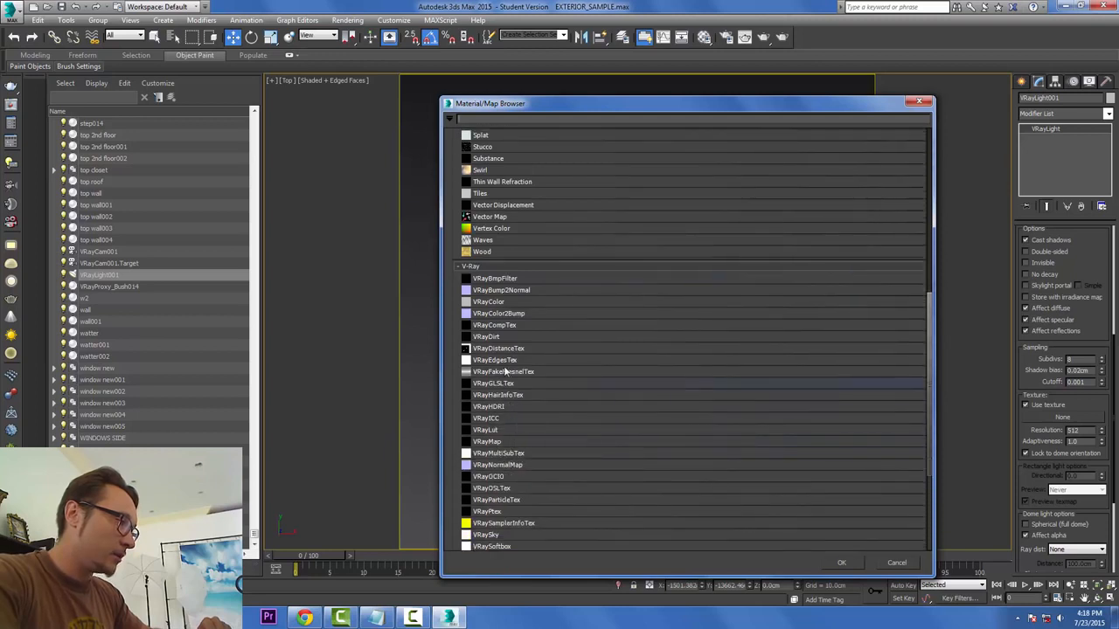
double_click(490, 407)
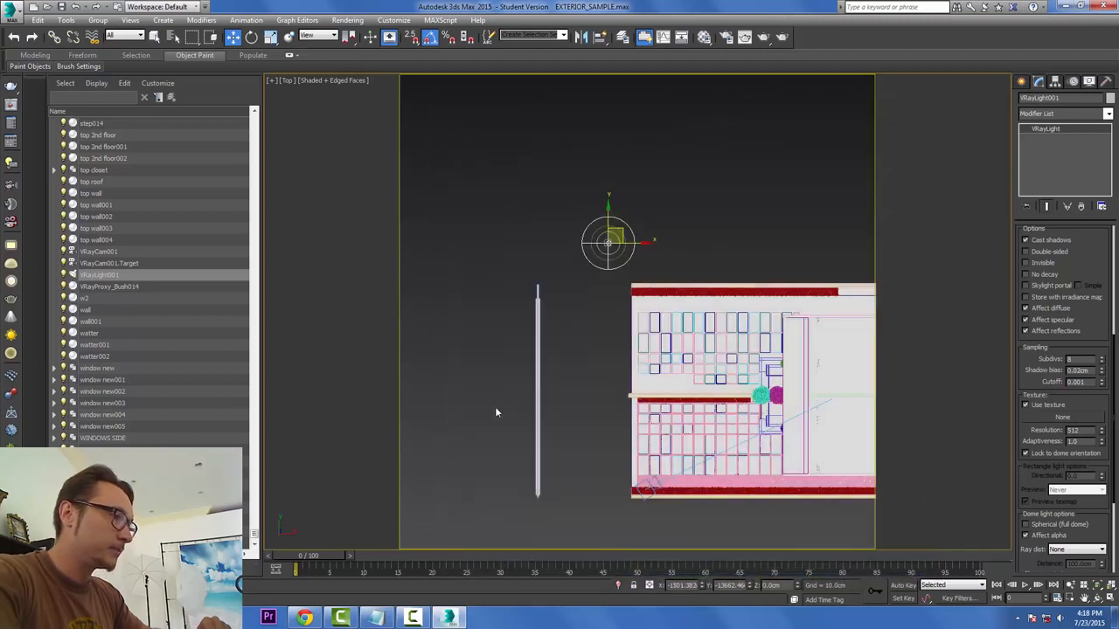
Copy the dome light's VRayHDRI map as an instance into an empty Material Editor slot.
click(703, 36)
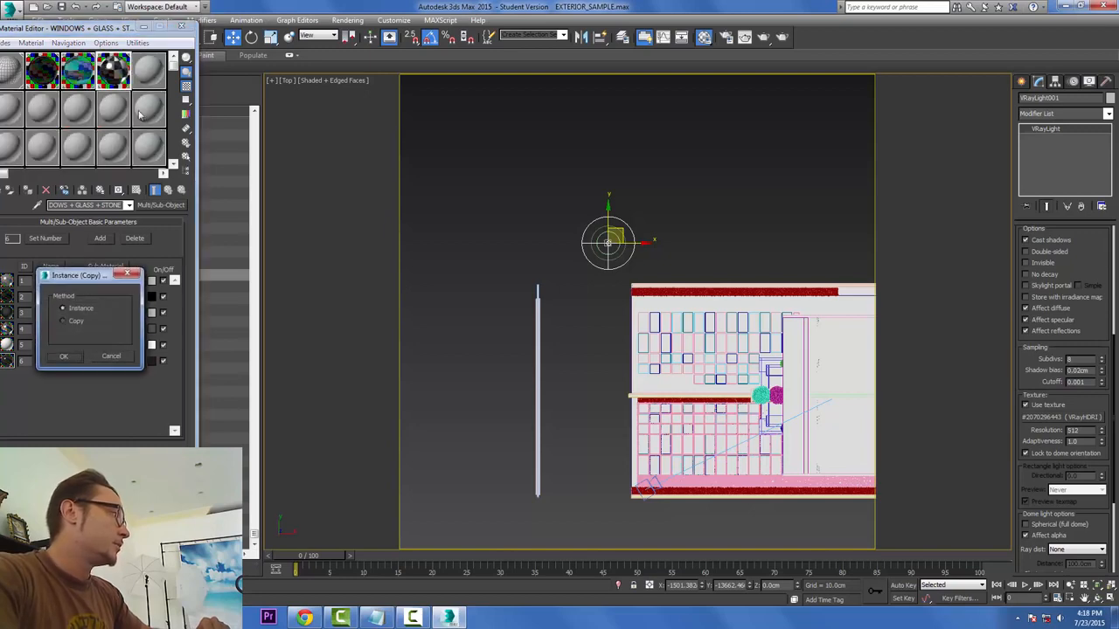
click(63, 355)
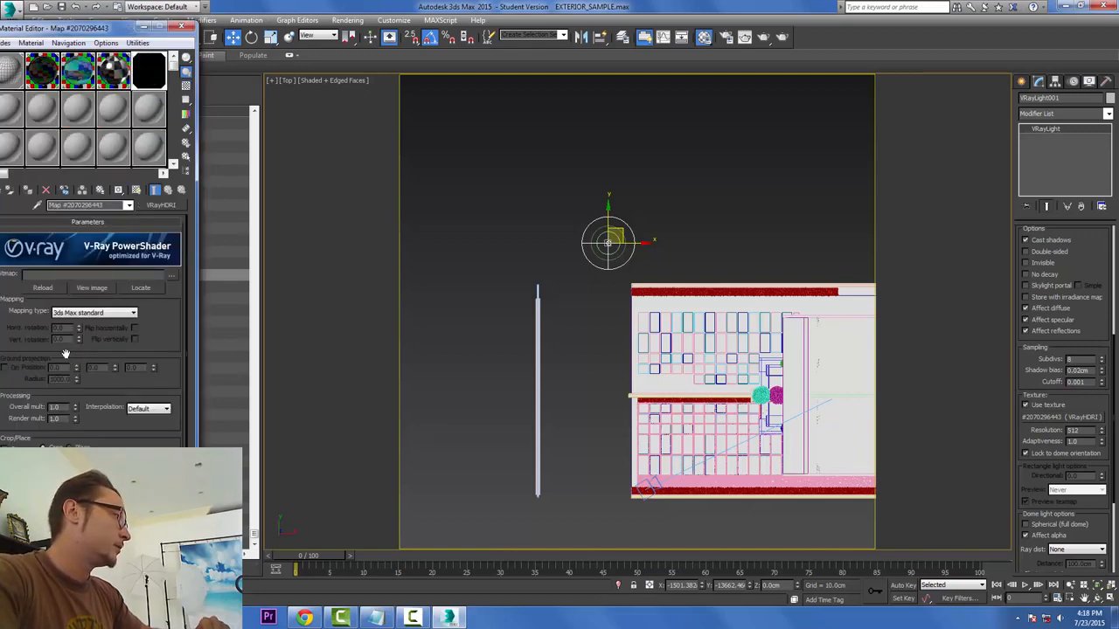
drag(117, 32, 342, 33)
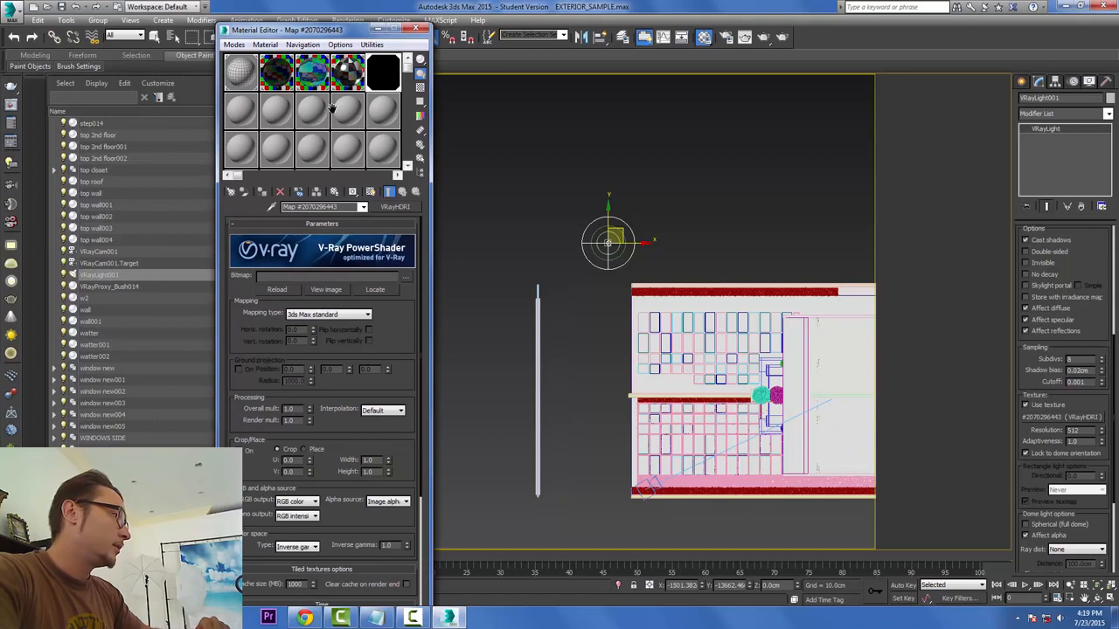
Load the 1941 Dusk Blue HDR image from the VRay_Exterior_Training folder as the VRayHDRI map's bitmap.
click(407, 279)
click(259, 125)
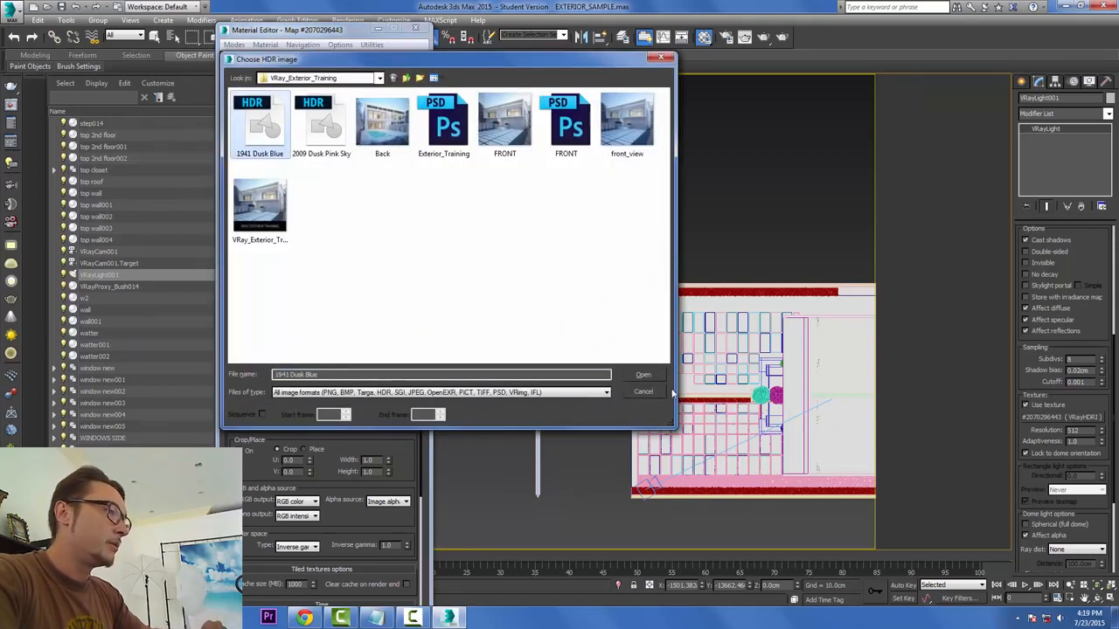
click(647, 375)
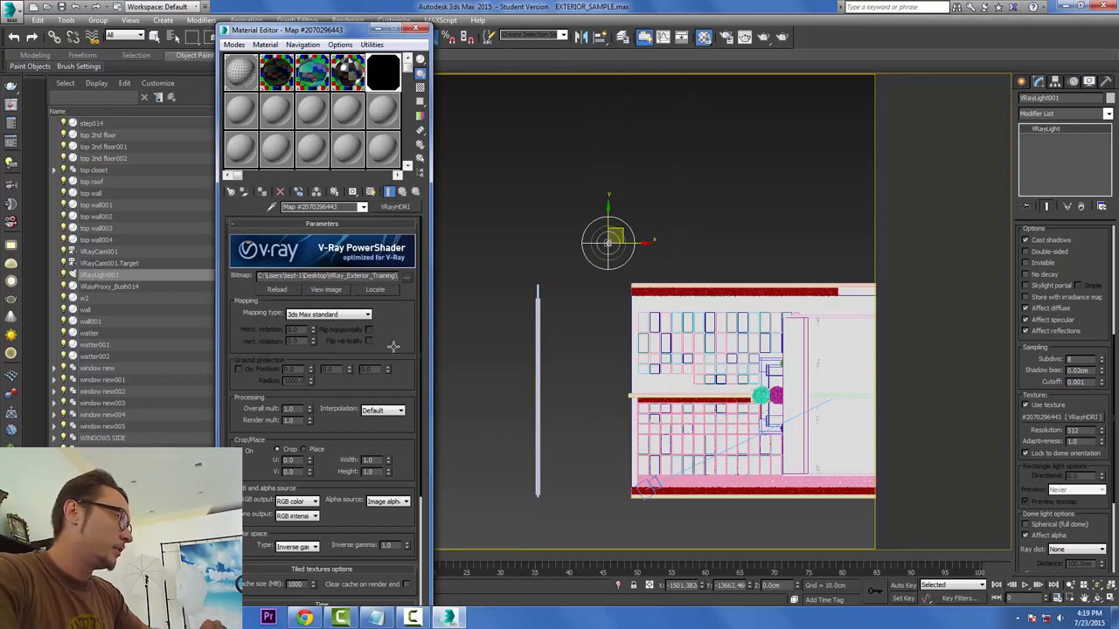
Switch to Chrome to view the free HDRI samples on HDRI-Hub.com, and return to 3ds Max.
click(304, 617)
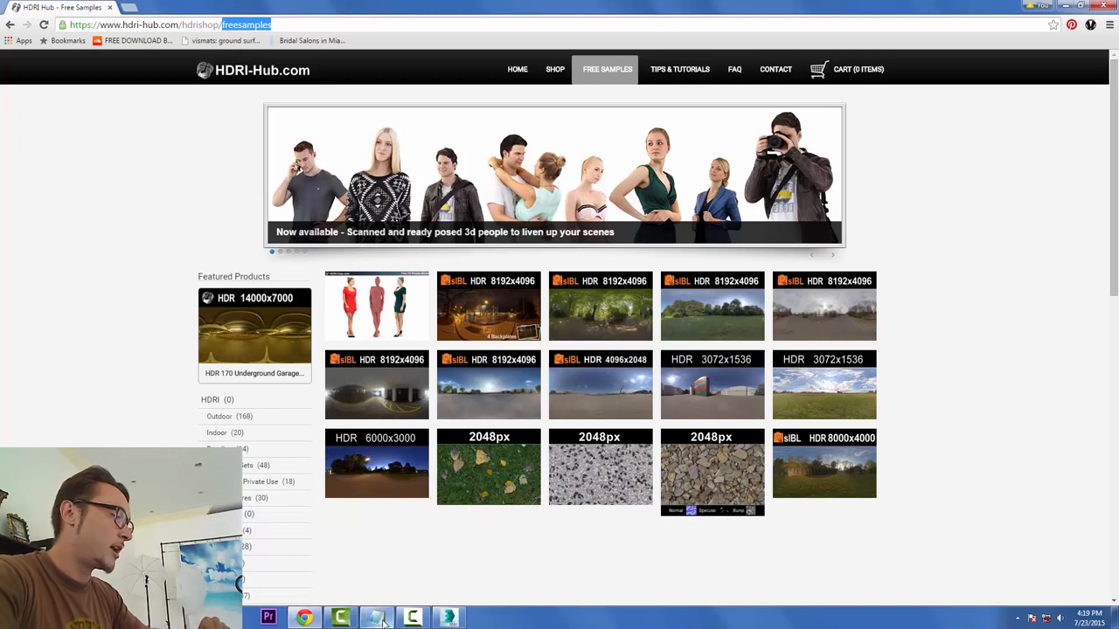
click(460, 624)
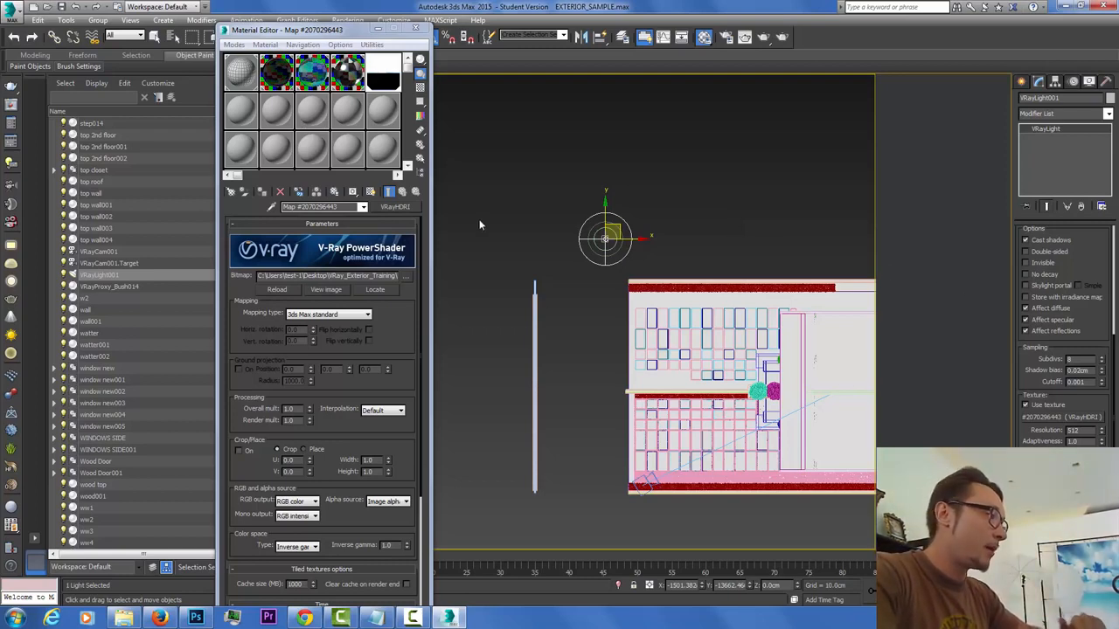
Set the VRayHDRI map's mapping type to Spherical.
click(316, 316)
click(323, 339)
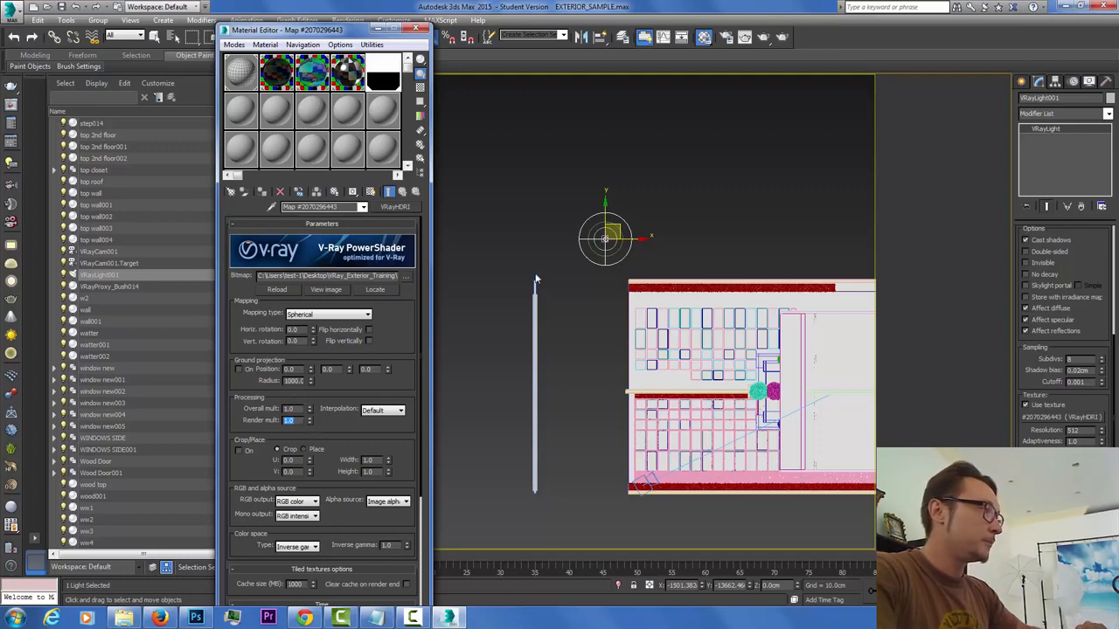
drag(320, 28, 264, 28)
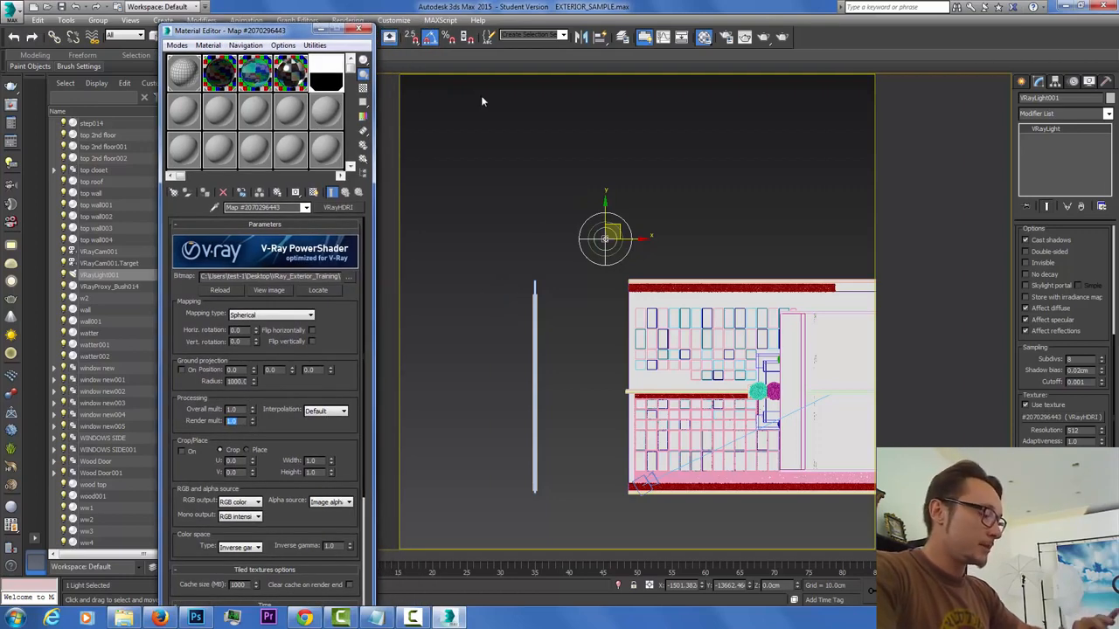
click(271, 314)
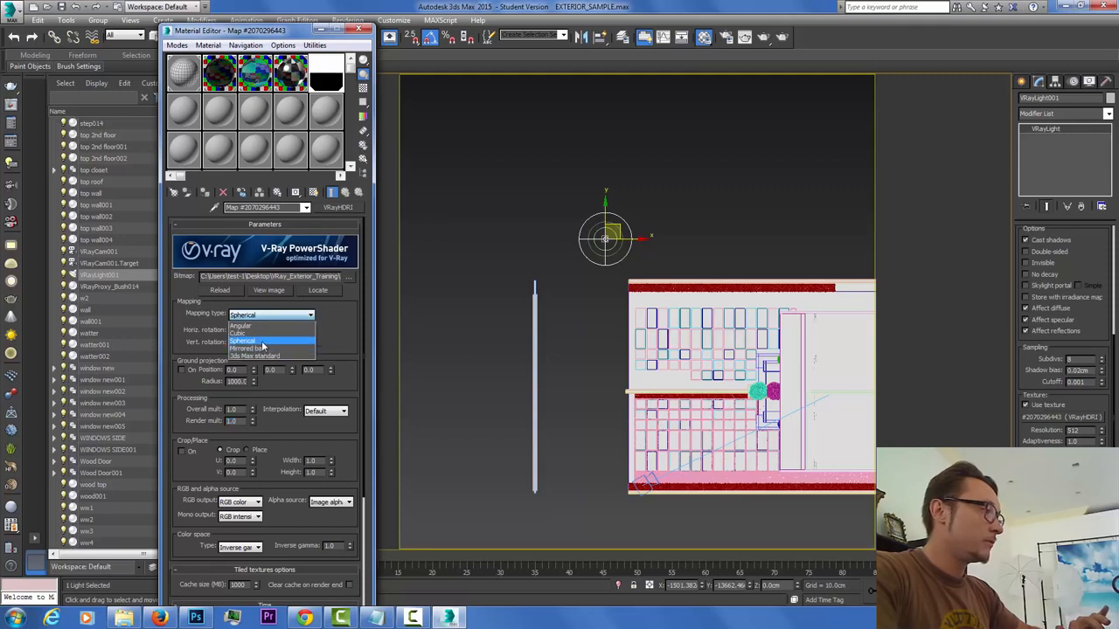
click(261, 341)
Return to the camera view and review the render output size, the output file and the material override in the V-Ray global switches.
key(c)
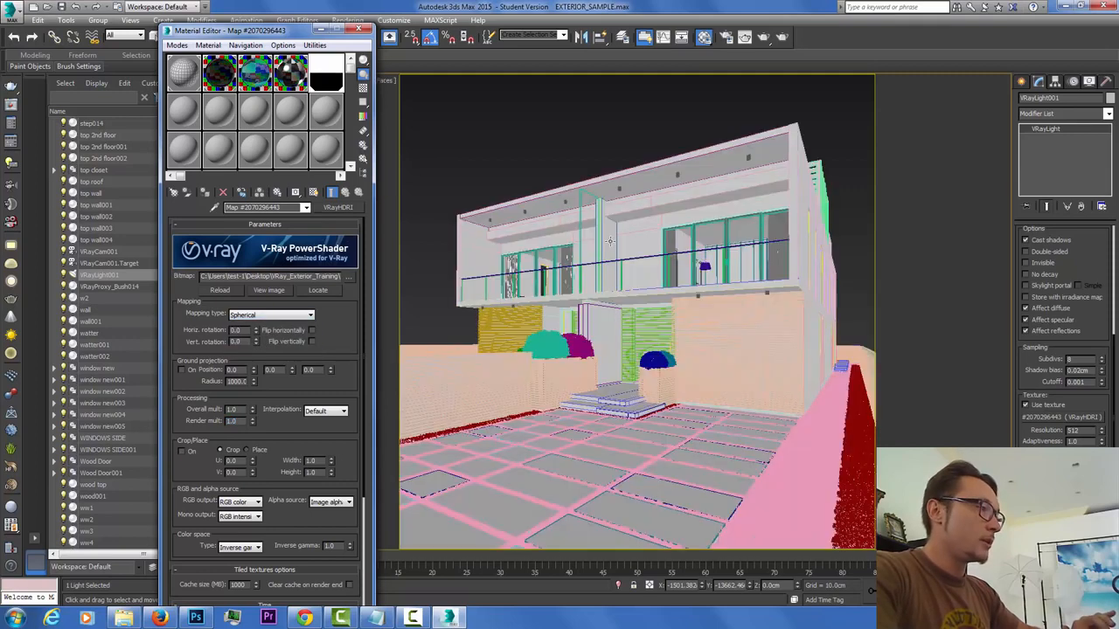
click(726, 38)
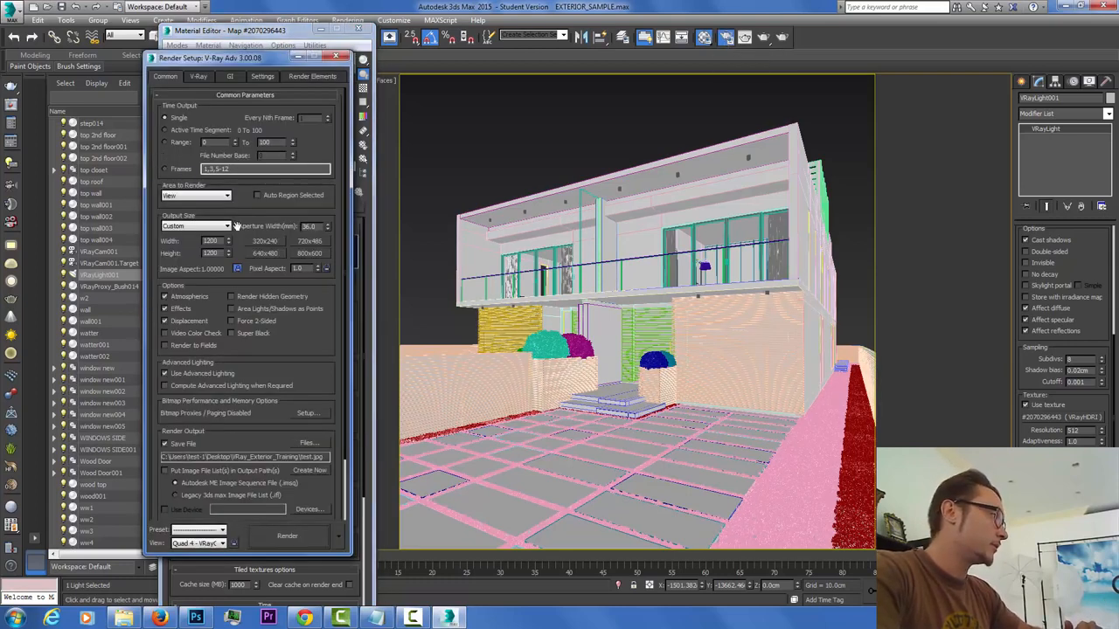
double_click(210, 240)
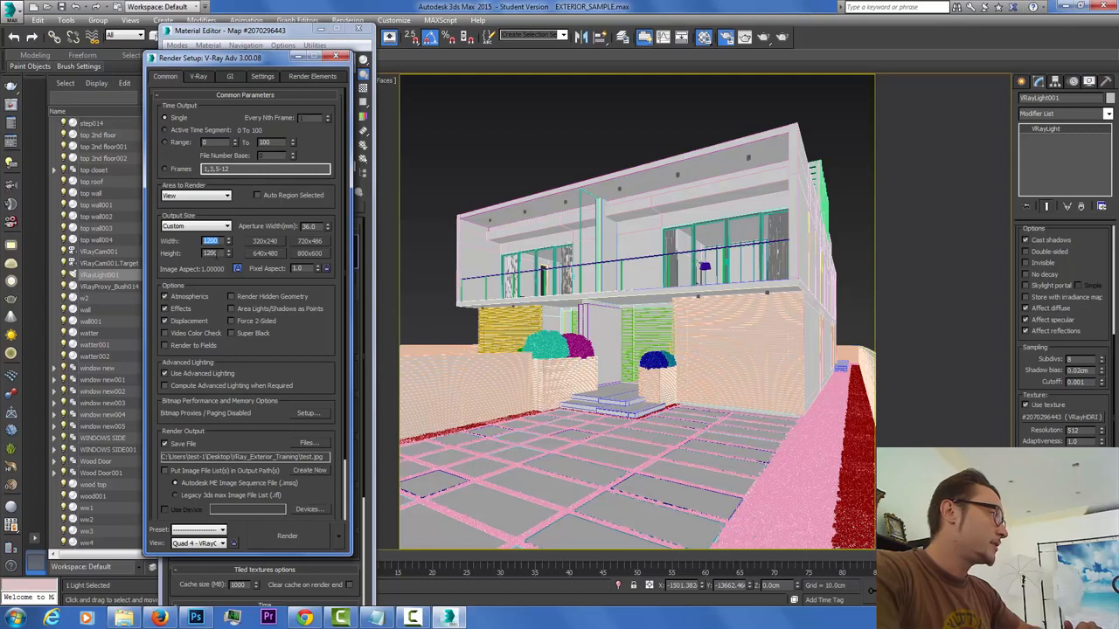
scroll(304, 378, down, 2)
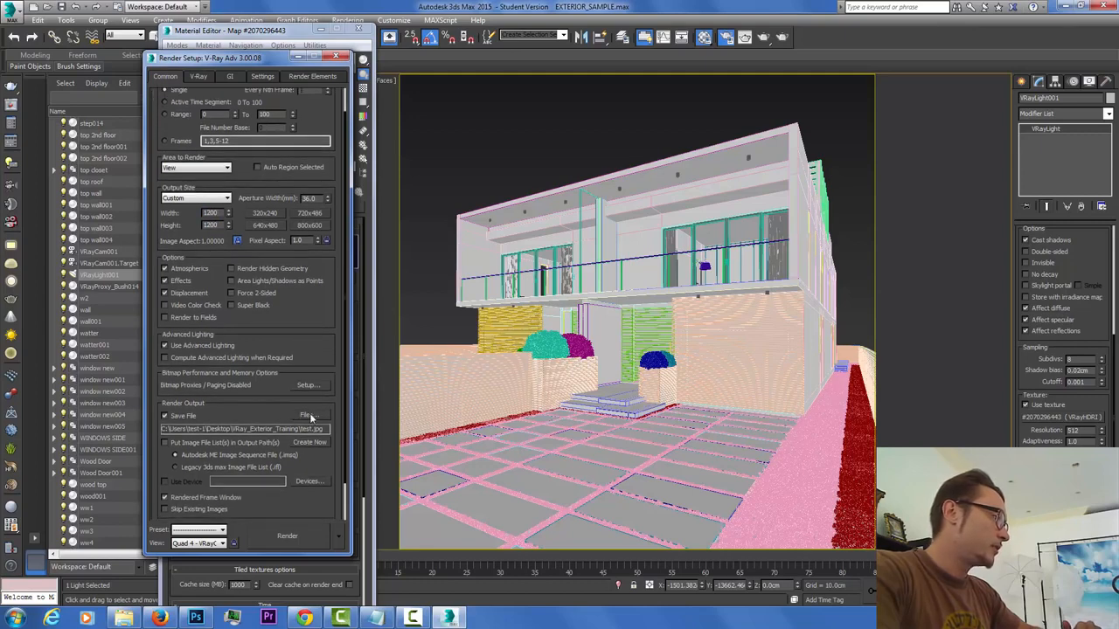
click(199, 77)
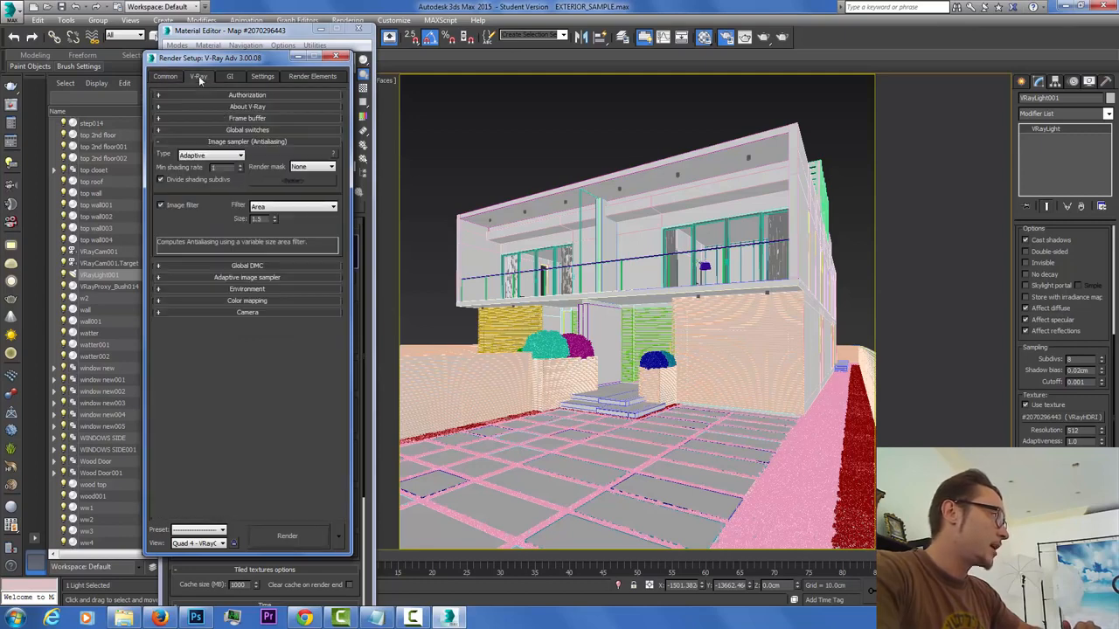
click(253, 129)
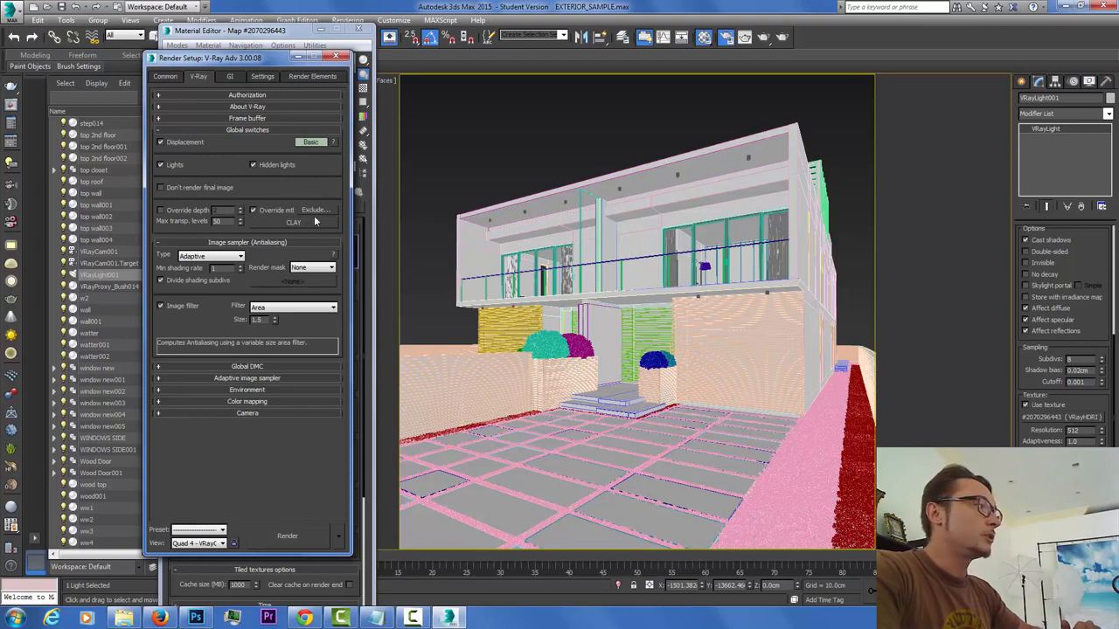
Display the CLAY override material in the Material Editor beside the render settings and clear its diffuse map.
click(701, 40)
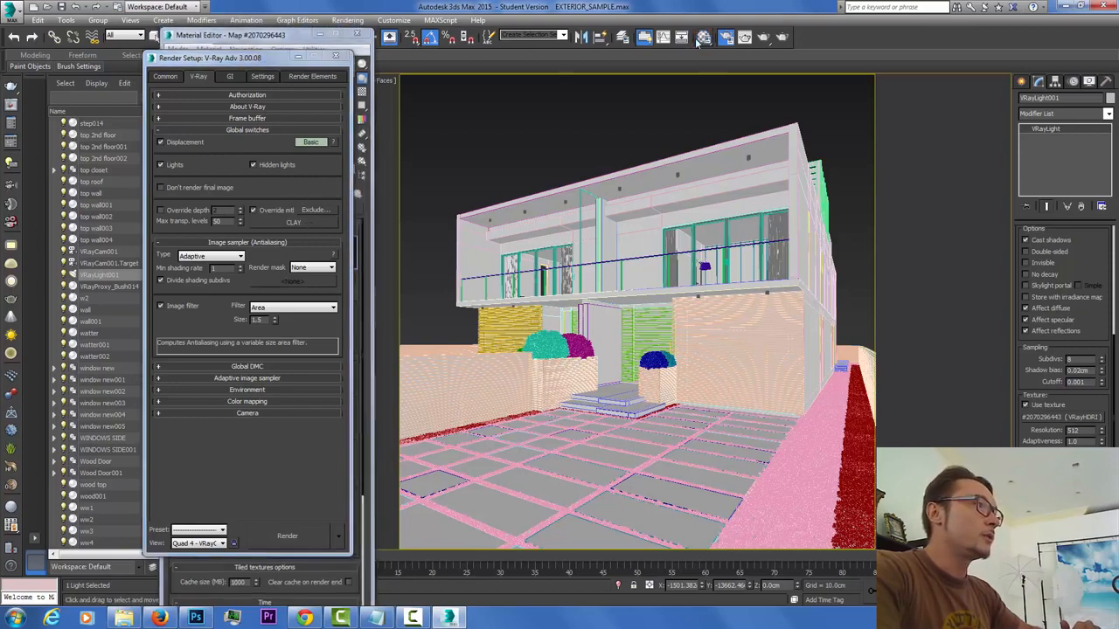
click(702, 40)
drag(261, 34, 761, 42)
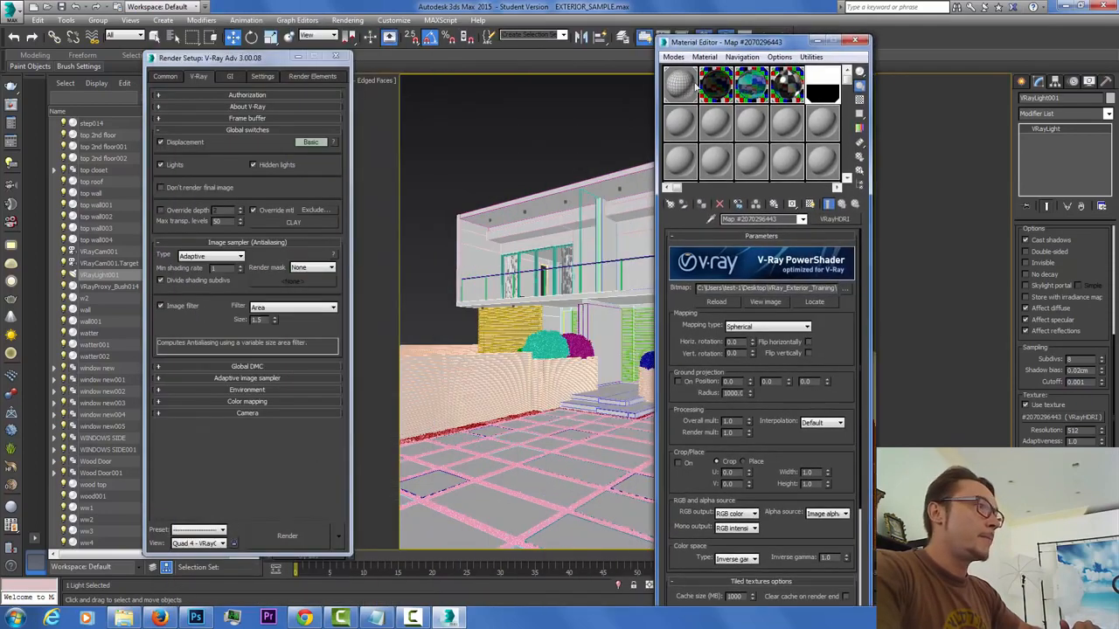
click(683, 82)
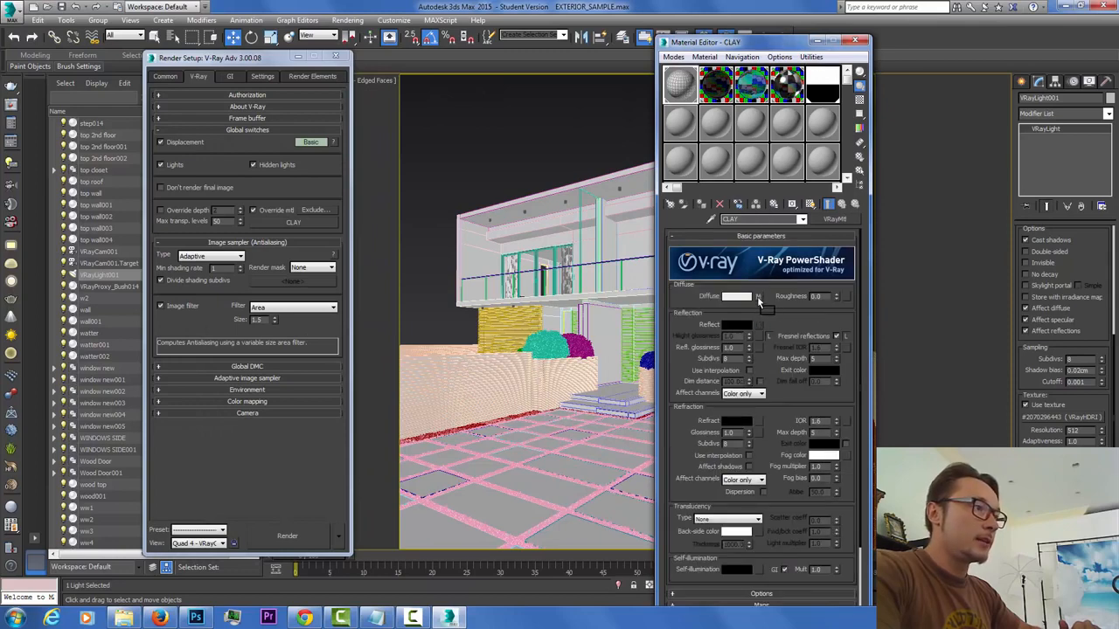
Assign a VRayEdgesTex map to the diffuse slot of the CLAY material, leaving its base diffuse color as it is.
click(743, 297)
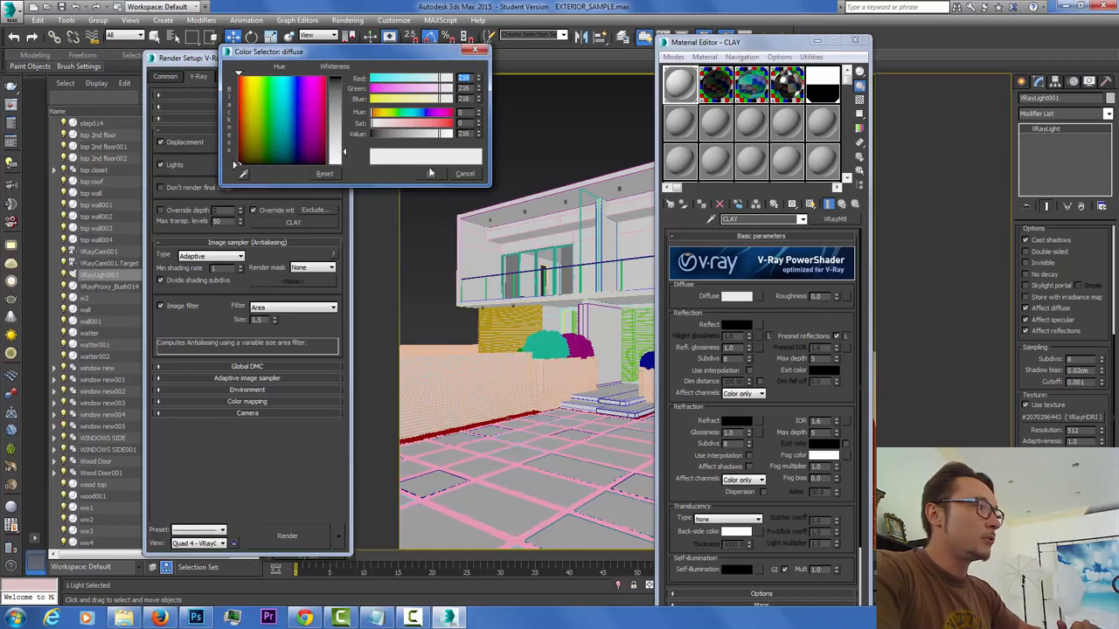
click(464, 173)
click(759, 297)
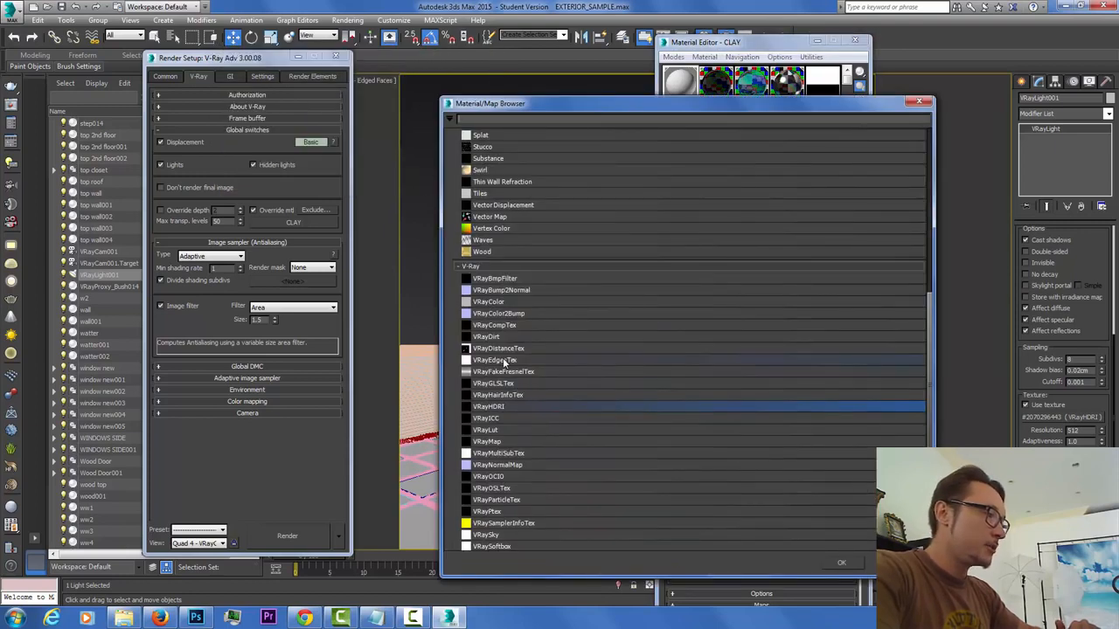
click(505, 360)
double_click(510, 361)
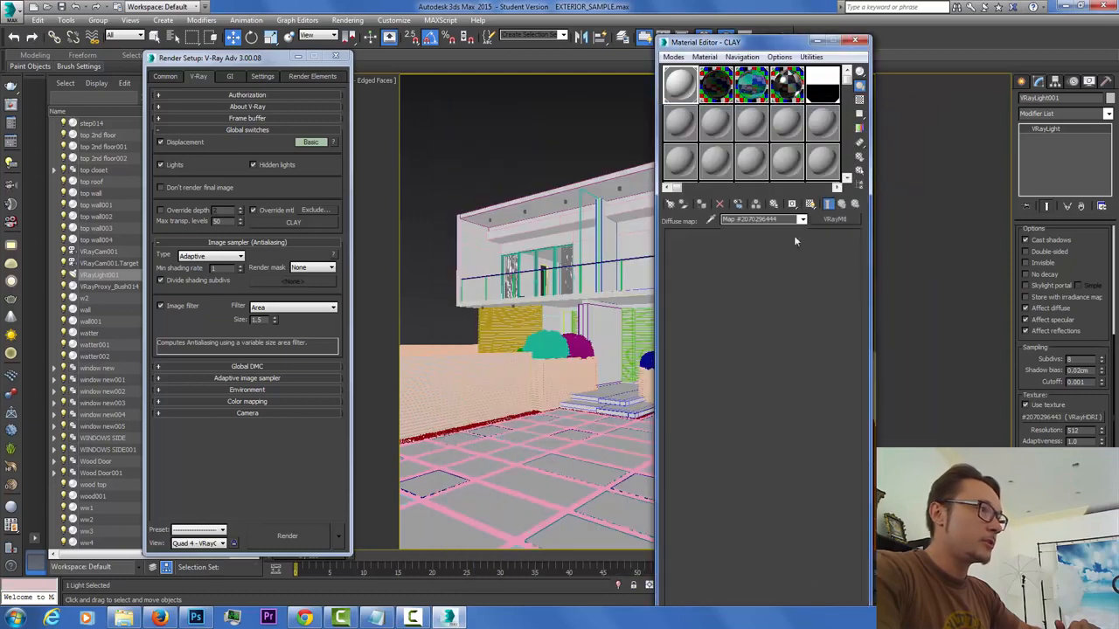
Set the VRayEdgesTex edge color to a neutral grey of value 94 and close the Material Editor.
click(705, 290)
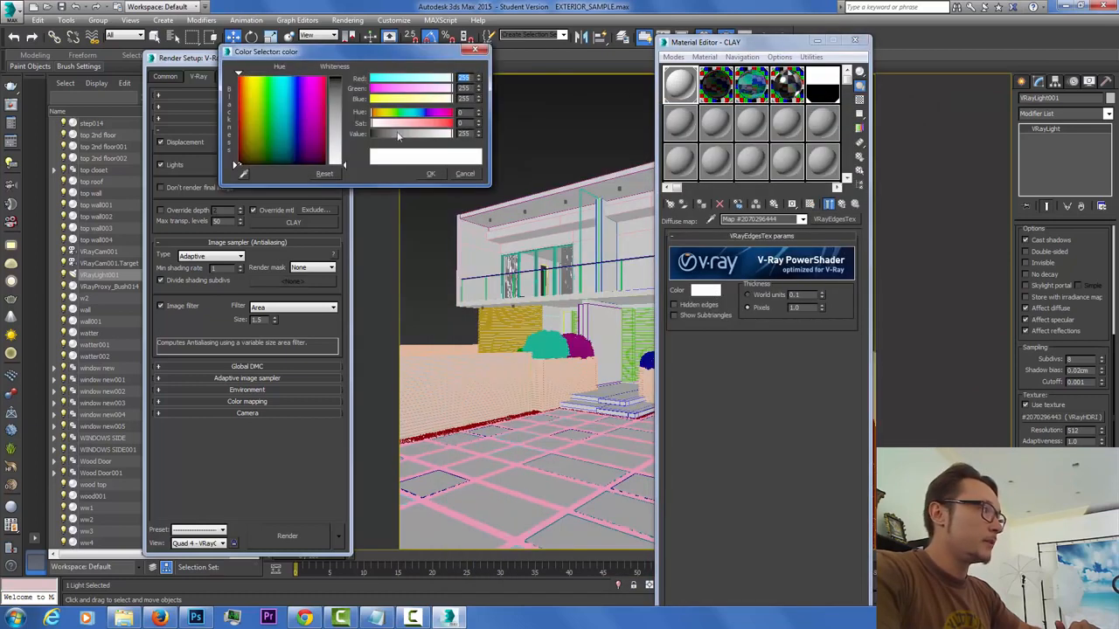
drag(343, 164, 343, 109)
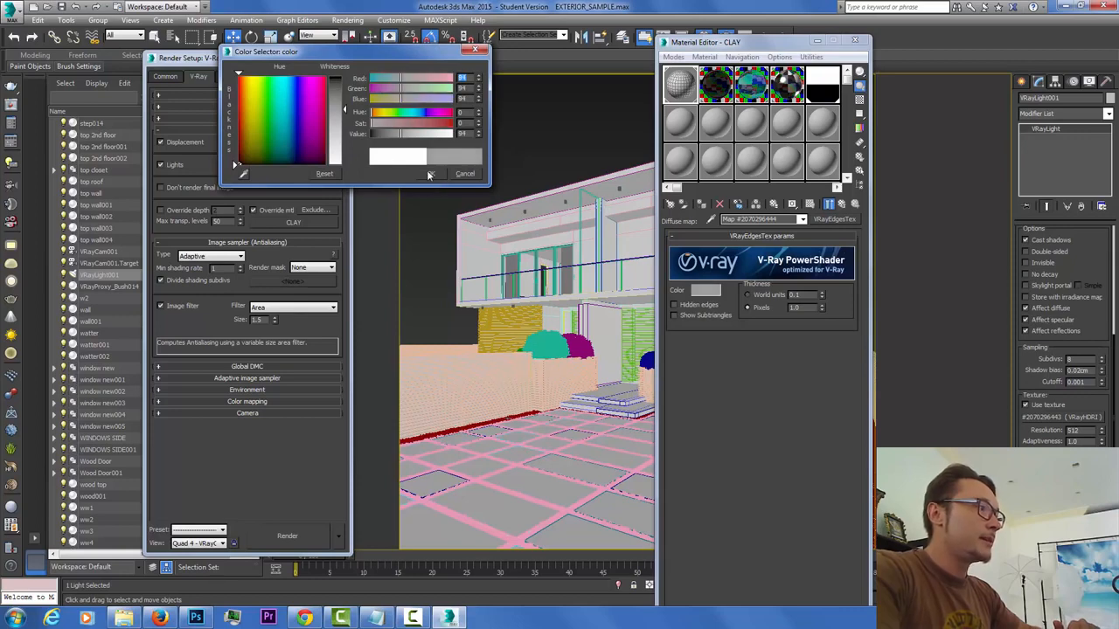
click(428, 174)
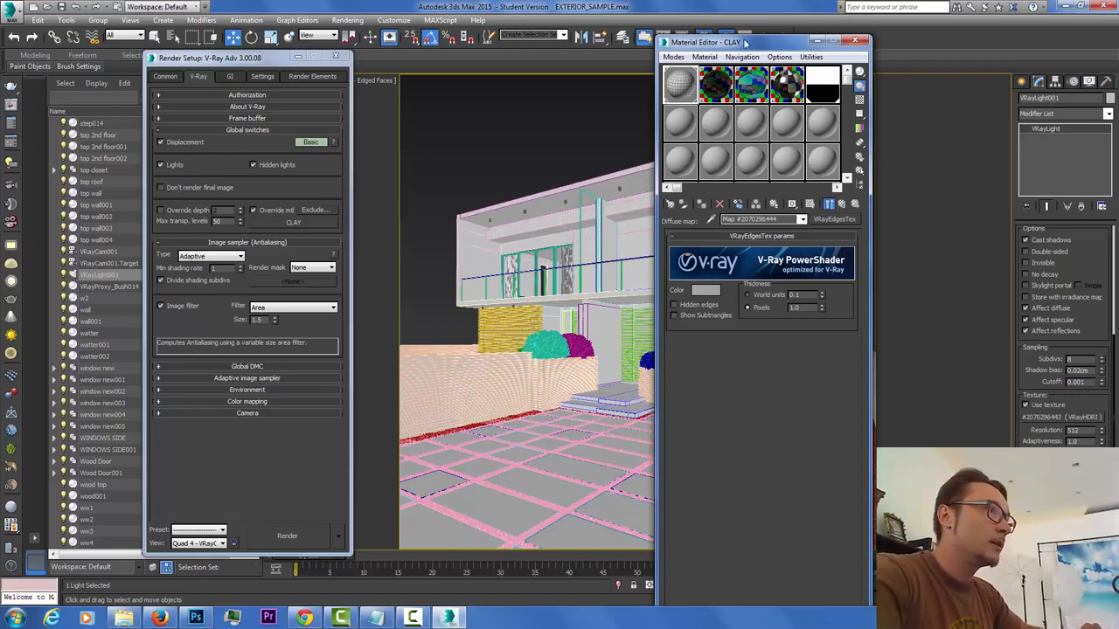
drag(744, 42, 891, 42)
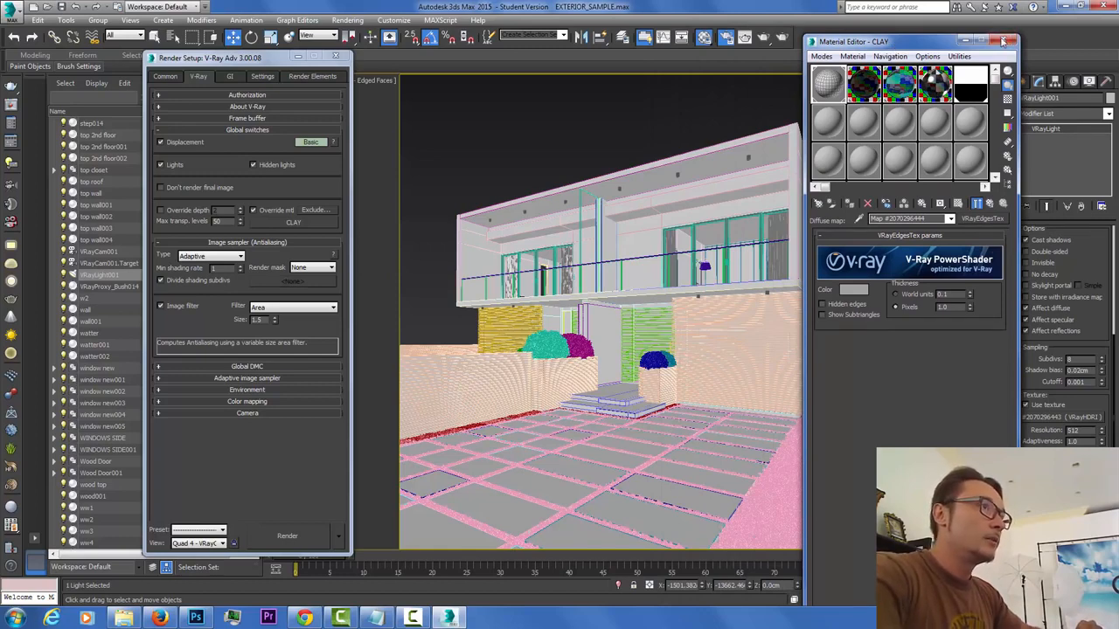
click(1003, 41)
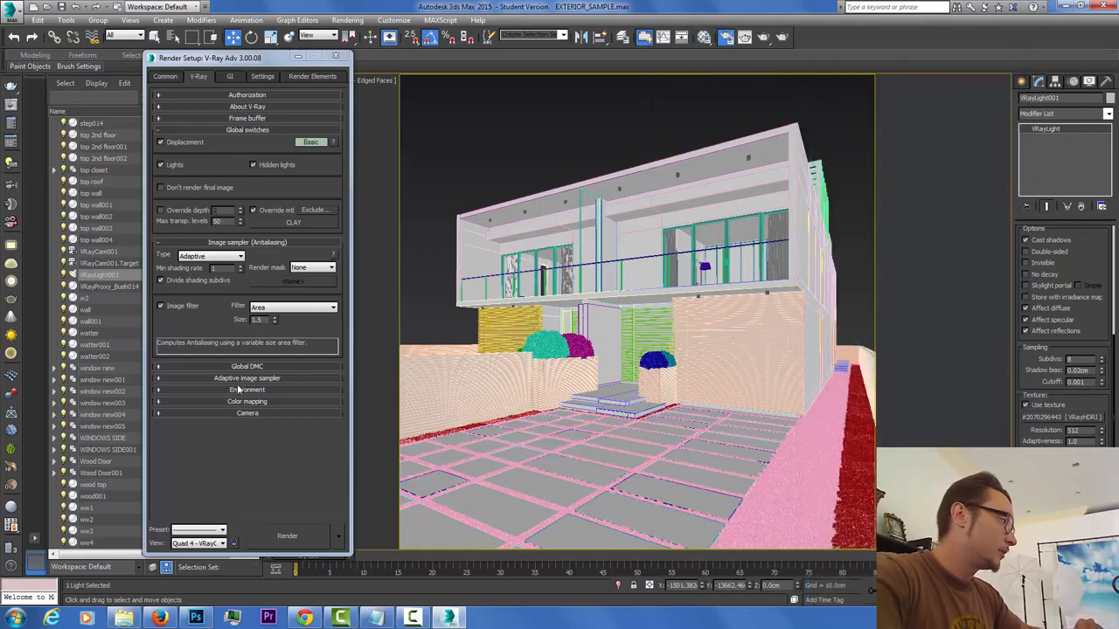
Review the Global DMC, adaptive image sampler and environment settings in the V-Ray render setup.
click(247, 366)
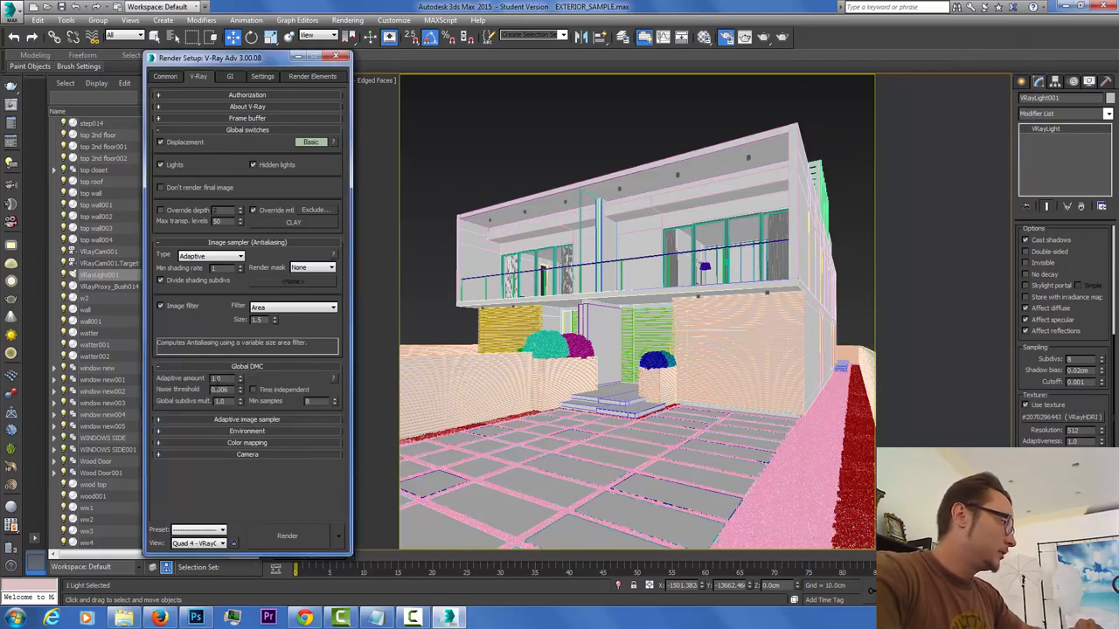
click(236, 421)
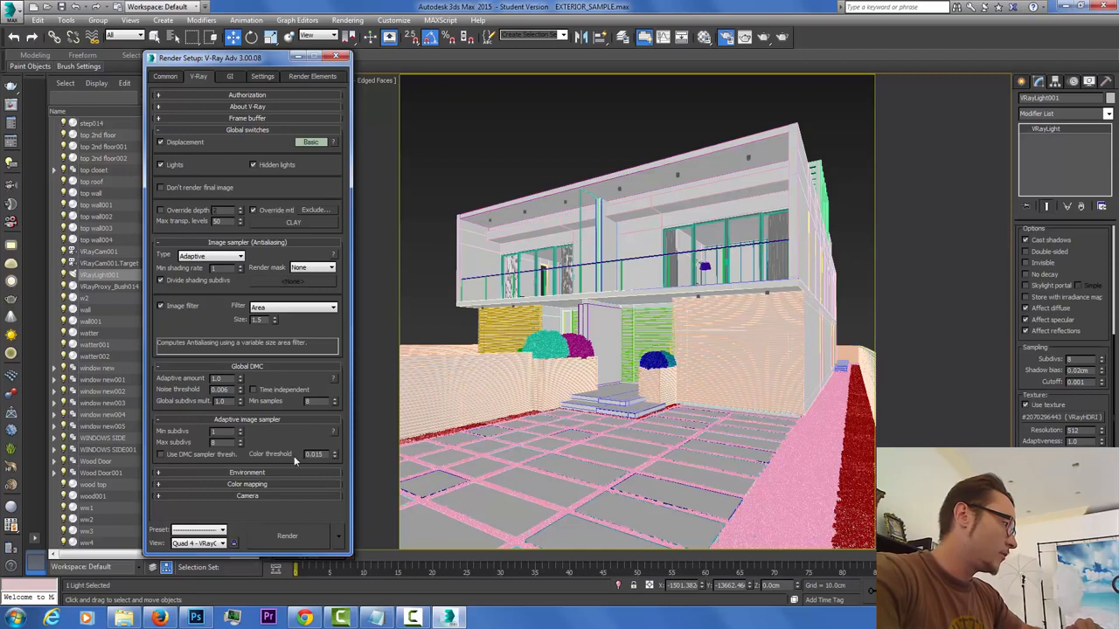
click(246, 472)
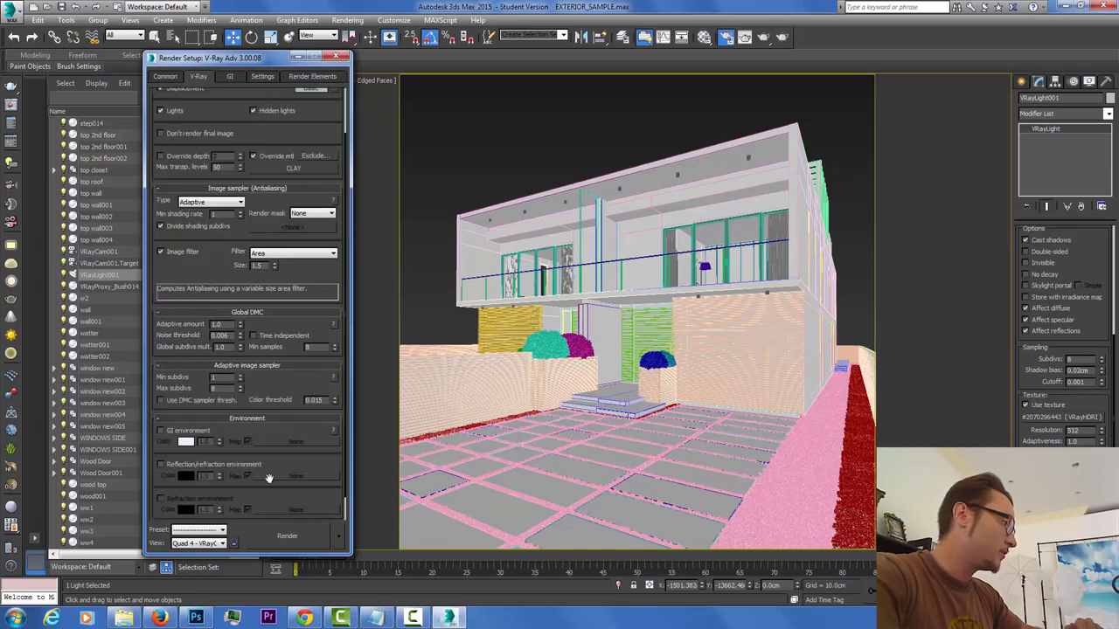
Review the irradiance map and light cache settings for global illumination, and minimize the render setup window.
click(228, 77)
click(281, 160)
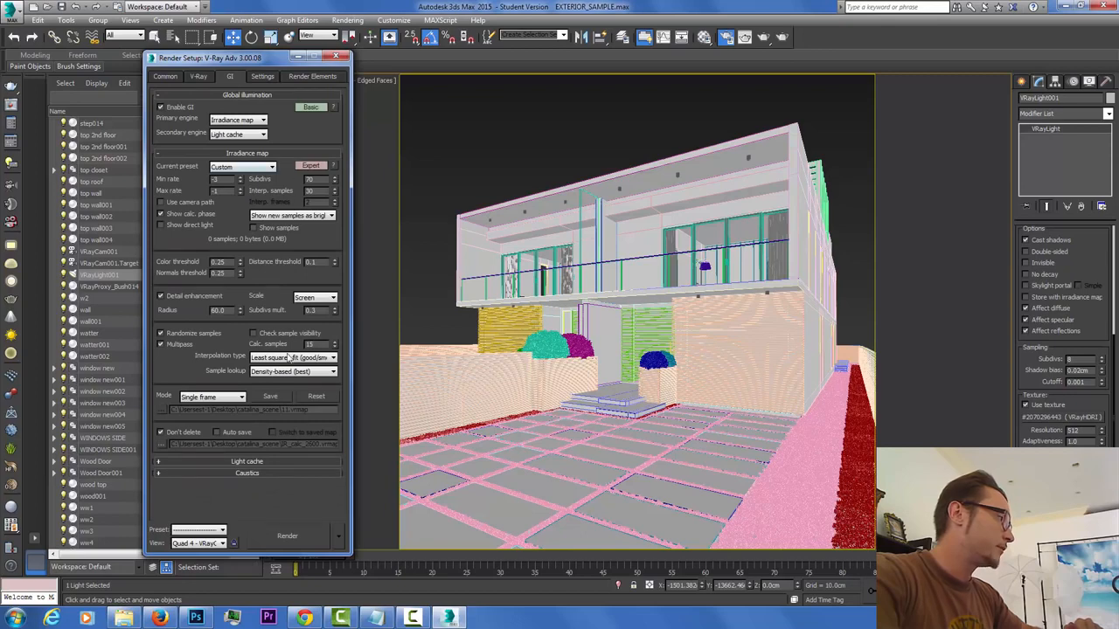
click(246, 461)
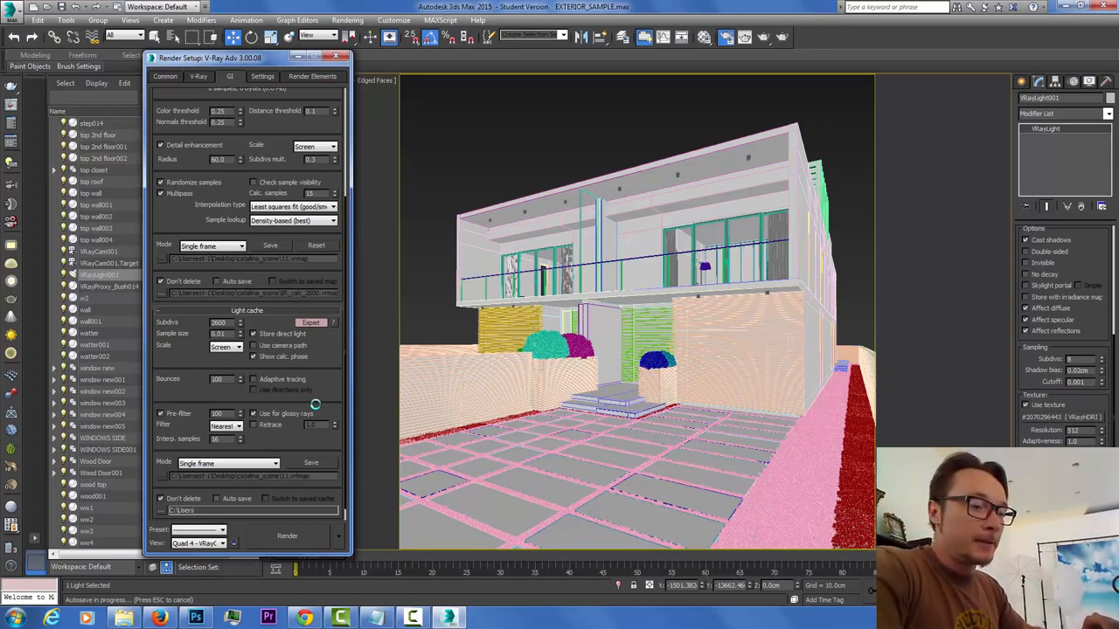
scroll(315, 404, up, 3)
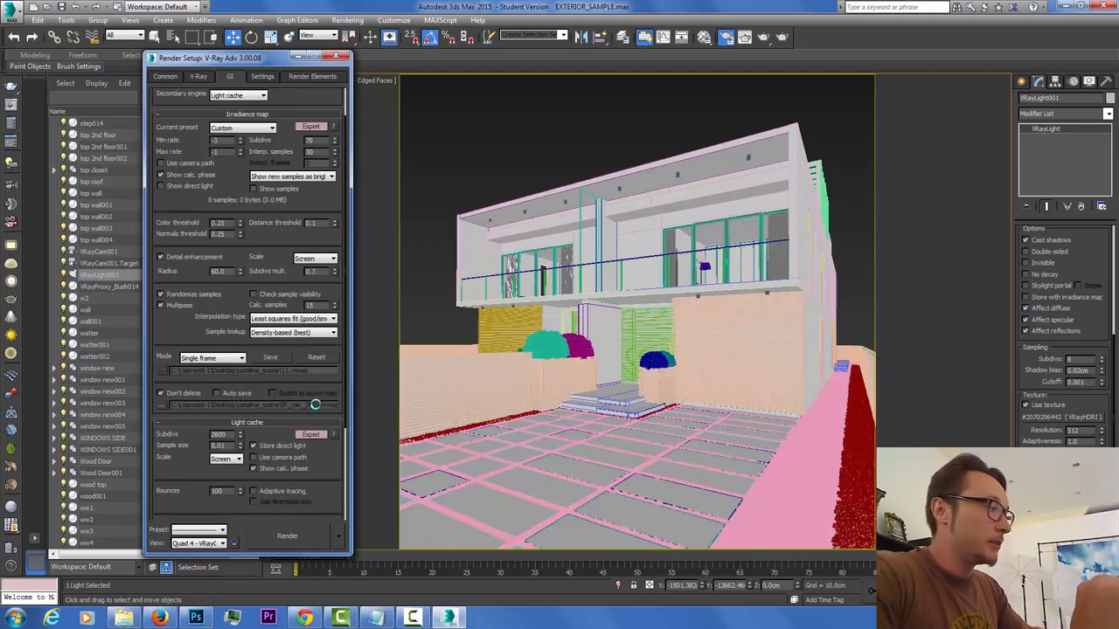
click(300, 57)
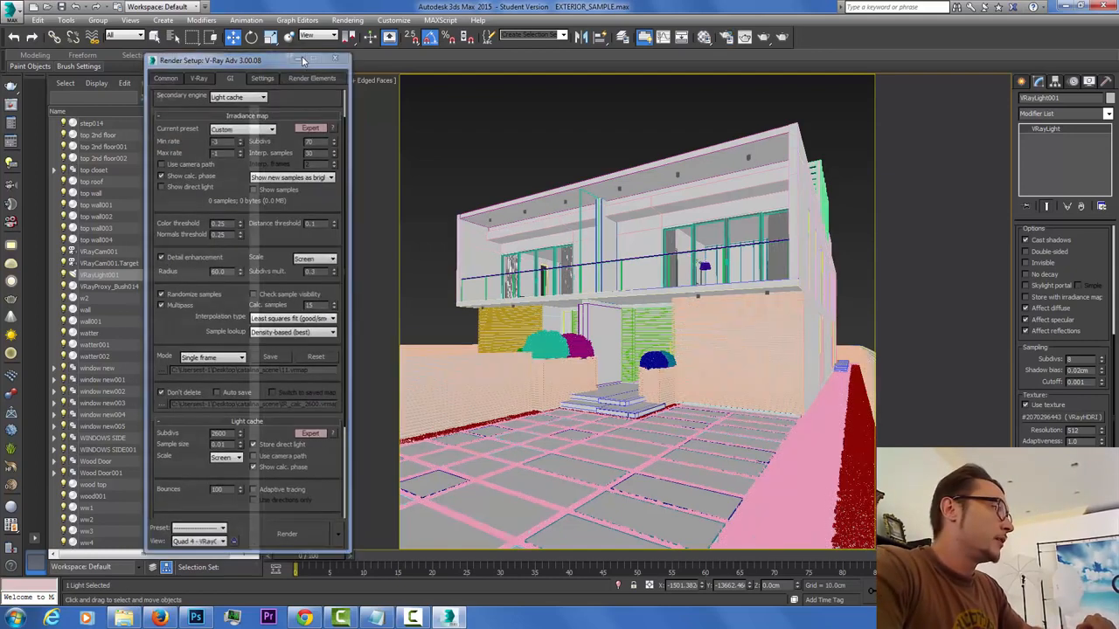
Check the dome light's placement in the top view and return to the VRayCam001 view.
key(t)
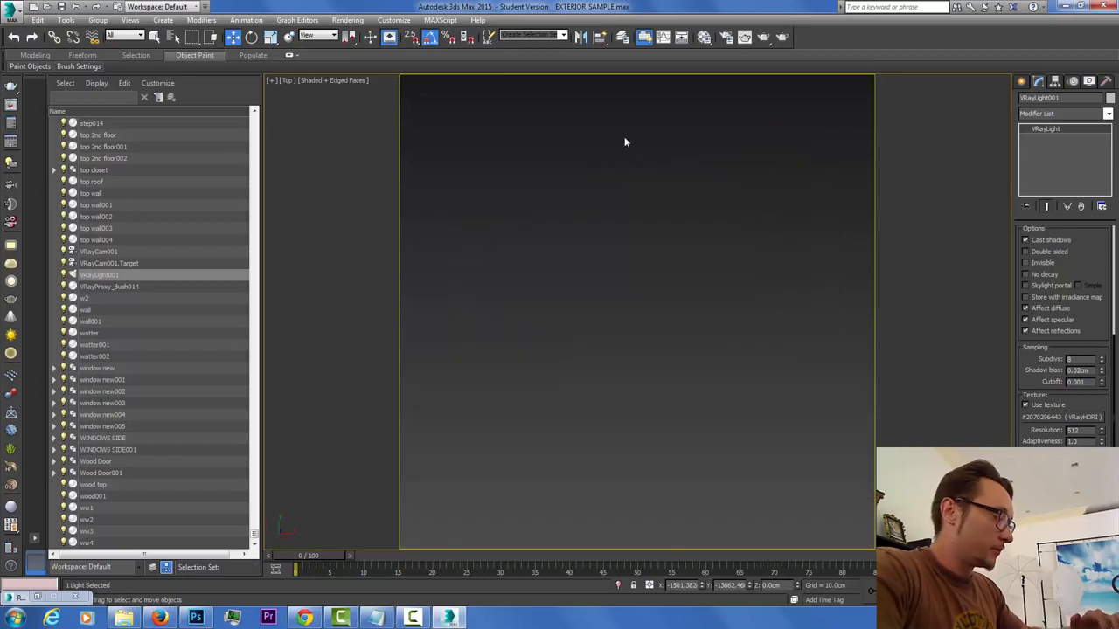
scroll(760, 186, down, 6)
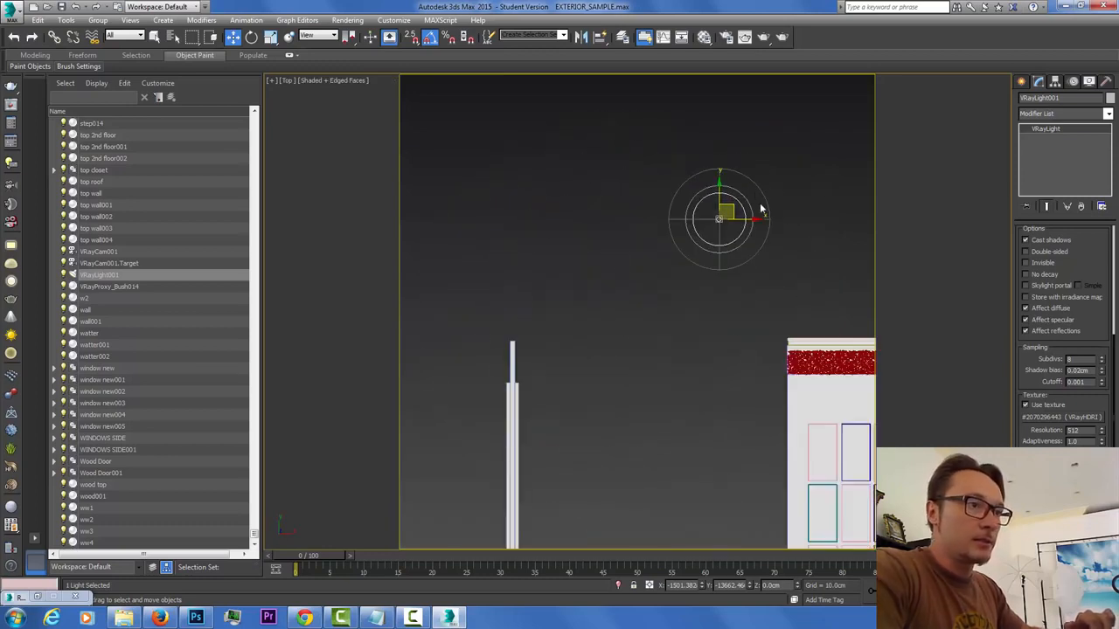
middle_drag(761, 207, 524, 210)
key(c)
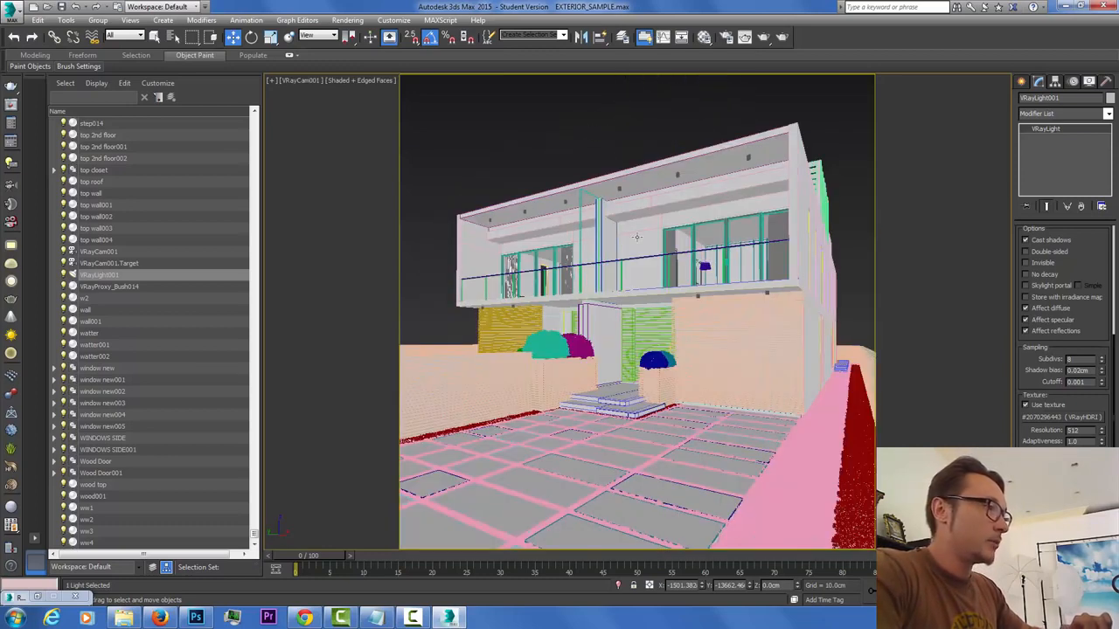
Start a test render of the house from VRayCam001, inspect it at 100%, and cancel the rendering.
click(782, 38)
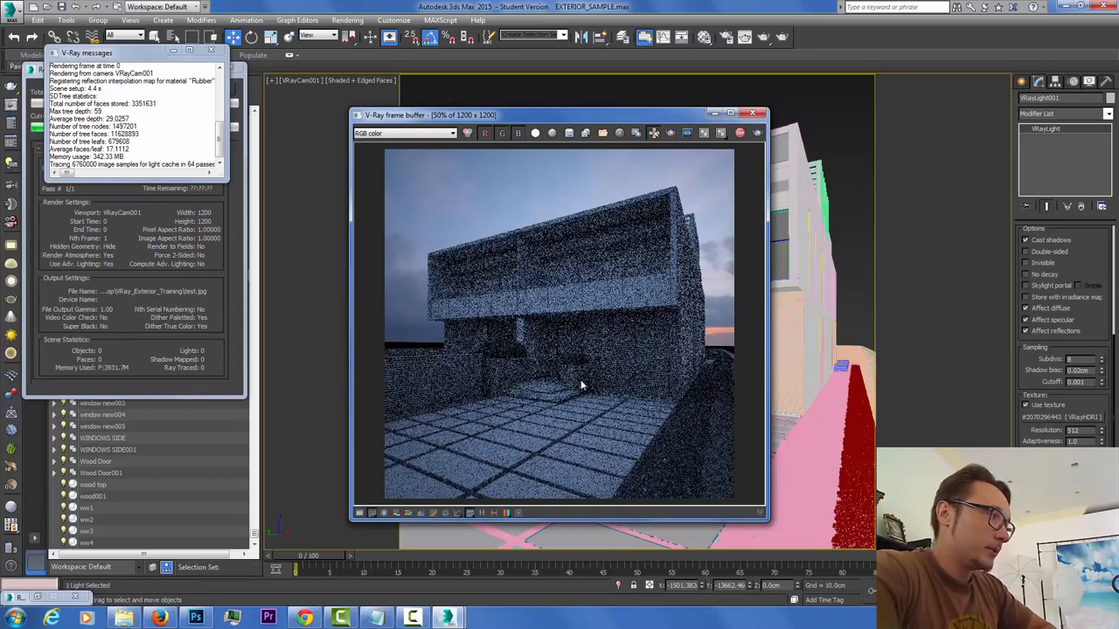
double_click(572, 387)
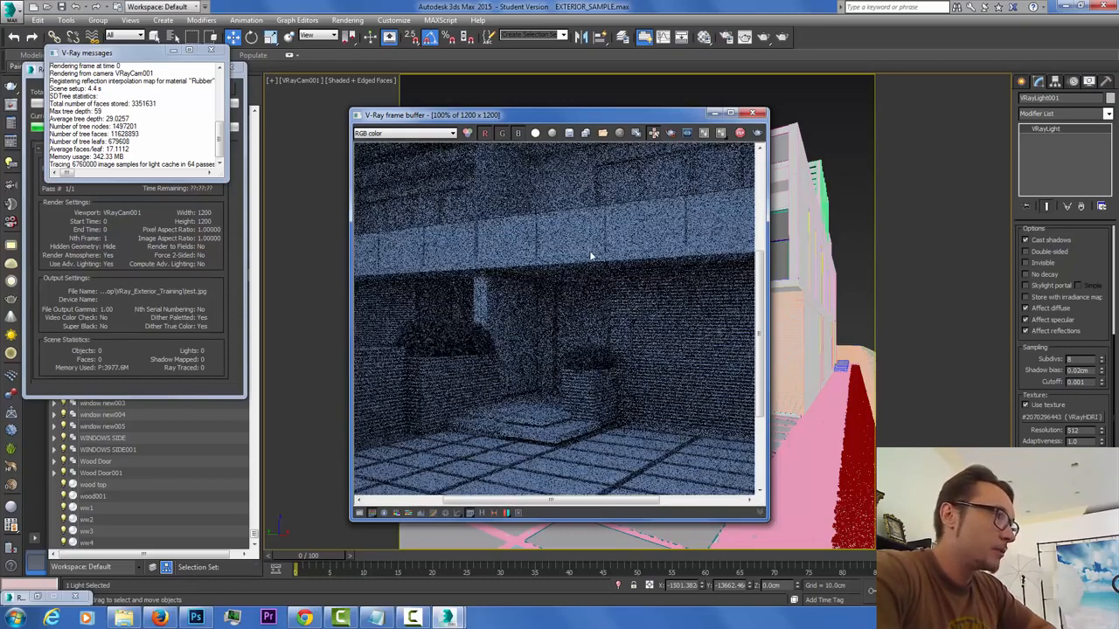
scroll(590, 252, down, 1)
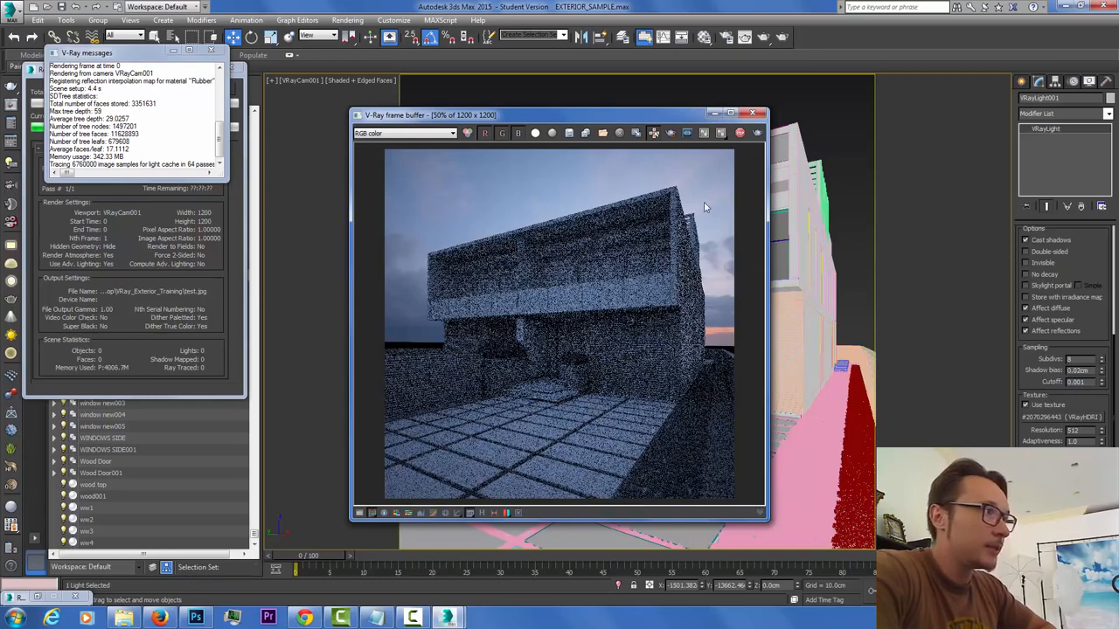
click(752, 115)
click(212, 51)
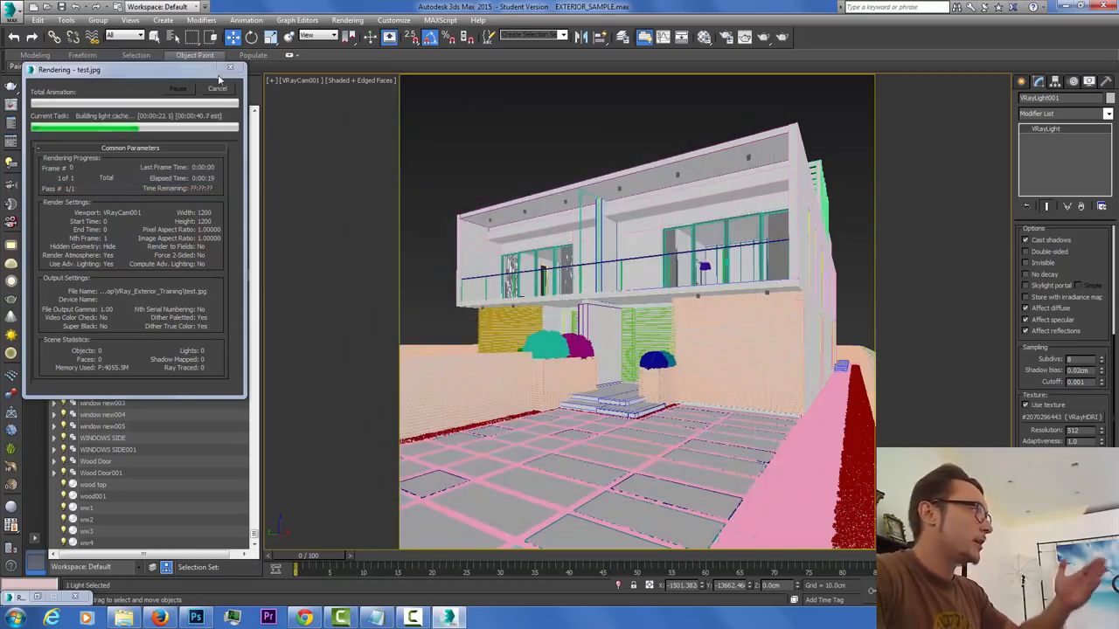
click(216, 88)
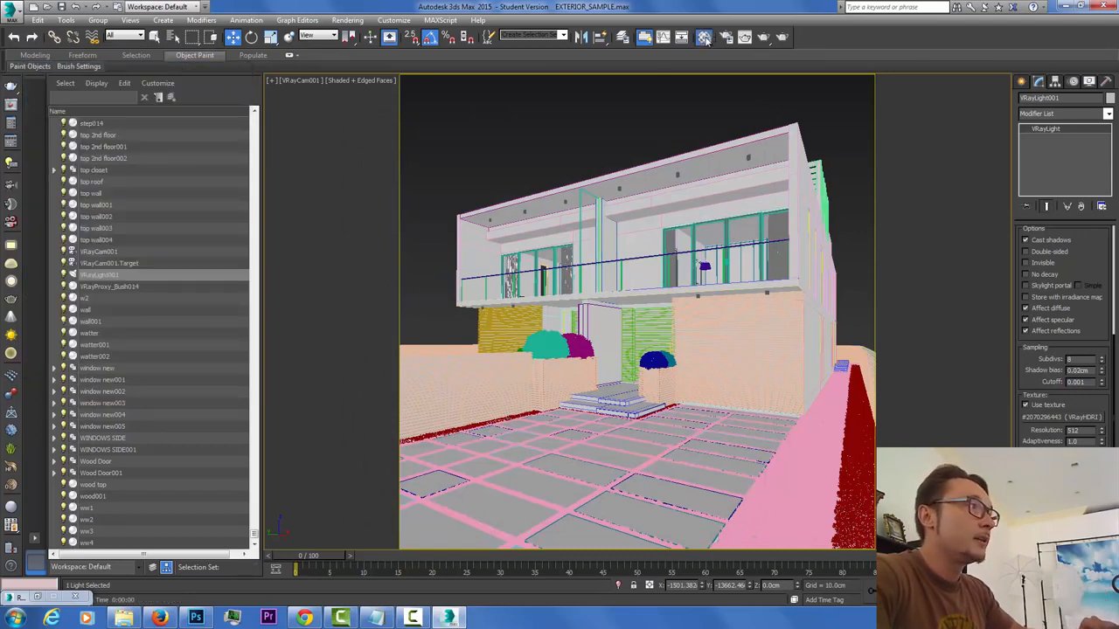
Review the horizontal rotation of the dome light's VRayHDRI map in the Material Editor, and close the editor.
click(704, 38)
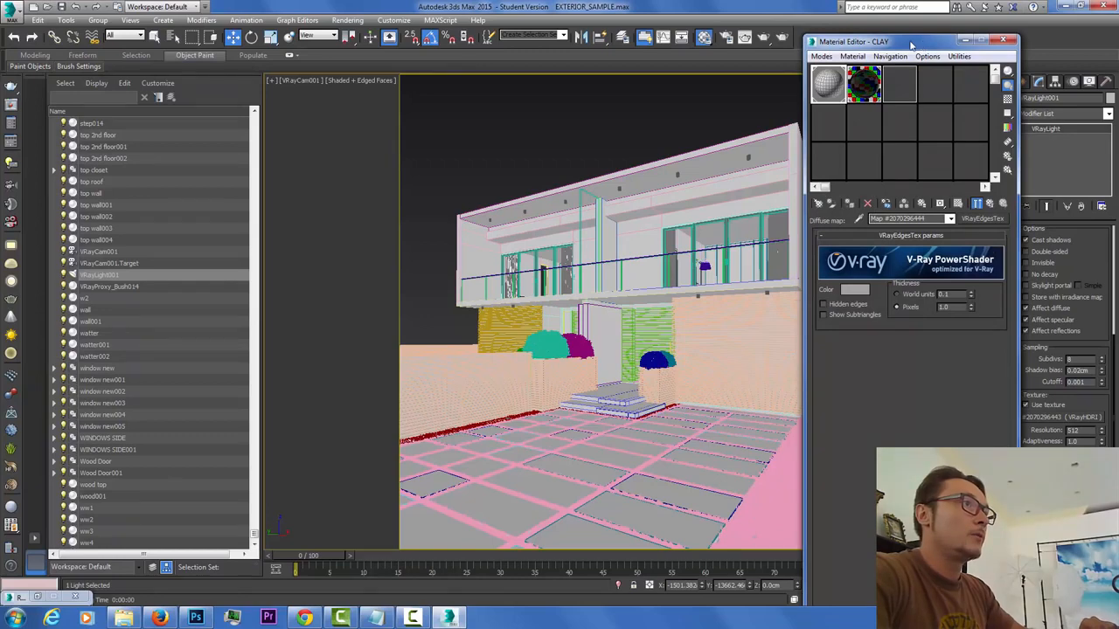
drag(877, 43, 830, 42)
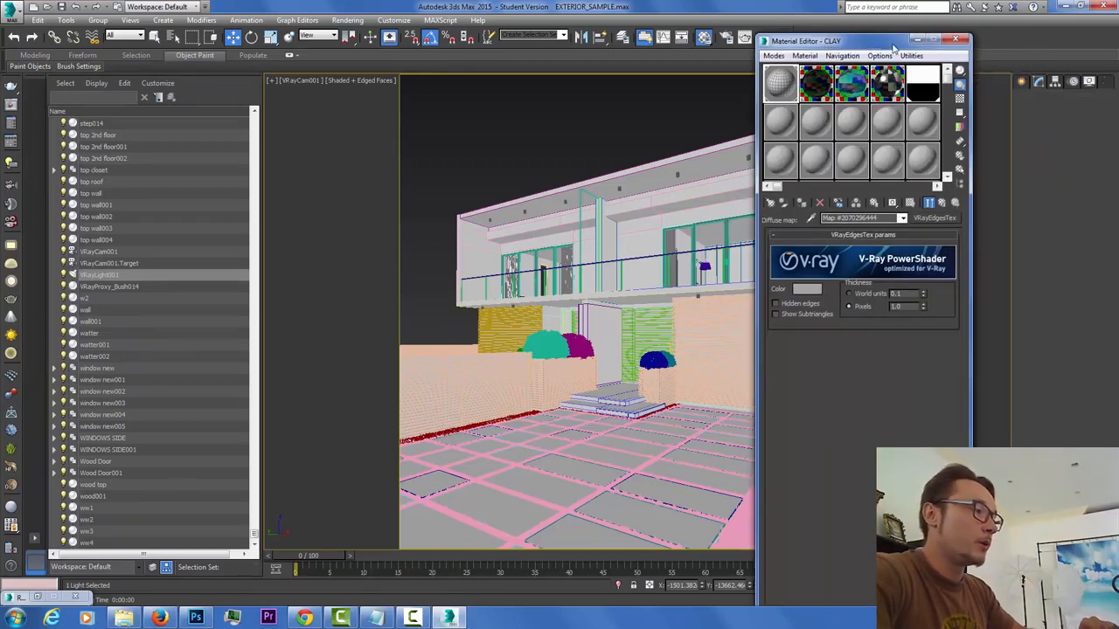
click(917, 84)
double_click(835, 340)
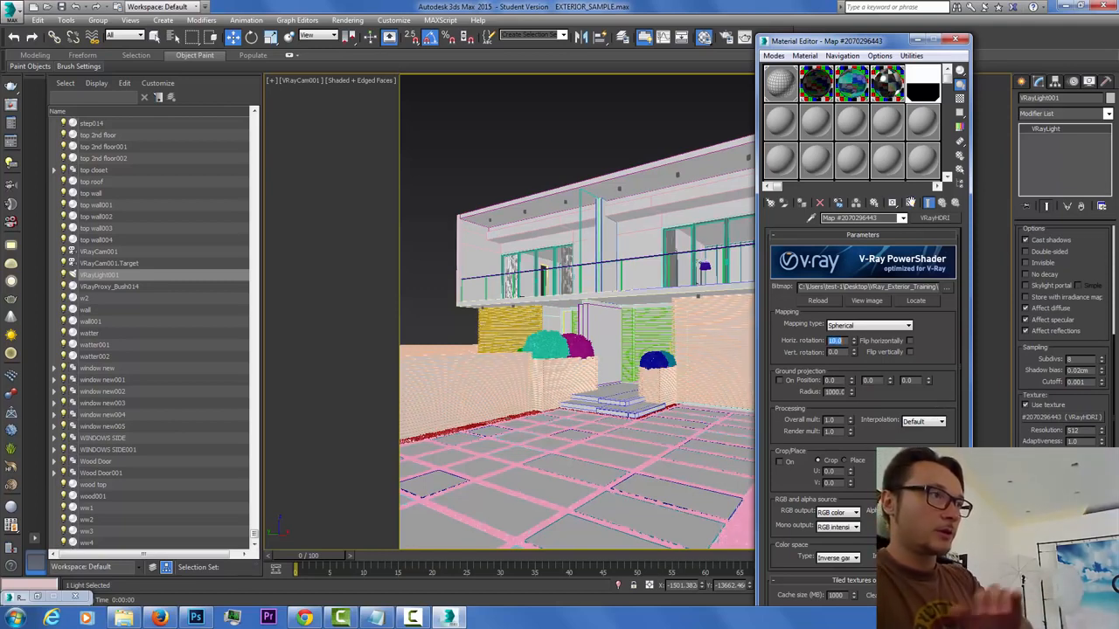
click(954, 40)
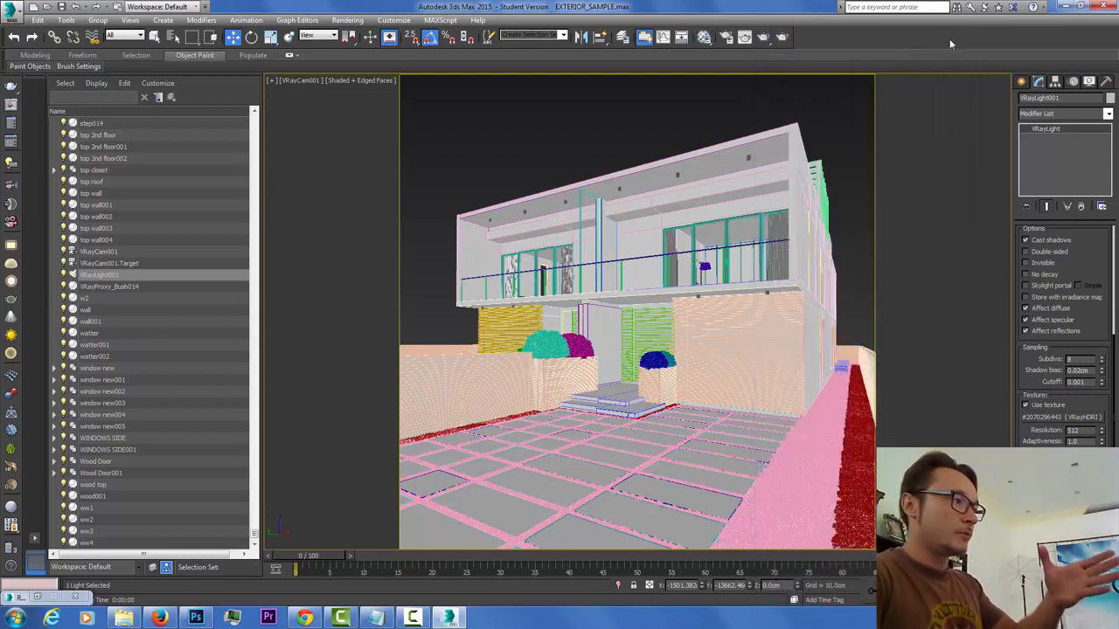
Isolate the SEP WALL panel beside the entrance in the camera view.
click(857, 245)
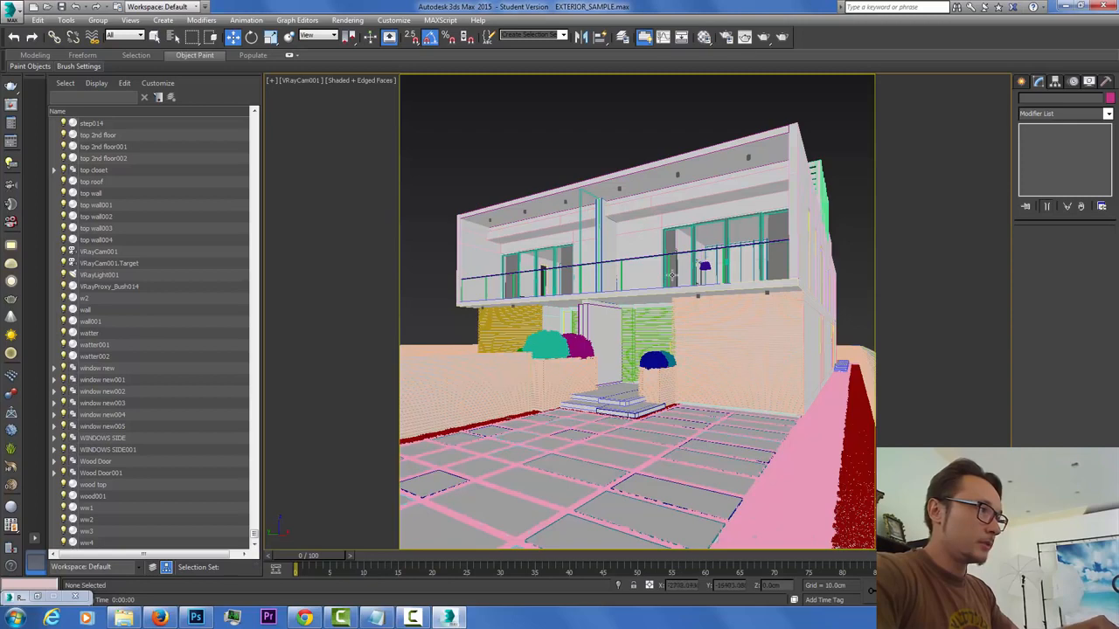
click(601, 341)
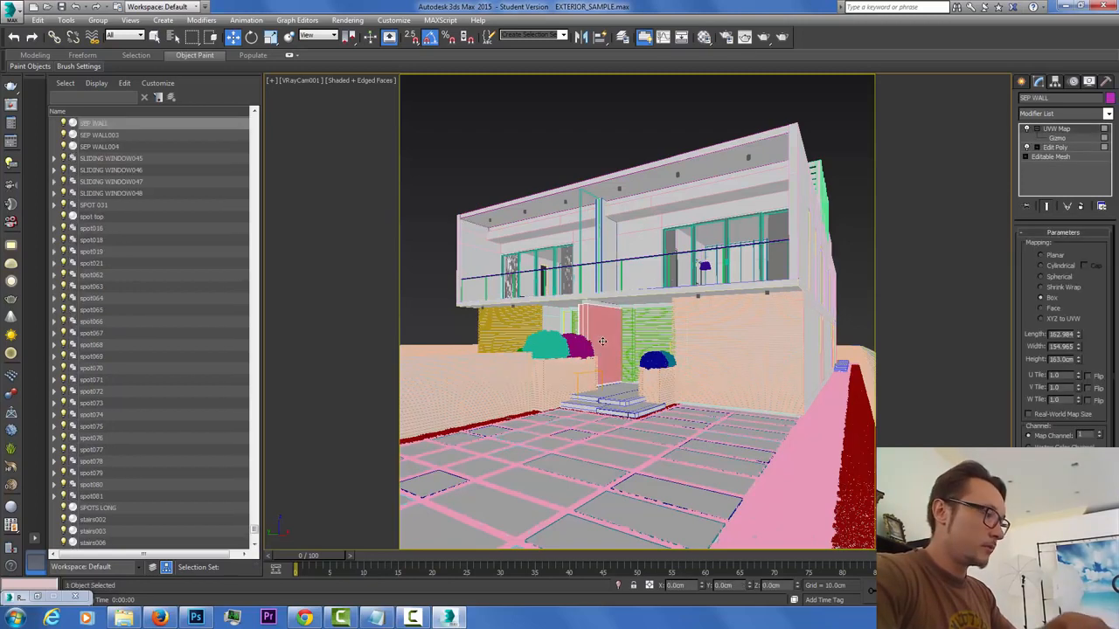
key(alt+q)
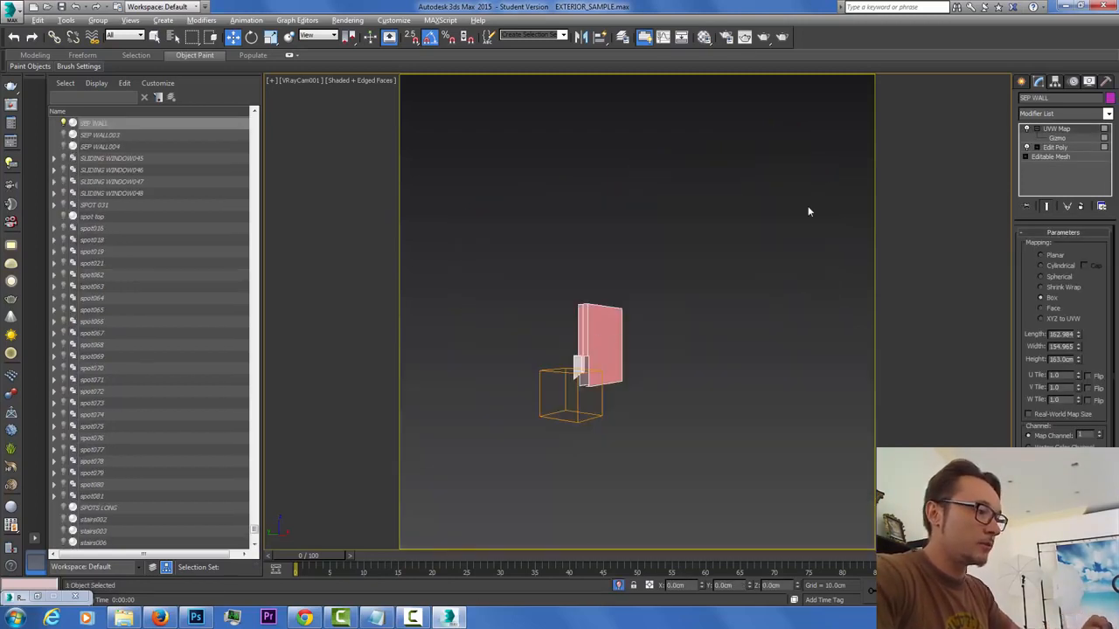
Render the isolated wall against the HDRI sky as a lighting test, and close the frame buffer and progress windows.
click(783, 37)
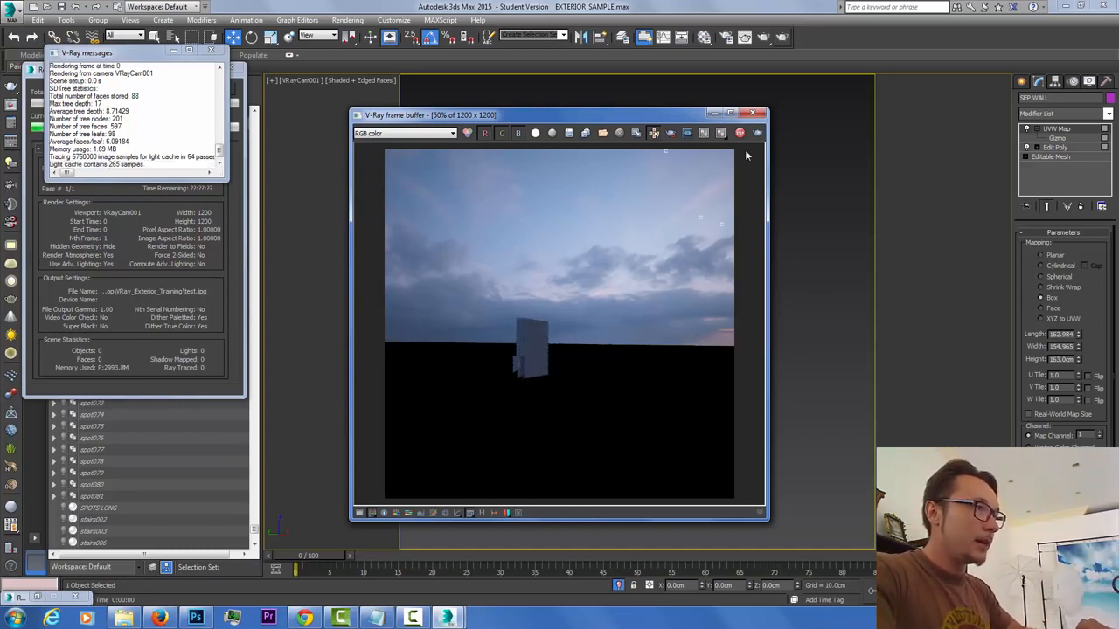
click(758, 114)
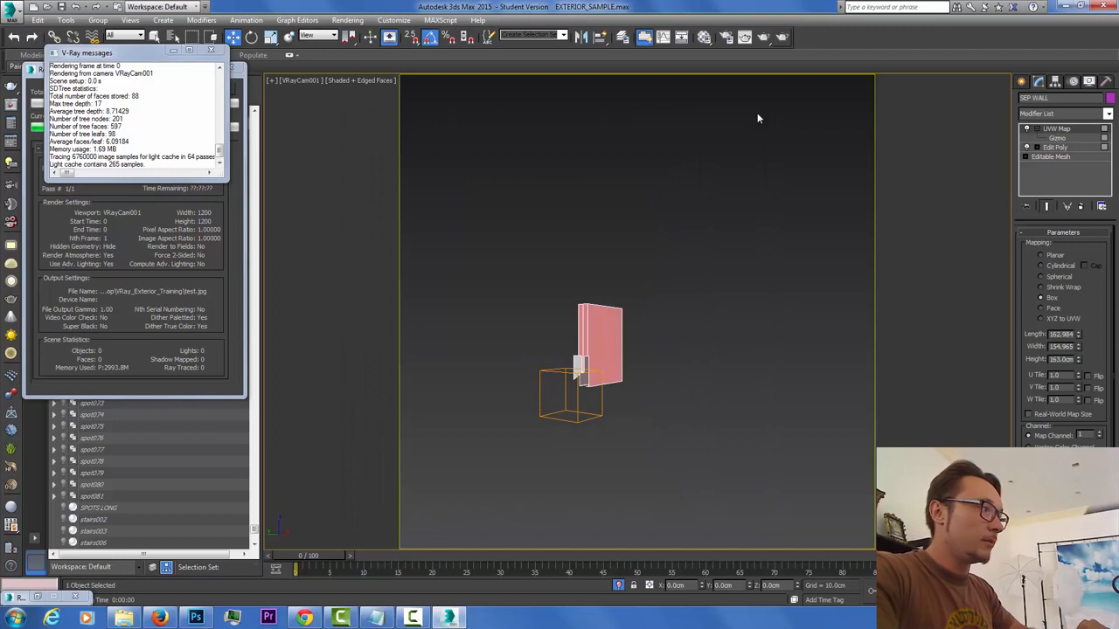
click(229, 70)
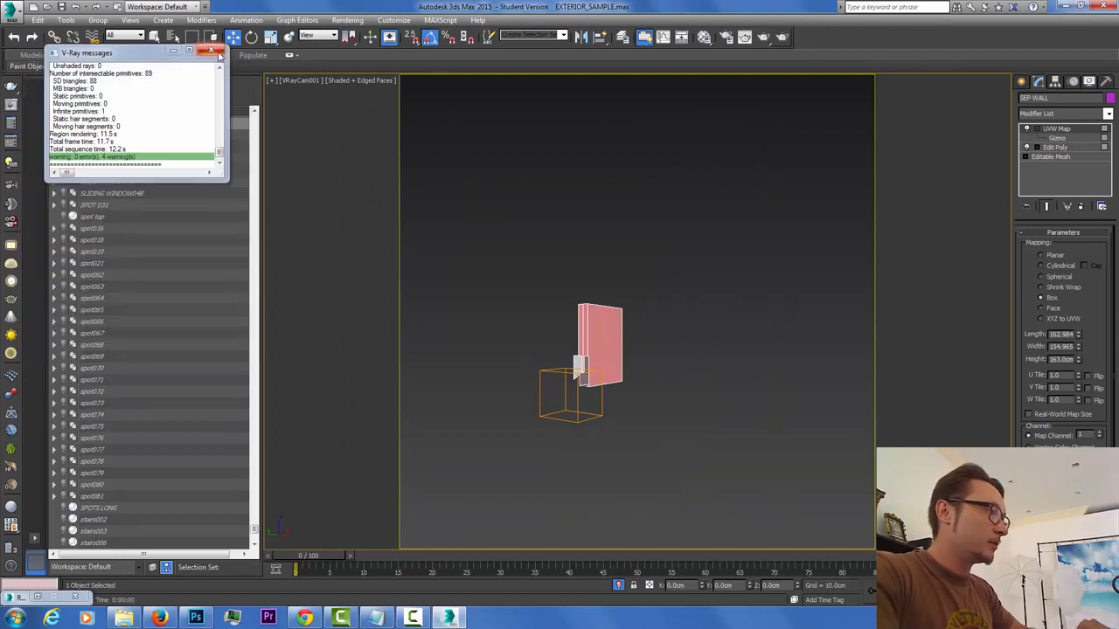
Exit isolation mode to show the whole house again.
click(617, 586)
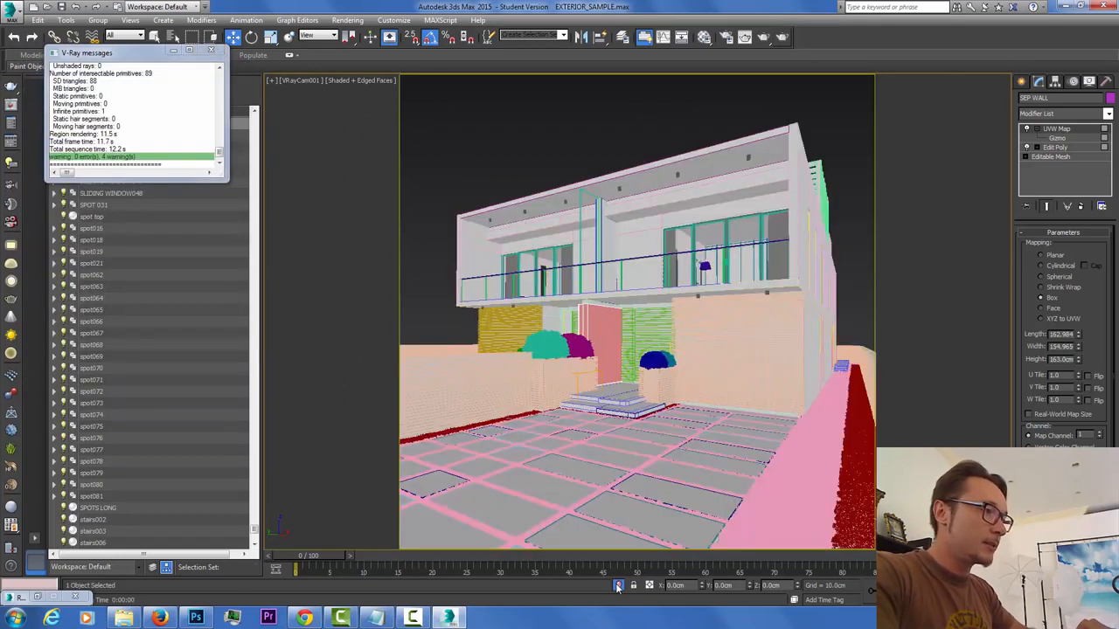
click(617, 587)
click(617, 586)
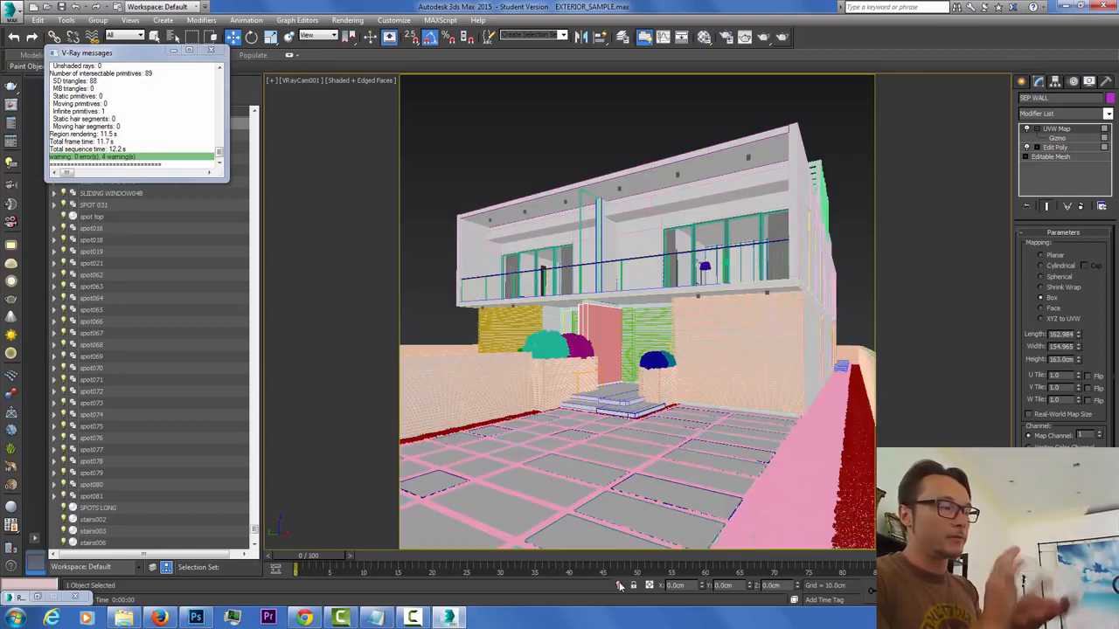
Open the Material Editor beside the camera view, select VRayCam001 and set its f-number to 8.
click(211, 50)
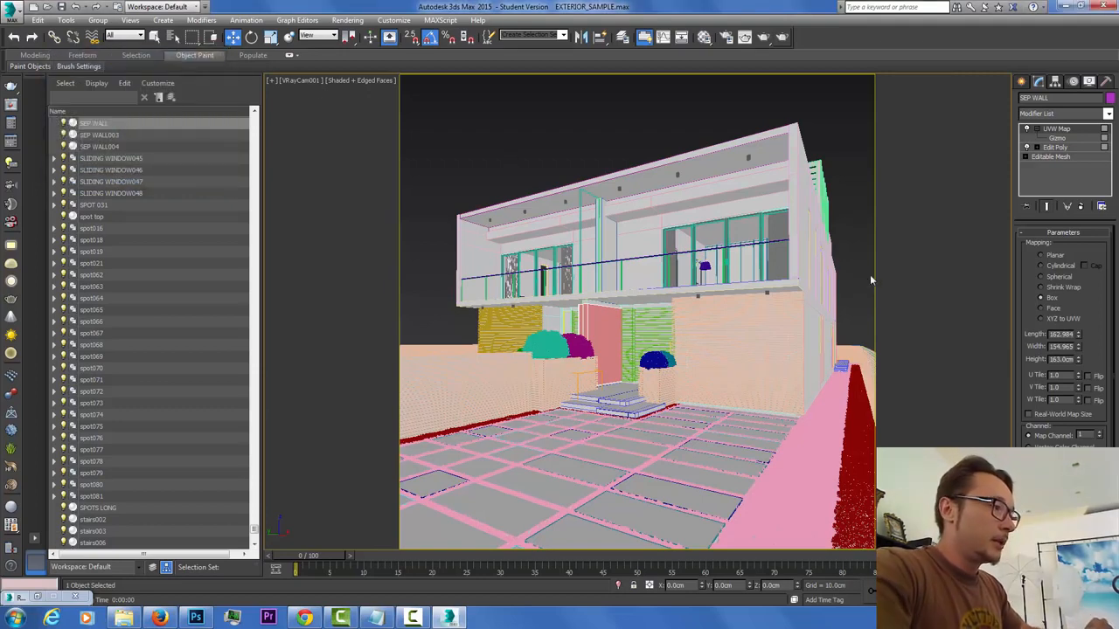
click(679, 87)
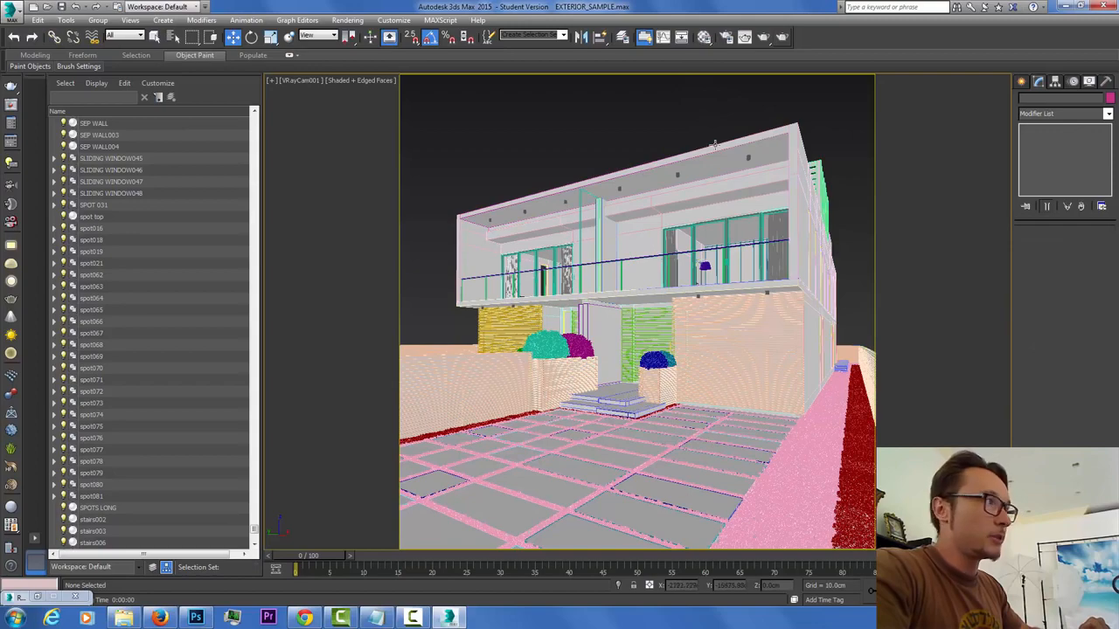
click(705, 38)
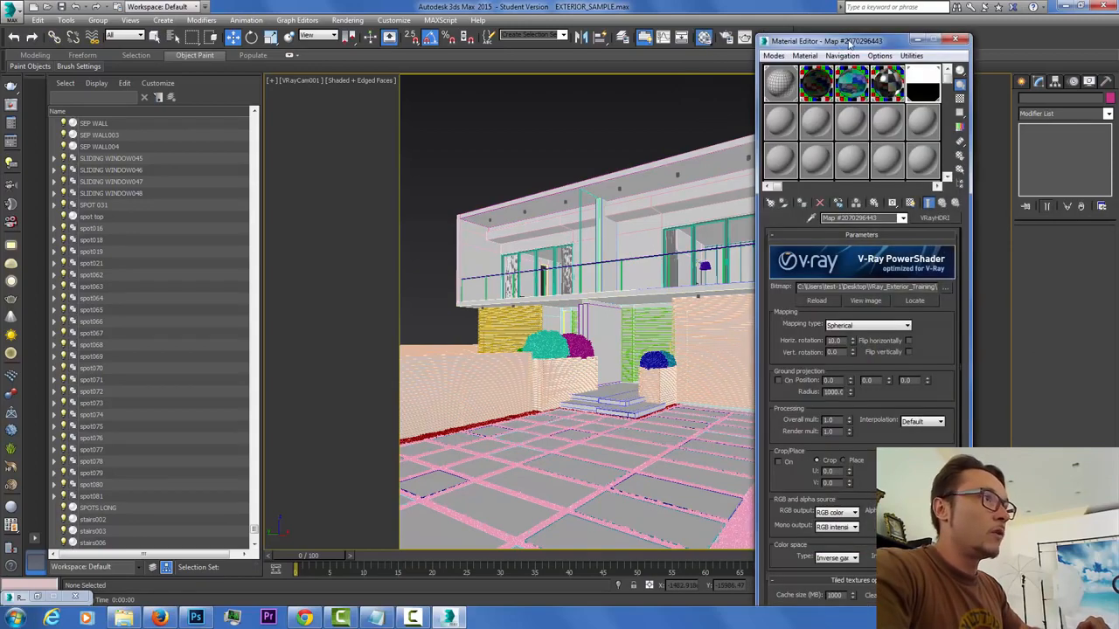
drag(831, 44, 199, 179)
right_click(300, 113)
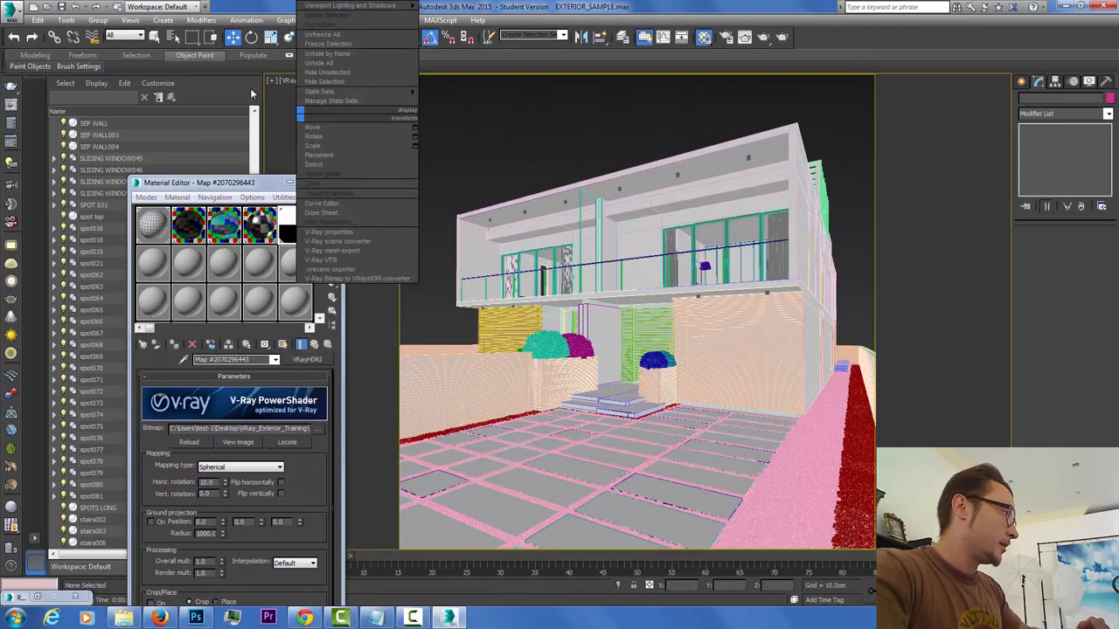
click(286, 82)
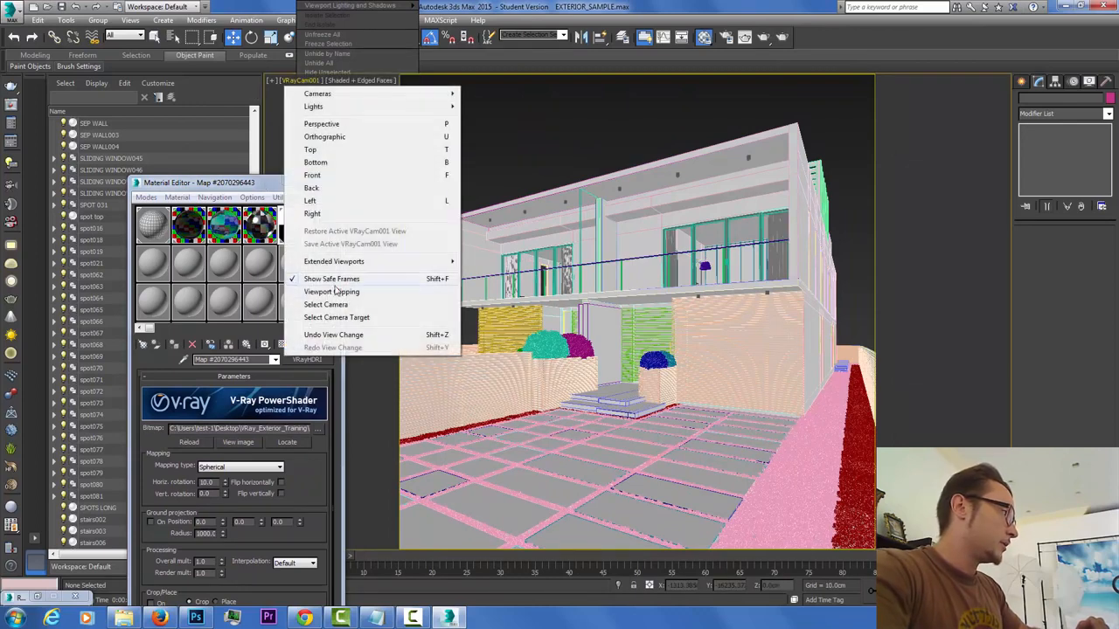
click(333, 304)
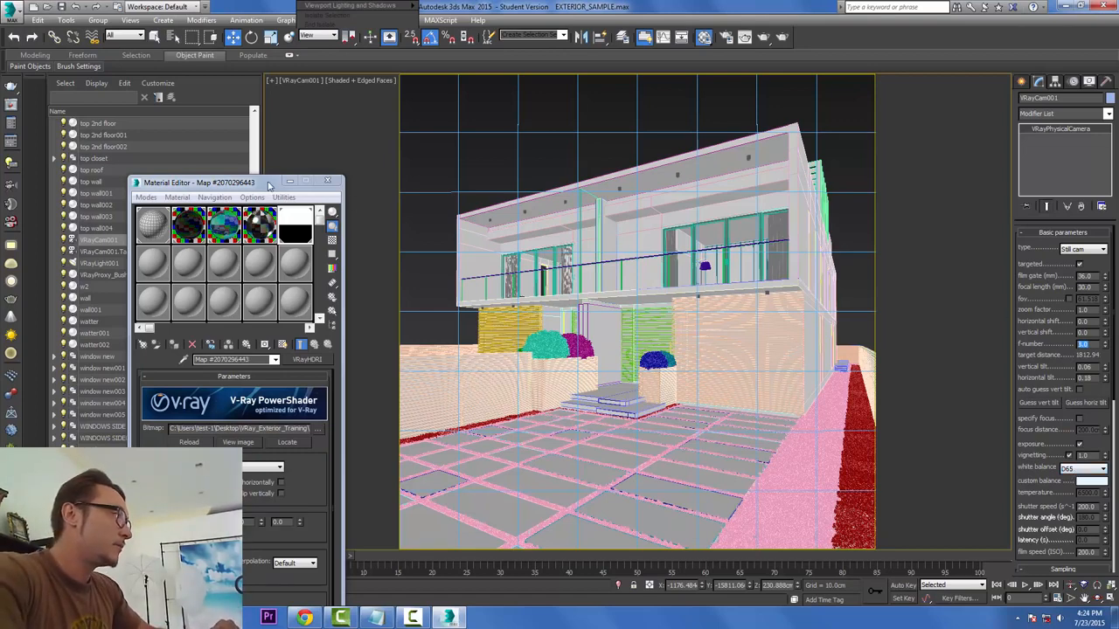
drag(268, 185, 272, 78)
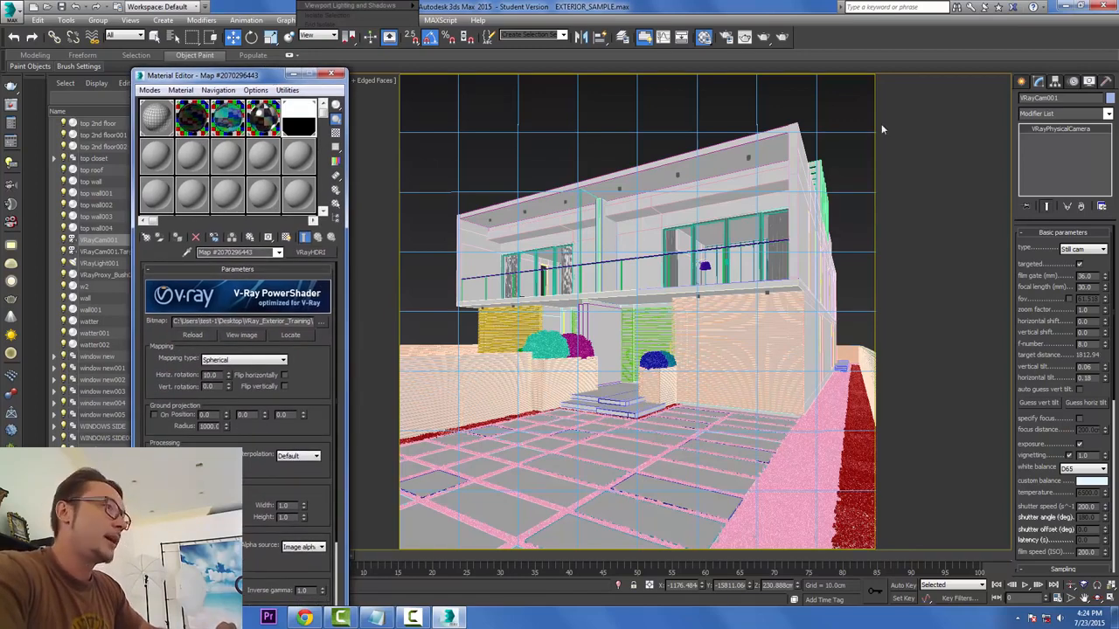
Test-render the camera view, cancel it during the light cache phase, and close the frame buffer and Material Editor.
click(785, 37)
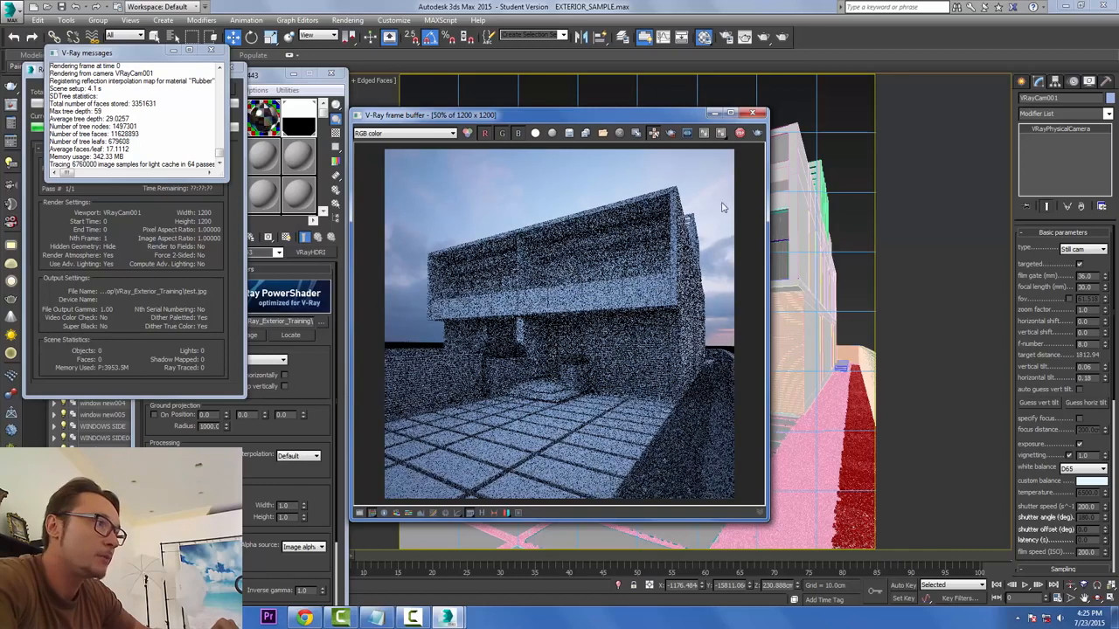
click(208, 50)
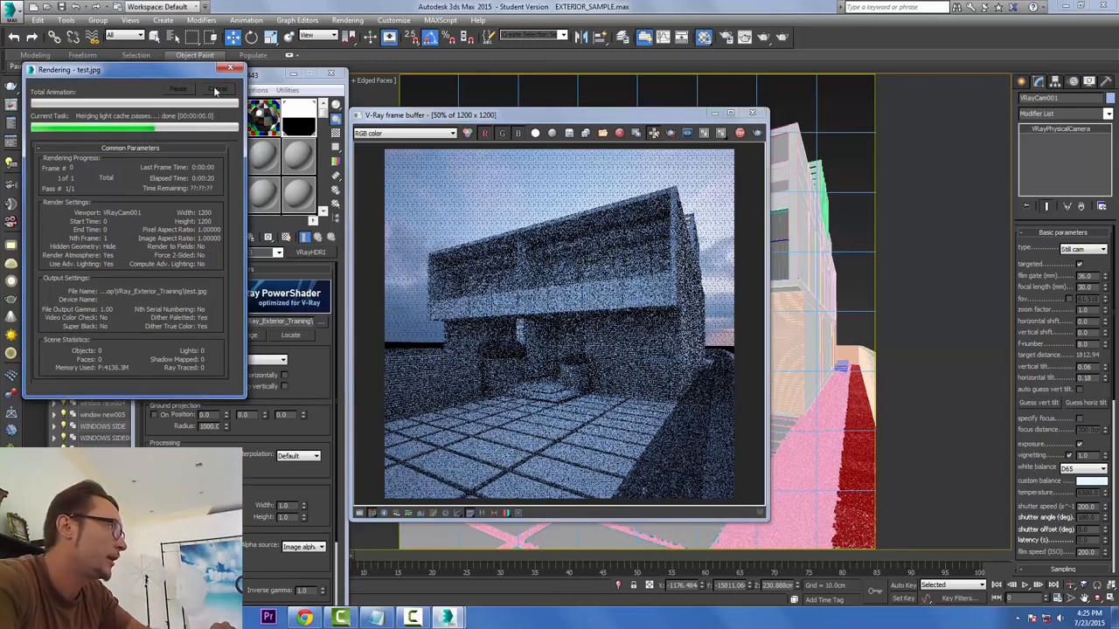
click(216, 90)
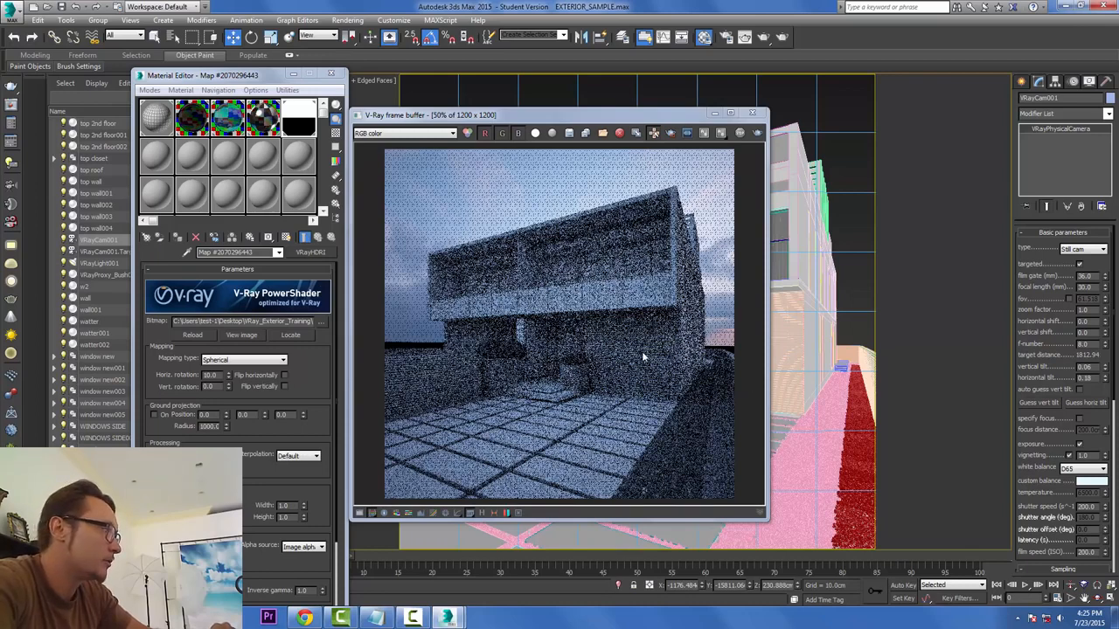
click(751, 114)
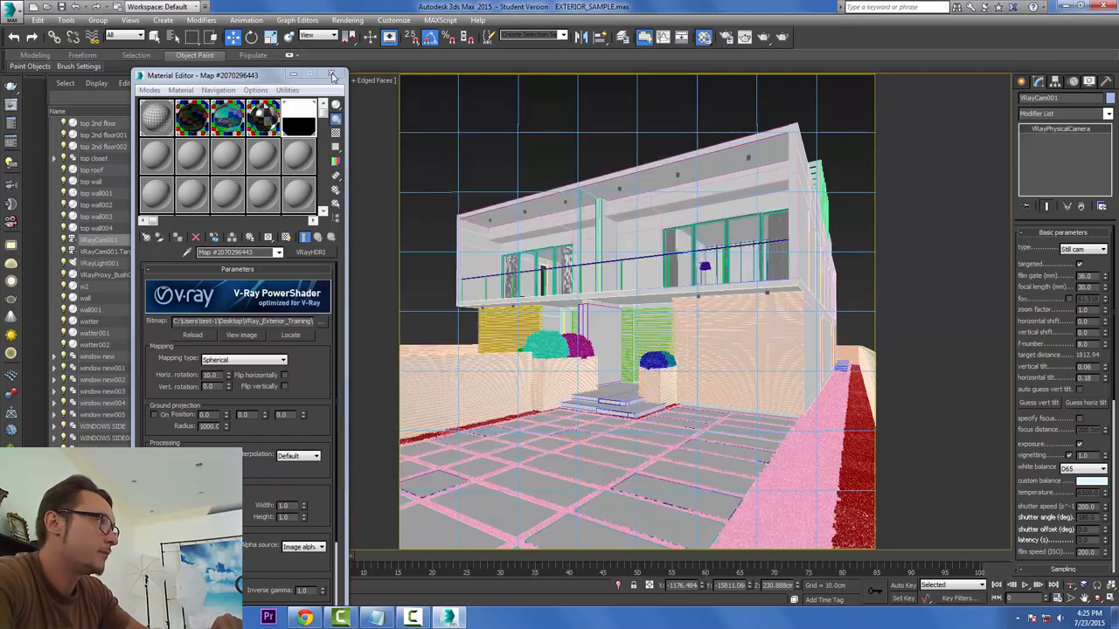
click(331, 74)
Create a VRayPlane in the Top view, in the empty area beside the front yard and dome light.
key(t)
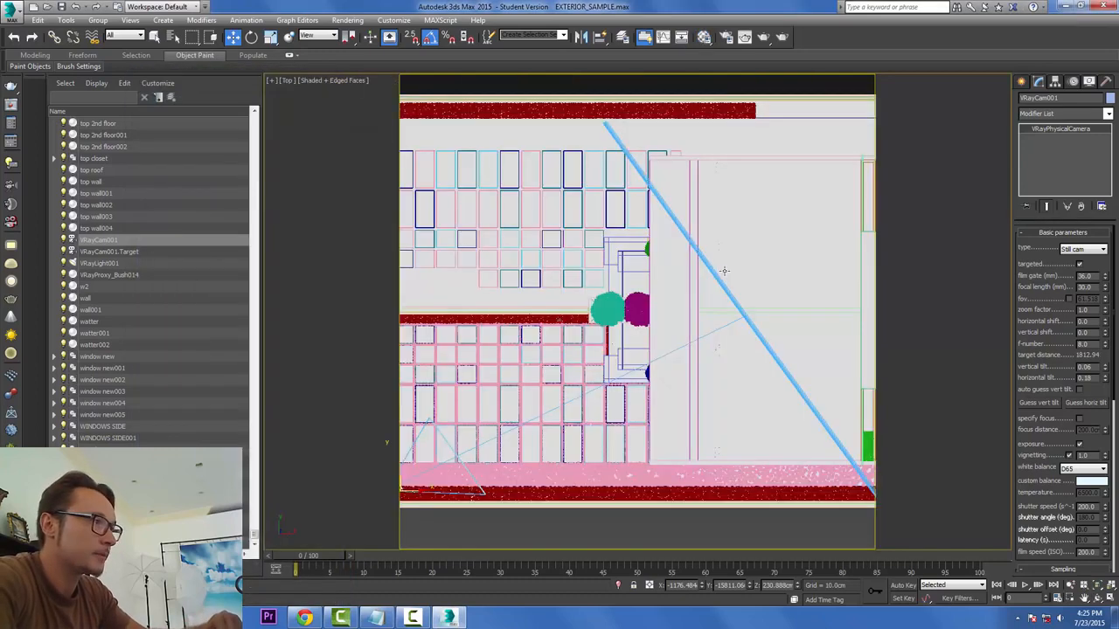
scroll(654, 298, down, 6)
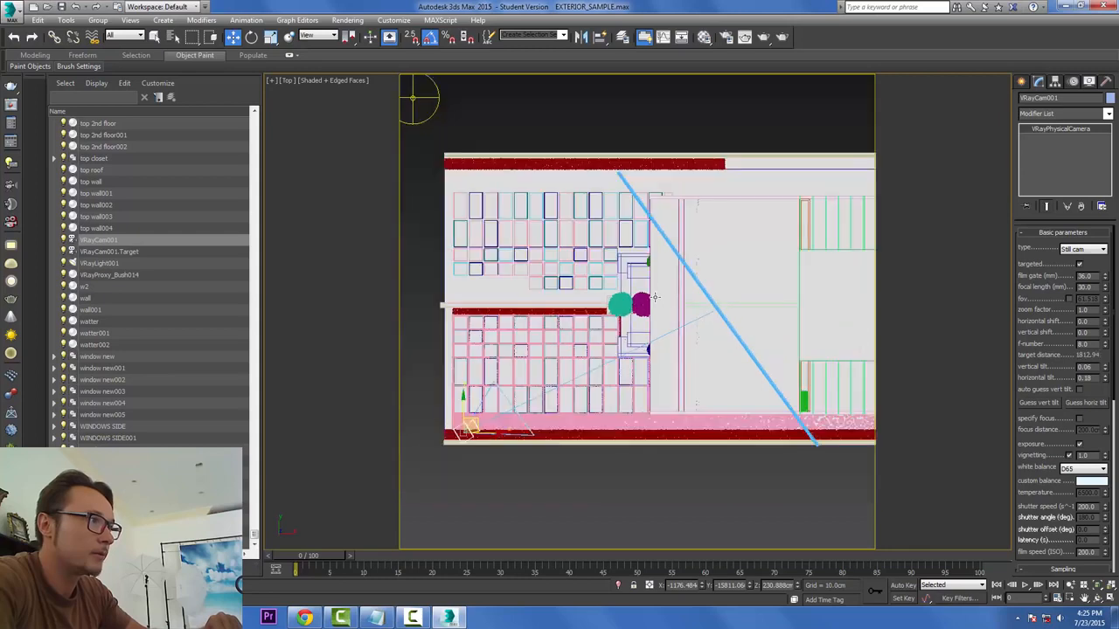
click(1020, 81)
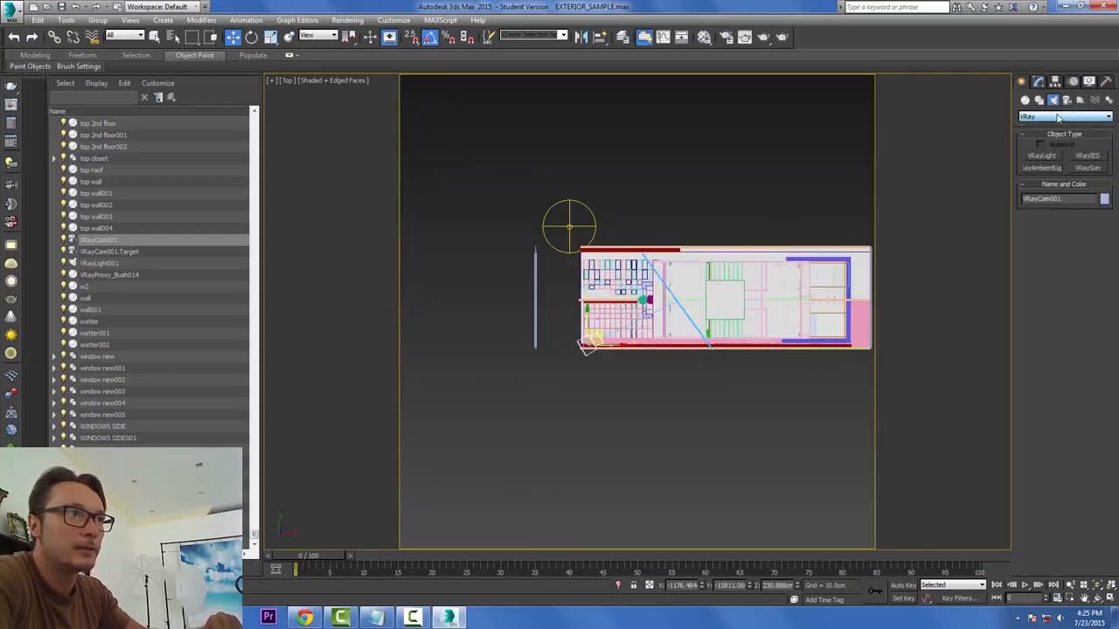
click(1025, 100)
click(1063, 117)
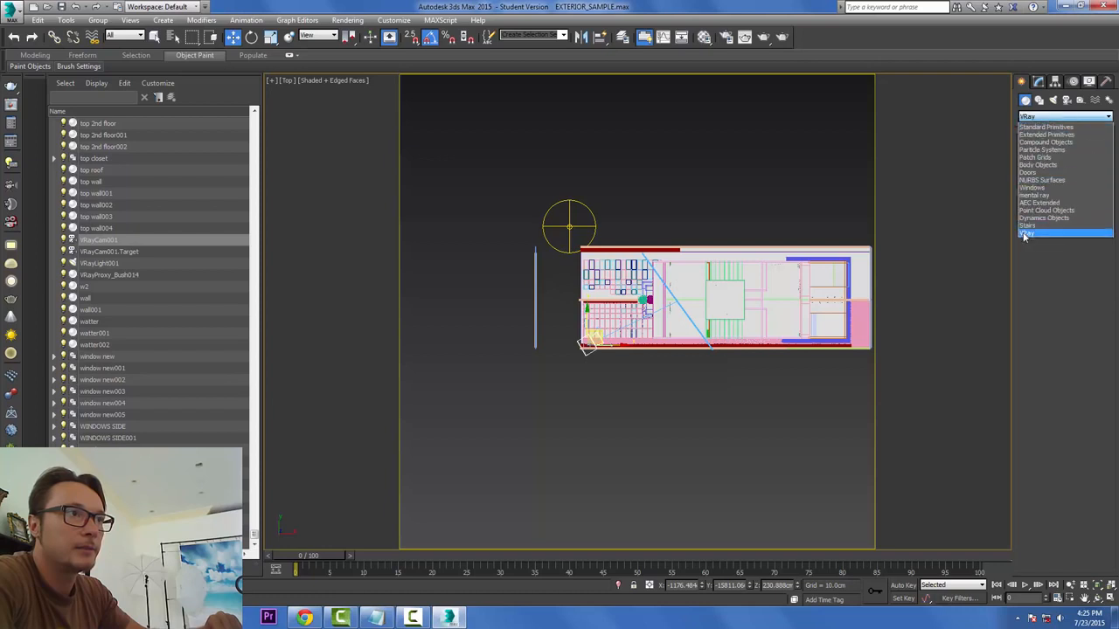
click(1027, 232)
click(1041, 179)
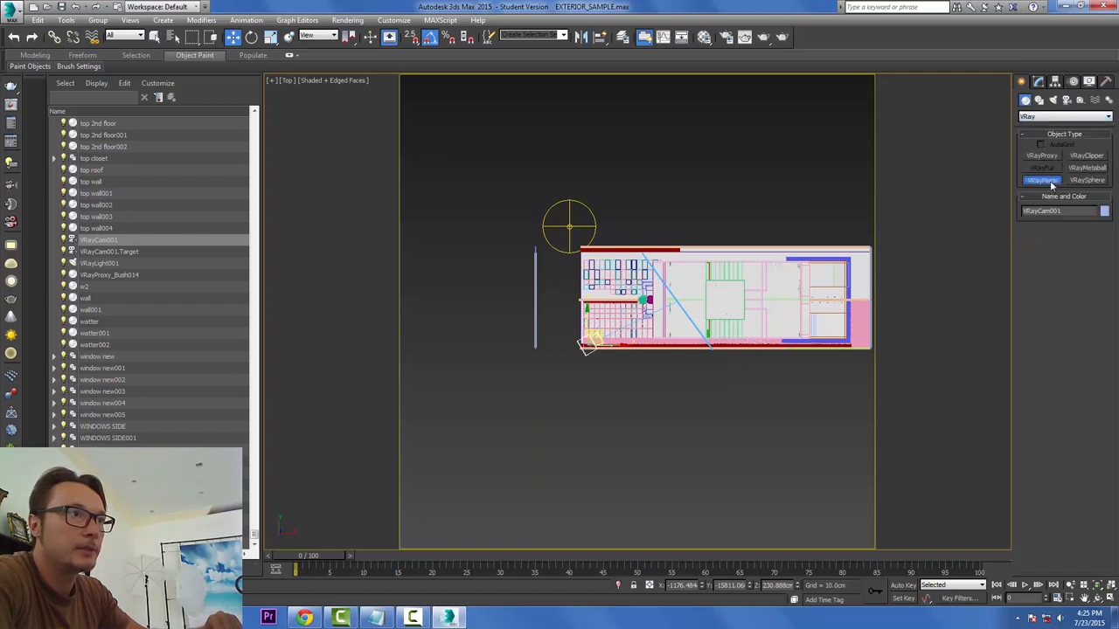
click(622, 160)
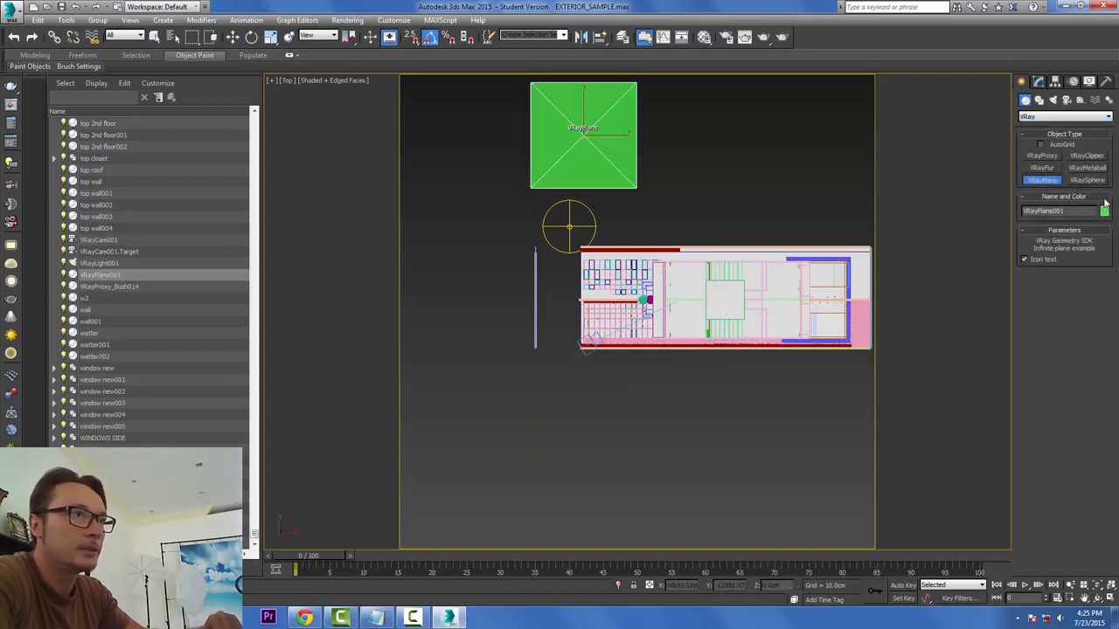
Start a VRaySun light with a size multiplier of 6 and an intensity multiplier of 0.1.
click(1073, 118)
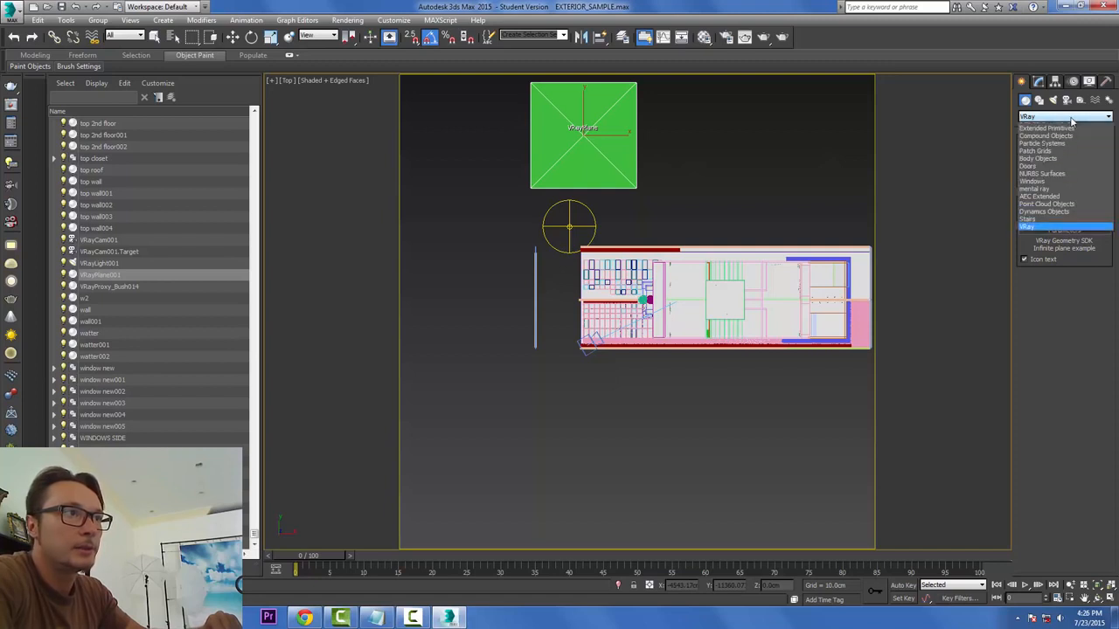
click(1056, 103)
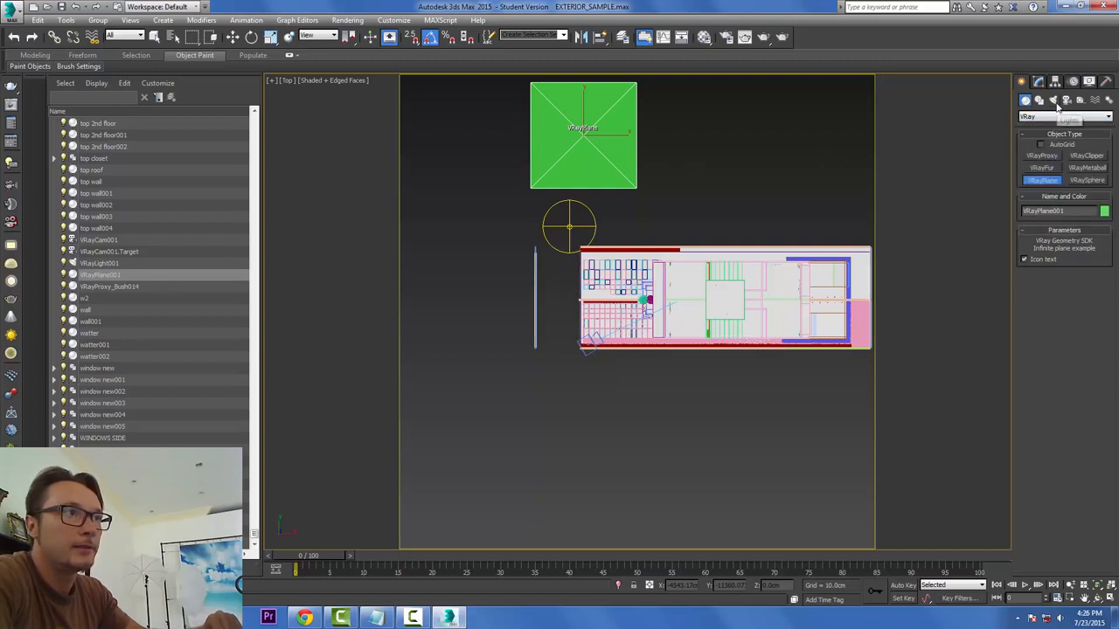
click(1054, 101)
click(1073, 119)
click(1067, 140)
click(1087, 167)
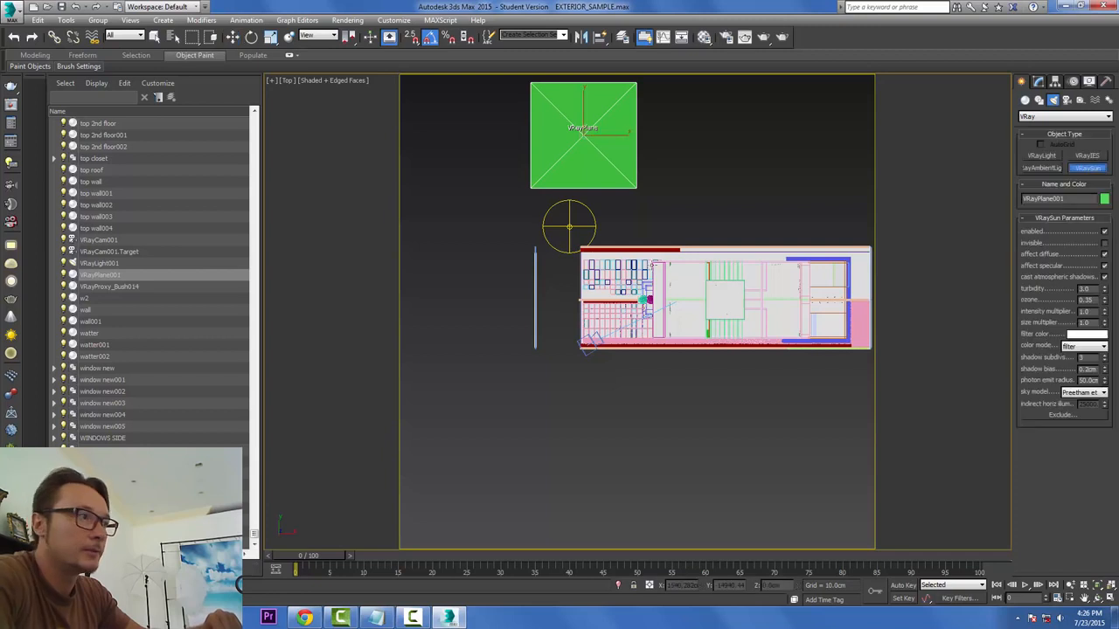
middle_drag(646, 254, 784, 387)
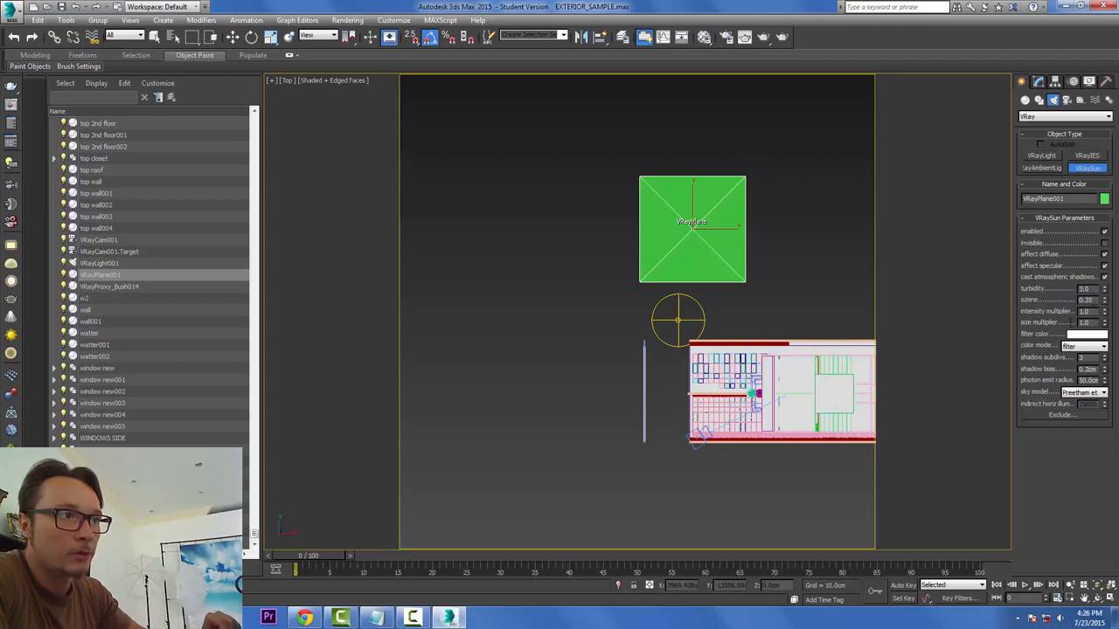
click(1080, 322)
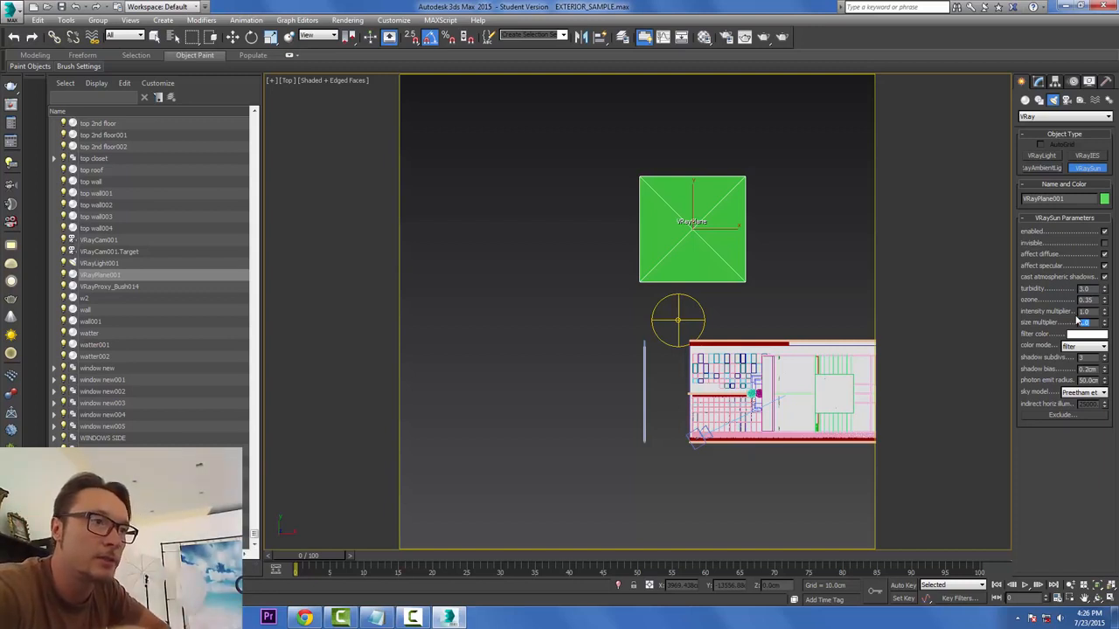
key(Return)
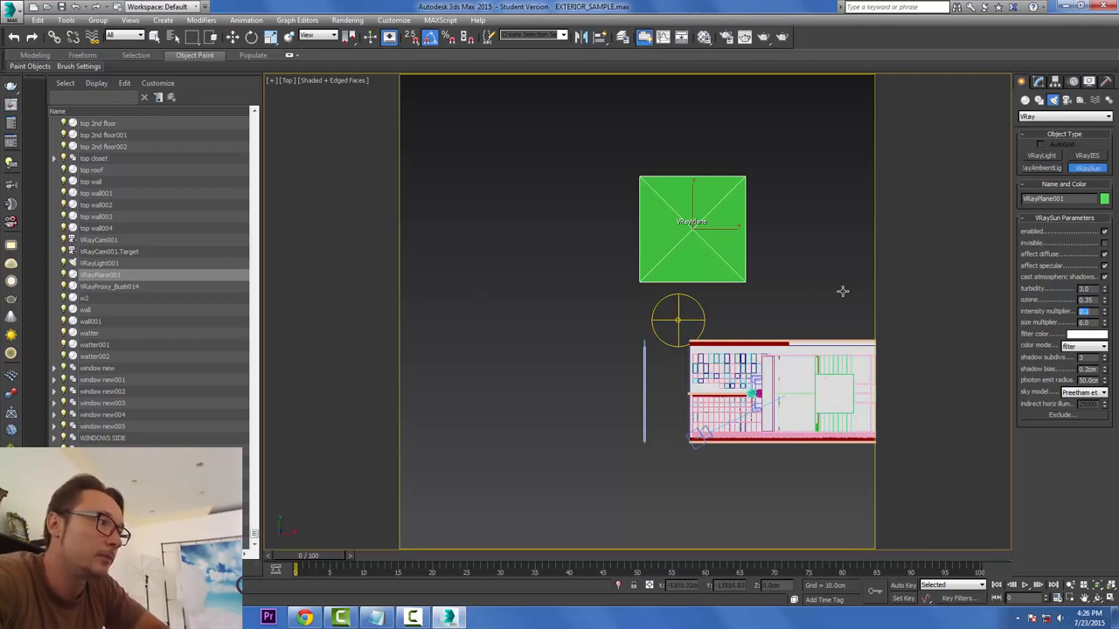
Place the VRaySun diagonally behind the house with its target inside the building, and accept the automatic VRaySky environment map.
mouse_move(760, 283)
middle_down()
mouse_move(705, 264)
mouse_move(758, 274)
middle_up()
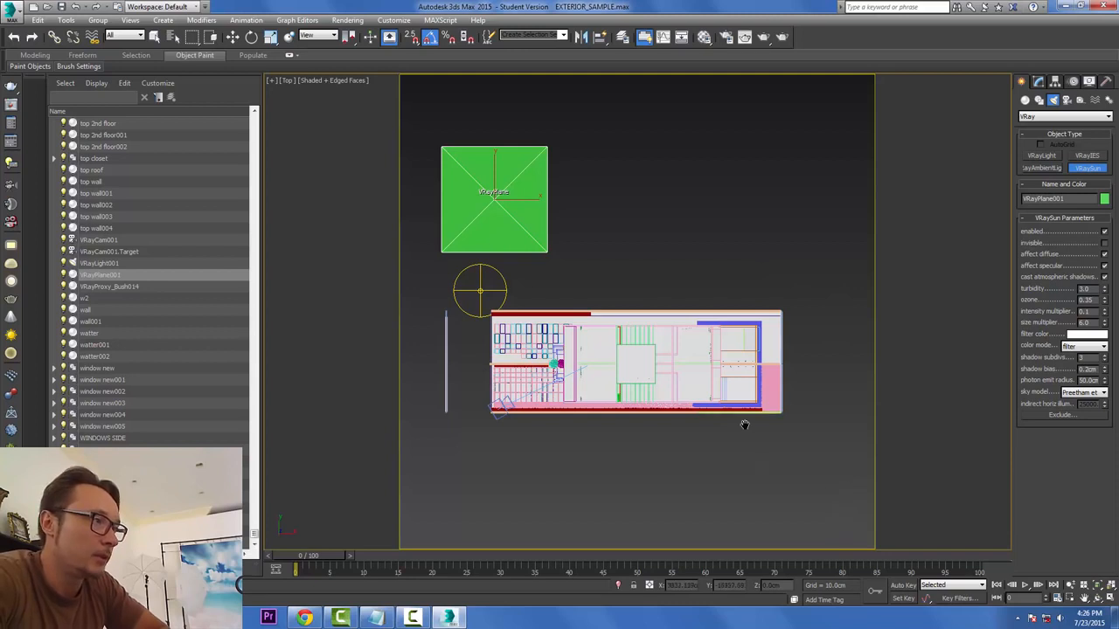
middle_drag(742, 425, 725, 327)
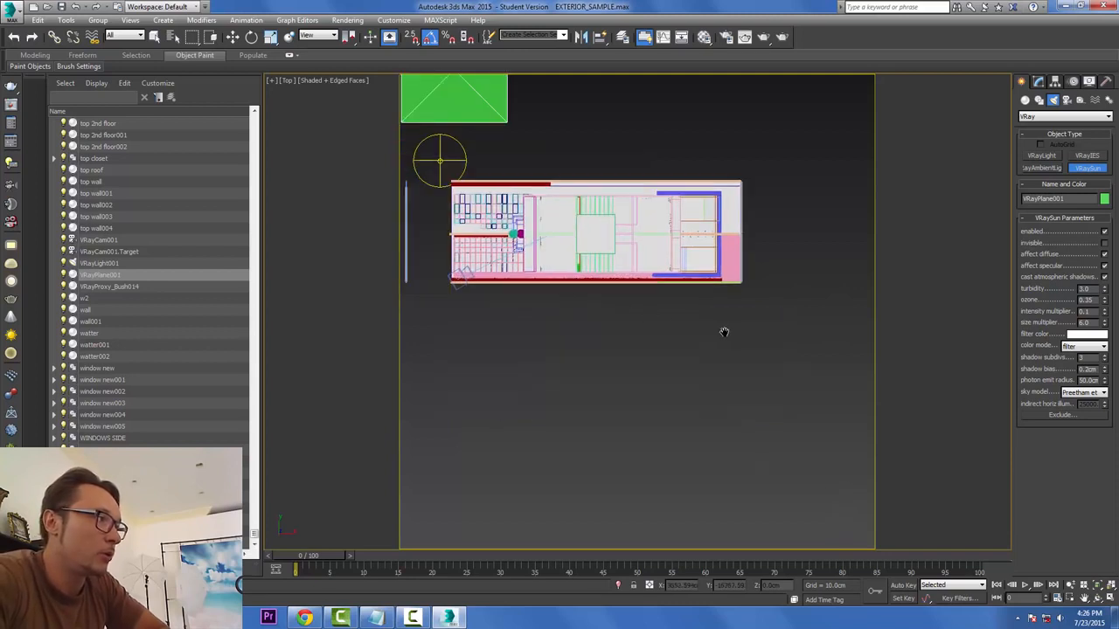
drag(867, 442, 580, 255)
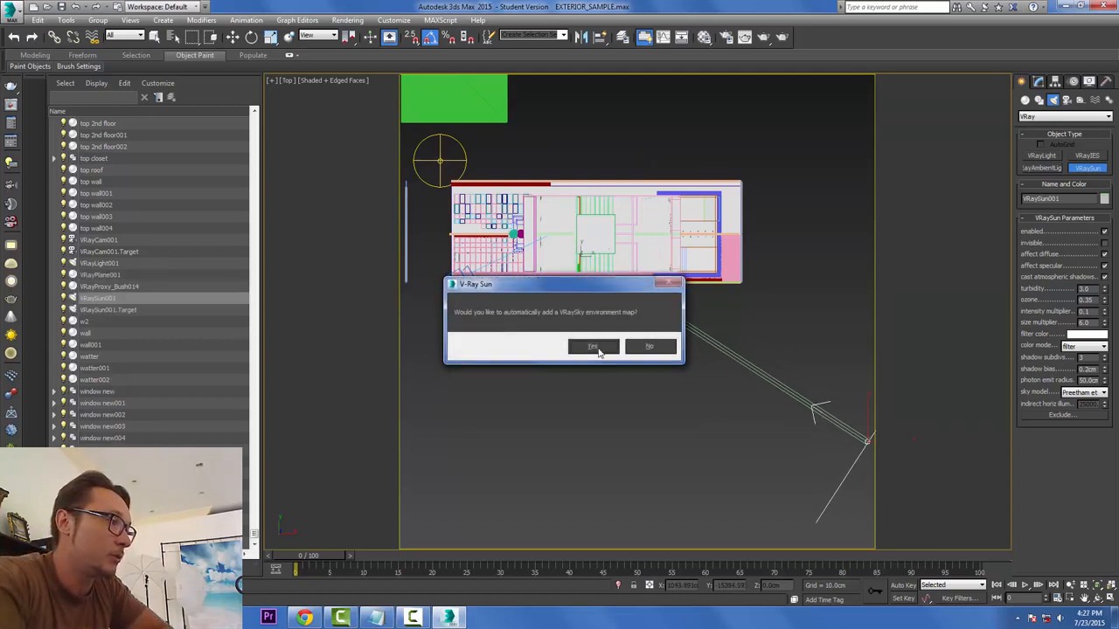
click(594, 347)
key(w)
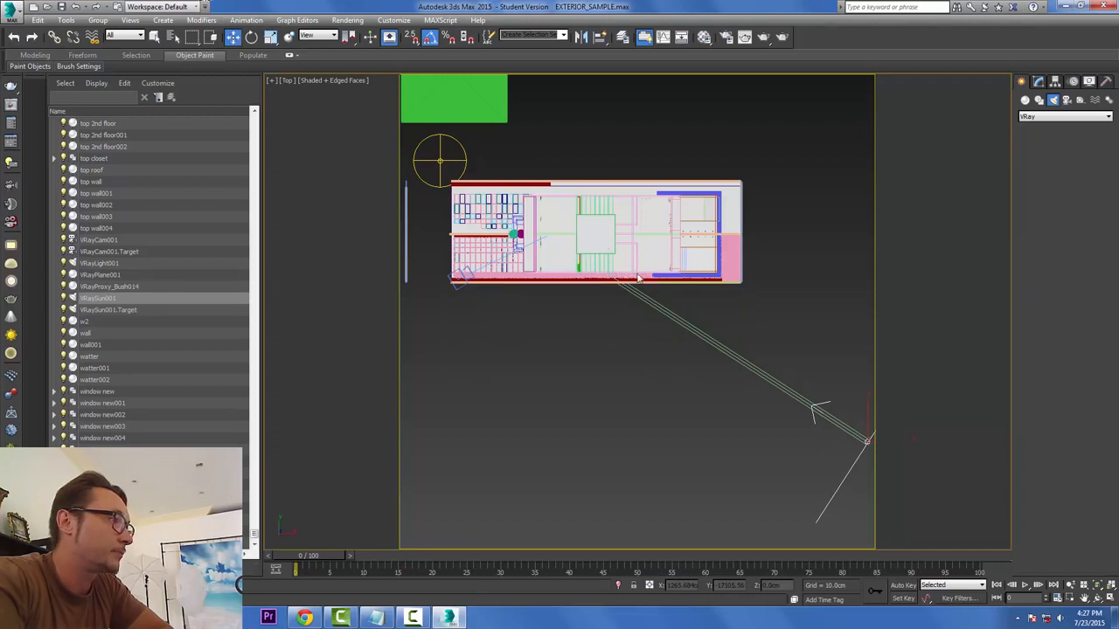
Display the Top view in wireframe and move the VRaySun001 target from inside the house to the front yard.
scroll(709, 341, down, 2)
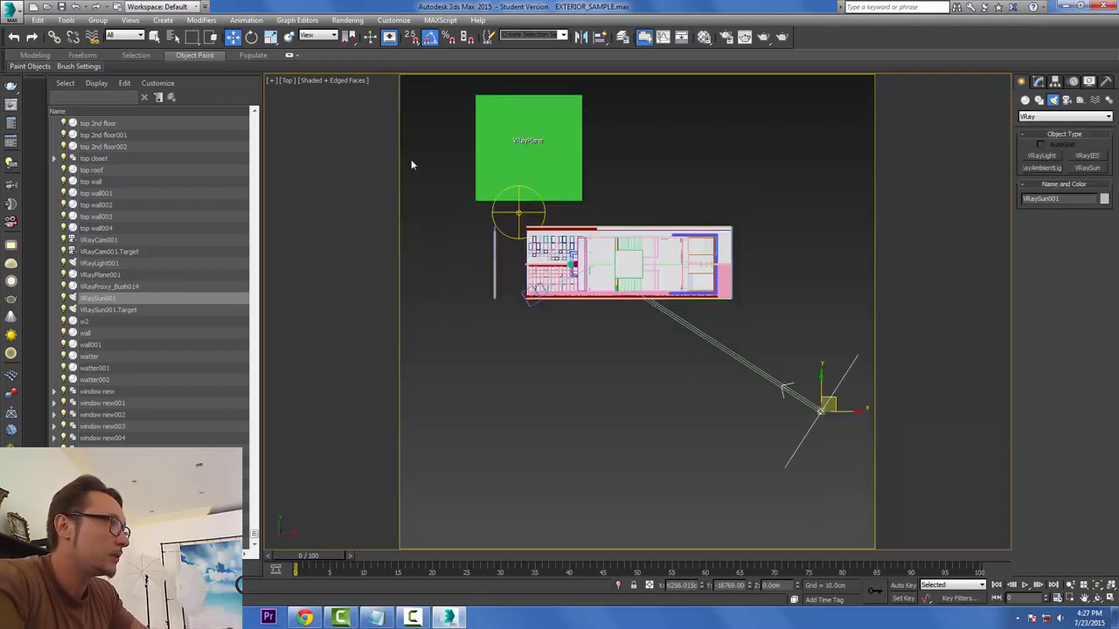
key(F3)
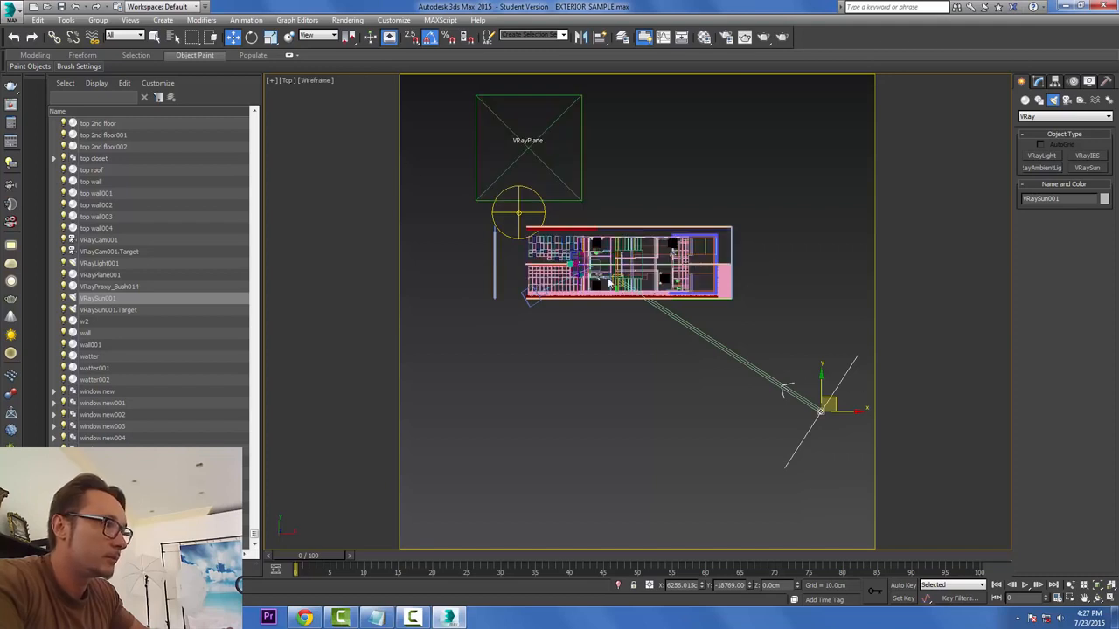
click(785, 388)
scroll(638, 278, up, 4)
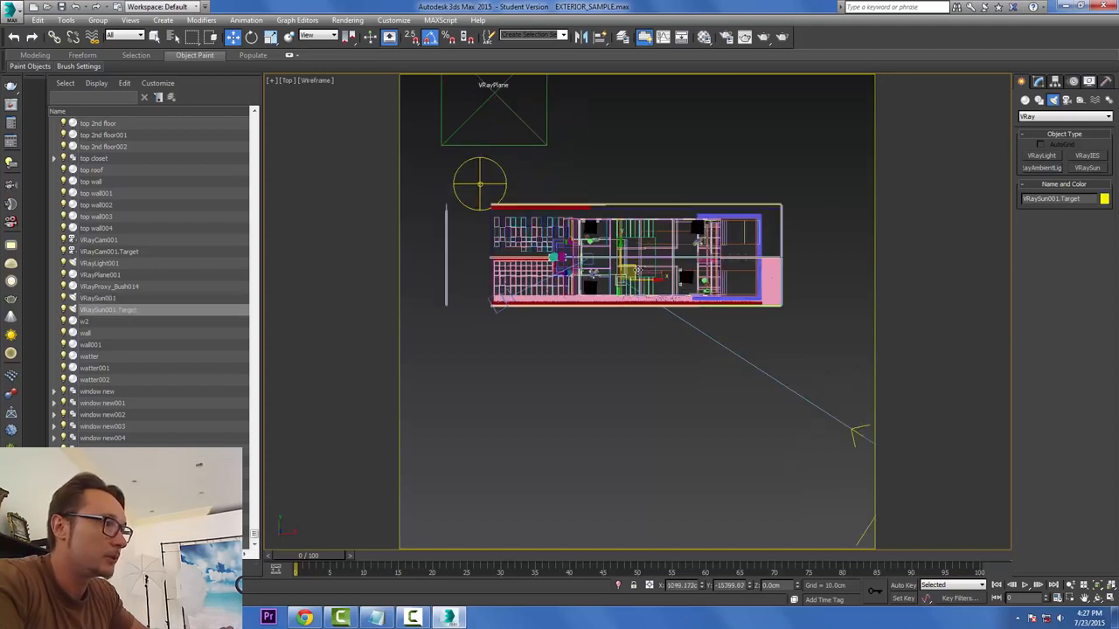
click(500, 266)
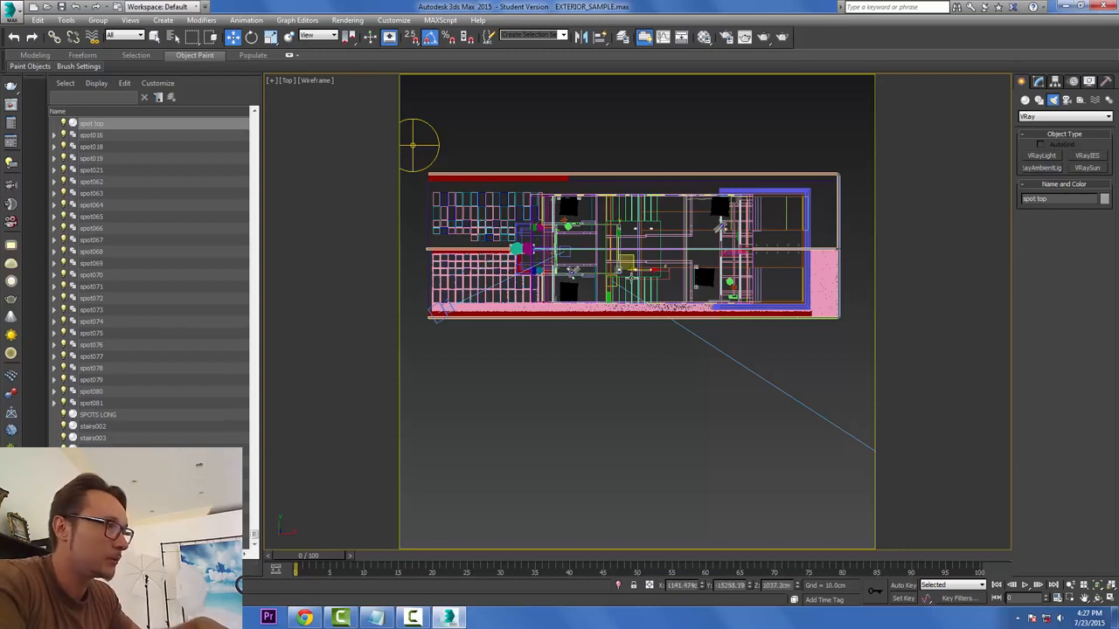
click(613, 281)
drag(534, 270, 442, 251)
Move VRaySun001 in the Top view to a shallower angle to the house's length, and frame it in the Left view.
scroll(694, 287, down, 4)
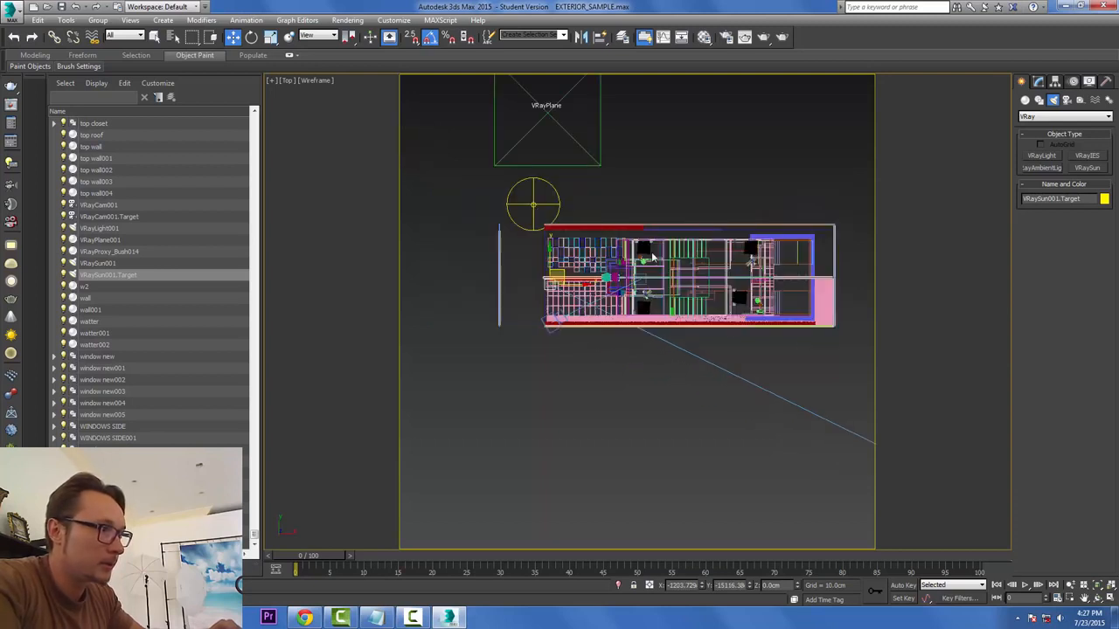
scroll(871, 418, down, 2)
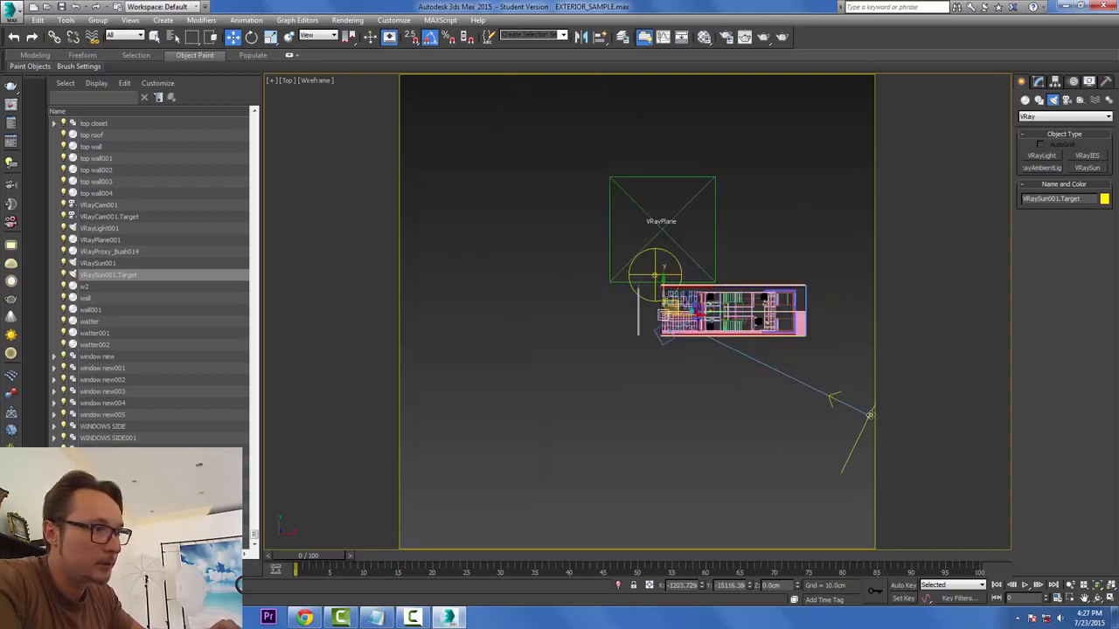
click(870, 412)
drag(881, 384, 882, 374)
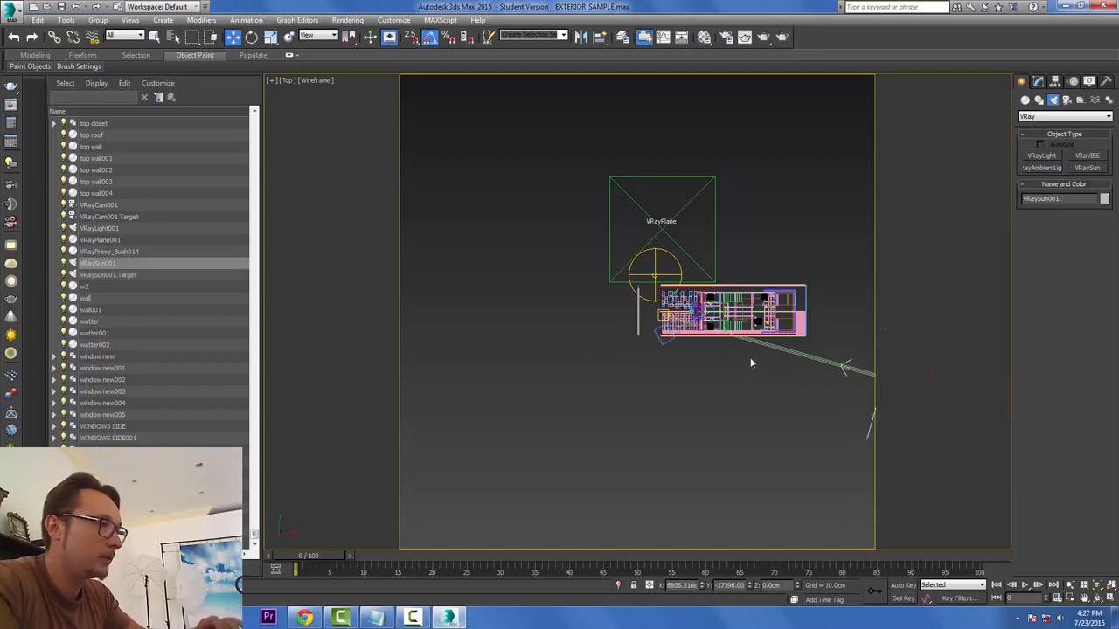
key(l)
key(z)
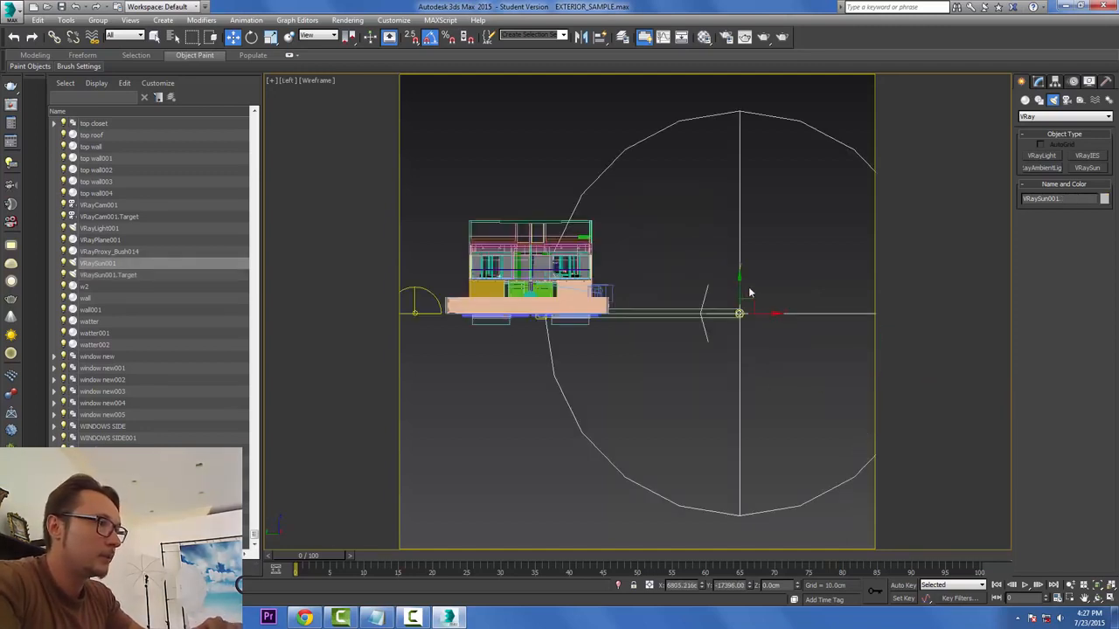
Raise VRaySun001 in the Left view, check it through VRayCam001, and adjust its Z position to about 1667 cm.
drag(749, 293, 745, 208)
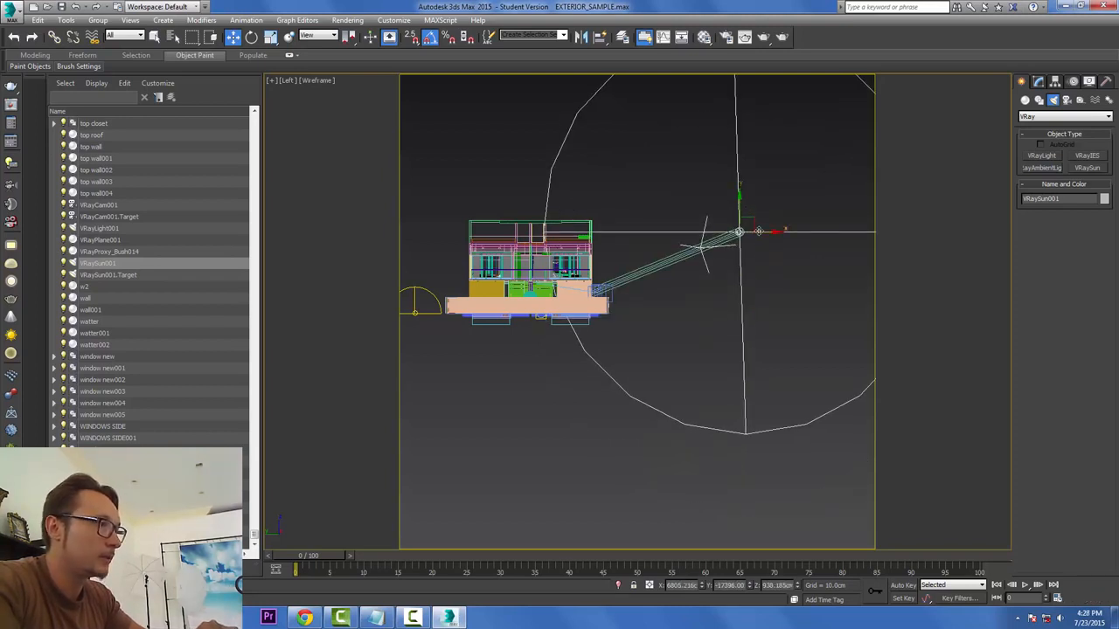
key(c)
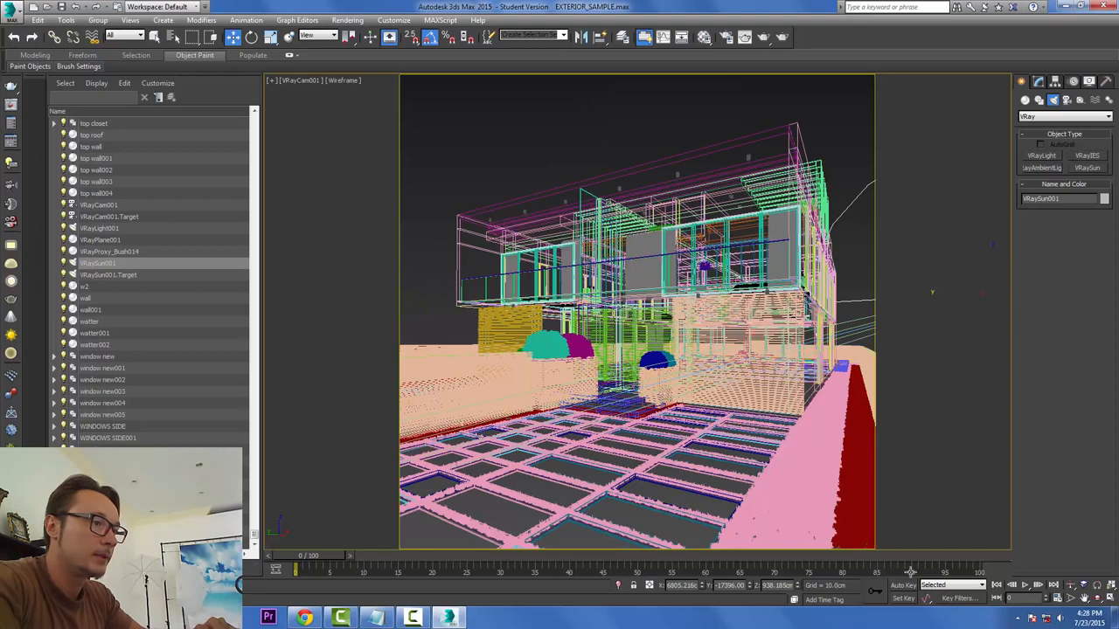
drag(798, 583, 932, 532)
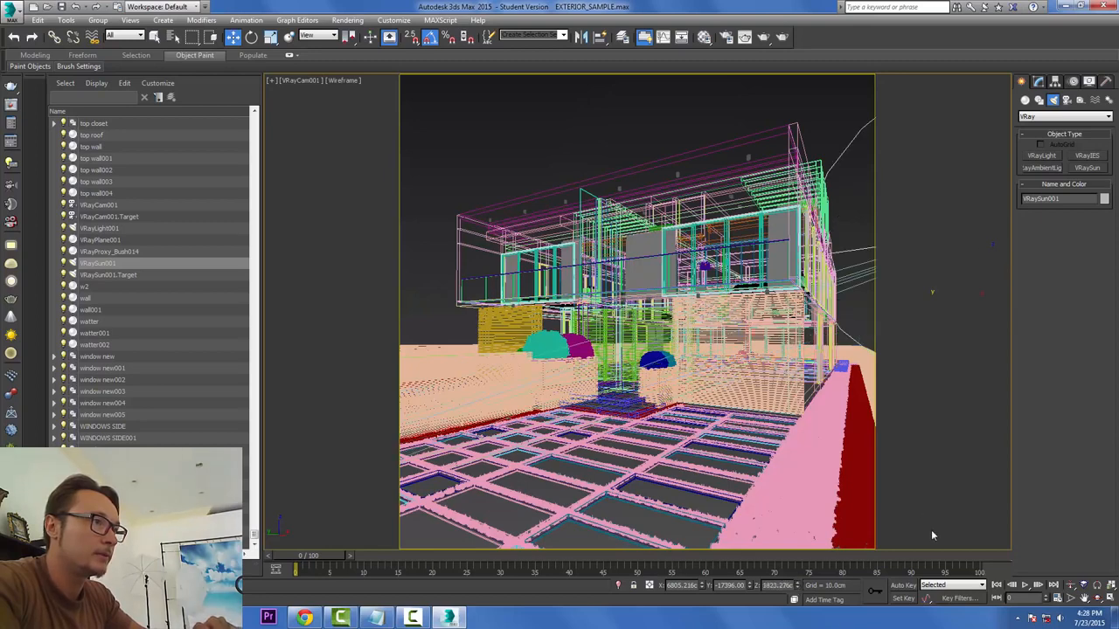
drag(796, 590, 818, 600)
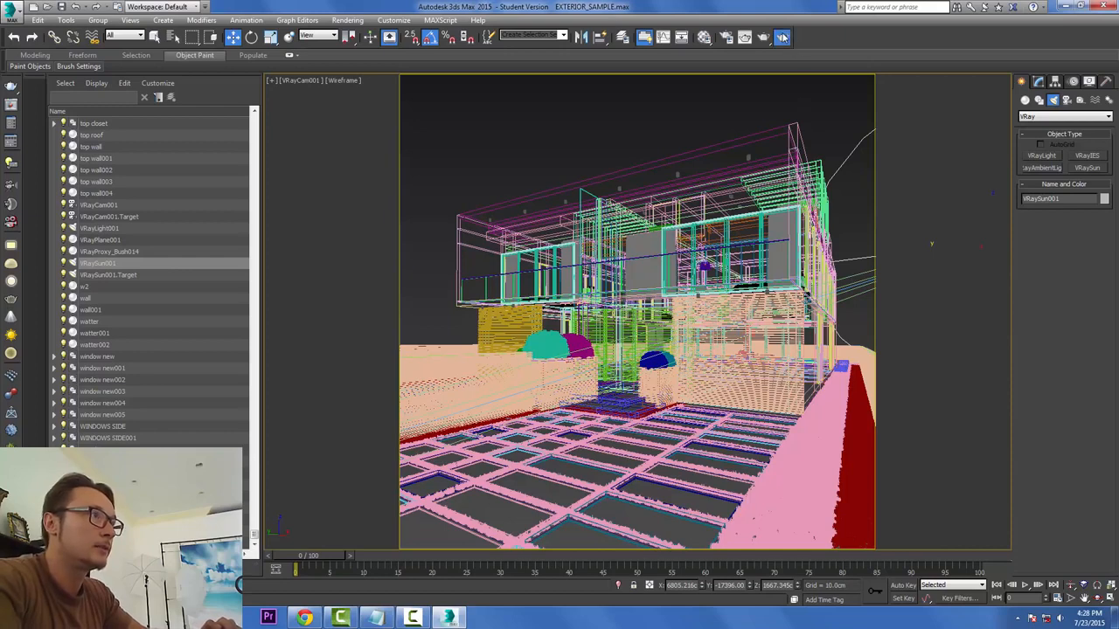
Test-render the VRayCam001 view and examine the sunlight on the house's side wall and upper floor.
click(782, 37)
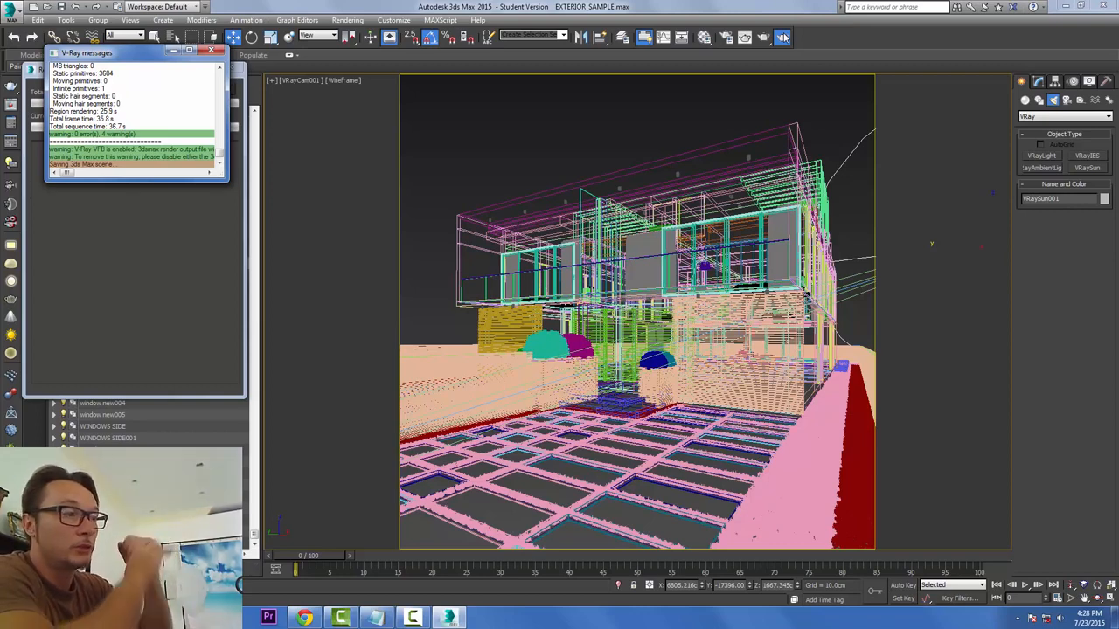
click(782, 36)
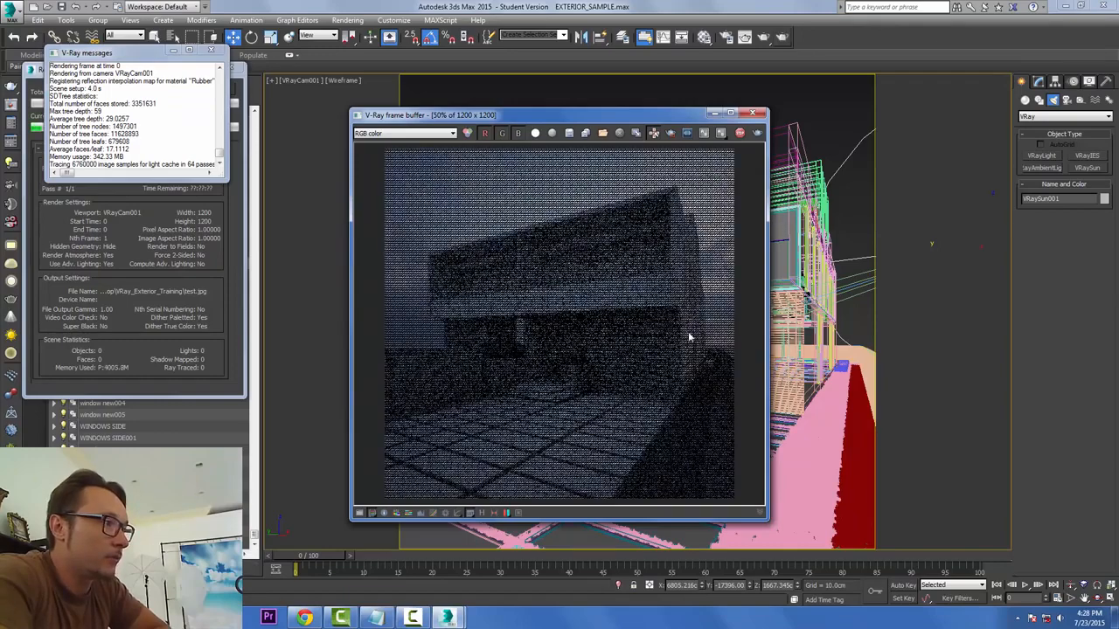
scroll(699, 298, down, 1)
scroll(699, 298, up, 1)
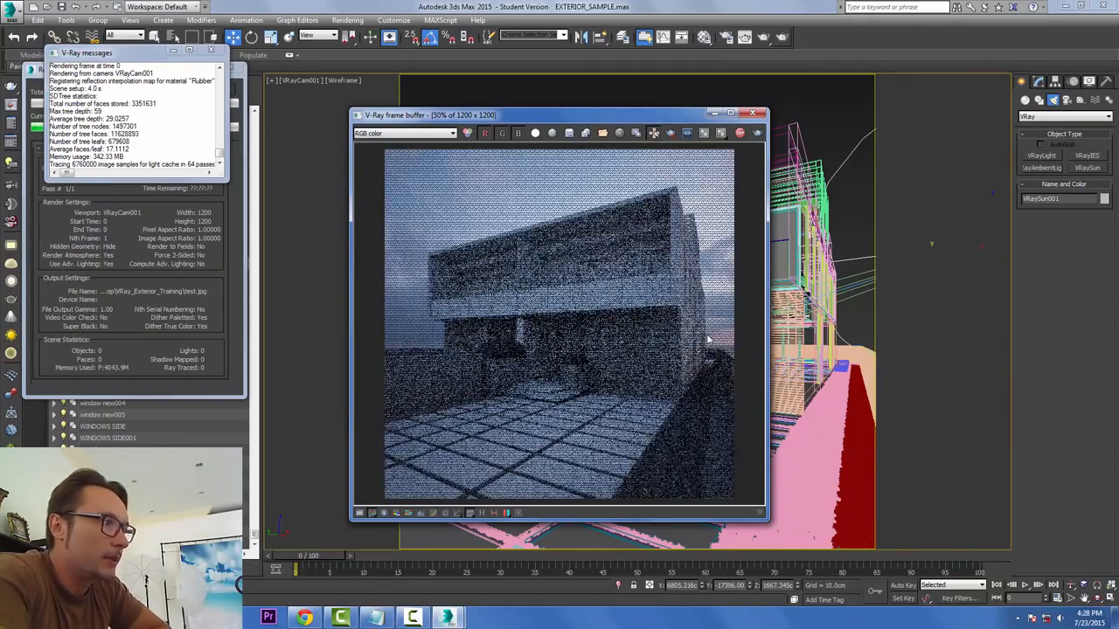
scroll(709, 328, up, 1)
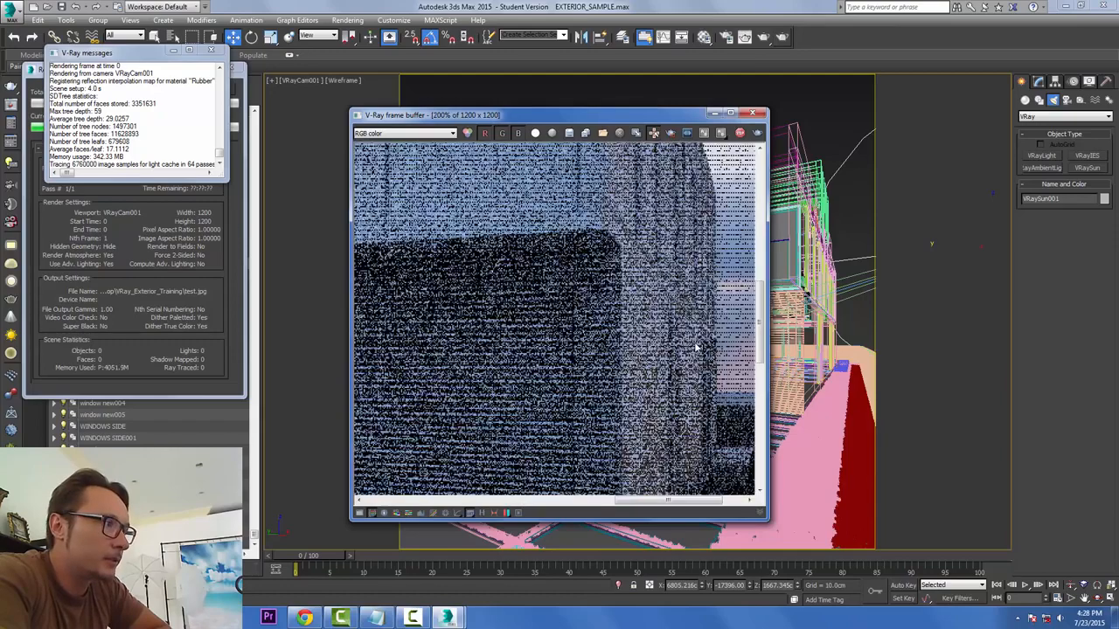
scroll(696, 347, down, 2)
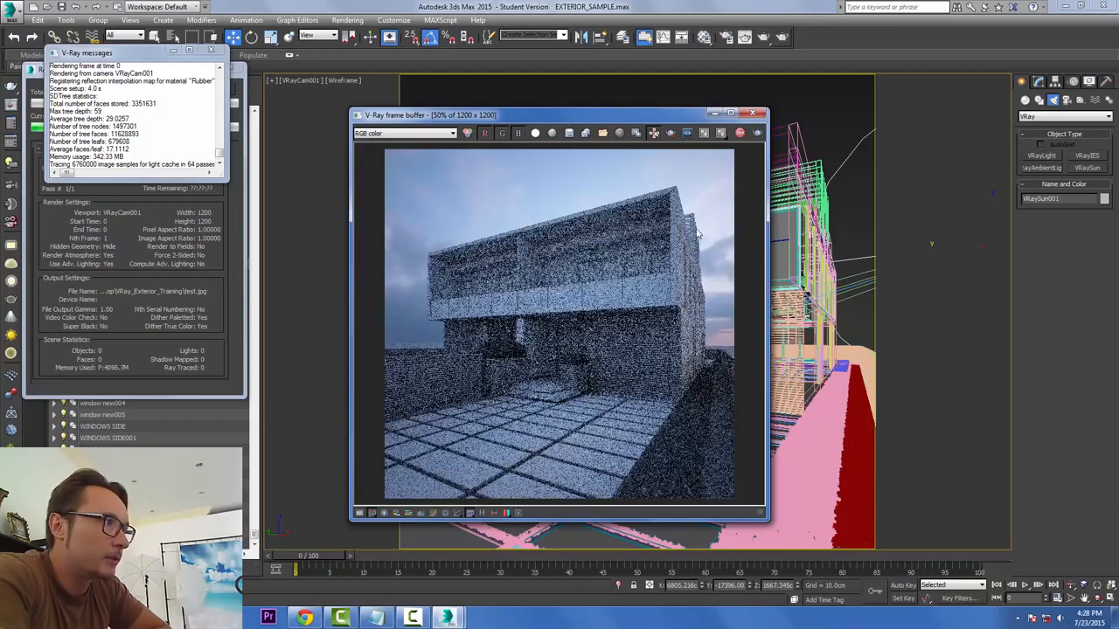
scroll(688, 237, up, 2)
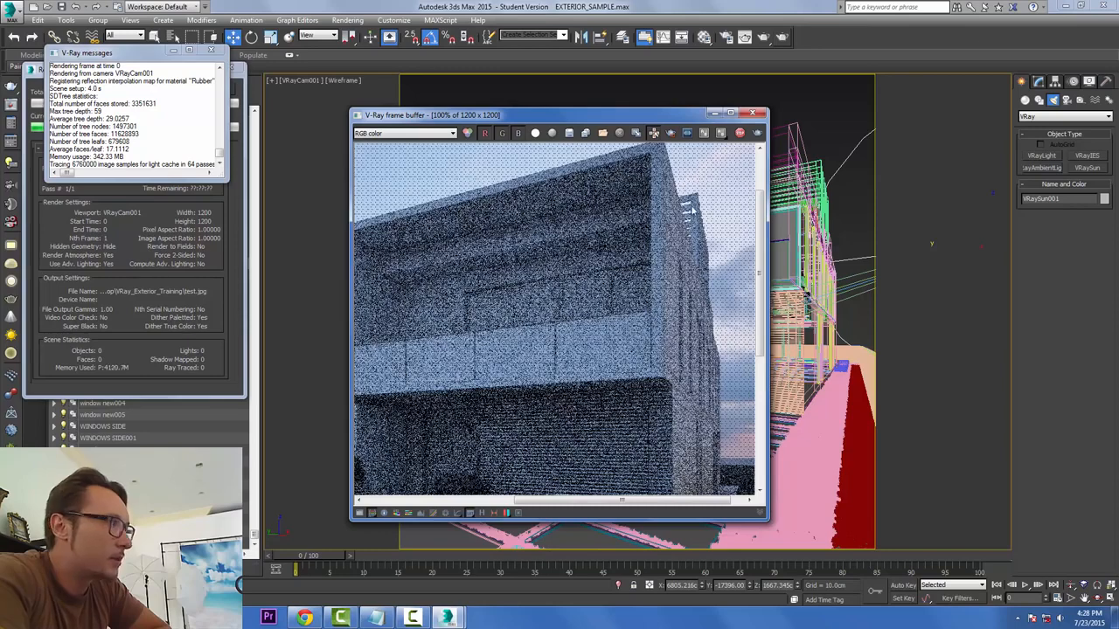
click(210, 53)
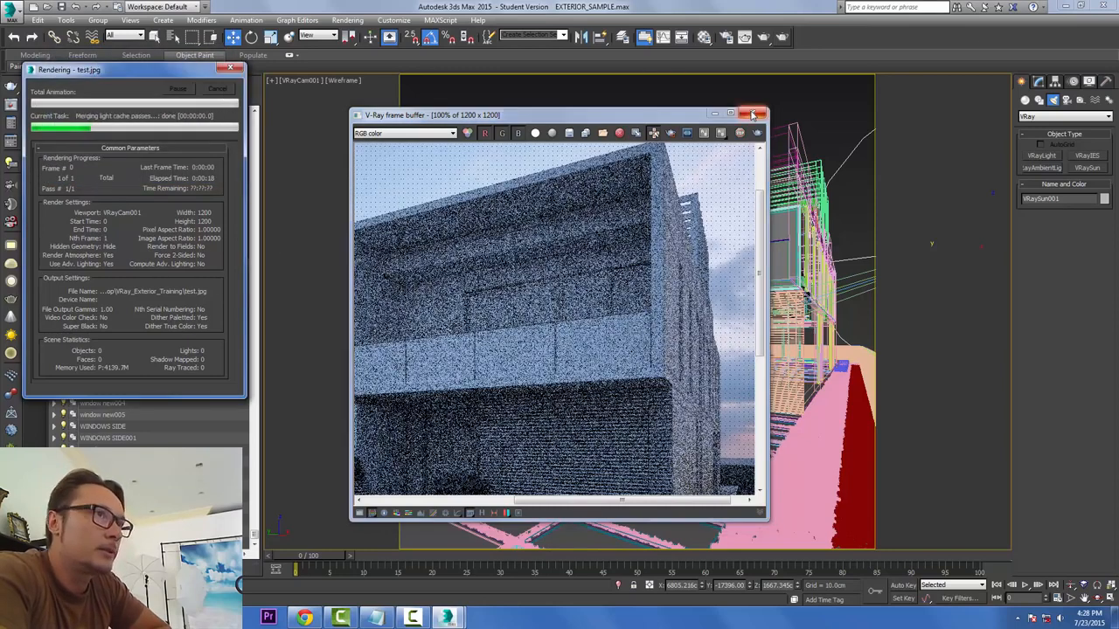
Set VRaySun001's intensity multiplier to 0.5 and start another test render of the camera view.
click(1038, 80)
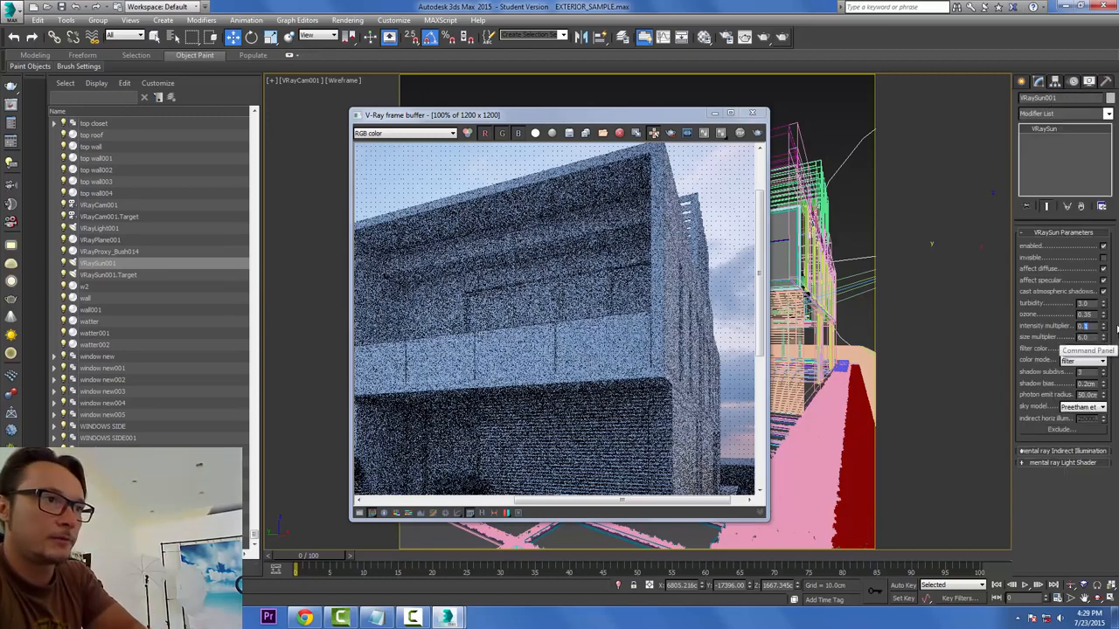
text(5)
key(Return)
click(782, 36)
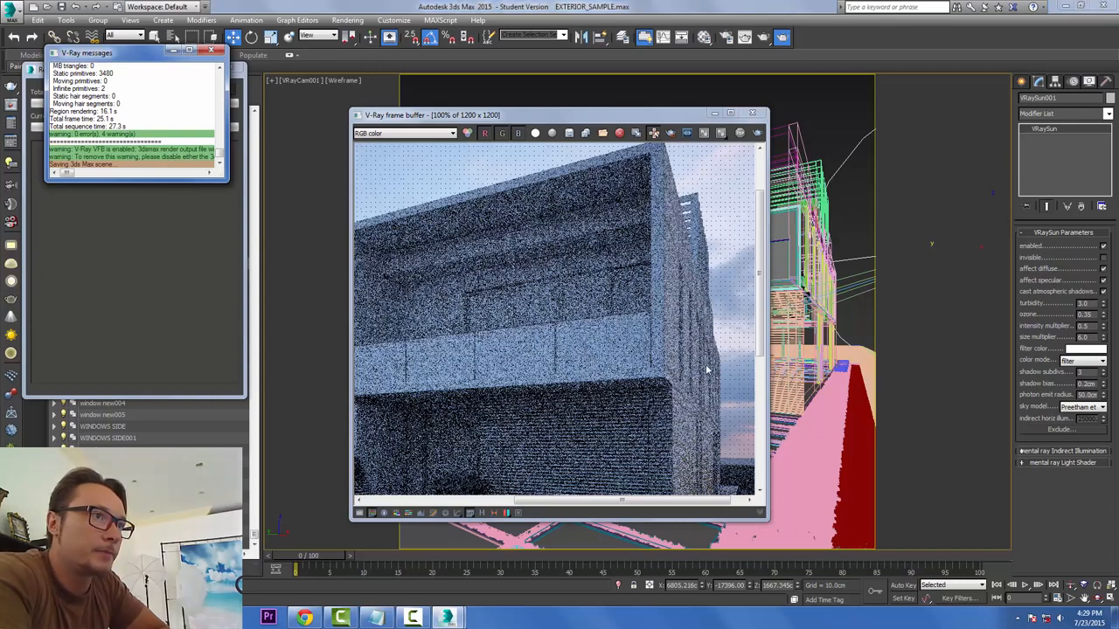
key(shift+q)
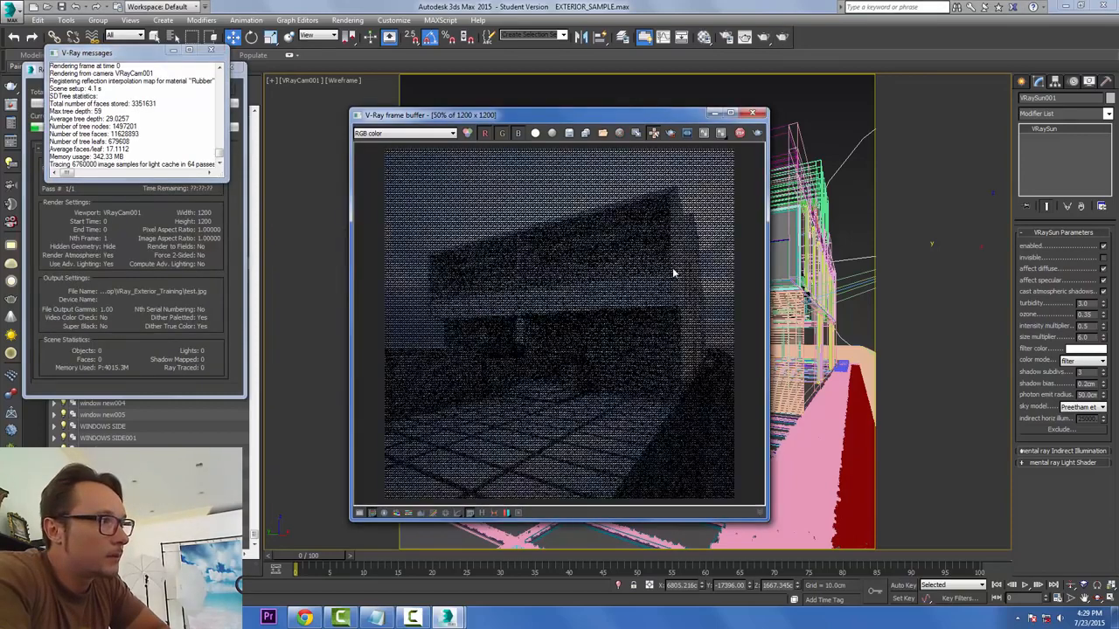
Examine the sunlight on the side wall and roof corner in the render, and stop the rendering.
scroll(672, 273, up, 2)
scroll(672, 271, down, 2)
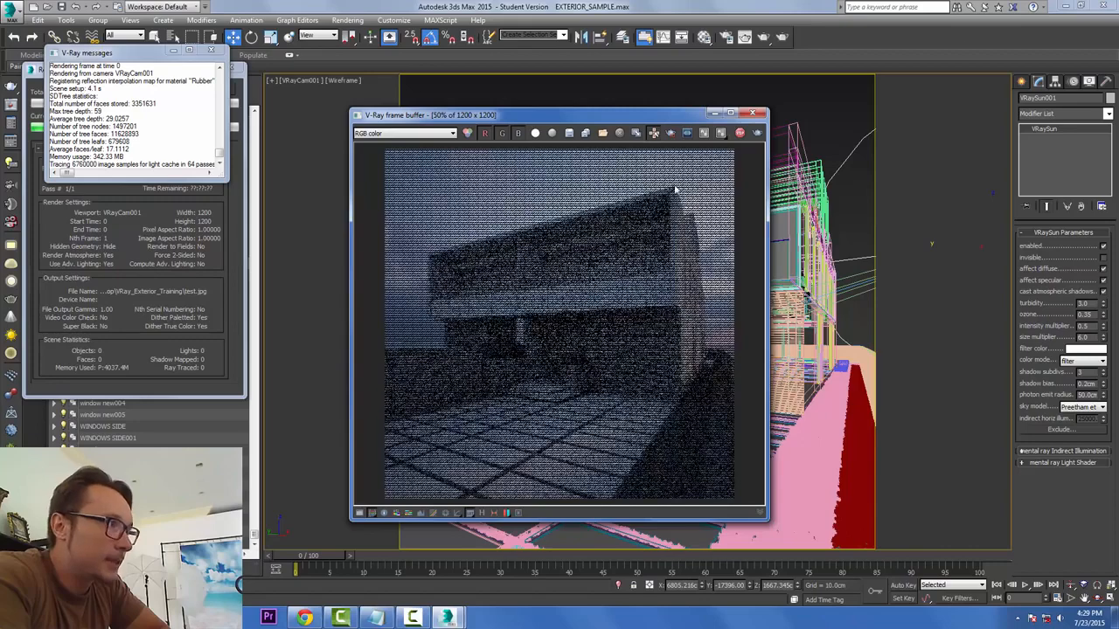
scroll(686, 362, up, 2)
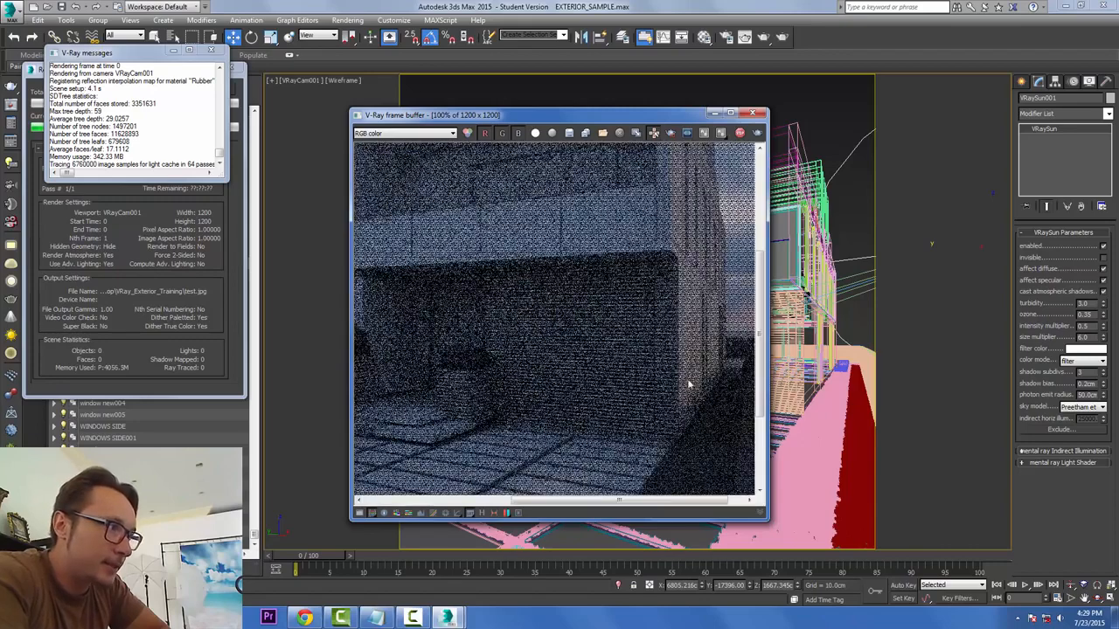
scroll(704, 375, down, 2)
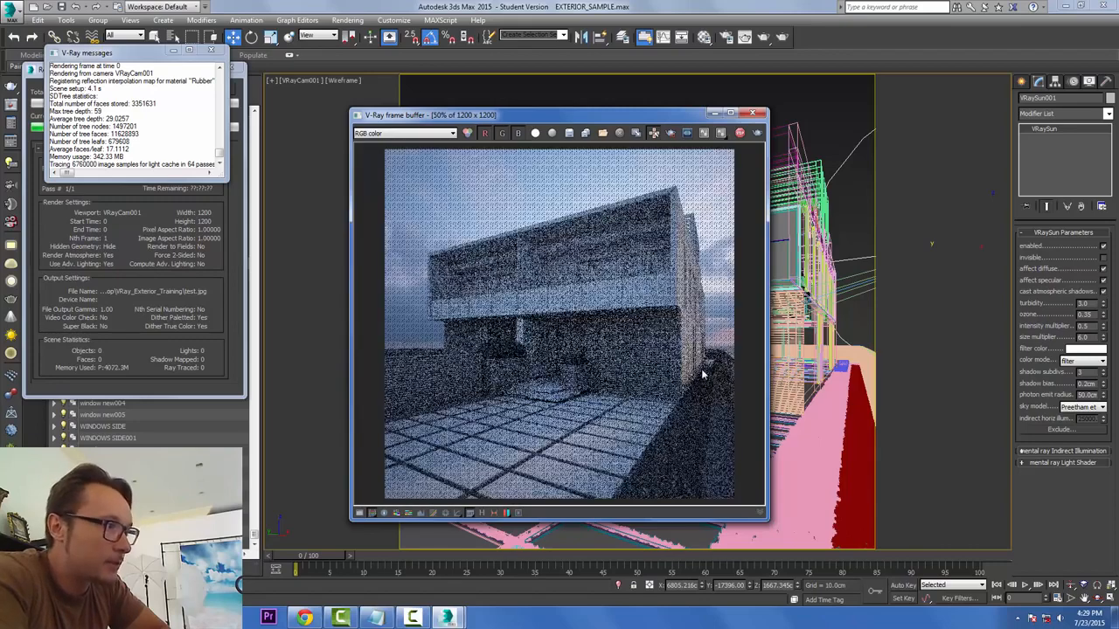
scroll(708, 365, up, 2)
scroll(662, 253, up, 1)
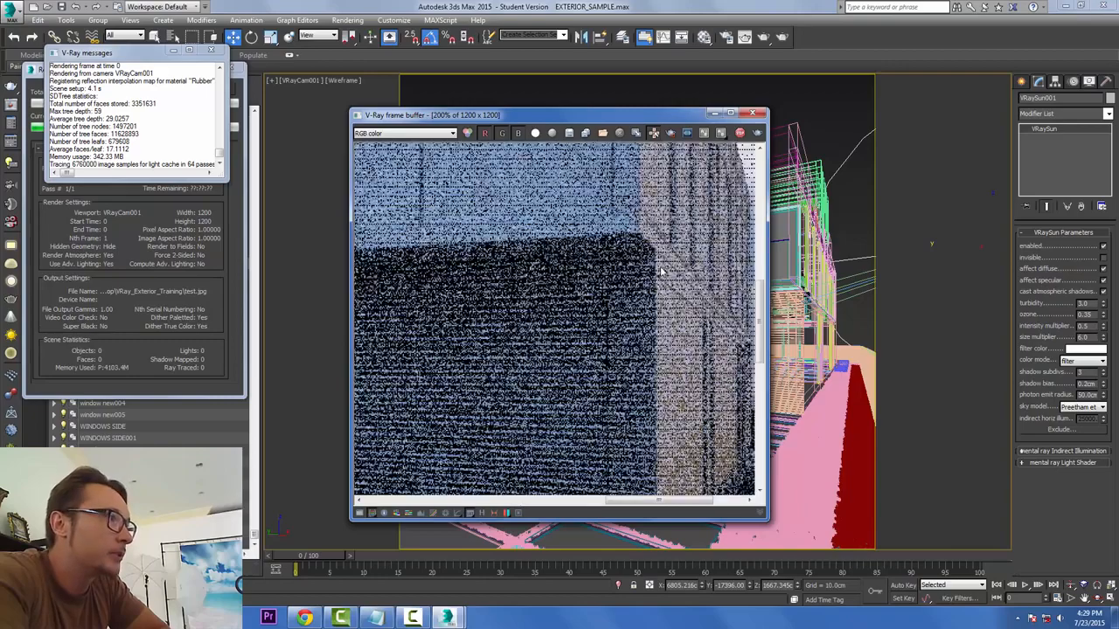
scroll(662, 271, down, 1)
scroll(717, 264, up, 1)
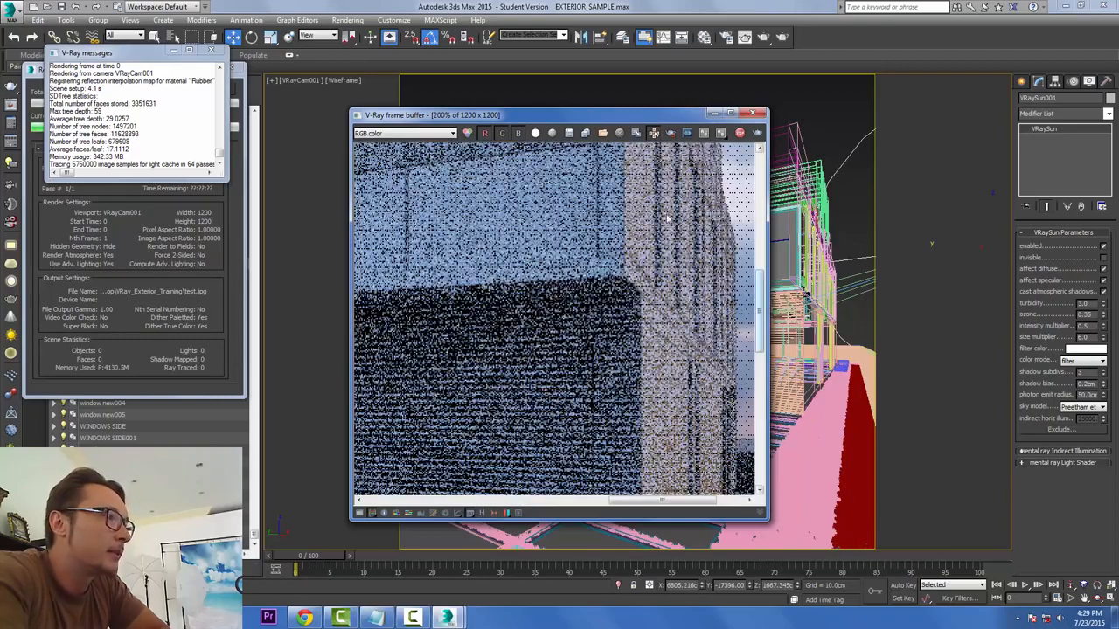
middle_drag(659, 164, 644, 385)
scroll(639, 265, down, 1)
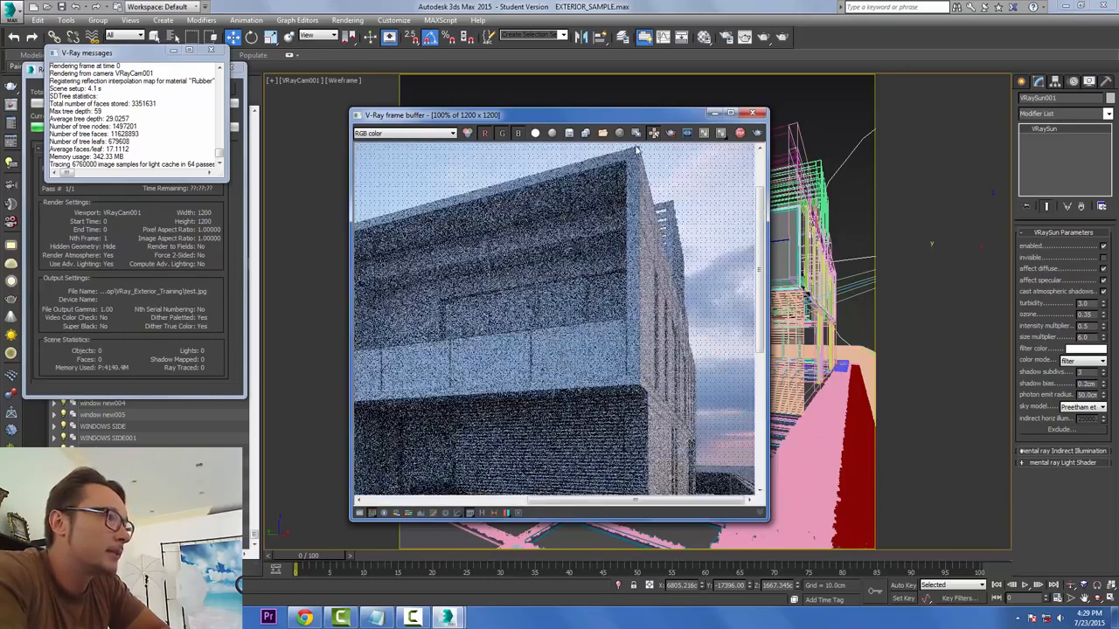
drag(758, 321, 758, 332)
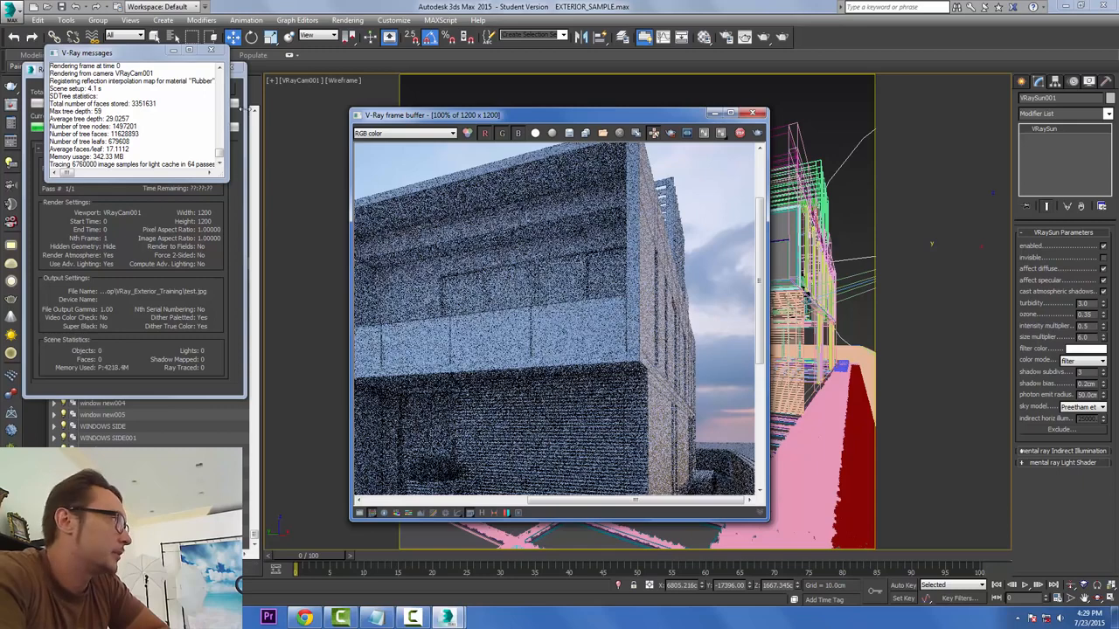
click(211, 50)
click(219, 89)
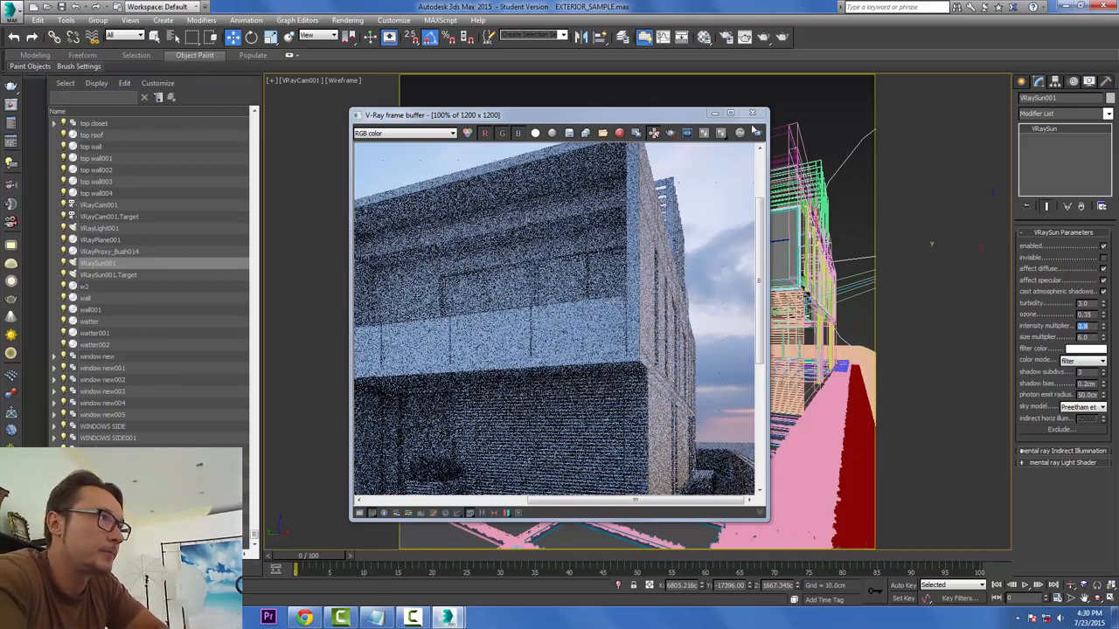
Set VRaySun001's intensity multiplier to 0.8 and test-render the house to examine its lighting.
click(784, 39)
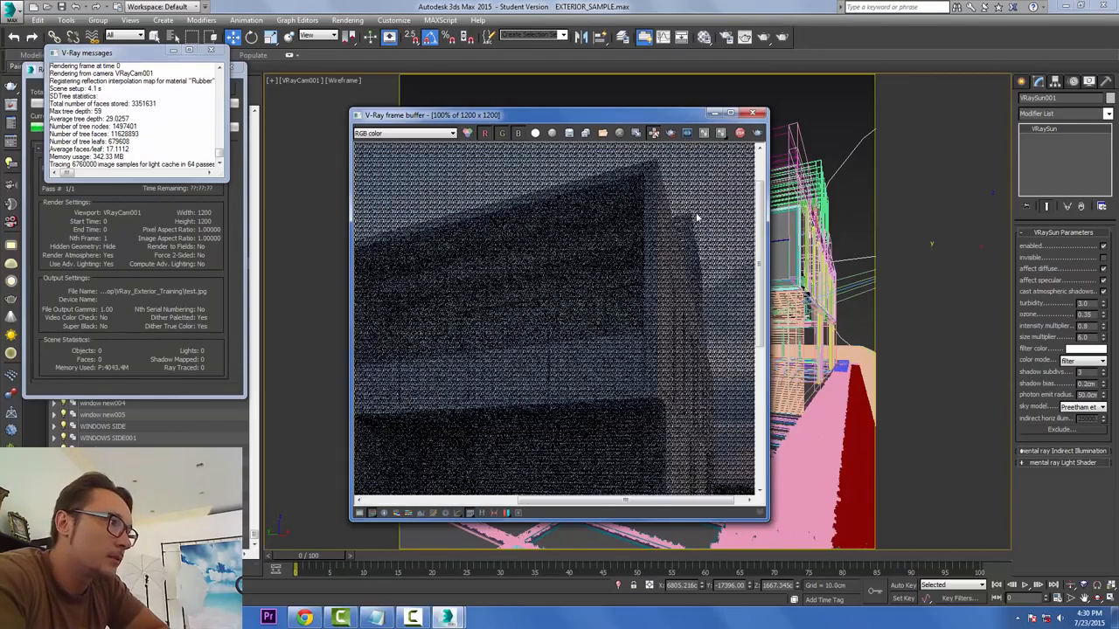
scroll(665, 170, down, 2)
scroll(664, 174, up, 1)
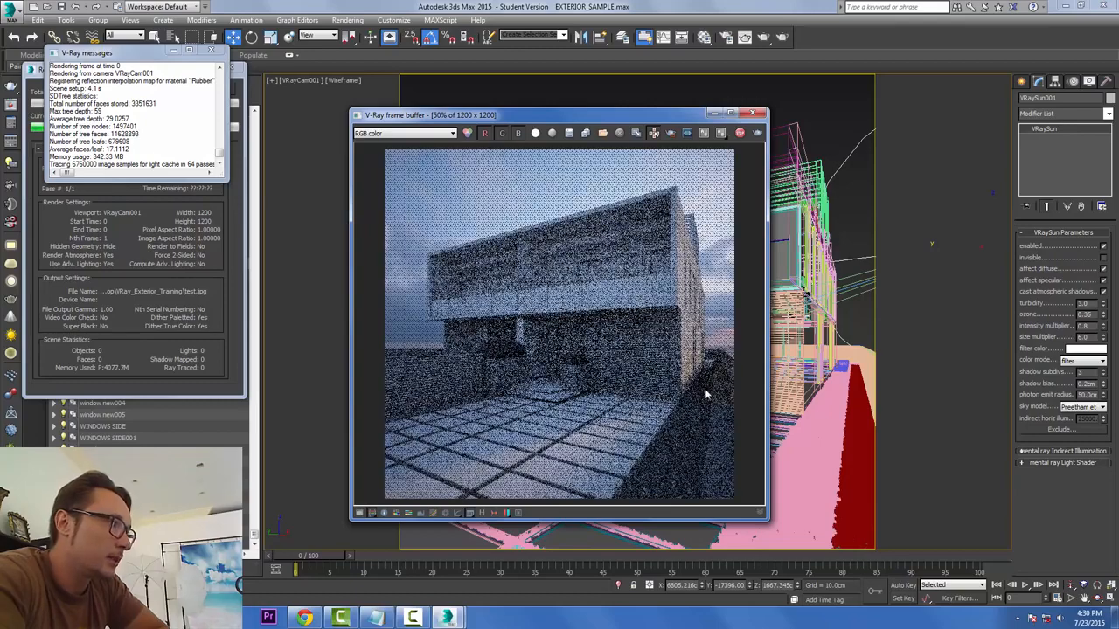
scroll(686, 201, up, 1)
middle_drag(680, 184, 659, 185)
scroll(675, 352, down, 1)
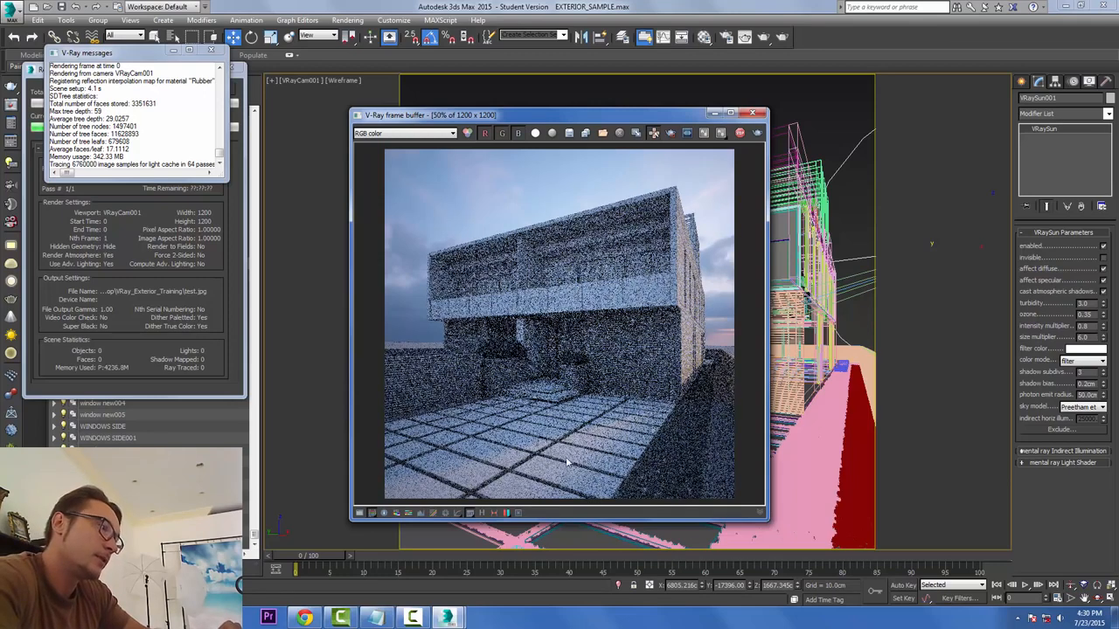
click(211, 50)
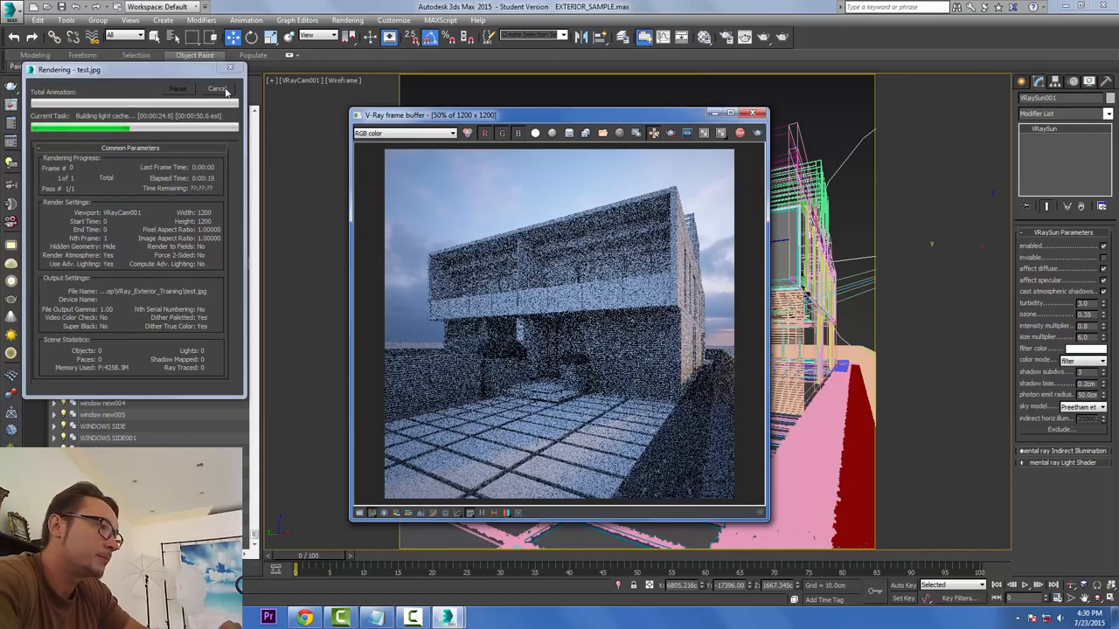
click(226, 92)
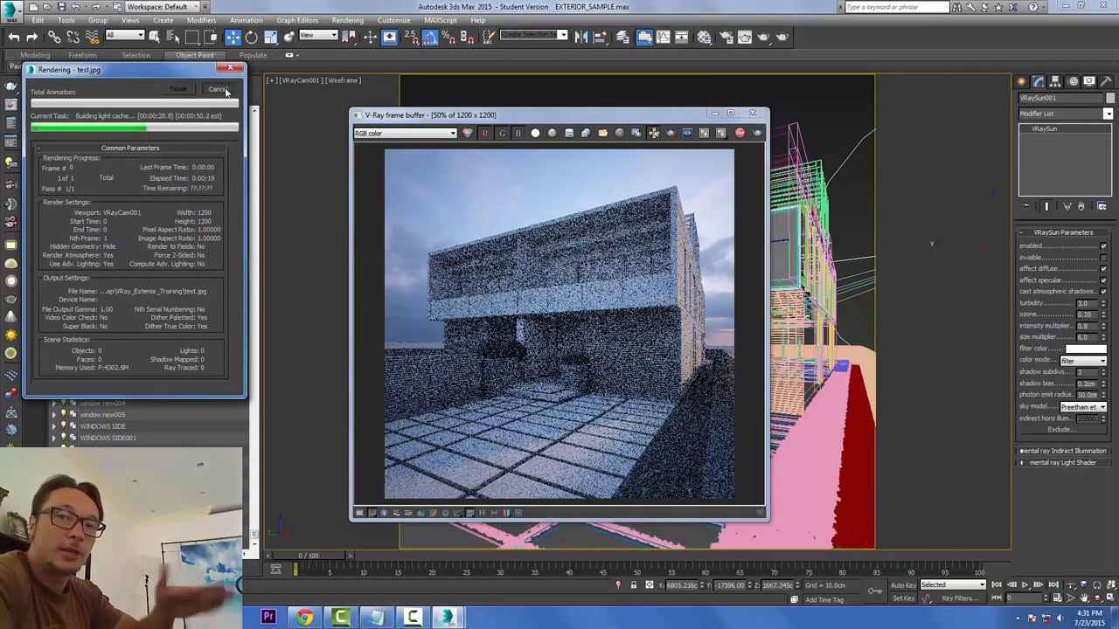
click(218, 89)
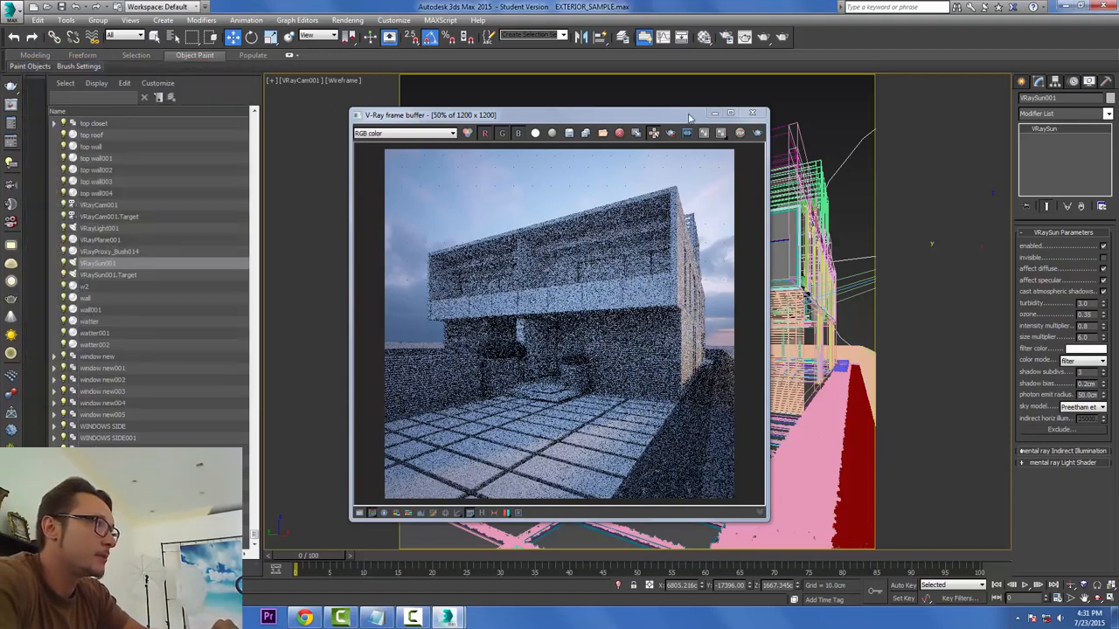
click(755, 114)
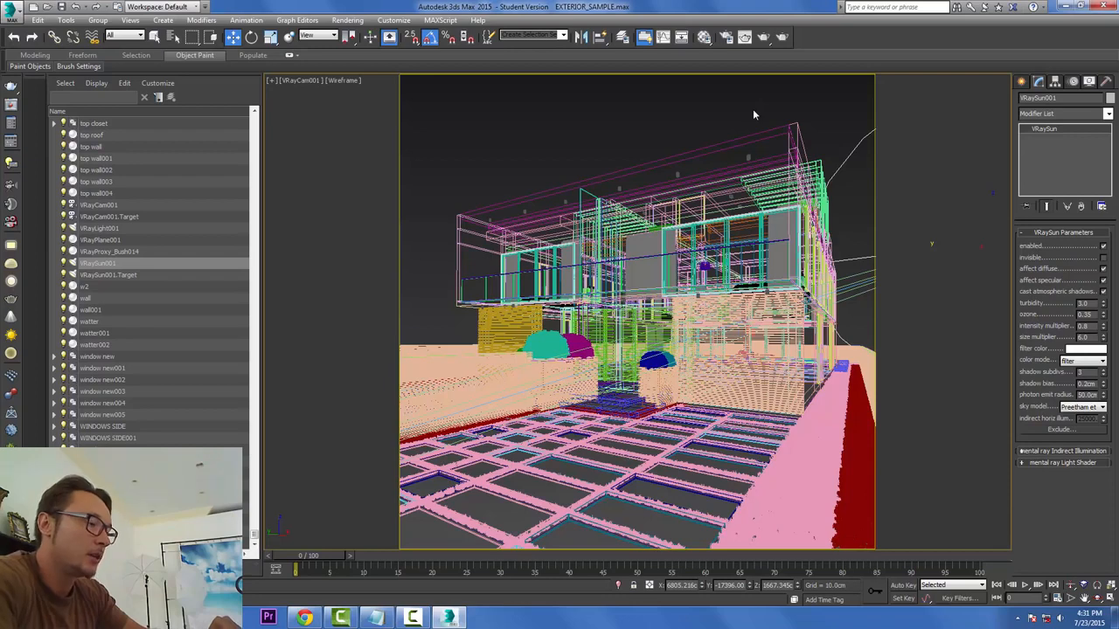
Create a VRayPhysicalCamera in the Top view in front of the house, with its target diagonally behind it, about 6544 cm away.
key(t)
scroll(729, 221, up, 4)
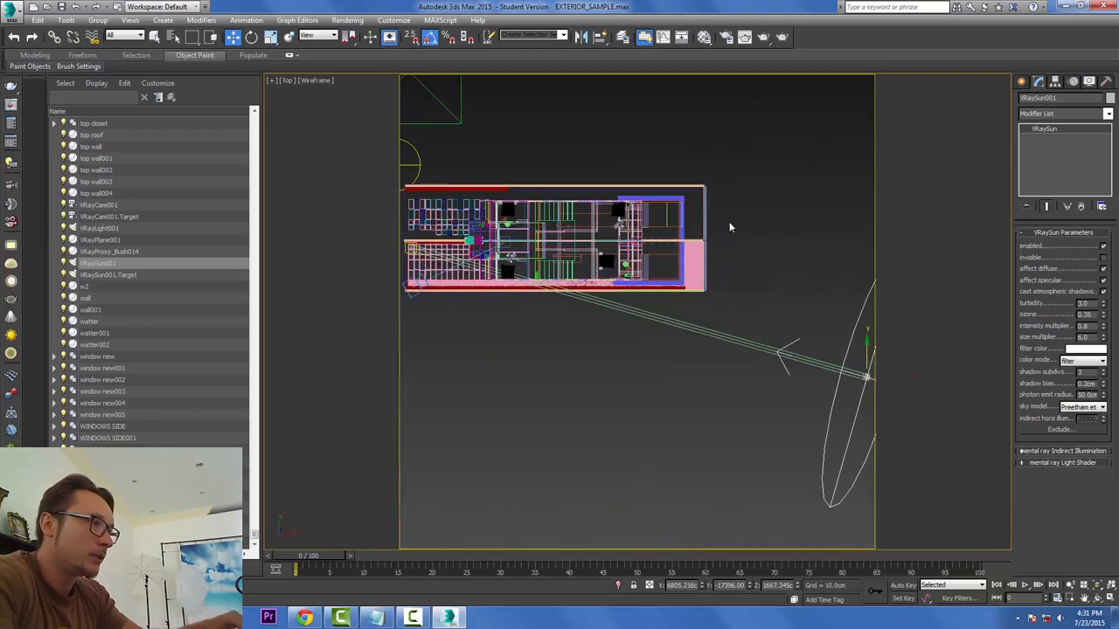
middle_drag(732, 211, 787, 211)
click(1020, 80)
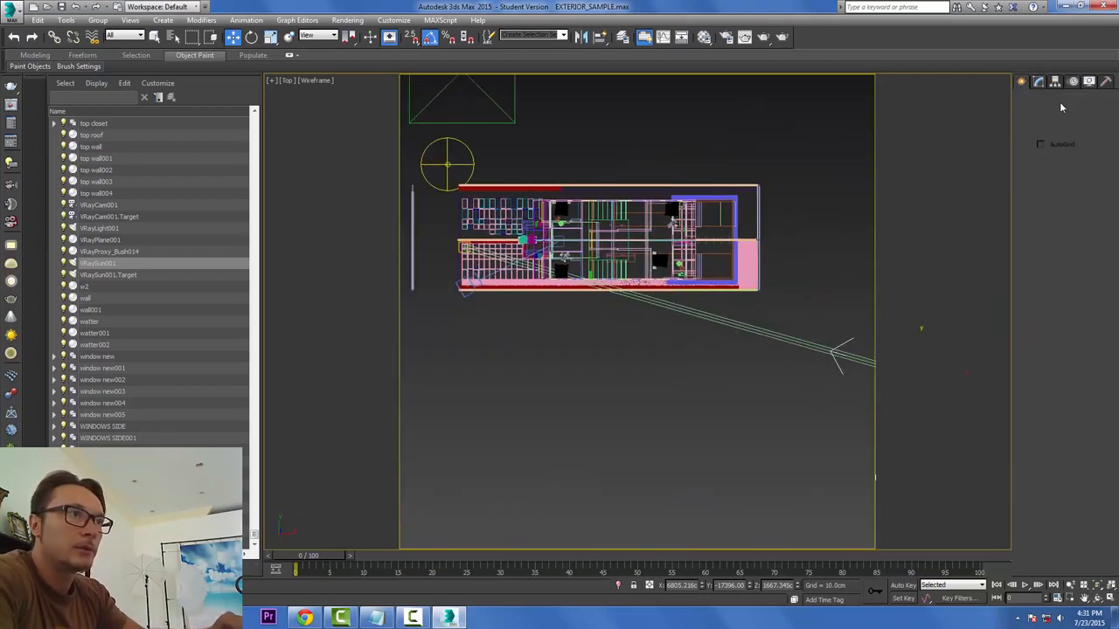
click(1067, 100)
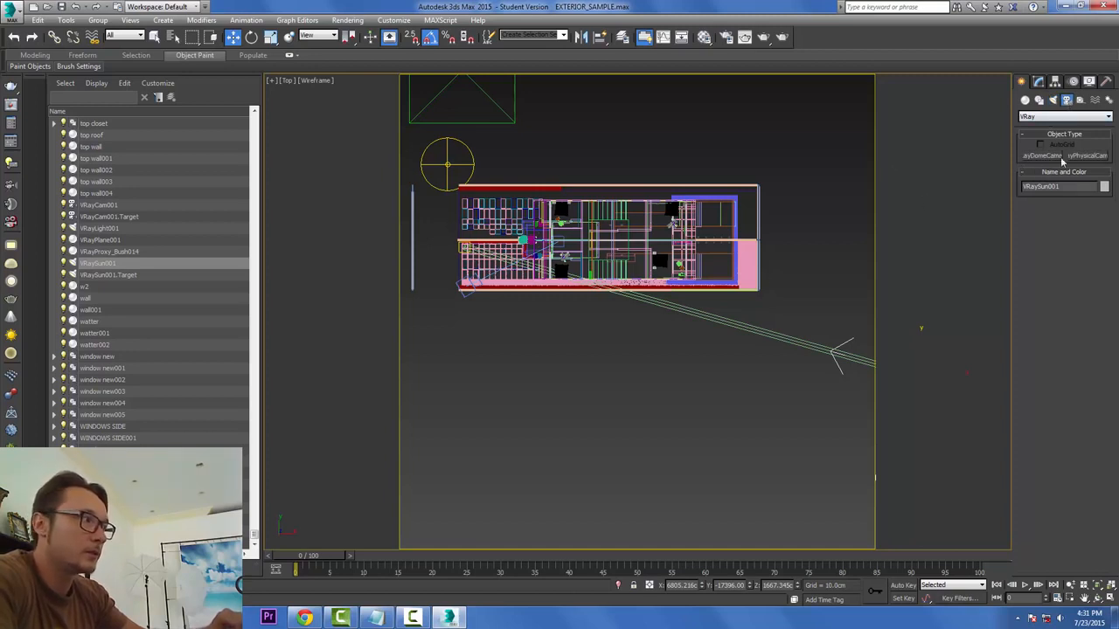
click(1088, 154)
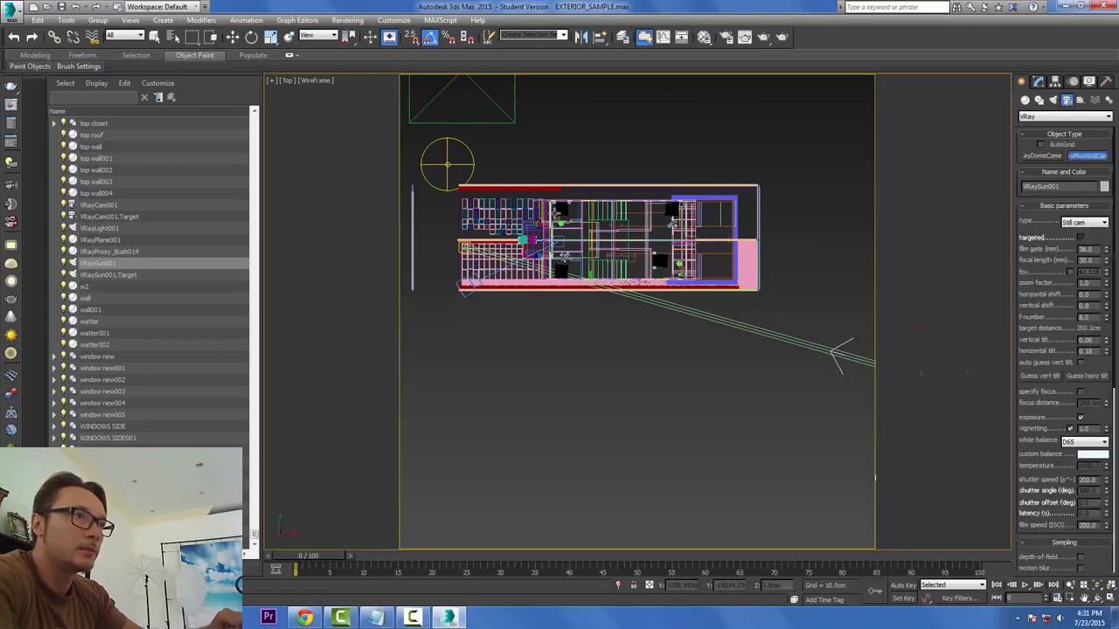
drag(438, 237, 643, 296)
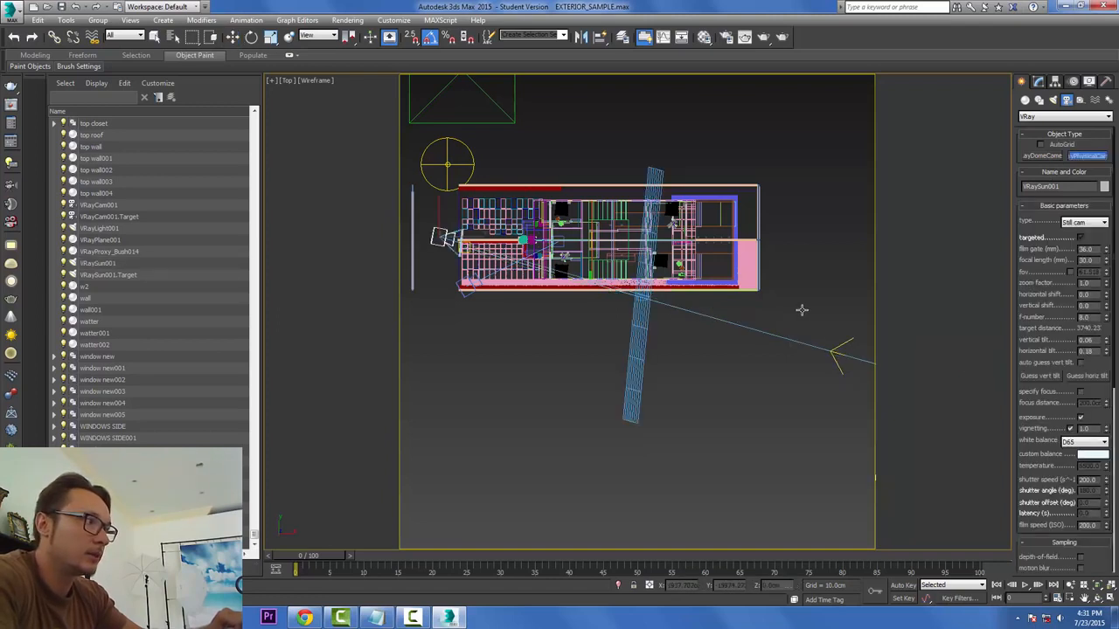
drag(804, 309, 804, 309)
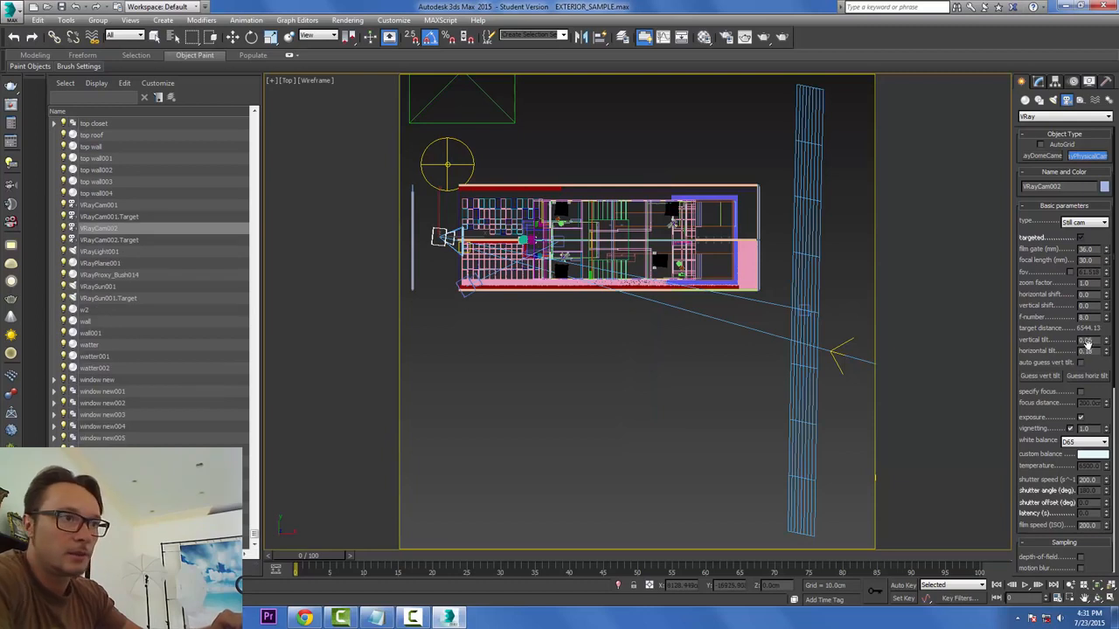
Set VRayCam002's horizontal tilt and vertical tilt to 0.
double_click(1091, 350)
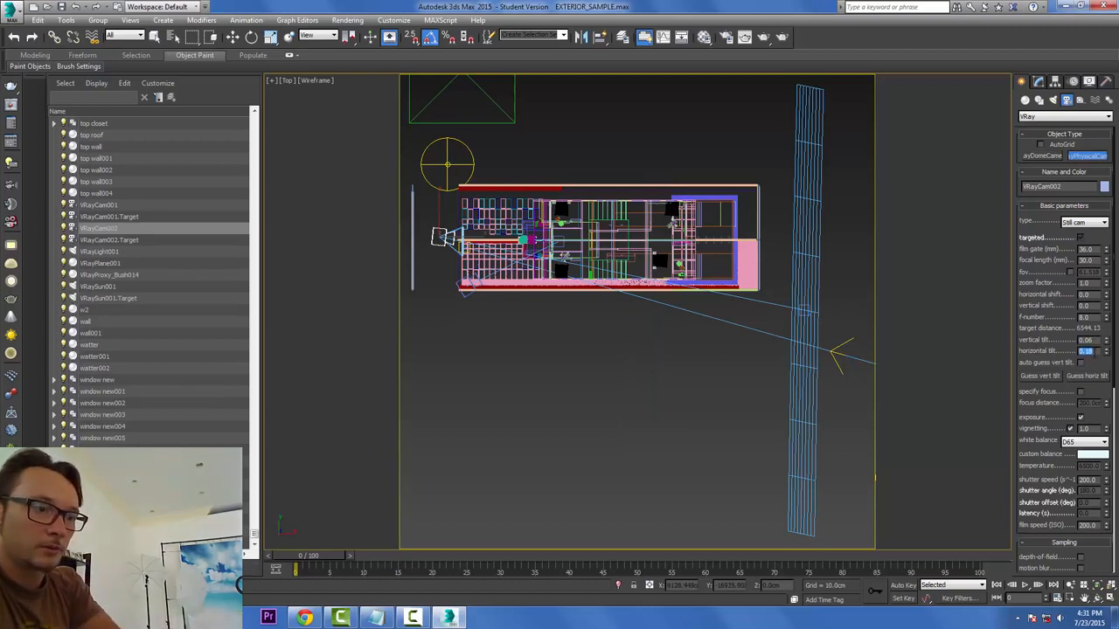
drag(1096, 340, 1068, 339)
text(0)
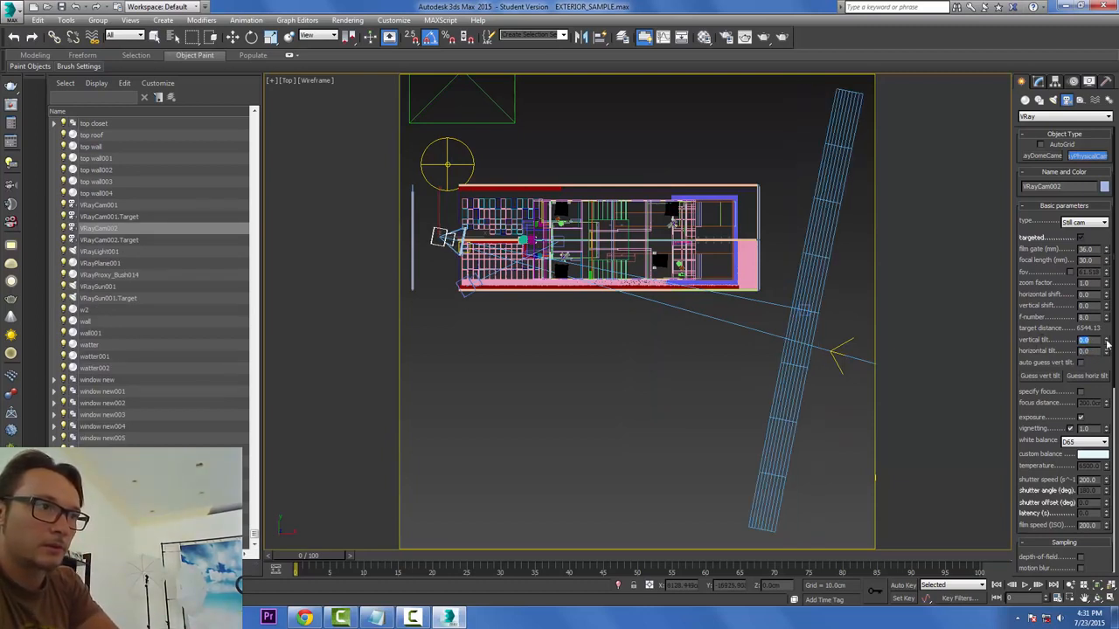
key(Return)
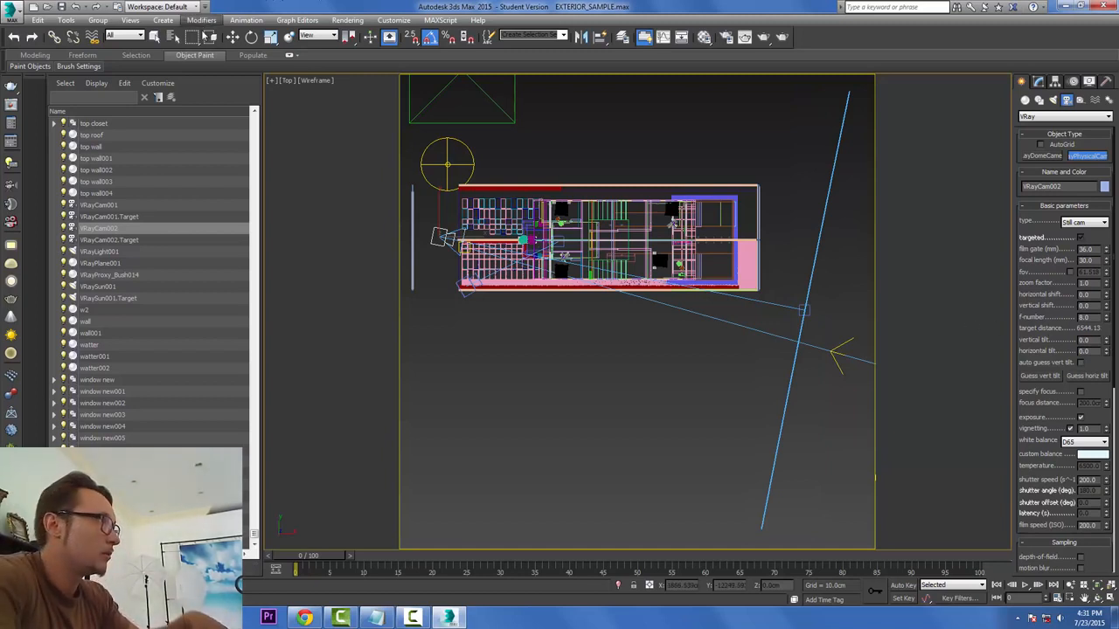
Isolate VRayCam002, VRayLight001 and VRaySun001 in the Top view, and look through VRayCam002.
click(233, 37)
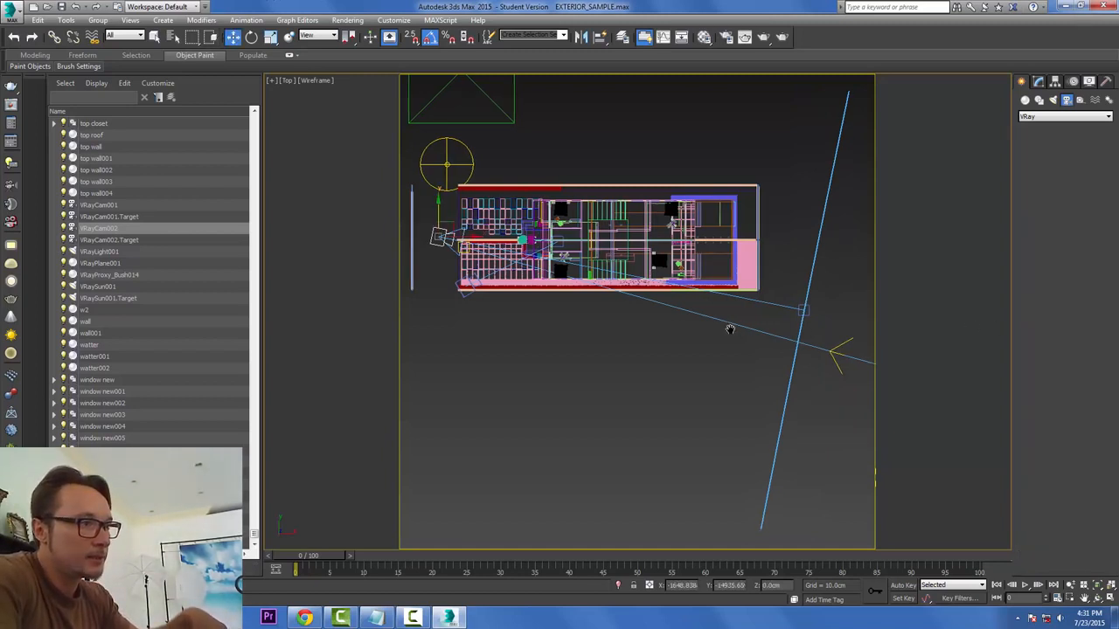
scroll(766, 350, down, 4)
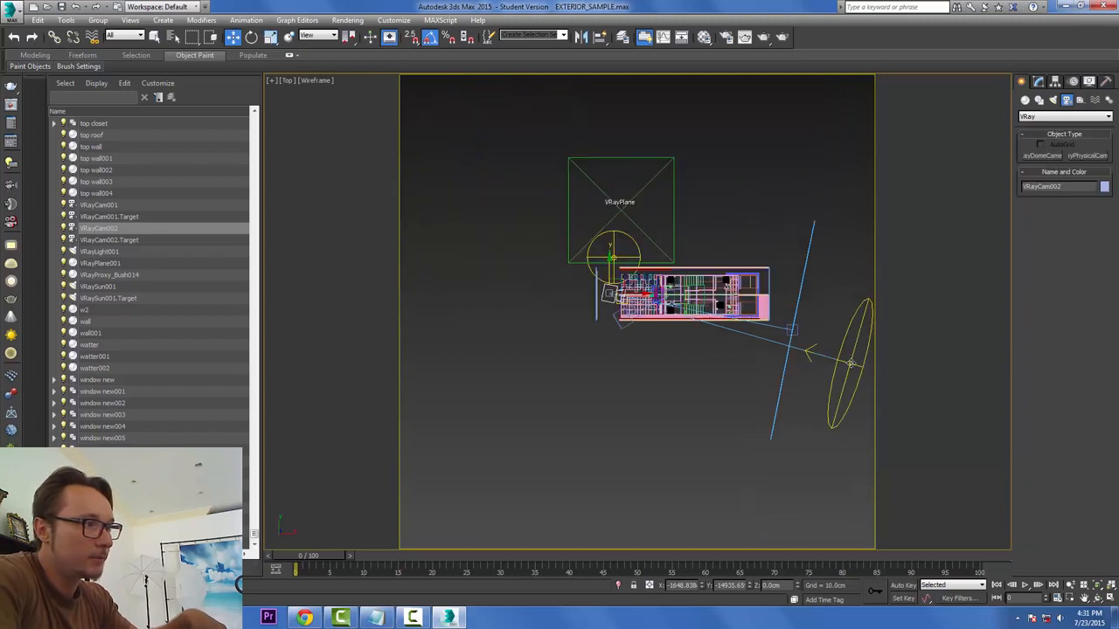
ctrl+click(852, 362)
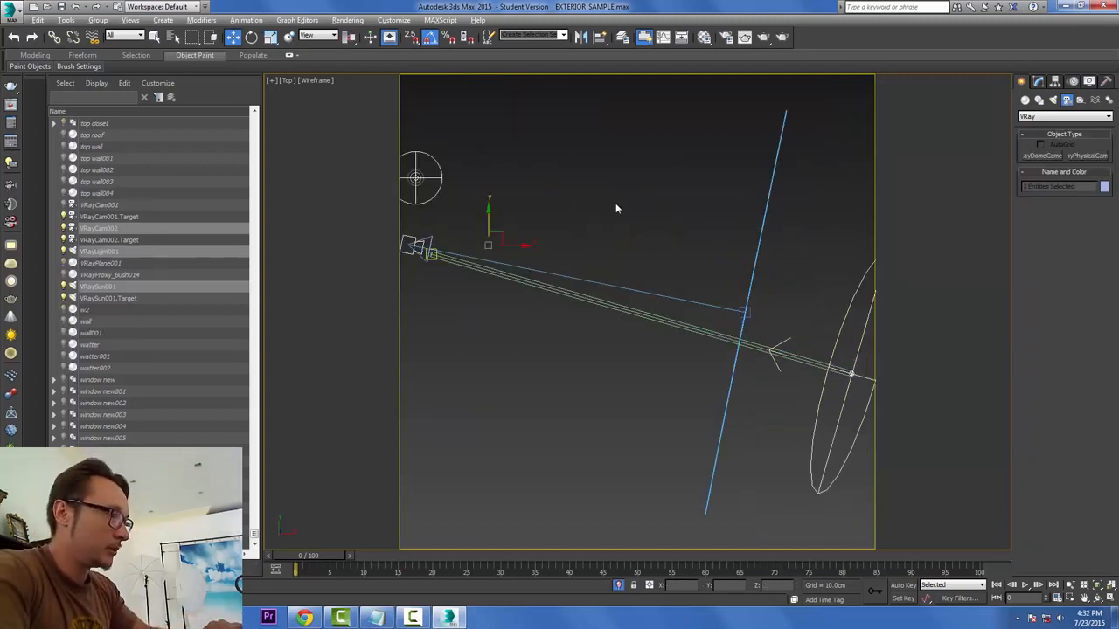
click(426, 233)
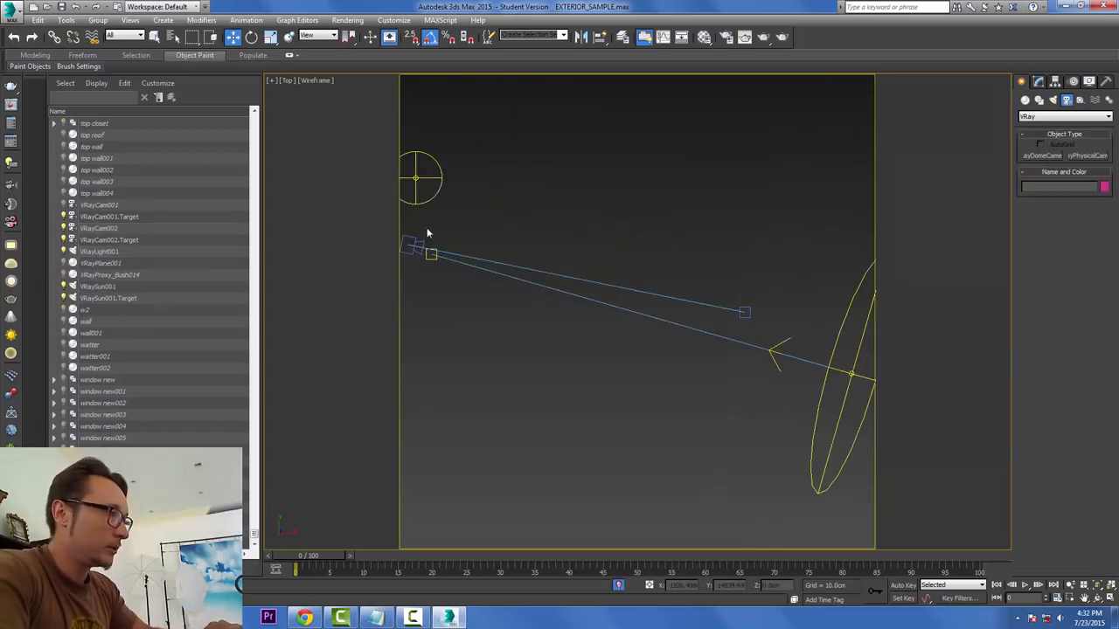
click(417, 246)
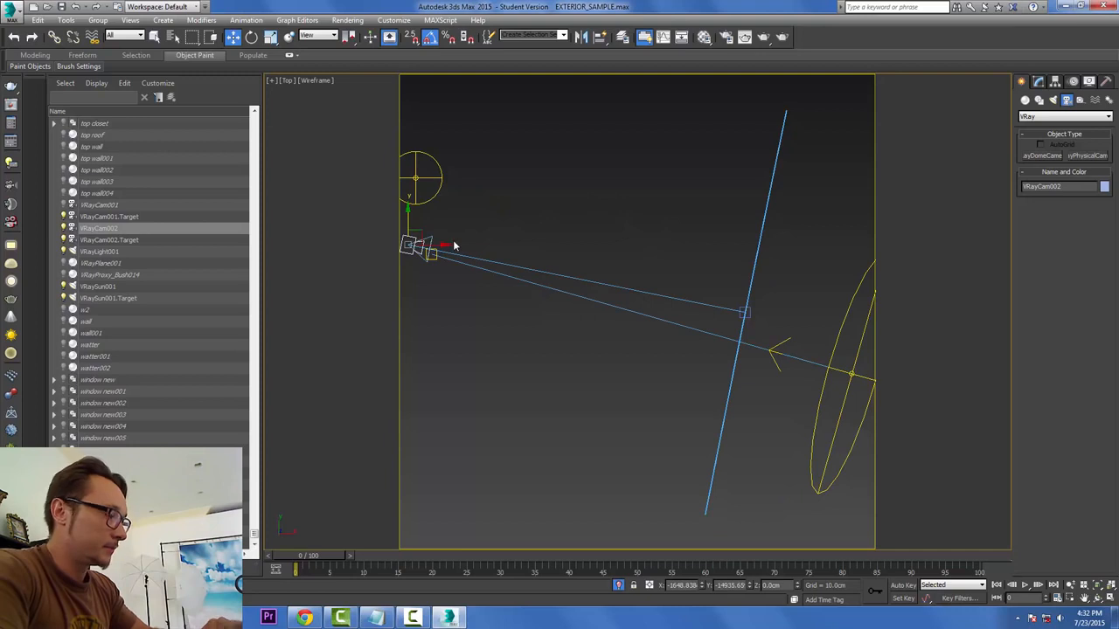
key(c)
click(816, 200)
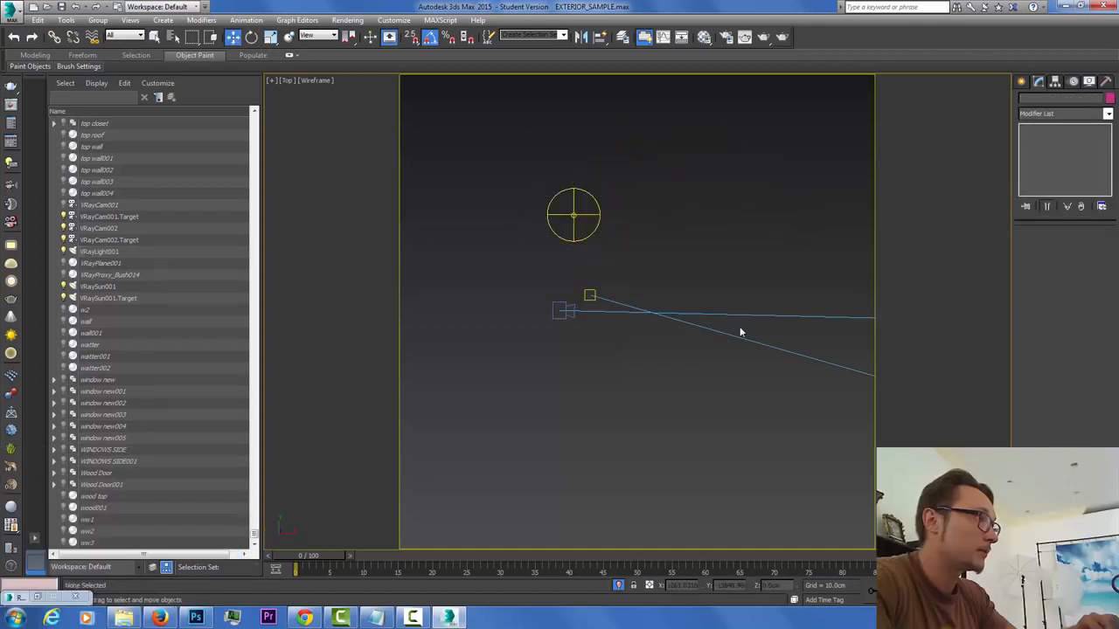
Reposition VRayCam002 and its target in the Top view so the camera points along the X axis, about 7383 cm from its target.
scroll(691, 314, down, 5)
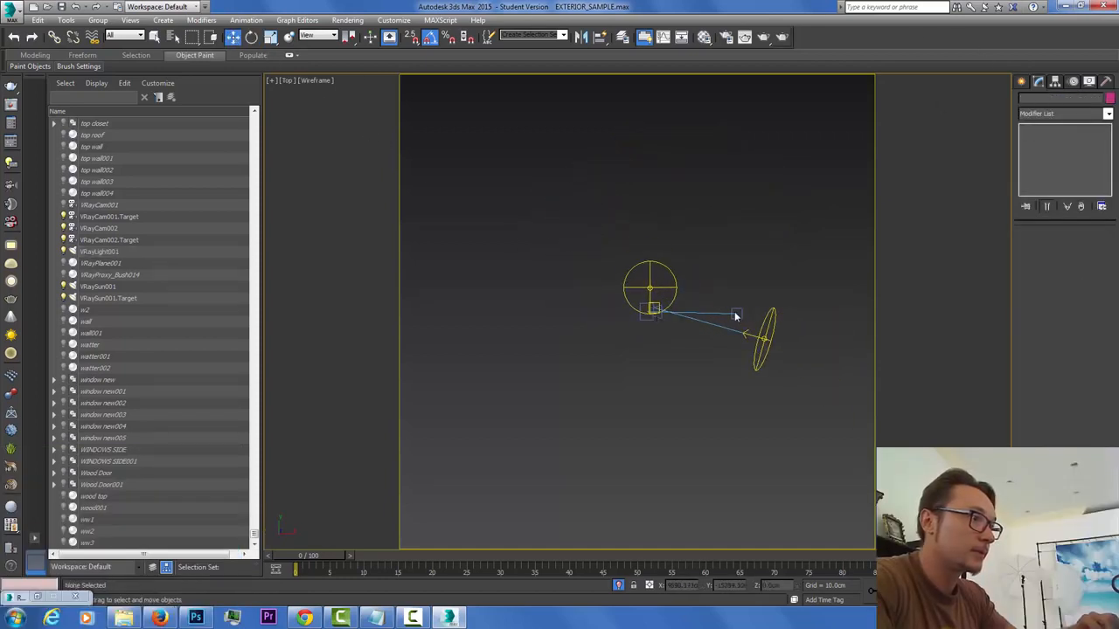
scroll(664, 317, up, 5)
drag(522, 325, 478, 360)
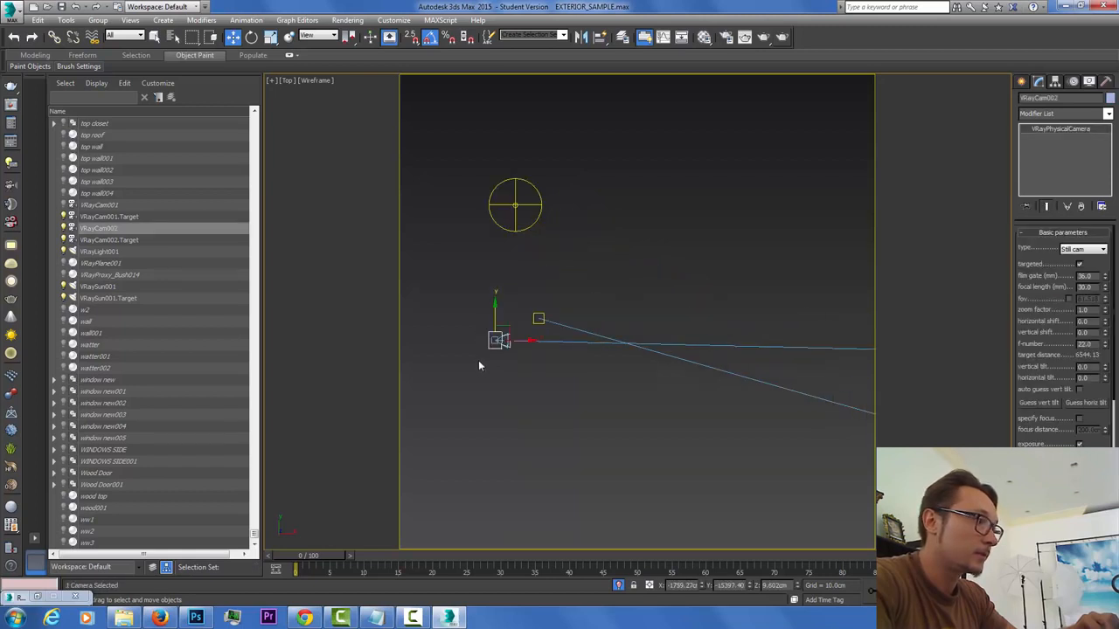
scroll(601, 342, down, 3)
middle_drag(628, 340, 429, 293)
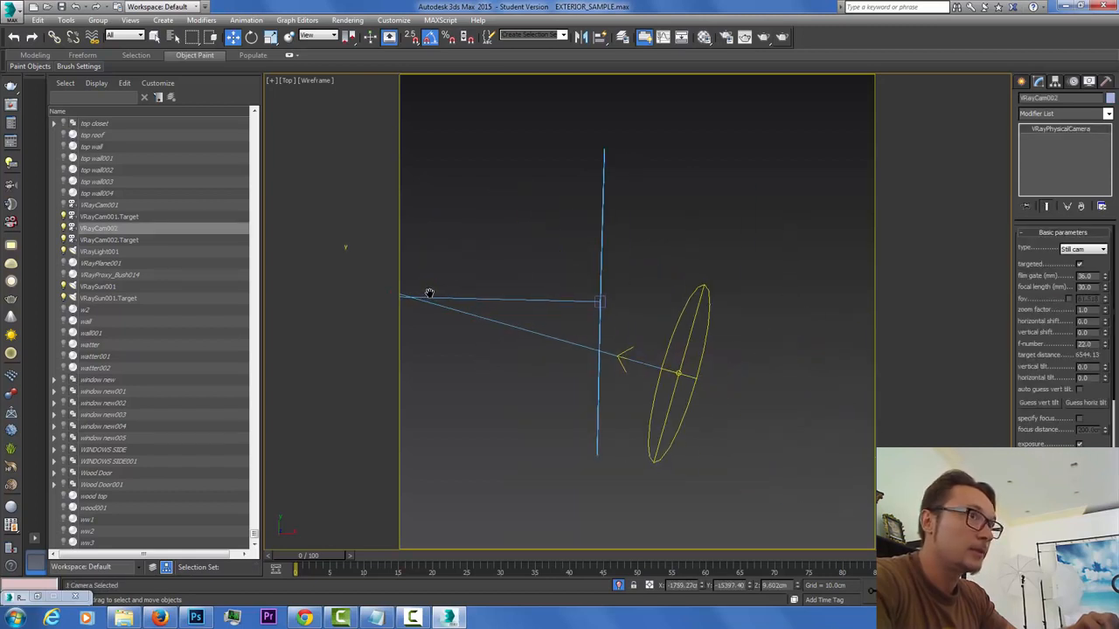
click(611, 298)
click(607, 302)
scroll(603, 302, down, 4)
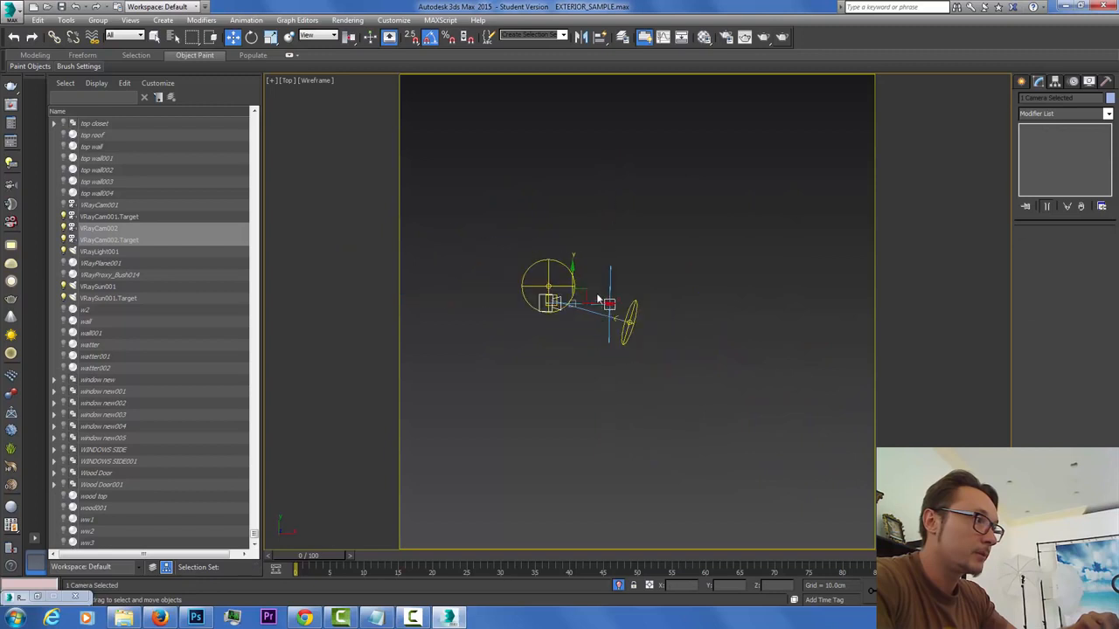
drag(600, 293, 628, 288)
click(629, 295)
click(606, 303)
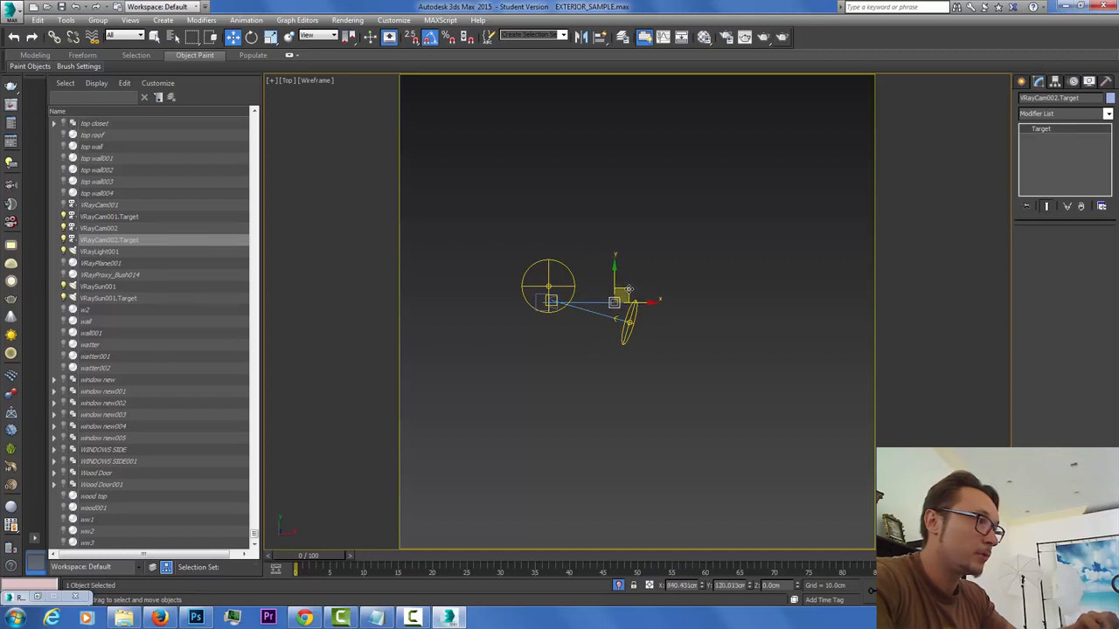
scroll(537, 297, up, 5)
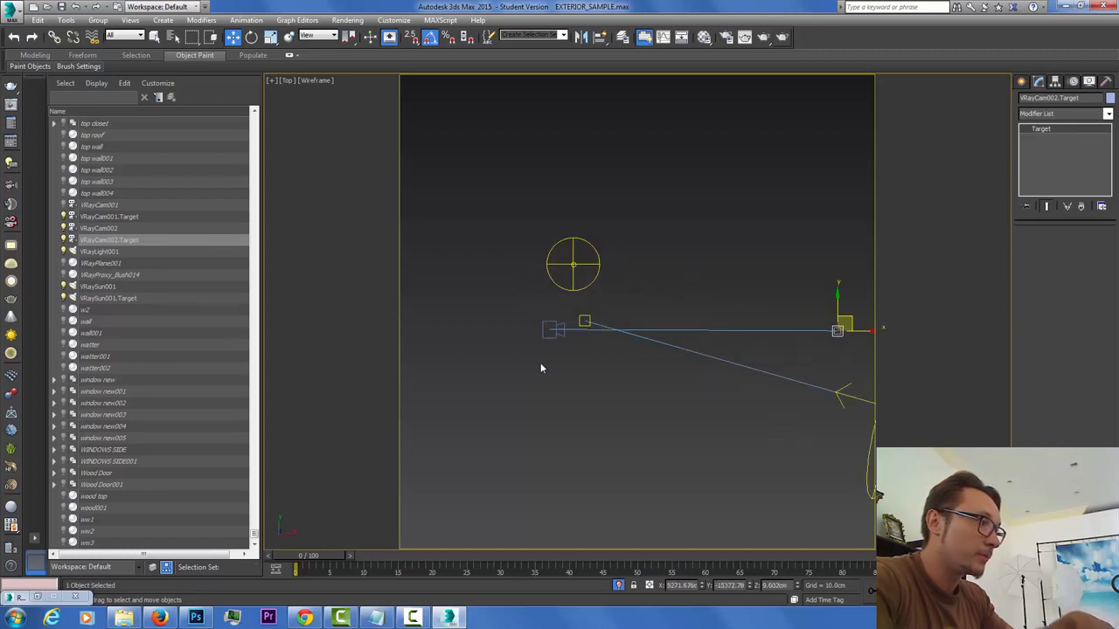
Move VRayCam002 and its target level with the dome light in the Top view, with the light on the line between them.
click(564, 324)
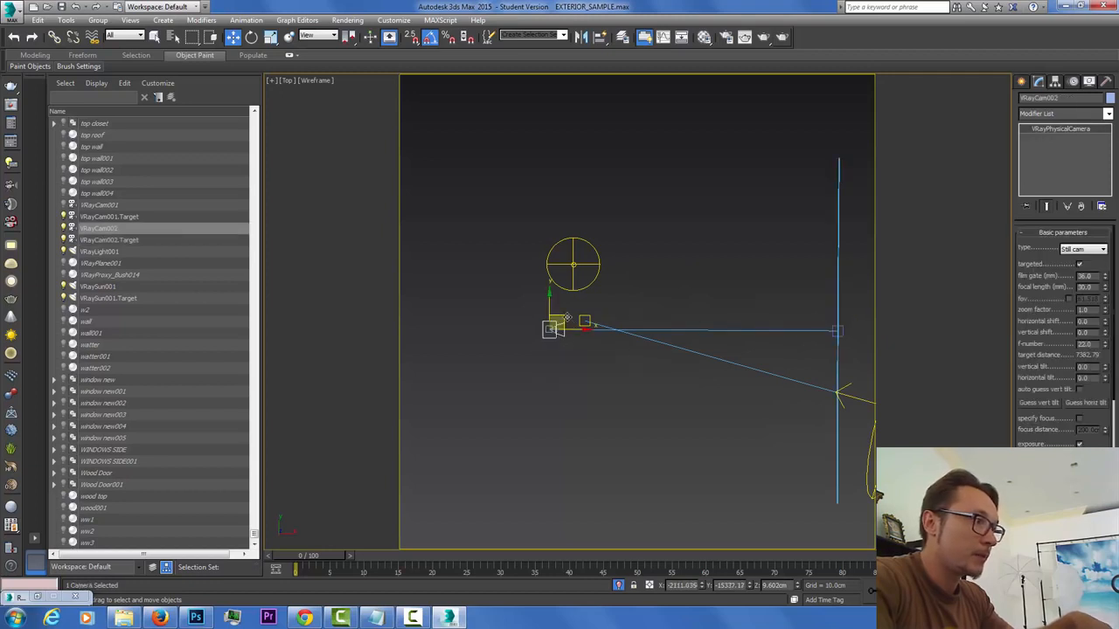
drag(566, 317, 529, 245)
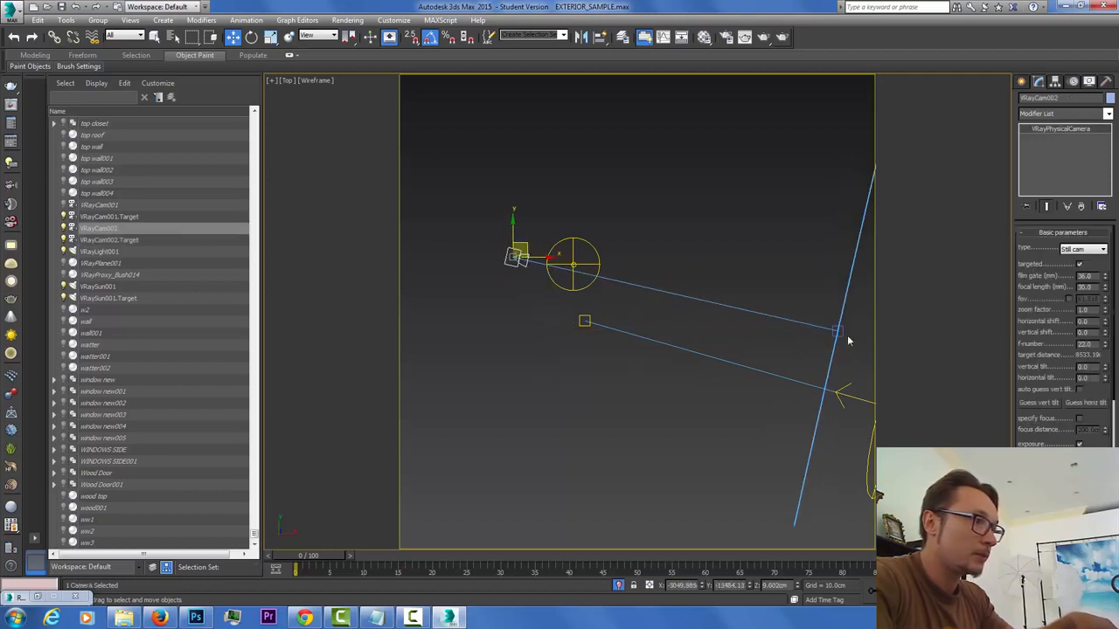
drag(838, 330, 825, 256)
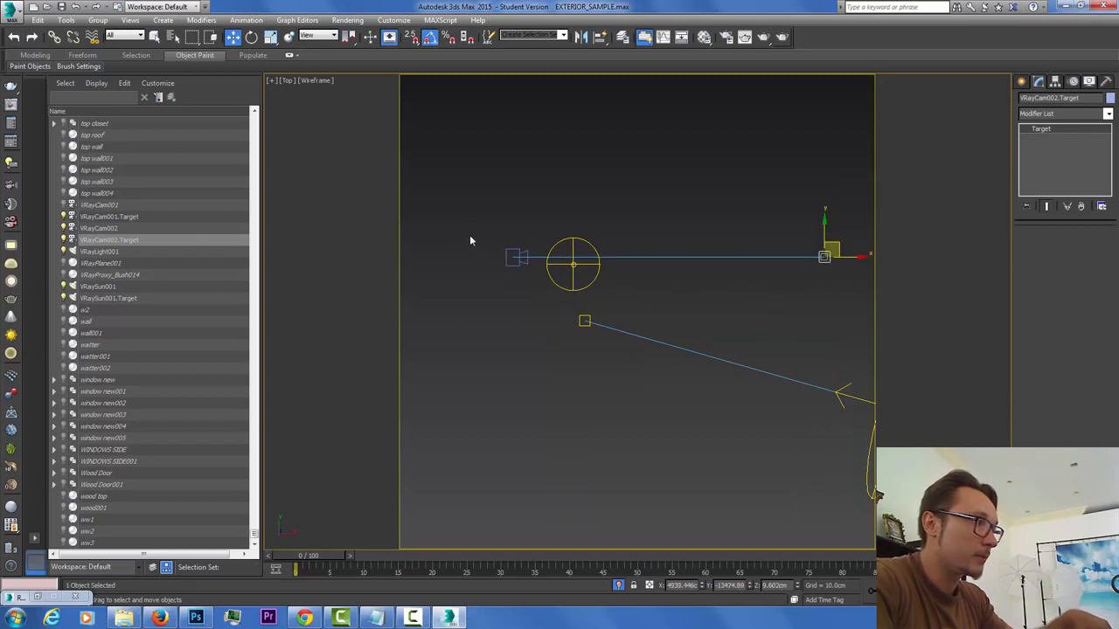
drag(527, 270, 528, 271)
drag(675, 246, 586, 252)
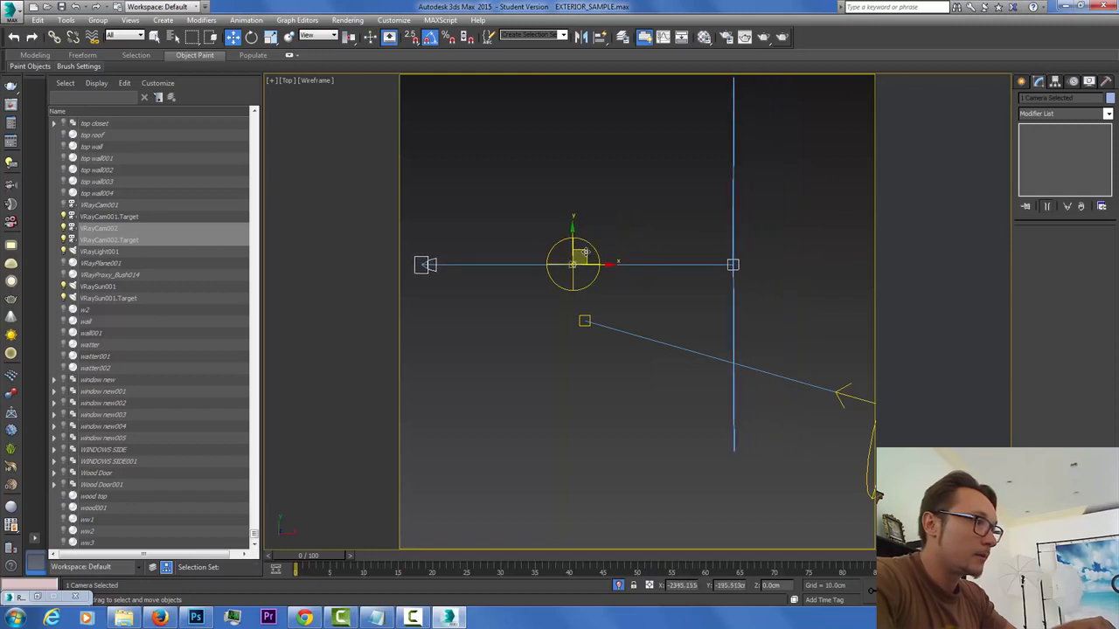
Look through VRayCam002, test-render its view of the empty background, and dismiss the V-Ray messages.
key(c)
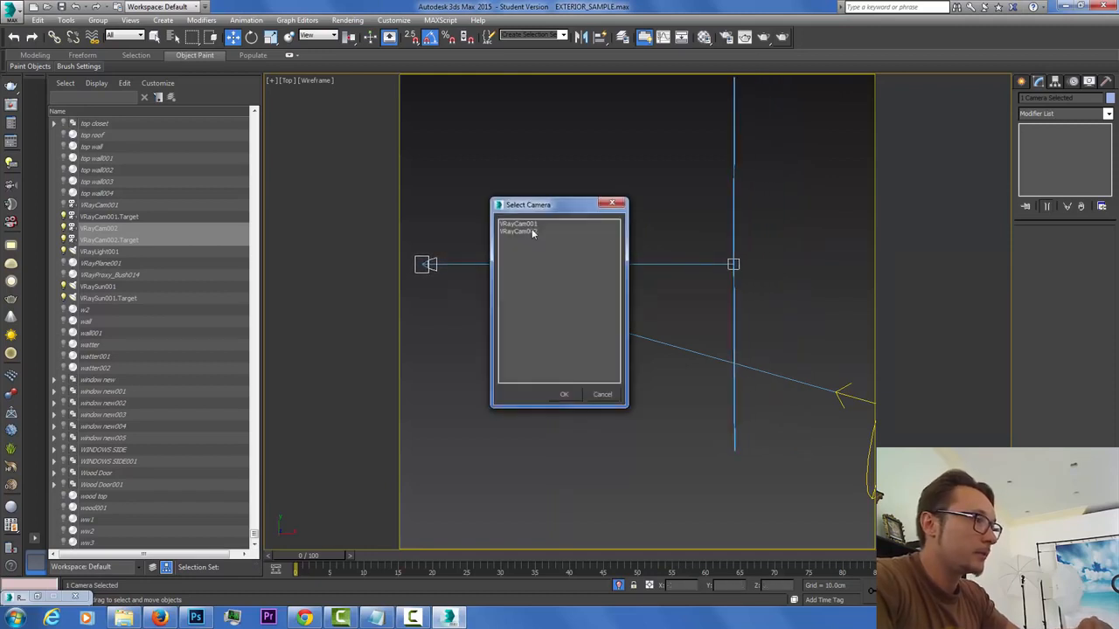
click(532, 232)
click(532, 232)
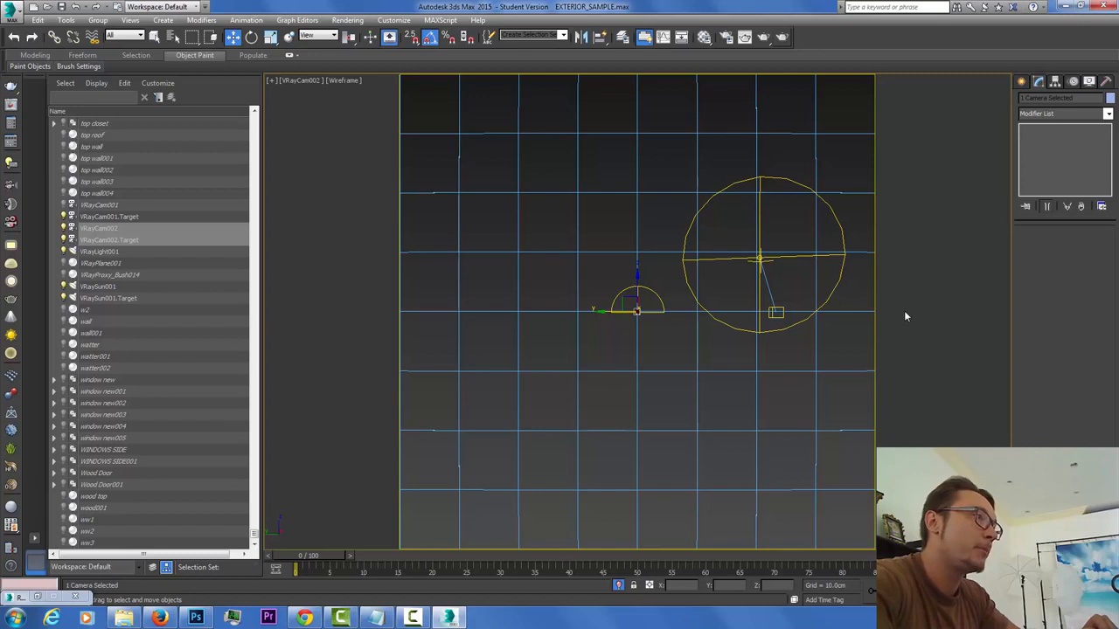
click(782, 37)
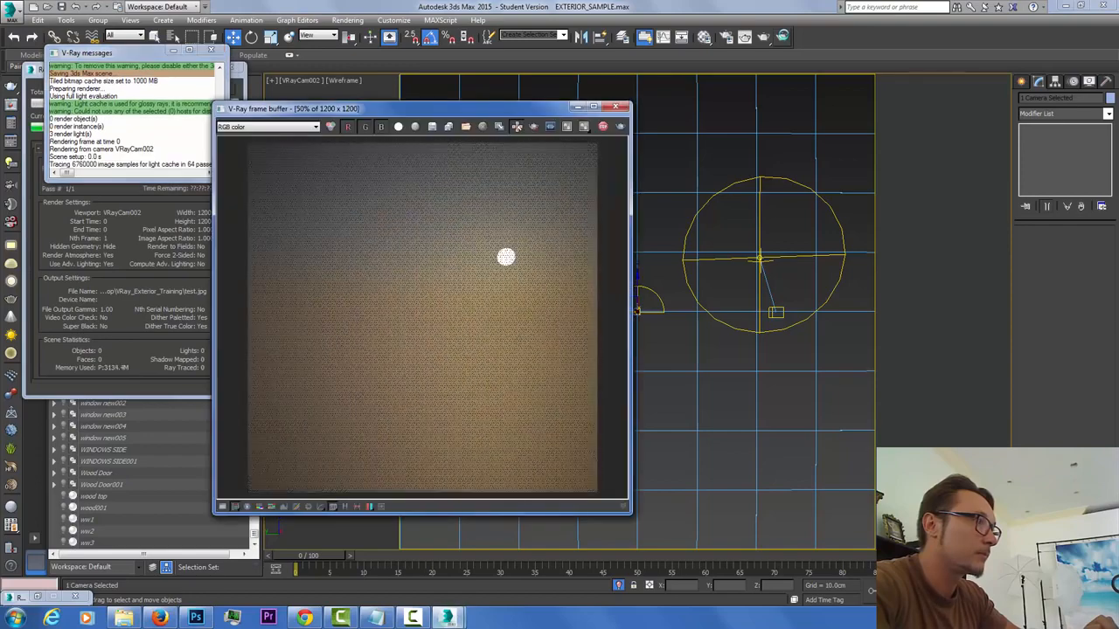
click(213, 51)
click(219, 90)
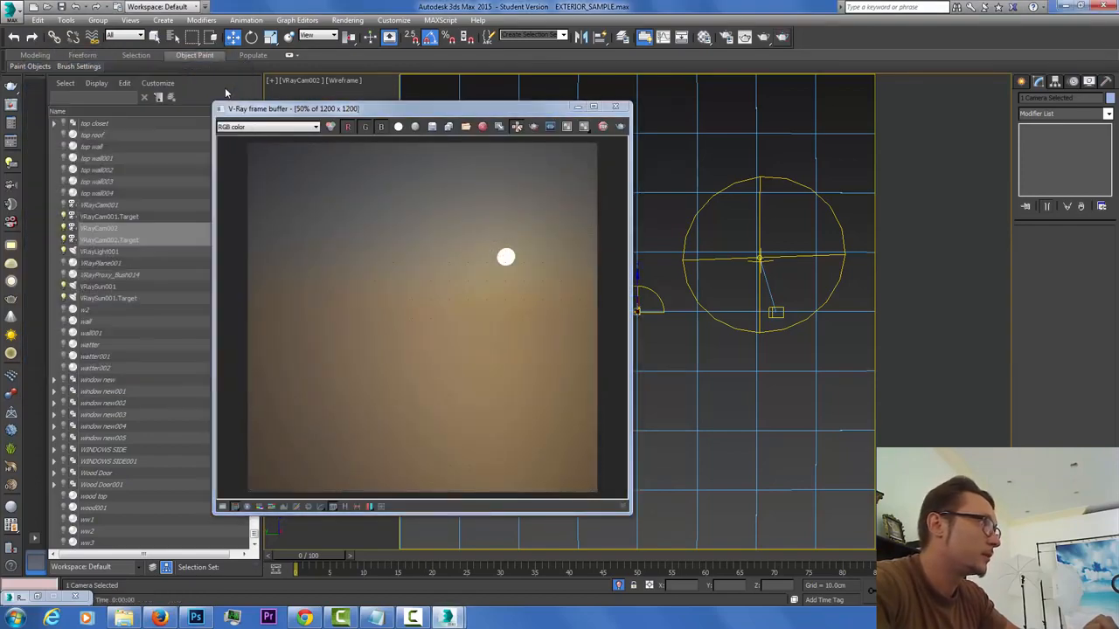
Assign the VRayHDRI texture of dome light VRayLight001 as the scene's environment map in place of the VRaySky.
click(654, 298)
click(655, 296)
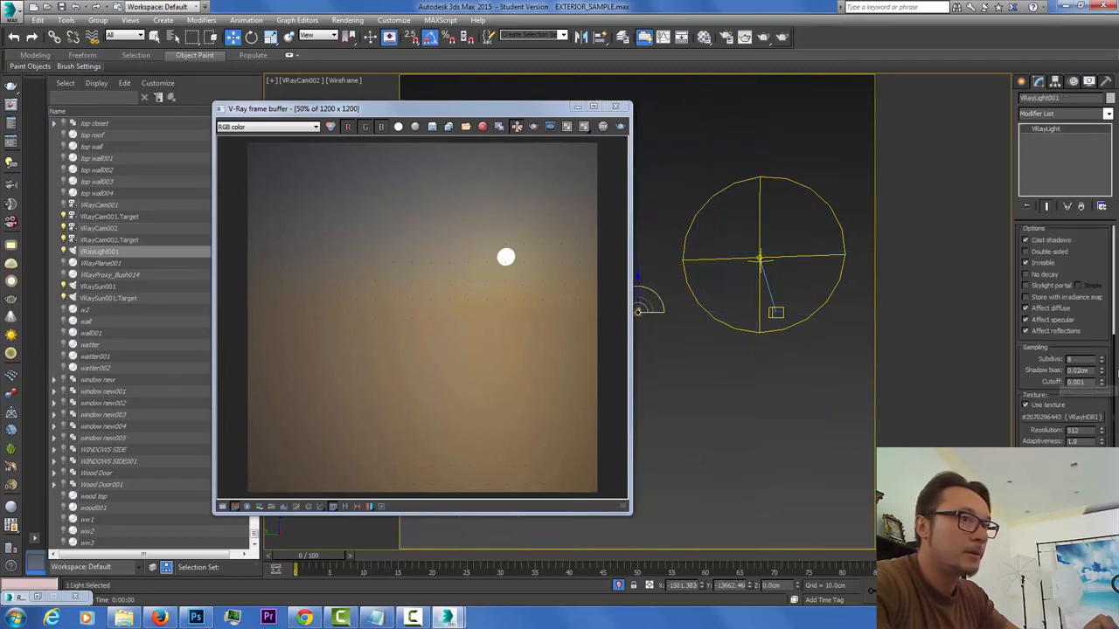
click(350, 19)
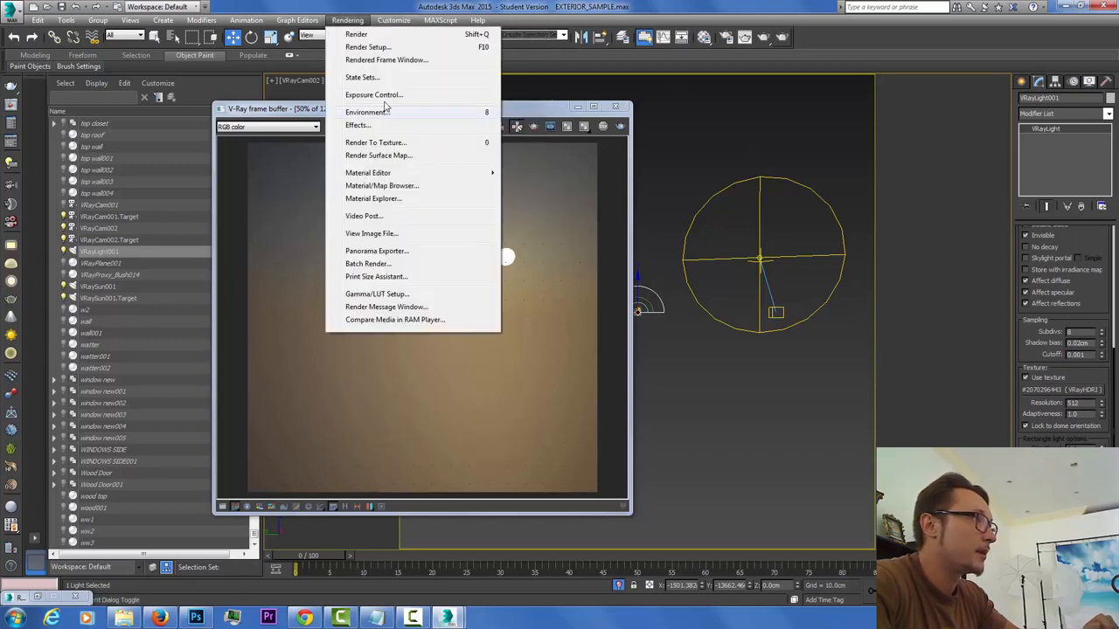
click(379, 113)
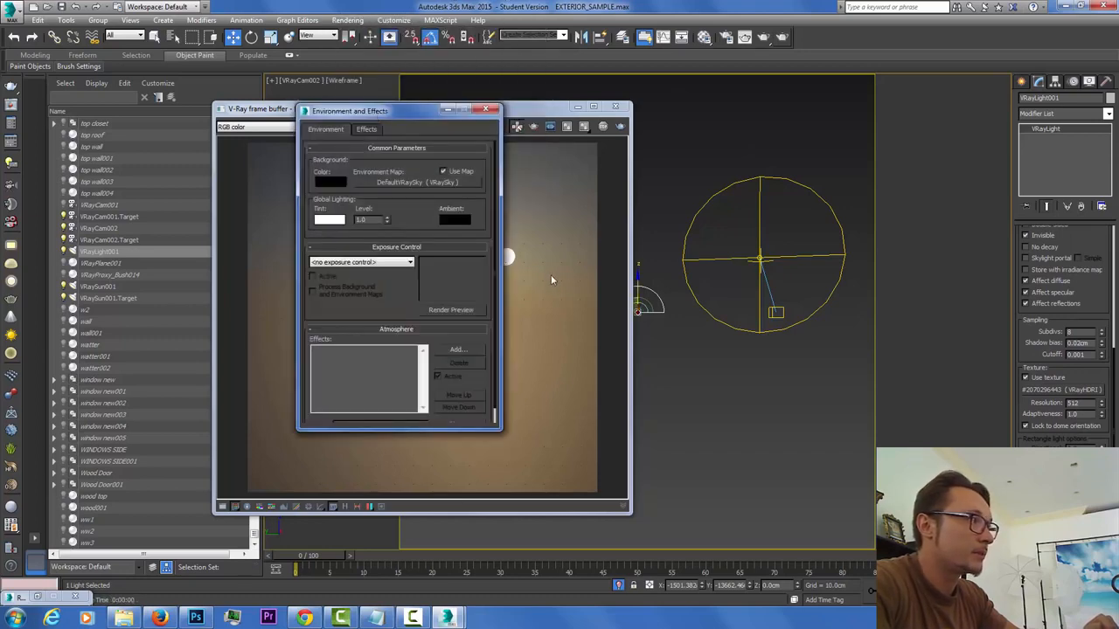
drag(1065, 392, 438, 183)
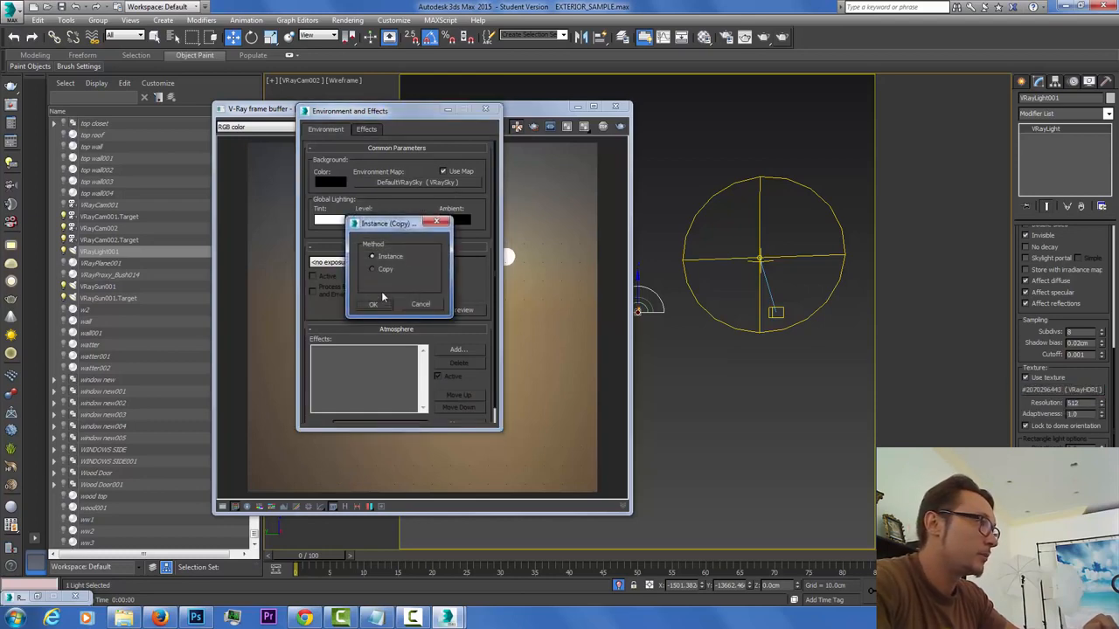
click(380, 308)
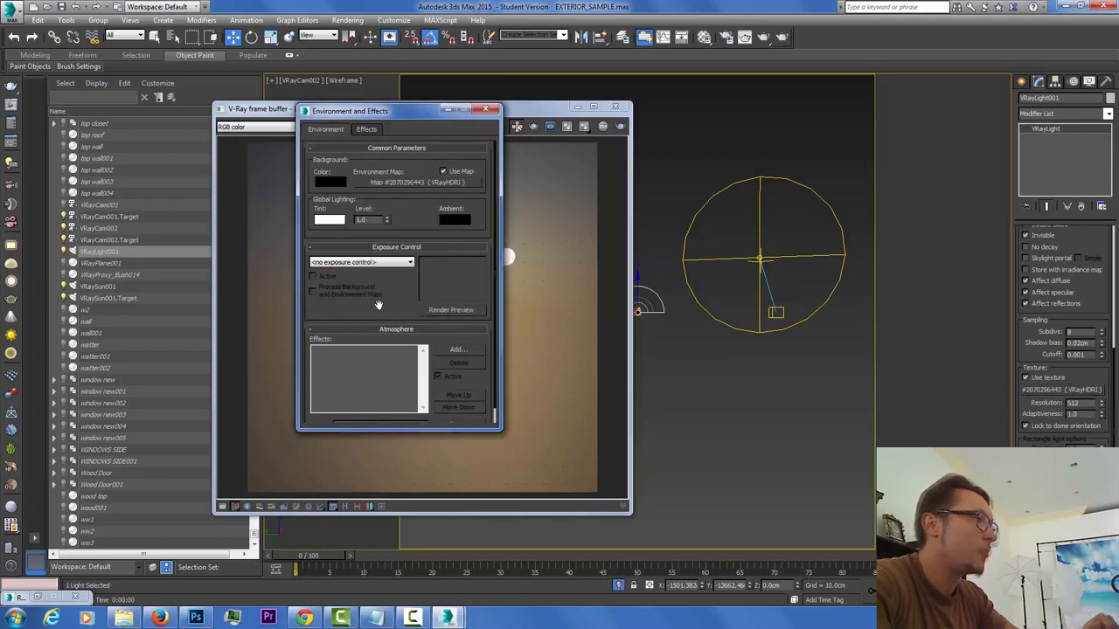
Place the environment map as an instance in an empty Material Editor slot and name it env.
key(m)
drag(375, 112, 466, 114)
drag(482, 185, 297, 157)
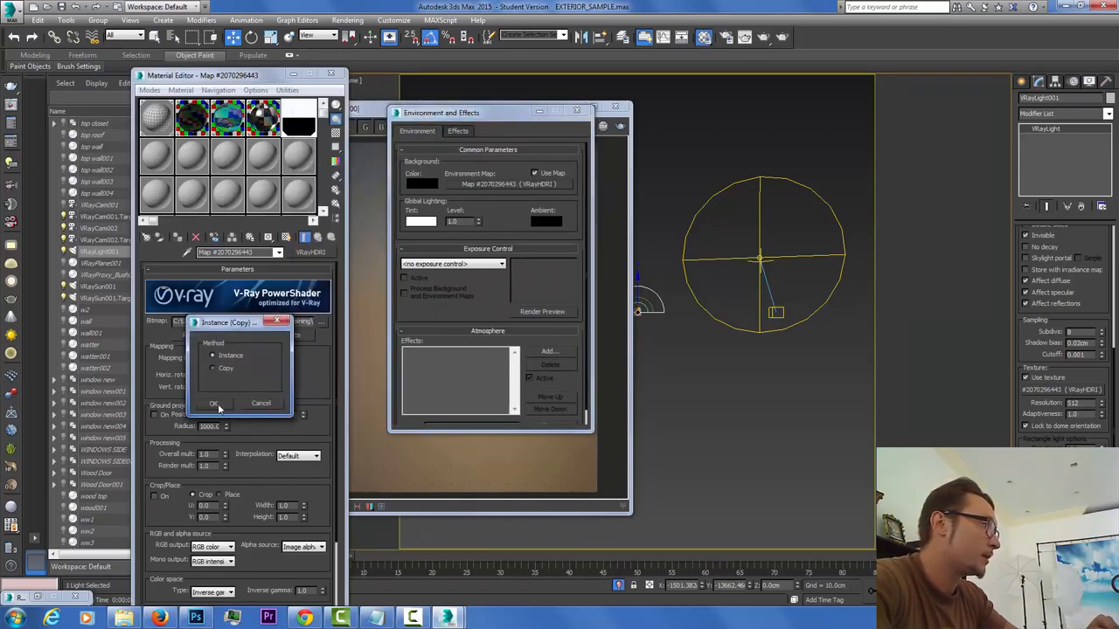
click(215, 404)
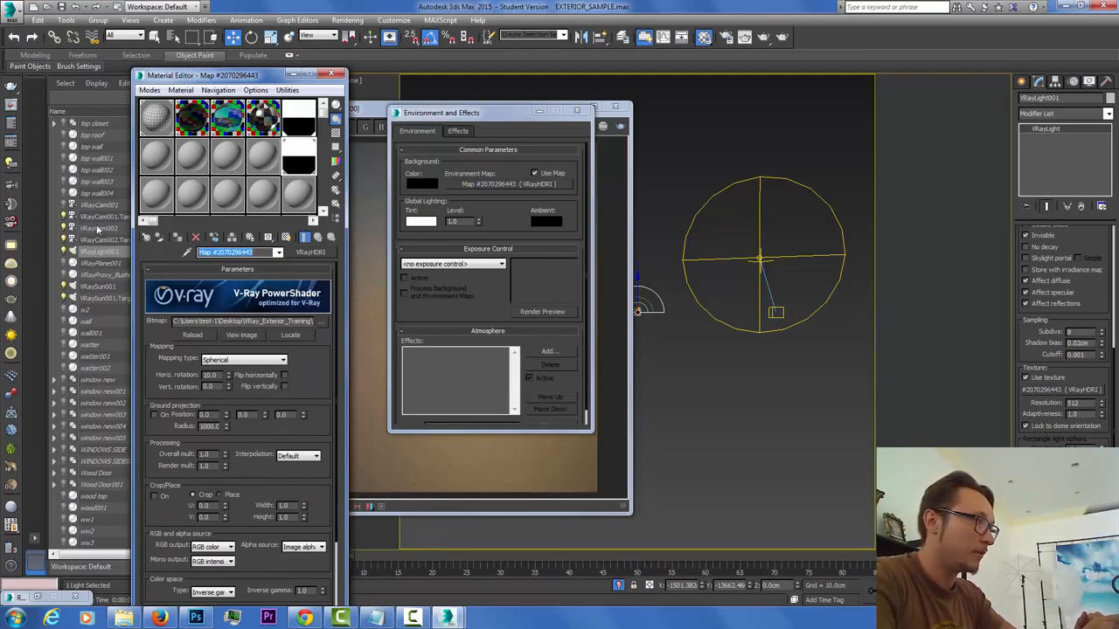
text(env)
key(Return)
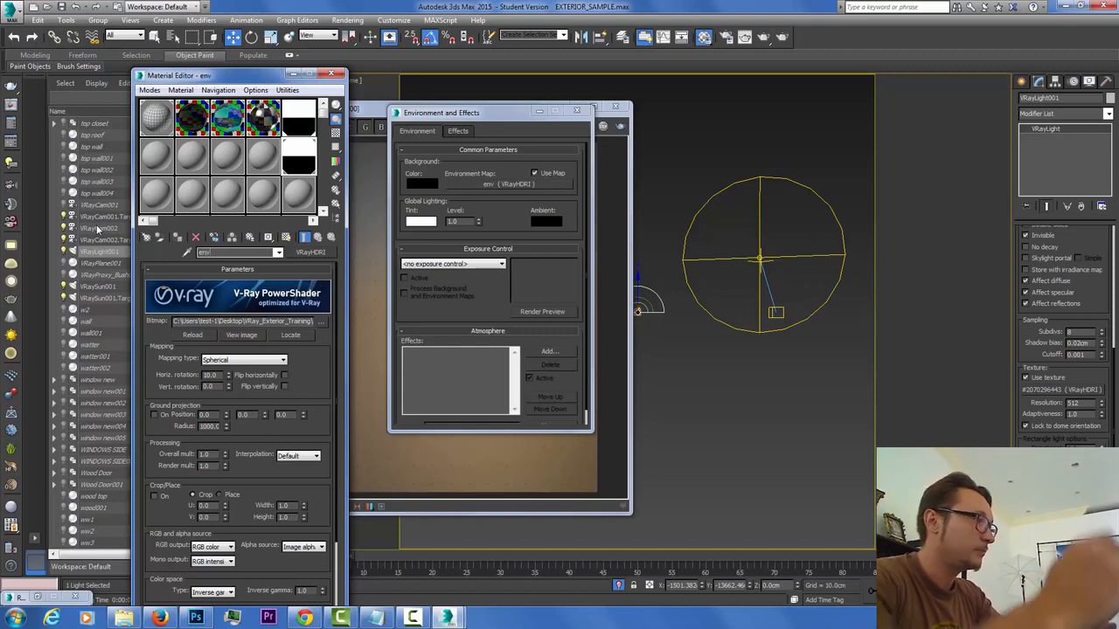
Close the environment settings, duplicate the V-Ray frame buffer image, and place the copy beside the original for comparison.
click(299, 117)
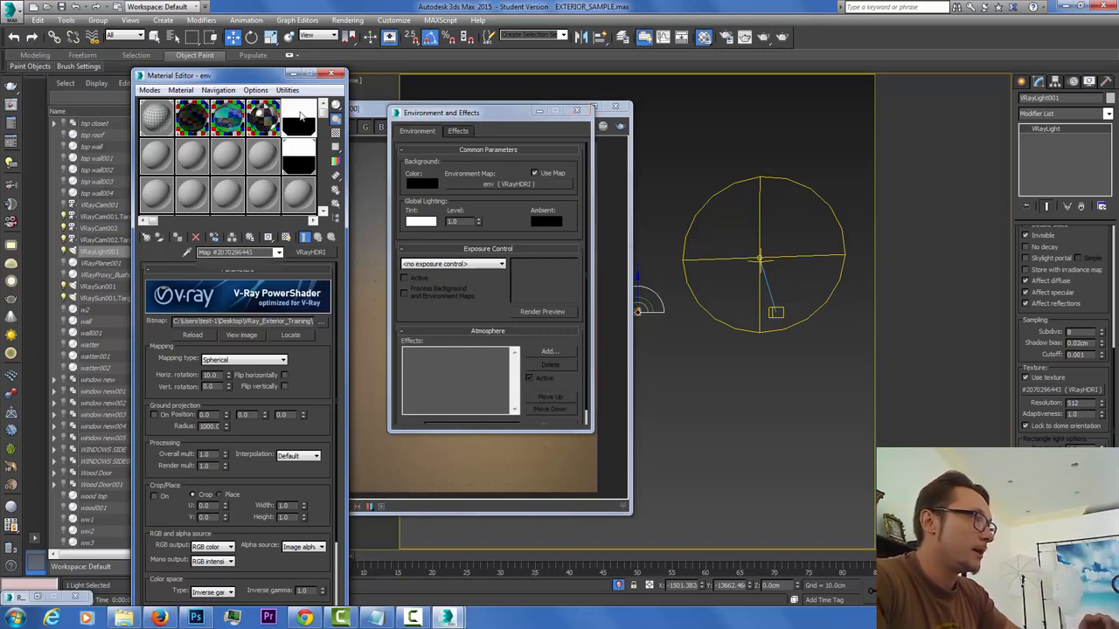
click(583, 115)
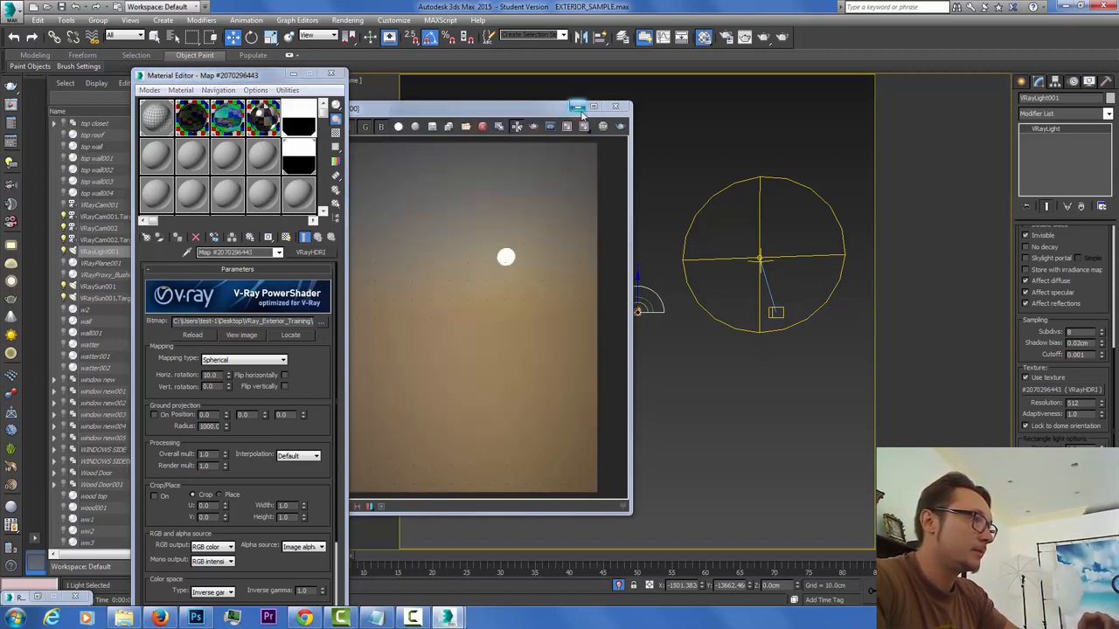
drag(518, 108, 587, 101)
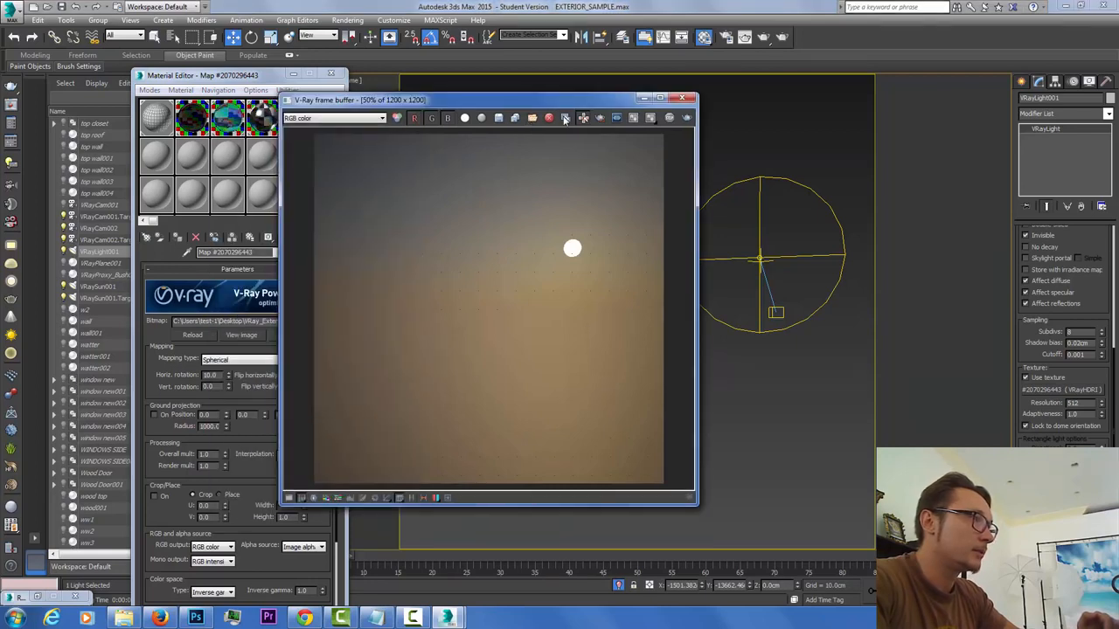
click(565, 120)
drag(504, 133, 828, 125)
drag(581, 101, 563, 124)
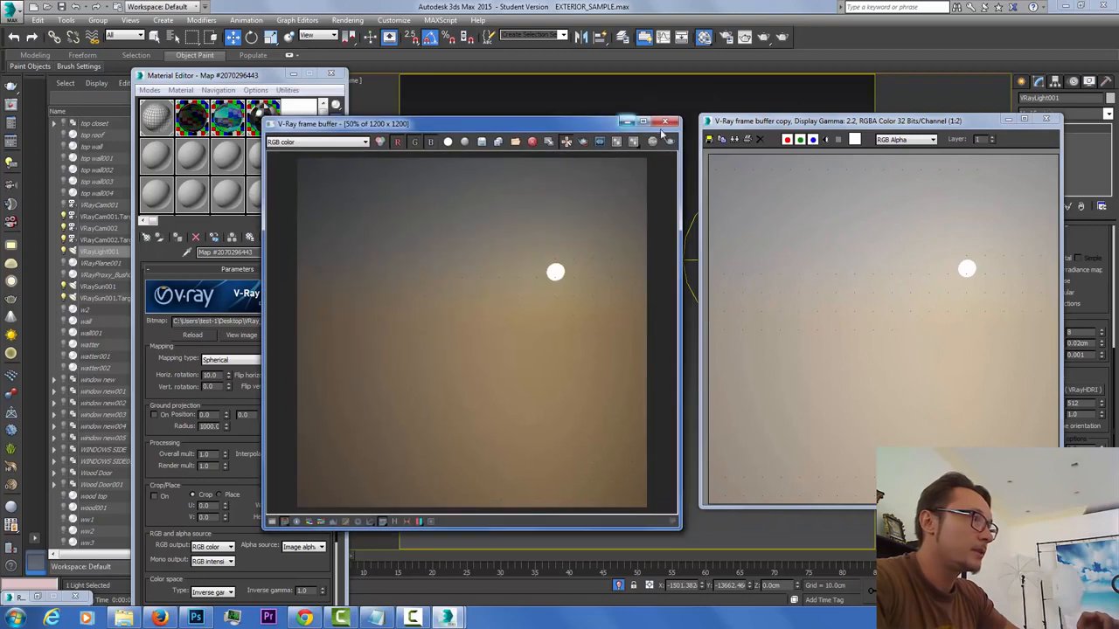
Re-render the empty VRayCam002 view to check the HDRI sky, and close the frame buffer and its comparison copy.
click(665, 122)
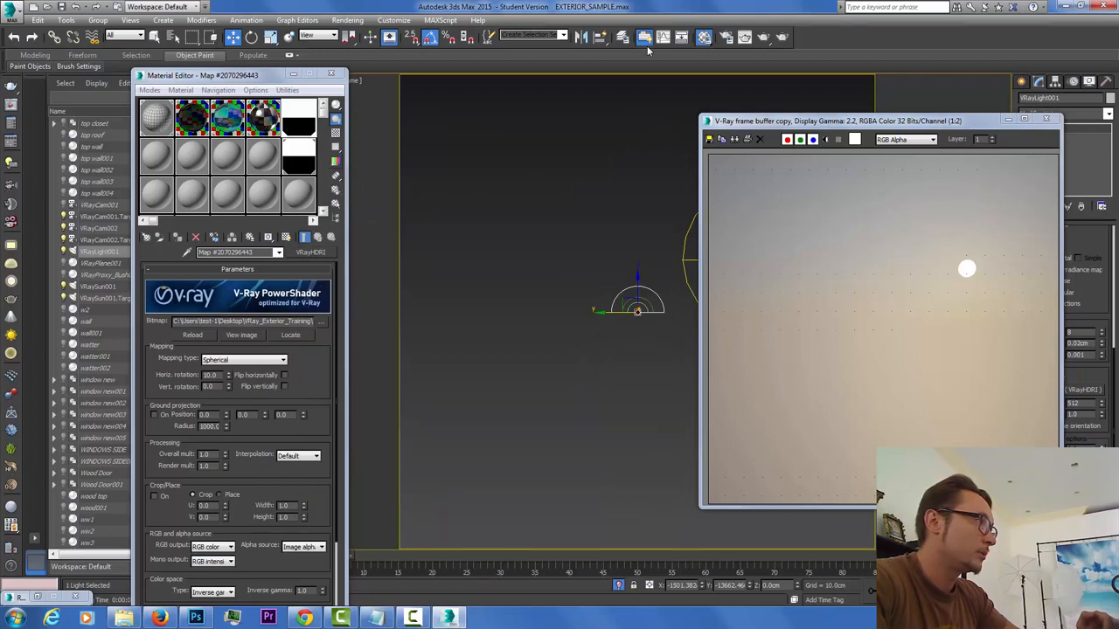
click(783, 40)
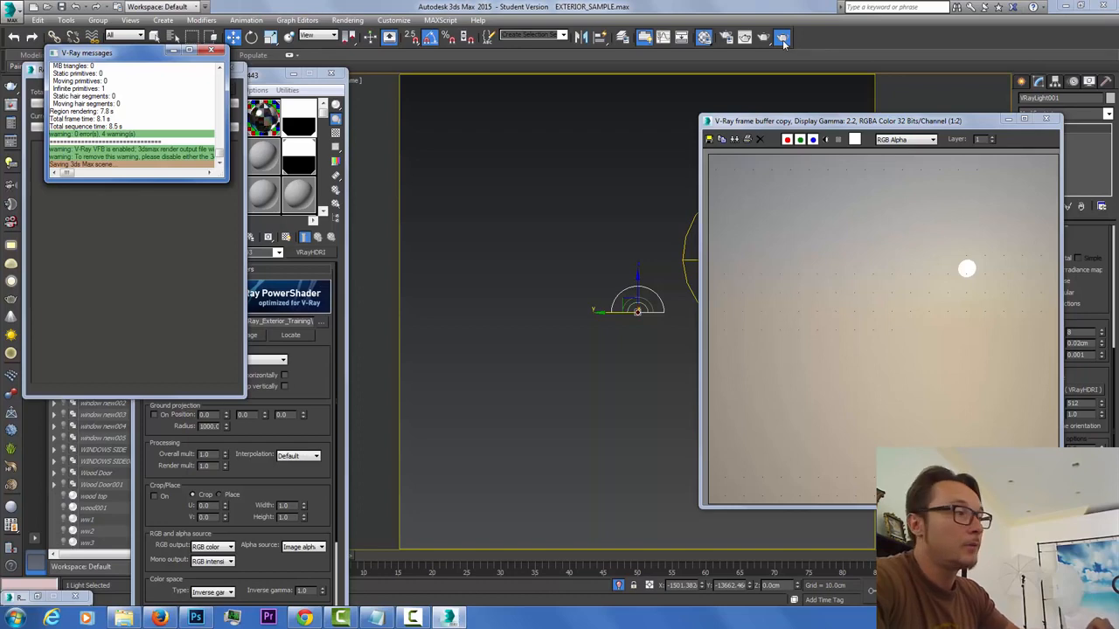
click(783, 40)
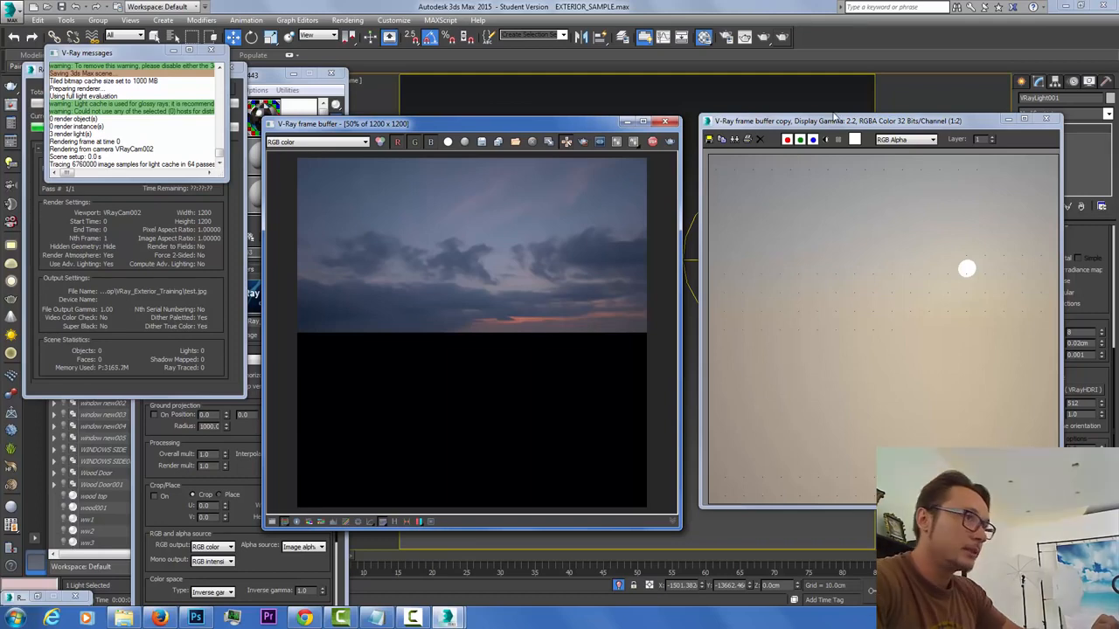
drag(831, 125, 831, 149)
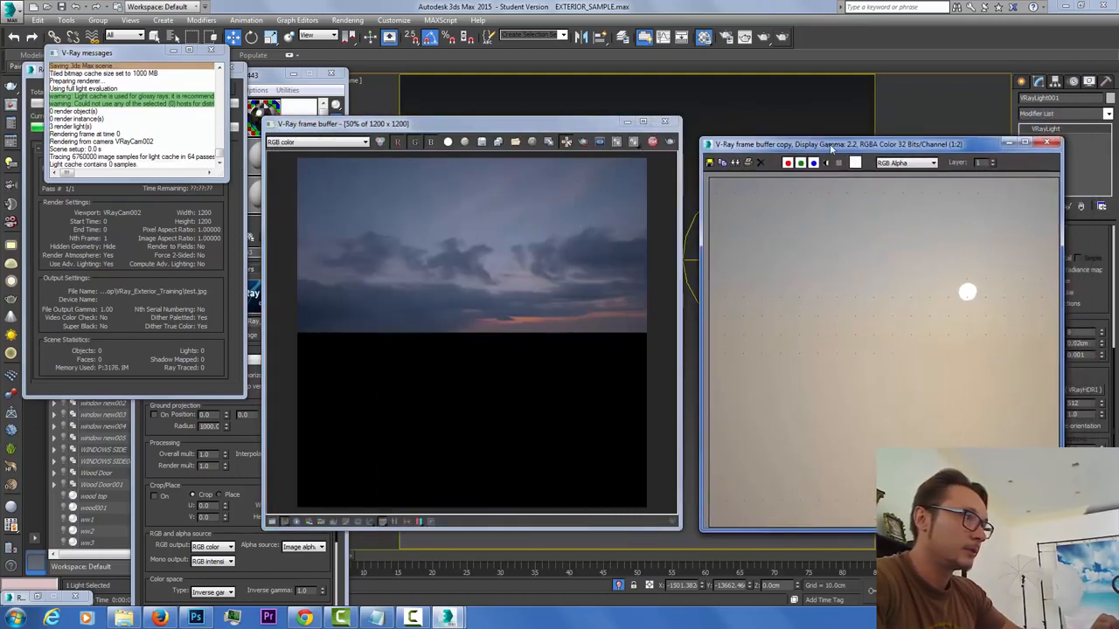
click(1045, 142)
click(665, 121)
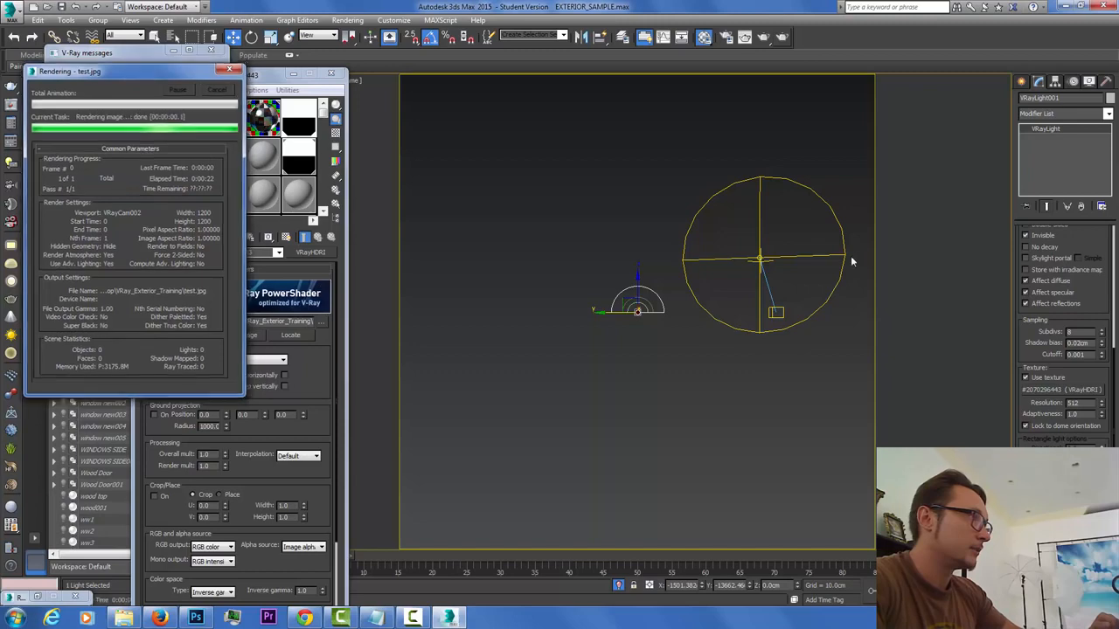
Move VRaySun001 and its target horizontally toward the dome light, and dismiss the V-Ray messages.
click(759, 258)
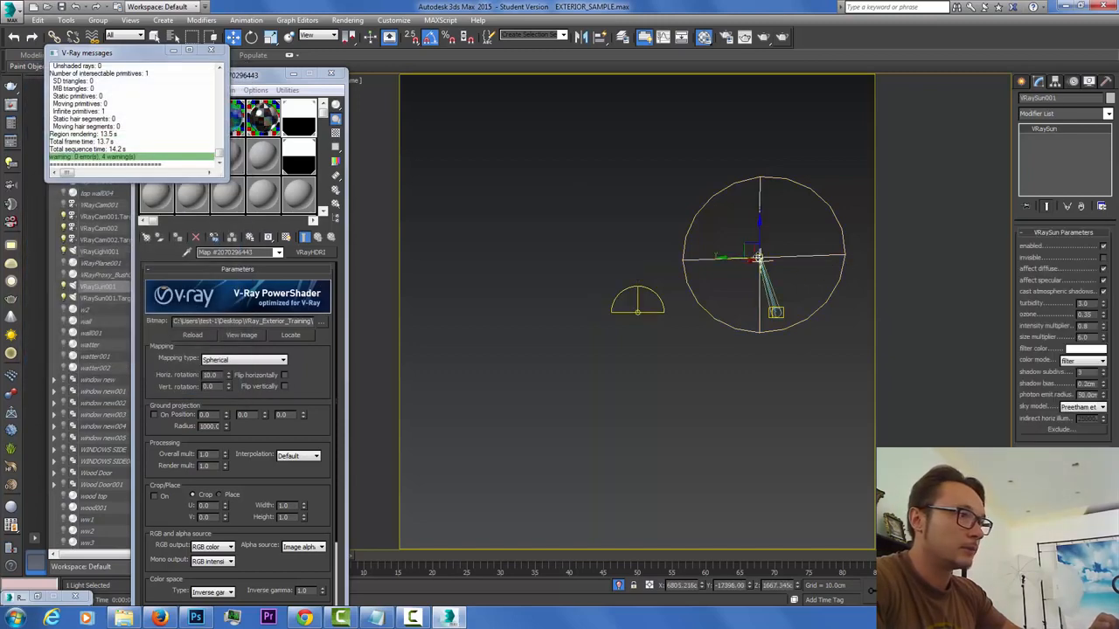
click(776, 312)
drag(742, 313, 709, 313)
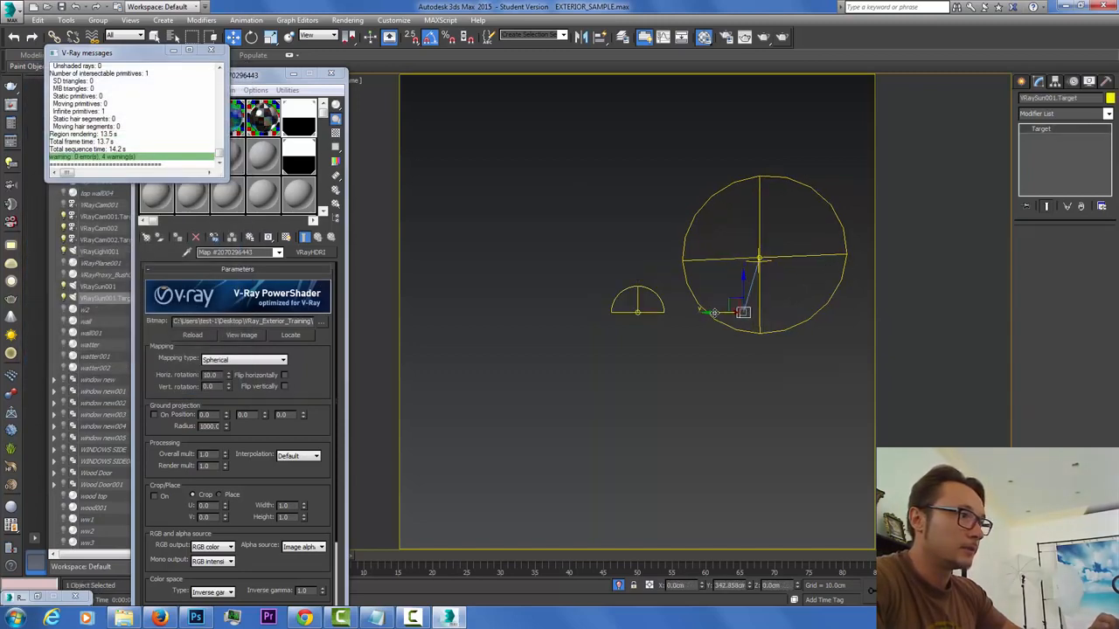
drag(759, 259, 721, 259)
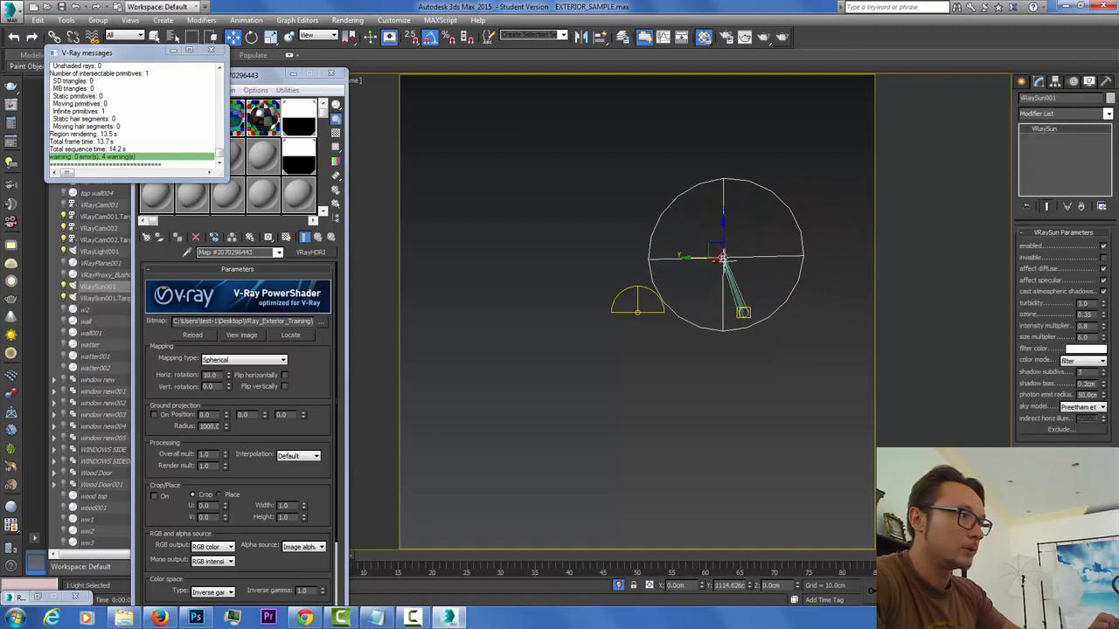
drag(741, 313, 715, 313)
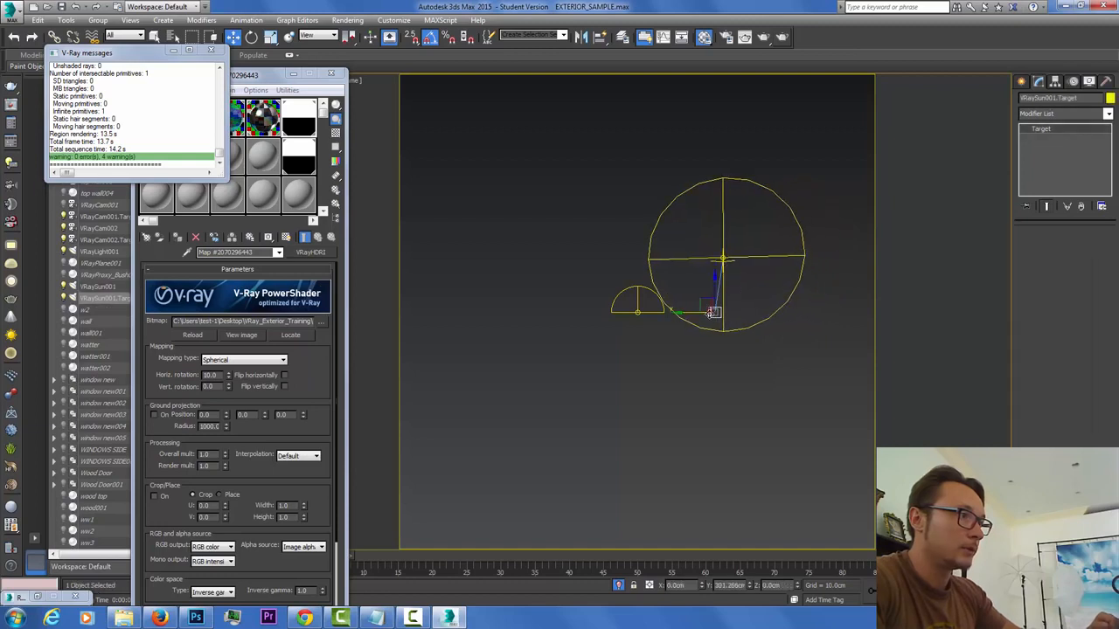
click(724, 259)
drag(725, 259, 728, 259)
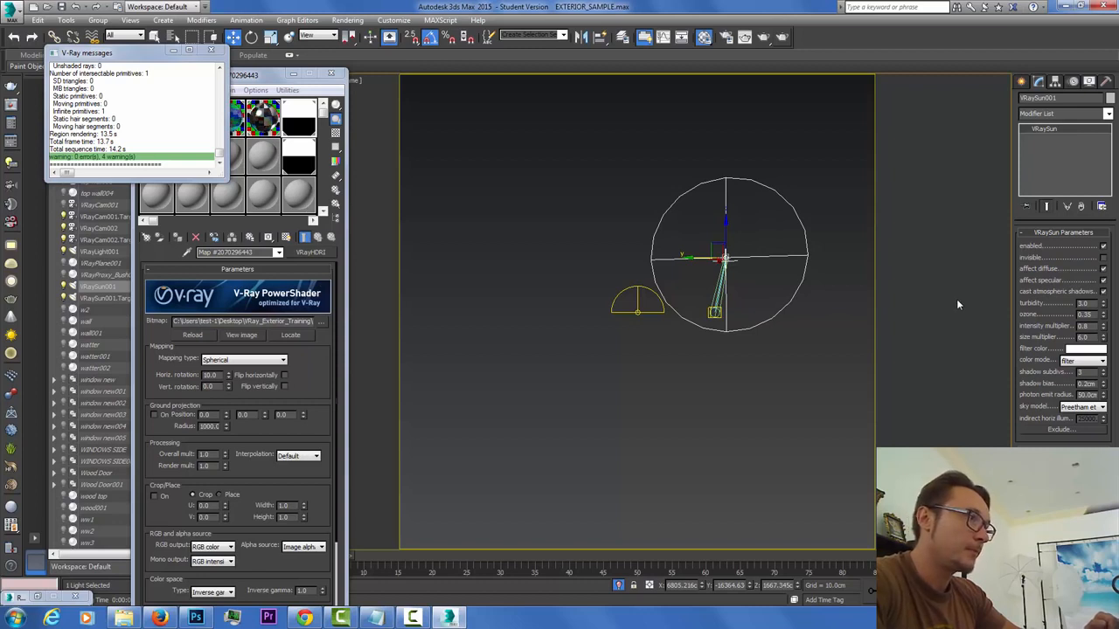
click(209, 49)
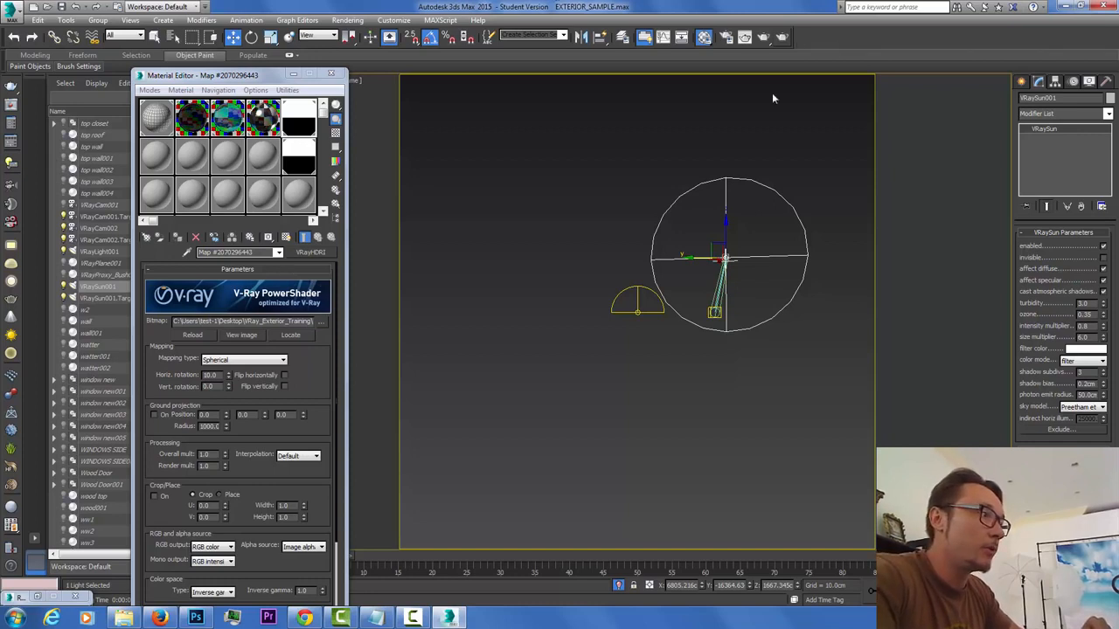
Delete the VRayCam002 camera in the top view and end isolation to bring back the house through VRayCam001.
key(c)
double_click(528, 225)
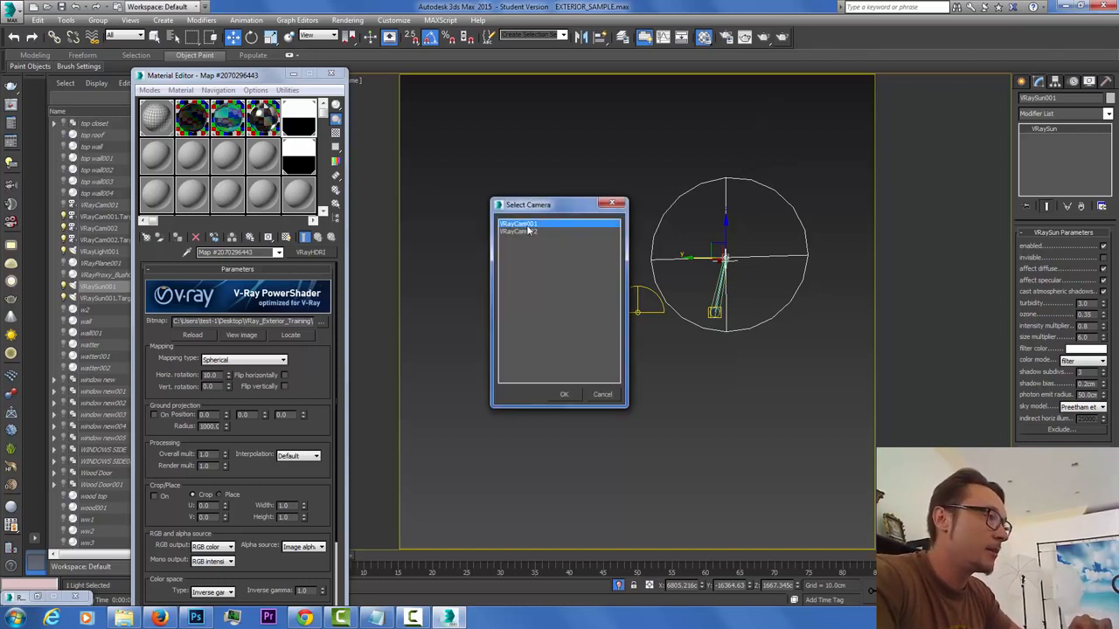
key(t)
key(z)
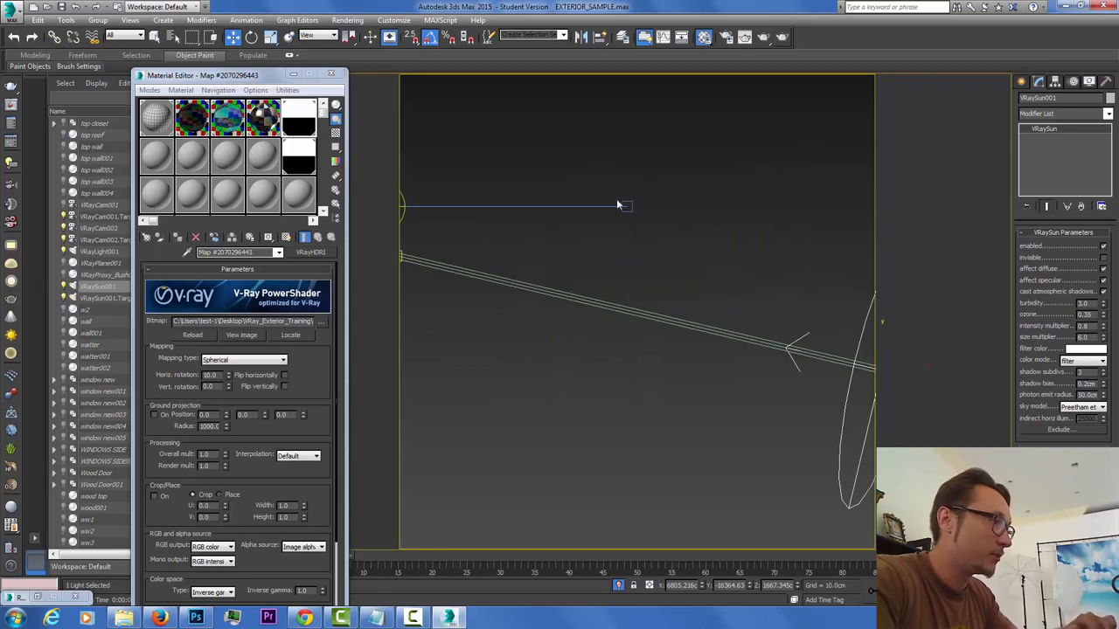
drag(618, 222, 617, 223)
key(Delete)
middle_drag(632, 216, 1074, 254)
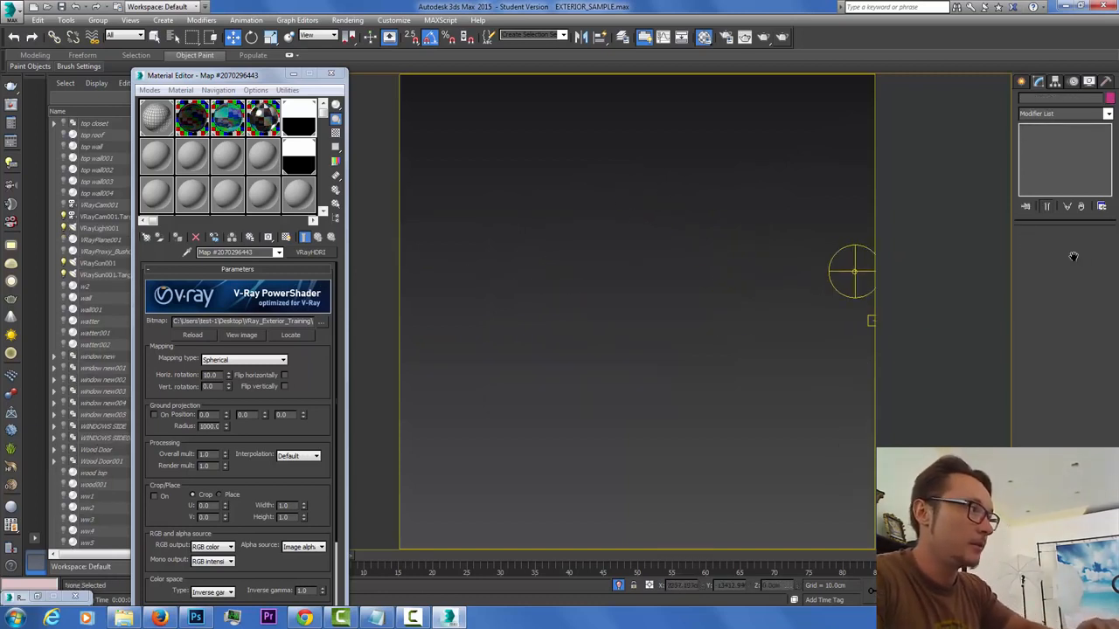
scroll(797, 231, down, 3)
scroll(742, 258, up, 5)
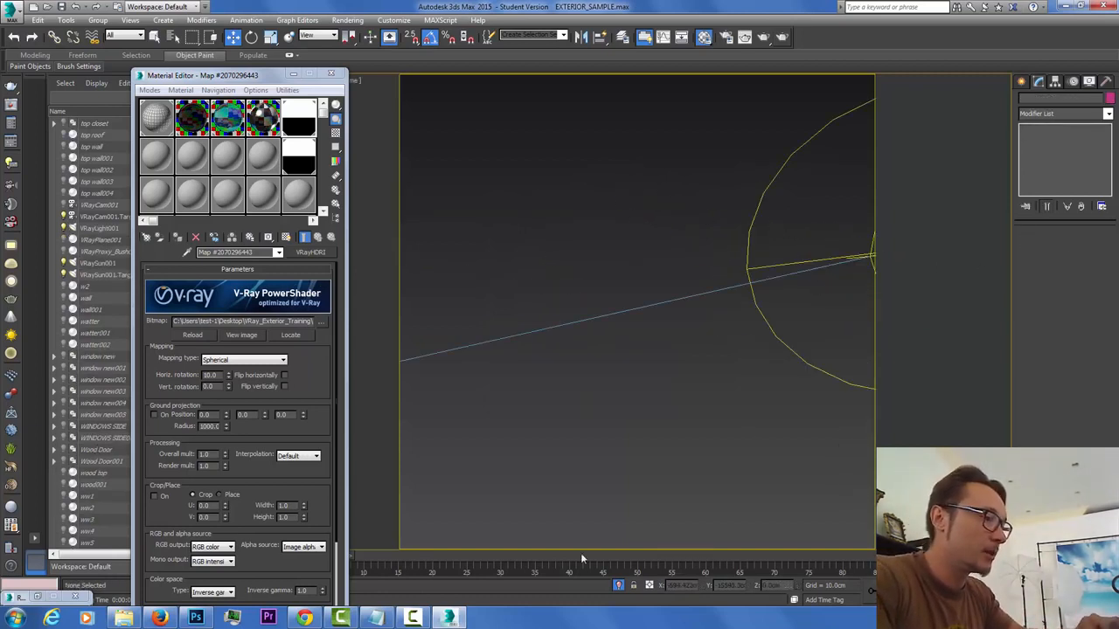
click(619, 586)
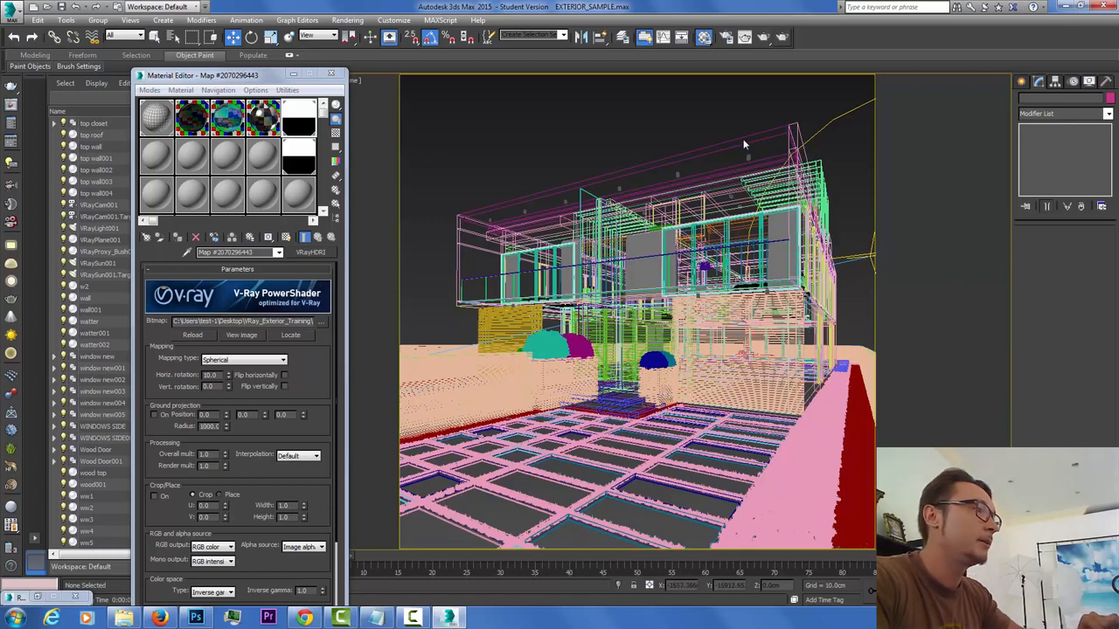
Exclude the watter, window new and WINDOWS SIDE objects from the CLAY override material in the render settings.
click(727, 37)
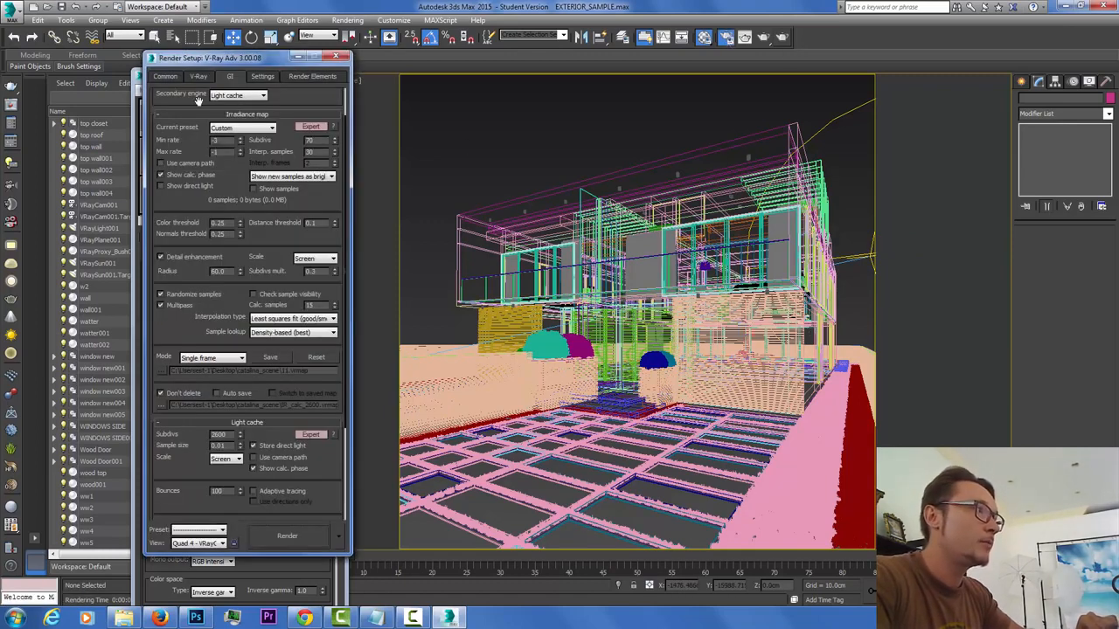
click(198, 77)
click(314, 211)
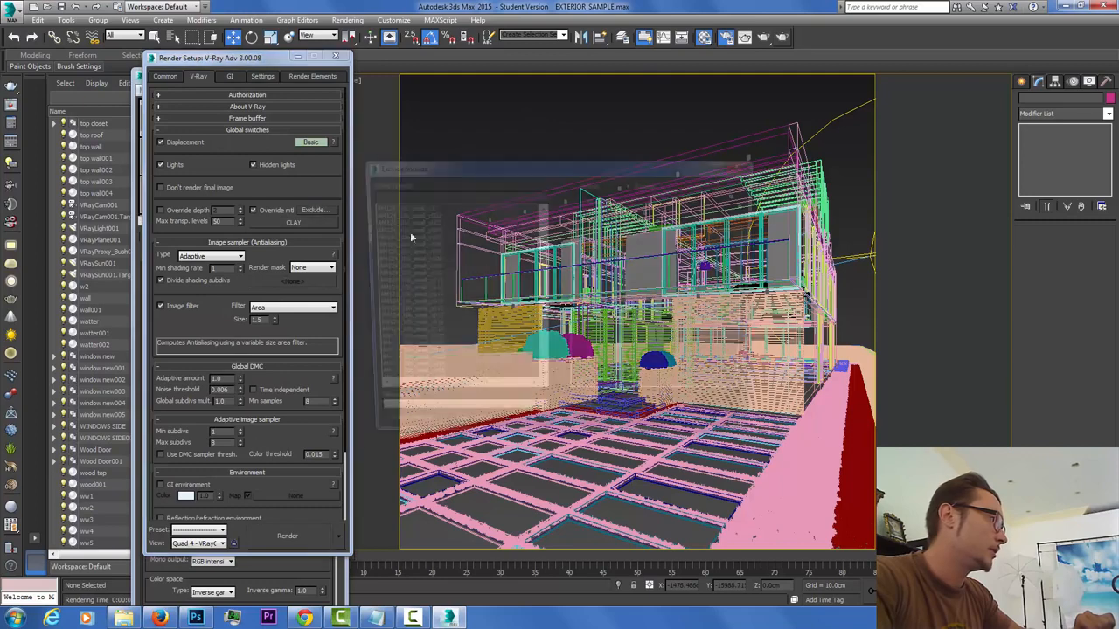
drag(540, 221, 539, 382)
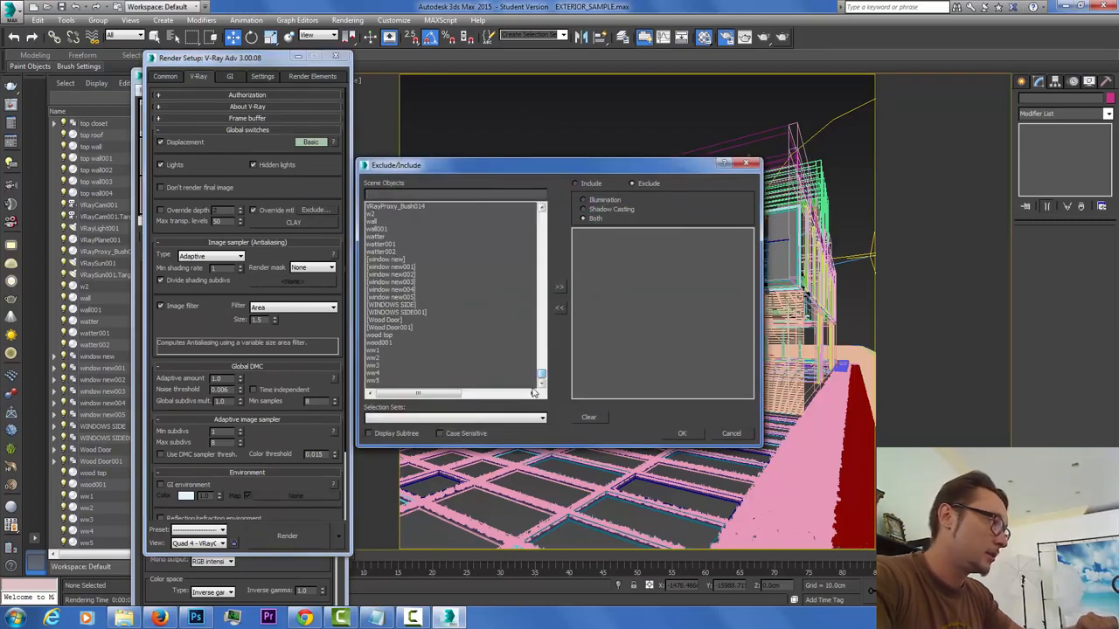
drag(417, 257, 407, 318)
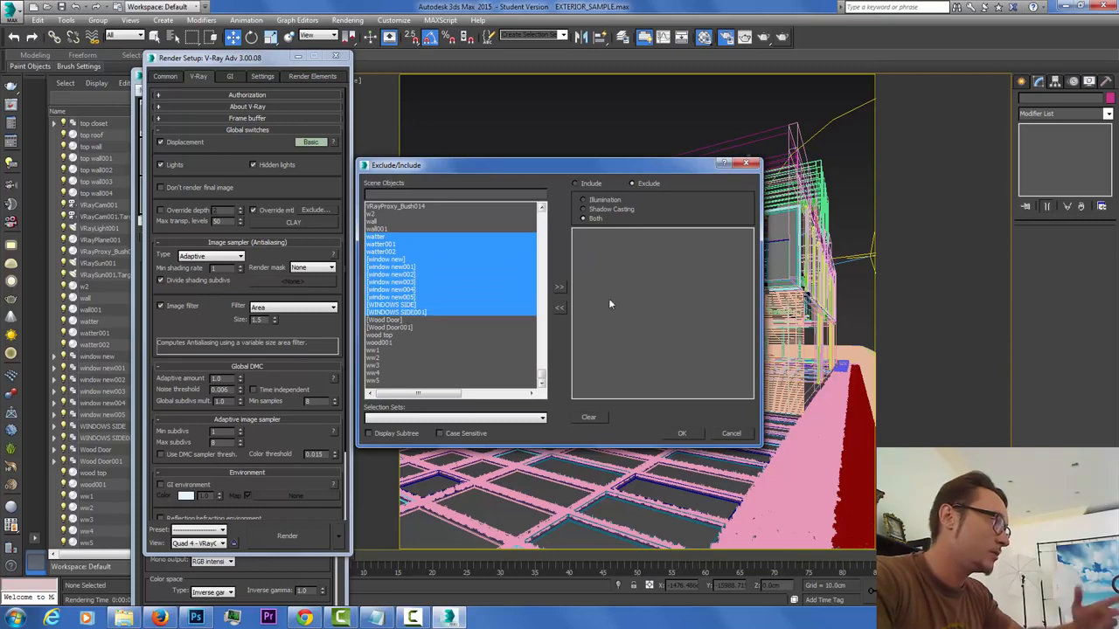
click(559, 290)
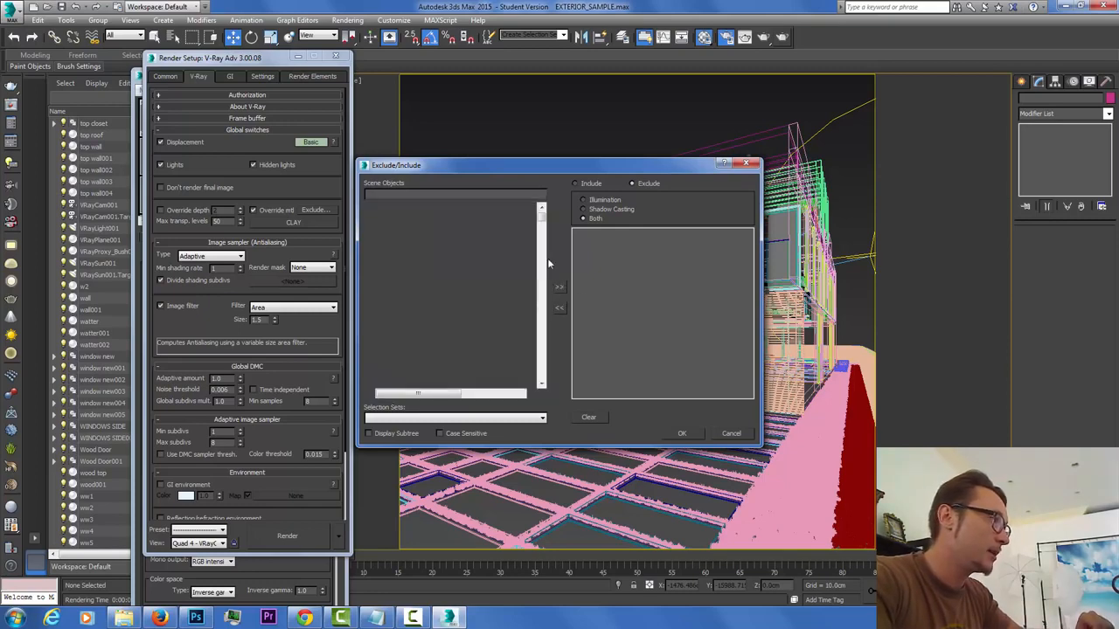
Add all the front glass objects to the override exclusion list and accept it.
drag(542, 221, 542, 390)
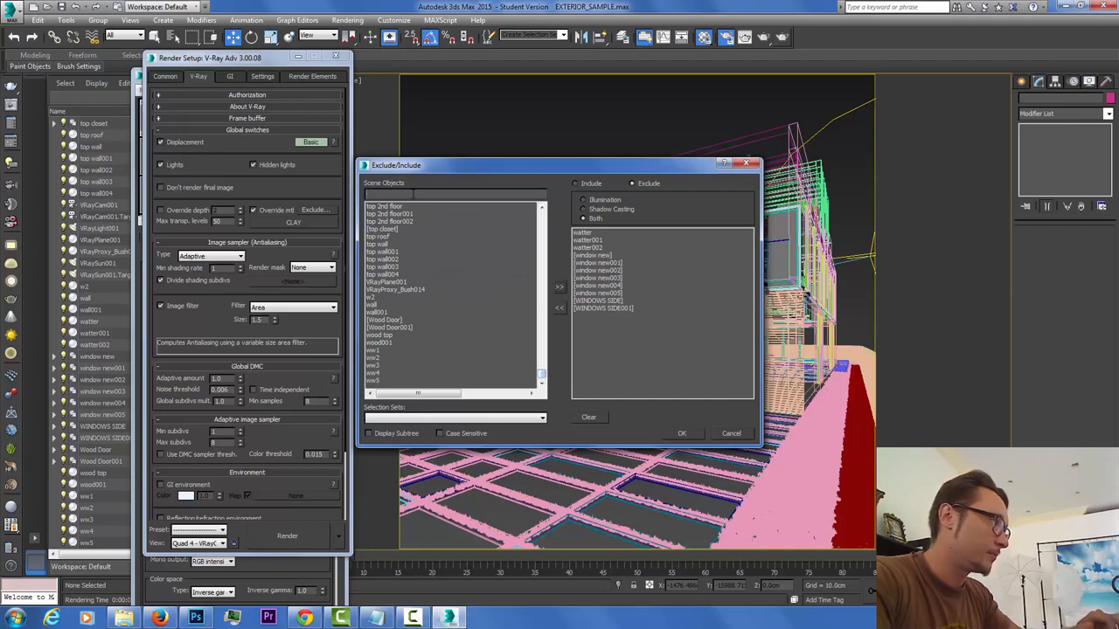
text(fr)
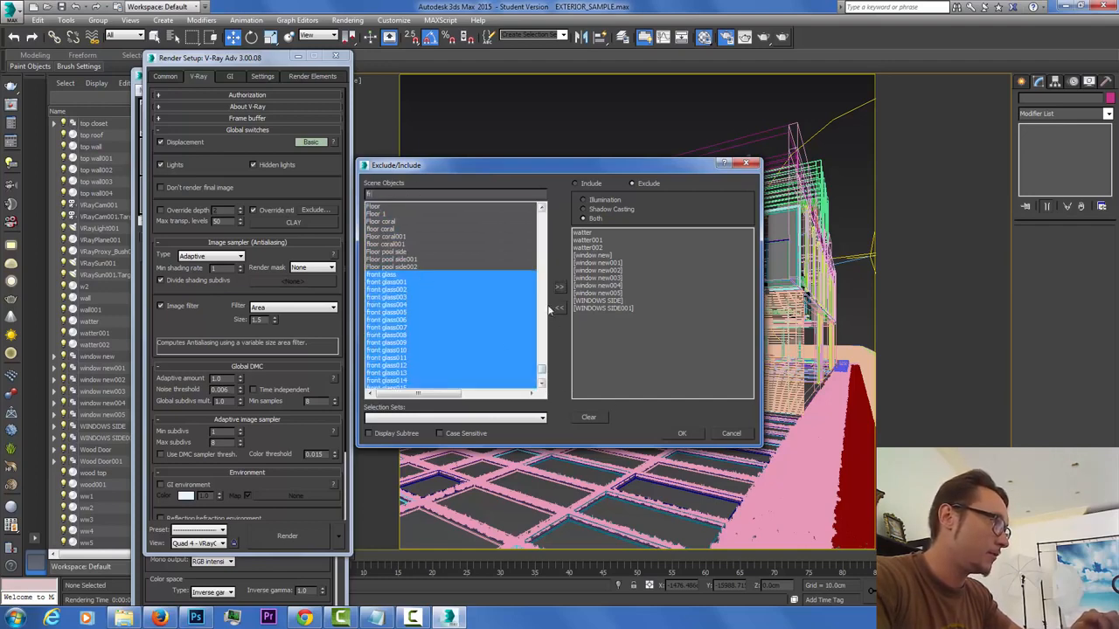
click(542, 384)
click(543, 385)
click(562, 287)
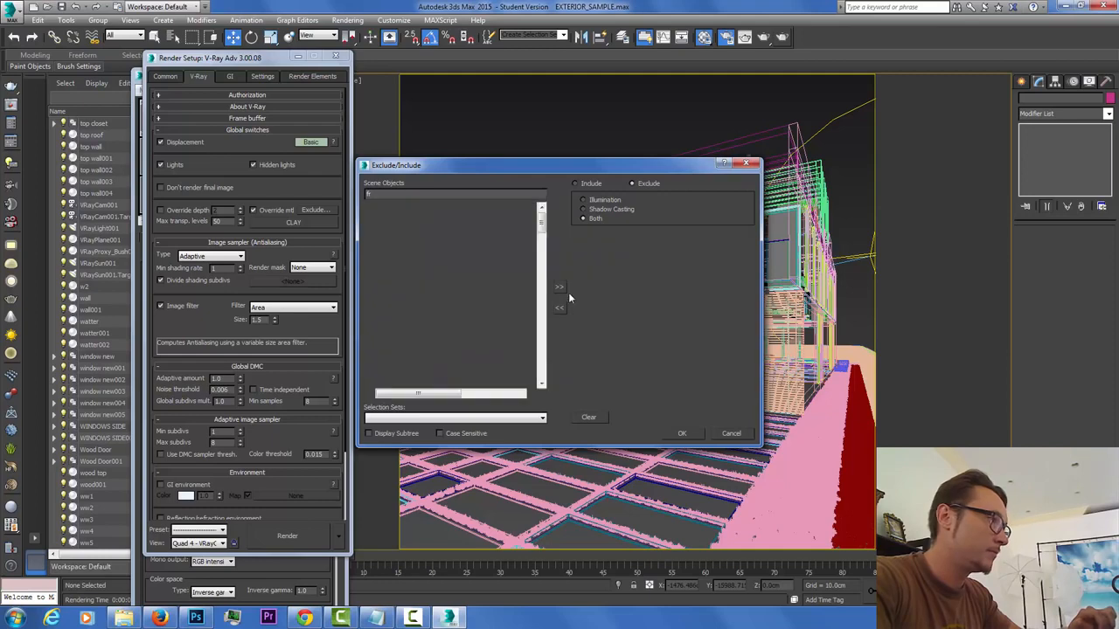
drag(749, 303, 748, 365)
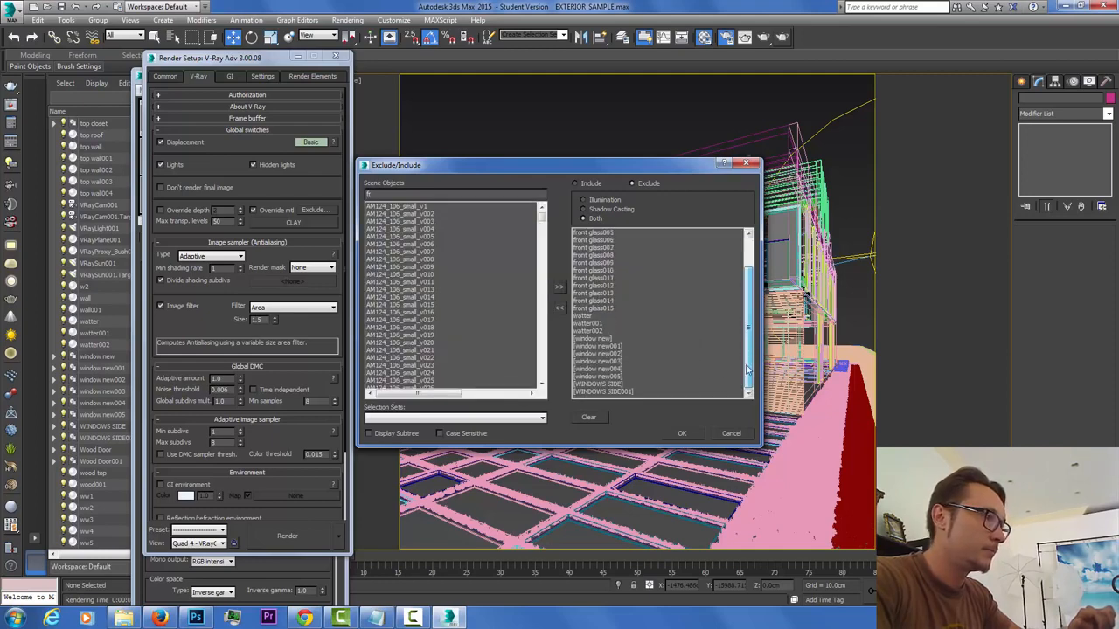
click(683, 435)
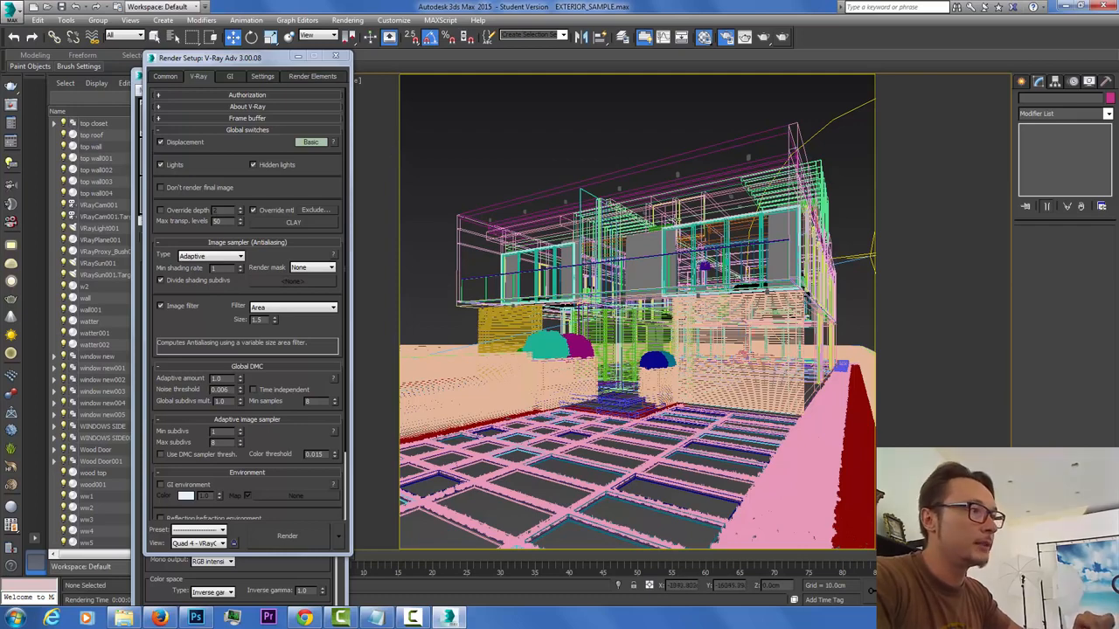
Test-render the house from VRayCam001, stop it during the light cache pass, and close the frame buffer and render settings.
click(780, 37)
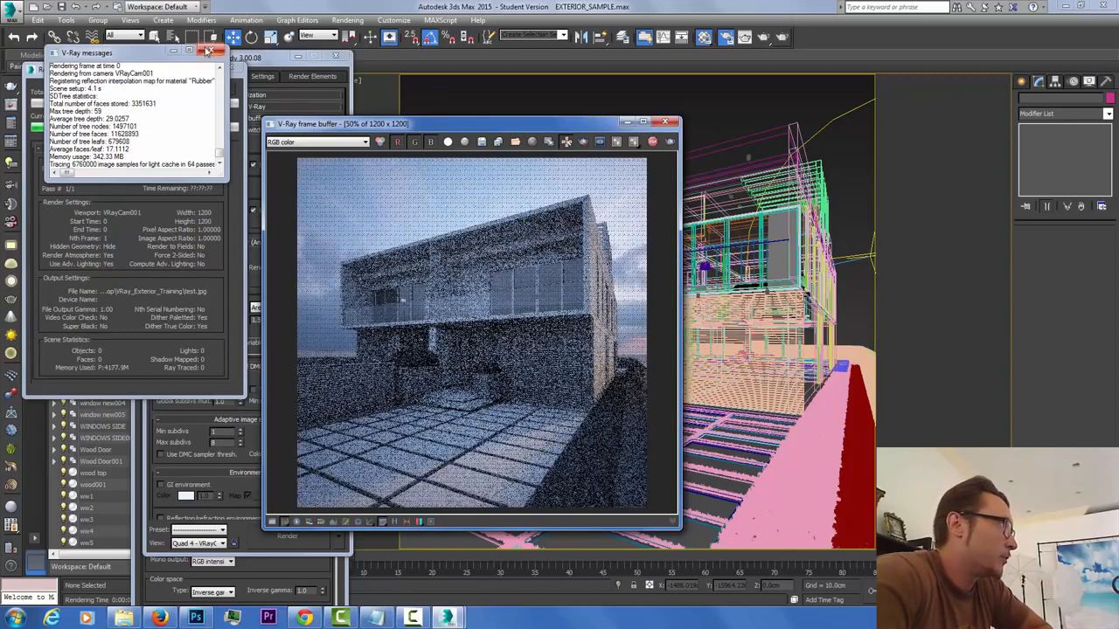
click(210, 50)
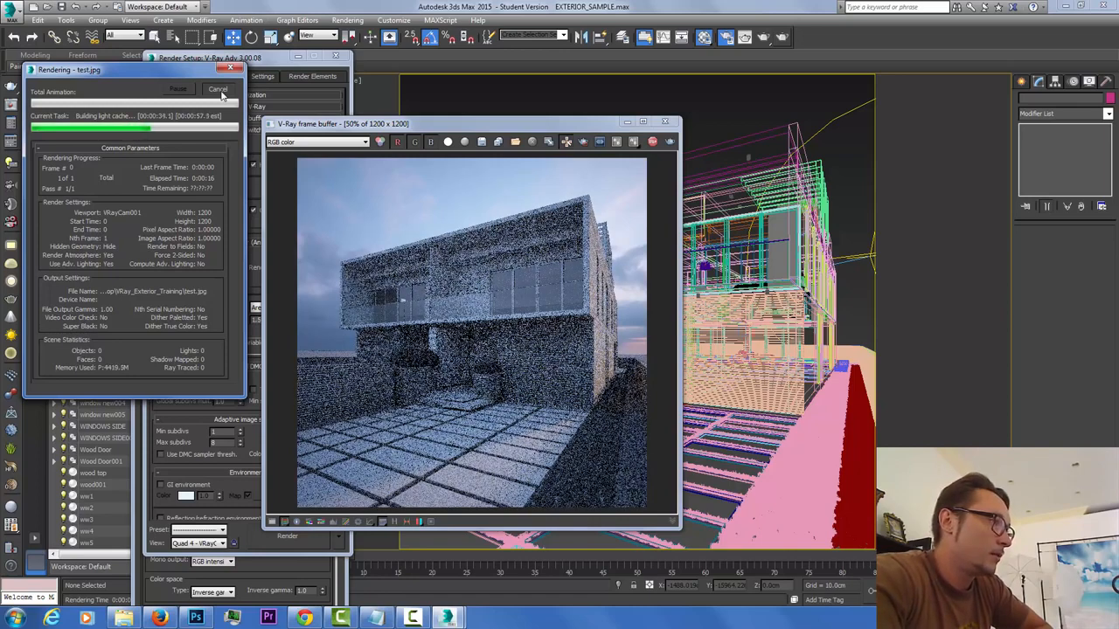
click(219, 90)
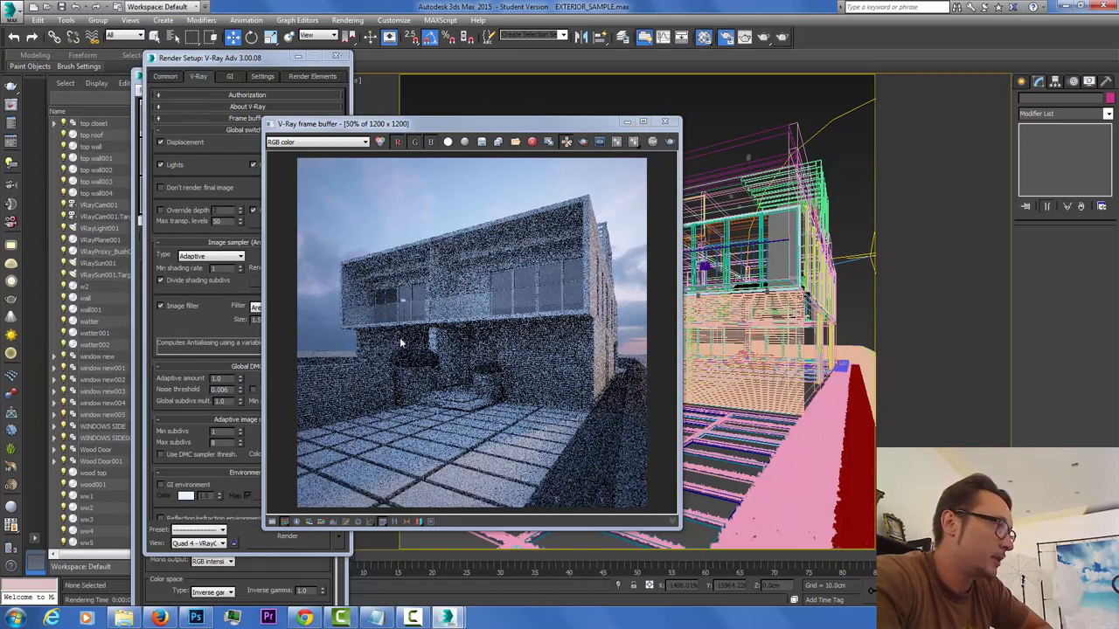
click(665, 122)
click(336, 57)
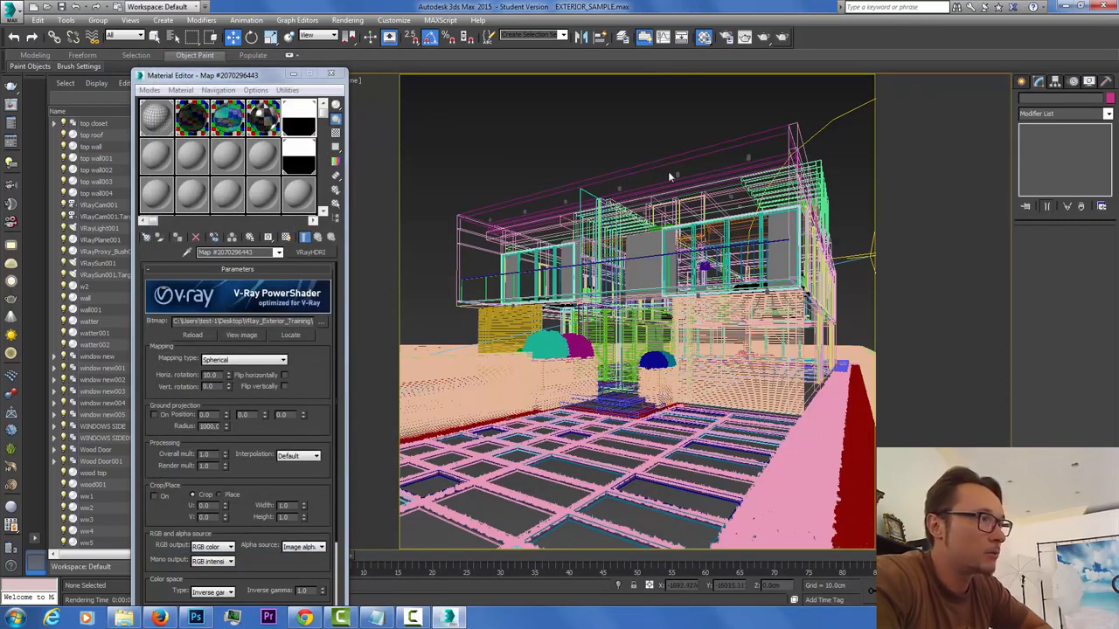
Place a dome-type VRayLight in the wireframe top view, over the rooms at the front of the house.
key(t)
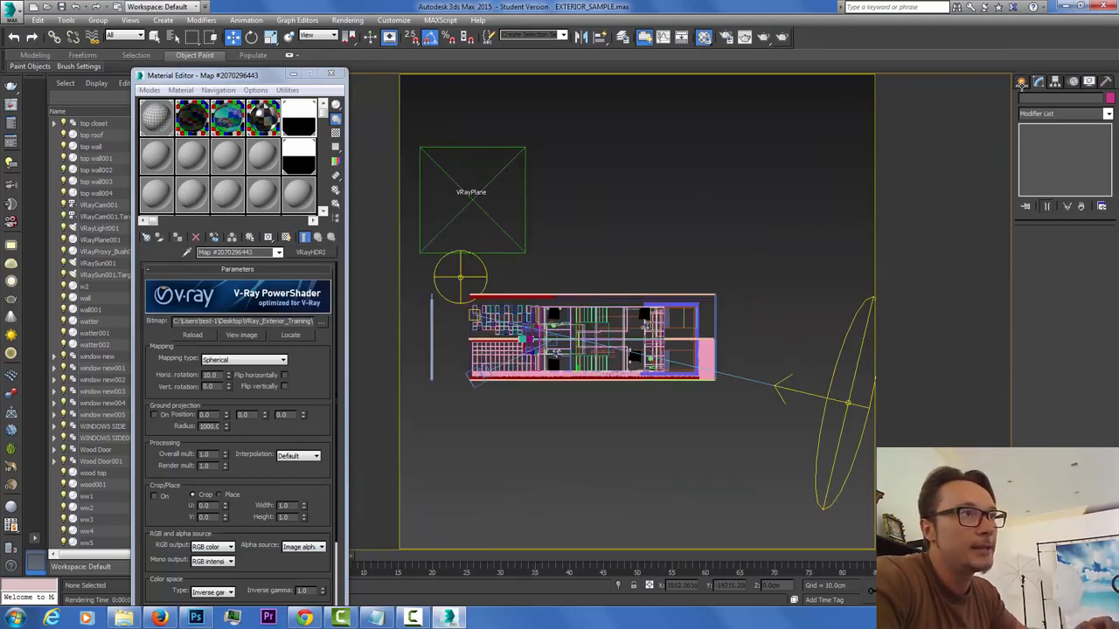
key(F3)
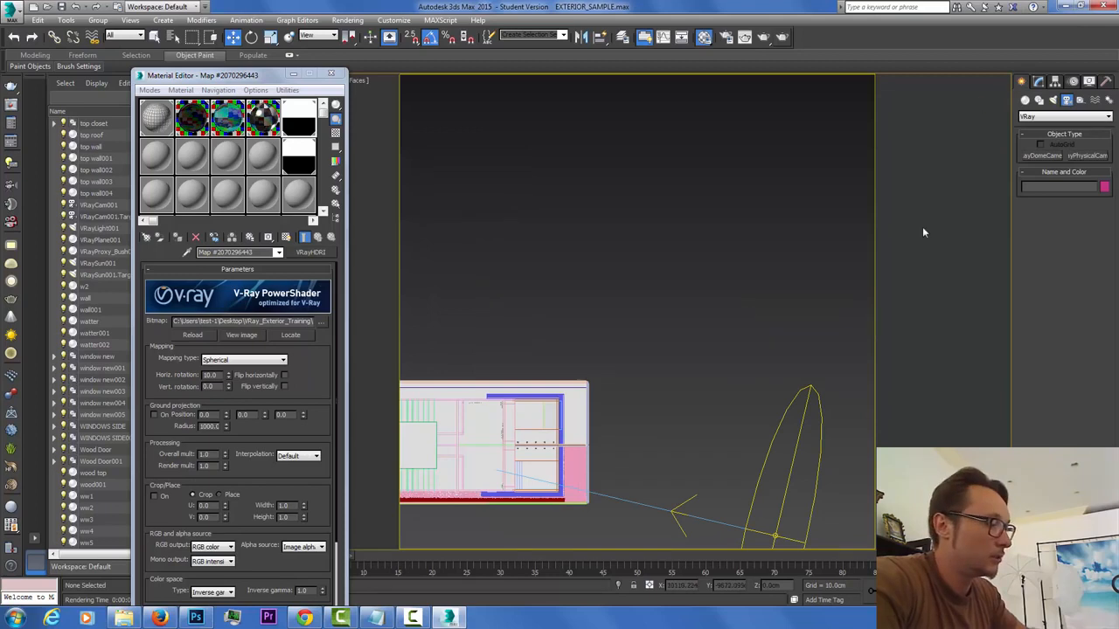
click(1053, 101)
click(1047, 159)
middle_drag(638, 261, 839, 156)
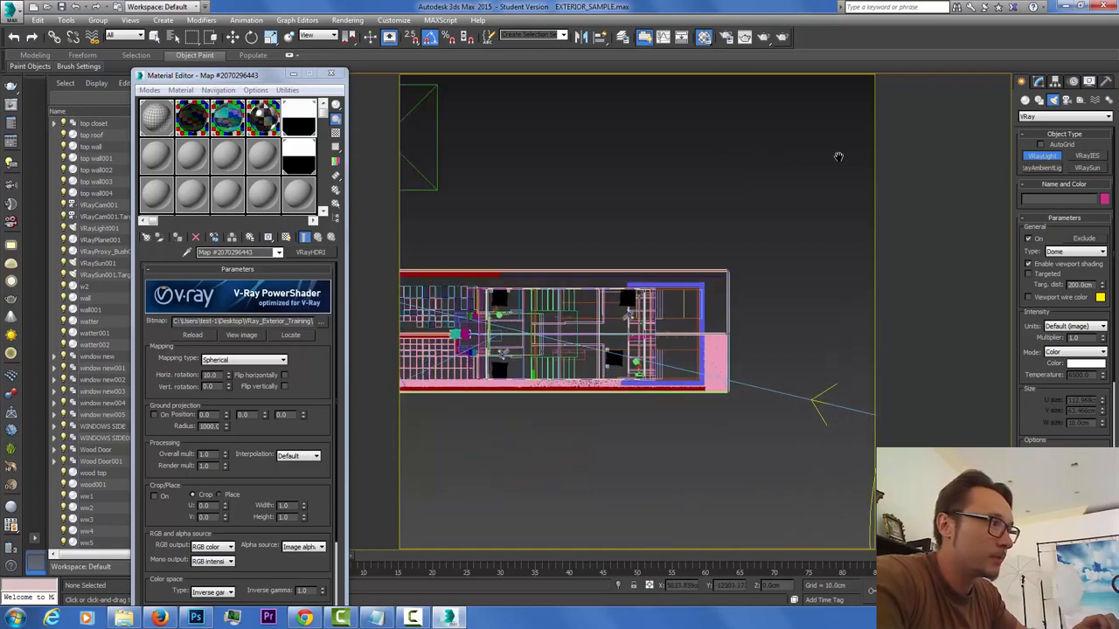
scroll(561, 322, up, 5)
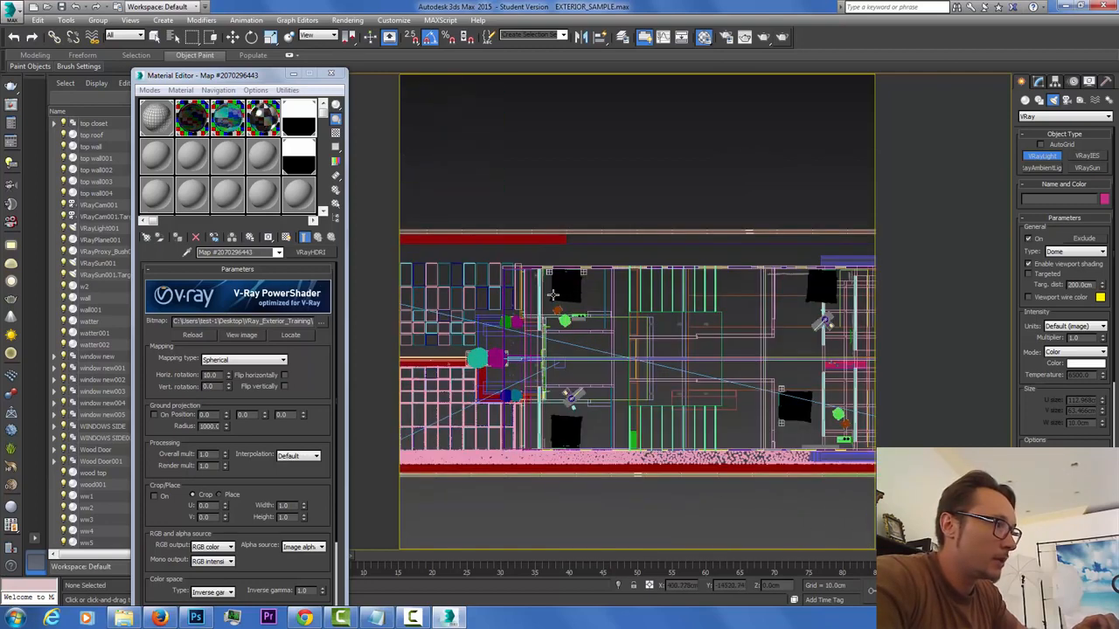
click(598, 330)
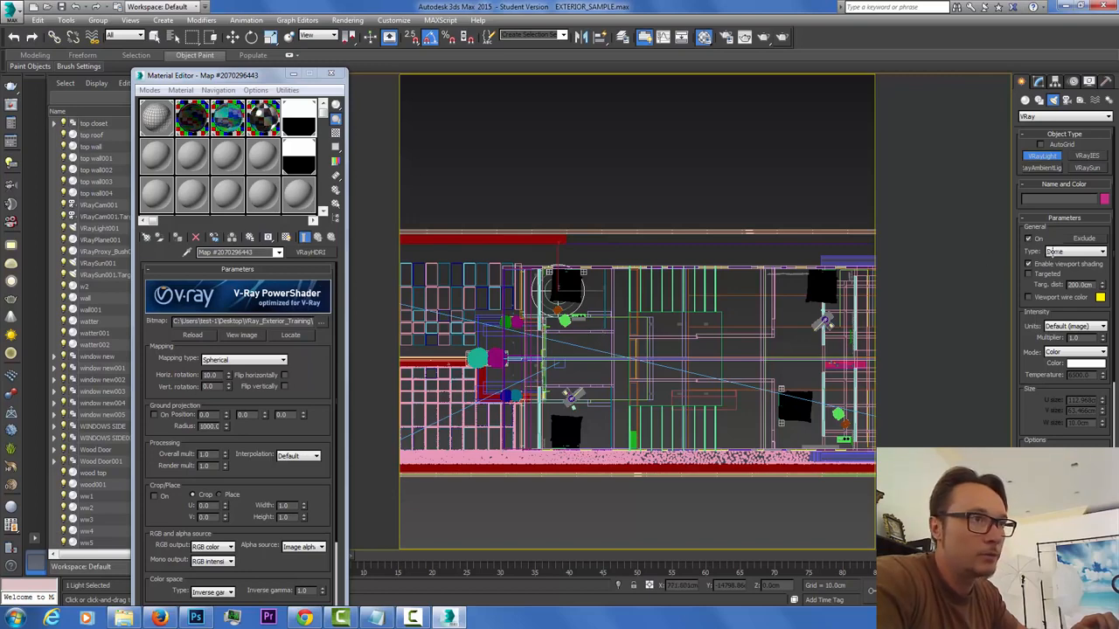
Change the new VRayLight to the Plane type and move it in the top view into the room behind the front facade.
click(1058, 251)
click(1059, 261)
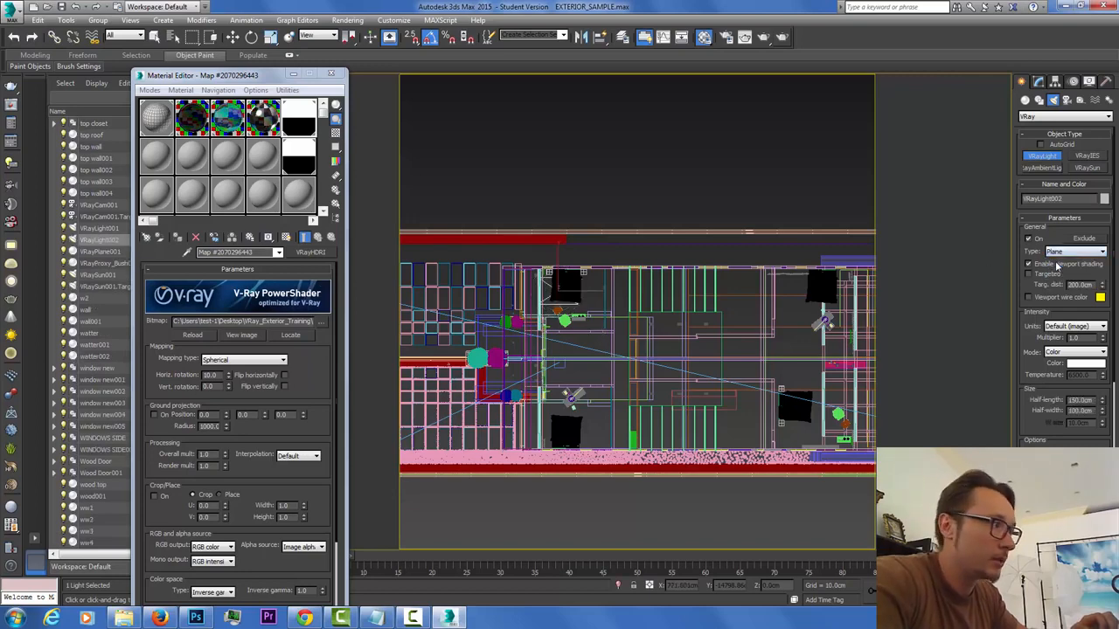
click(233, 37)
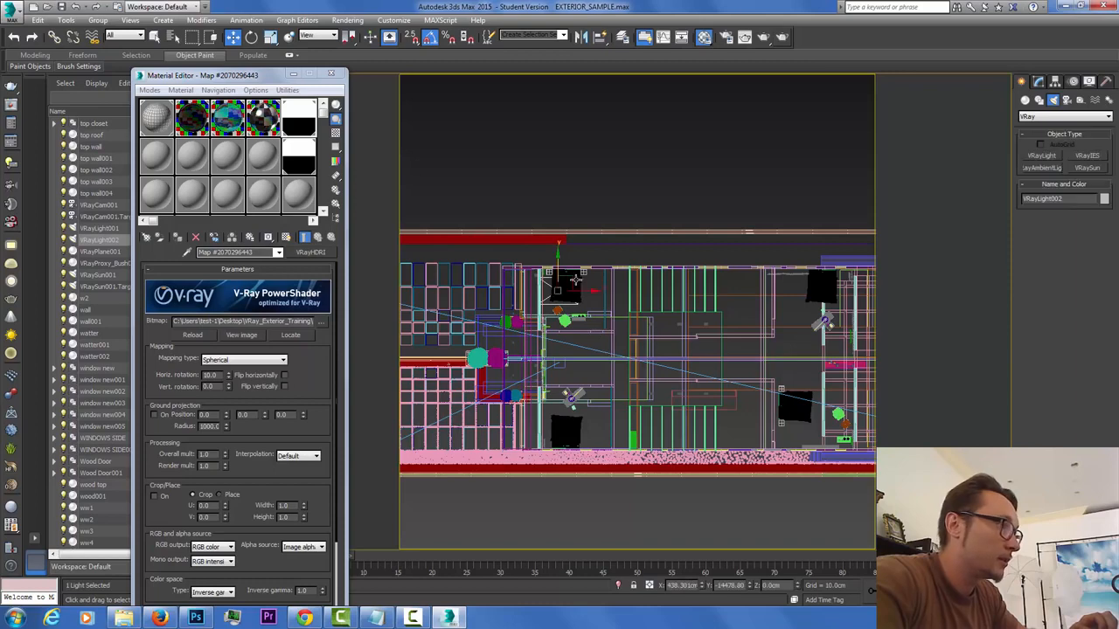
mouse_move(592, 291)
mouse_down()
mouse_move(601, 294)
mouse_move(592, 284)
mouse_up()
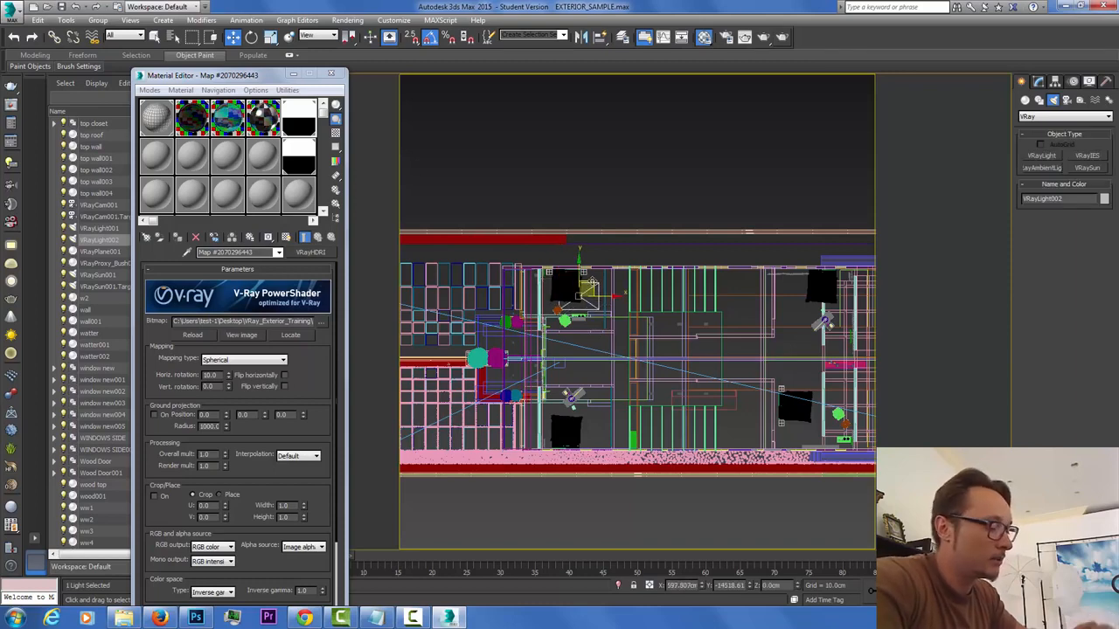
Raise the plane light in the front view to just below the upper-floor ceiling, at a Z of about 642.5 cm, and return to the camera view.
key(f)
scroll(611, 259, down, 8)
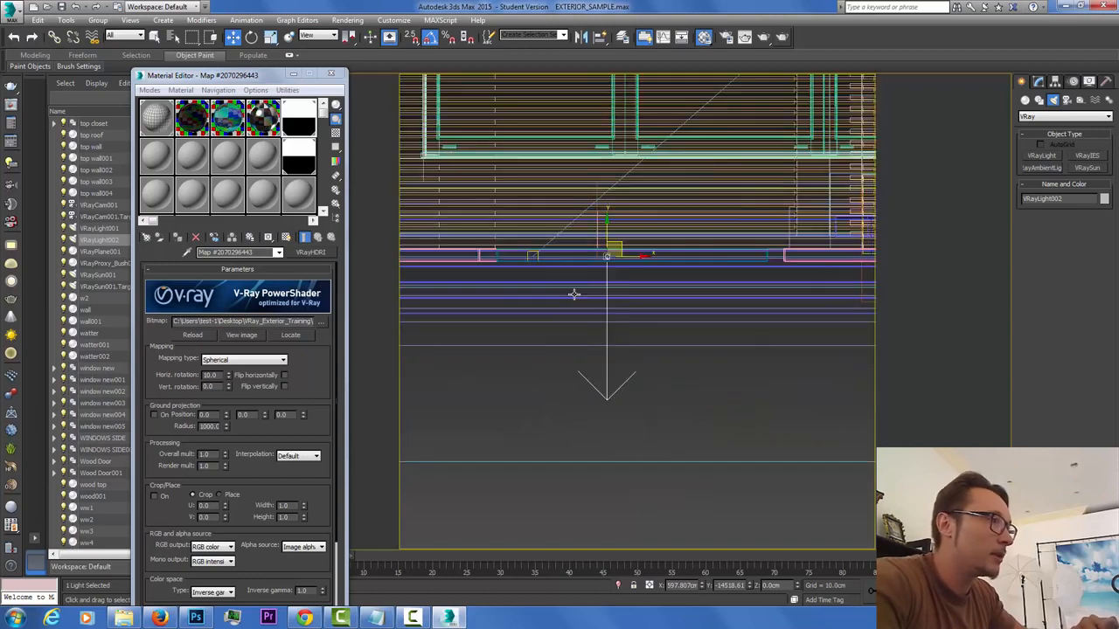
scroll(611, 258, down, 4)
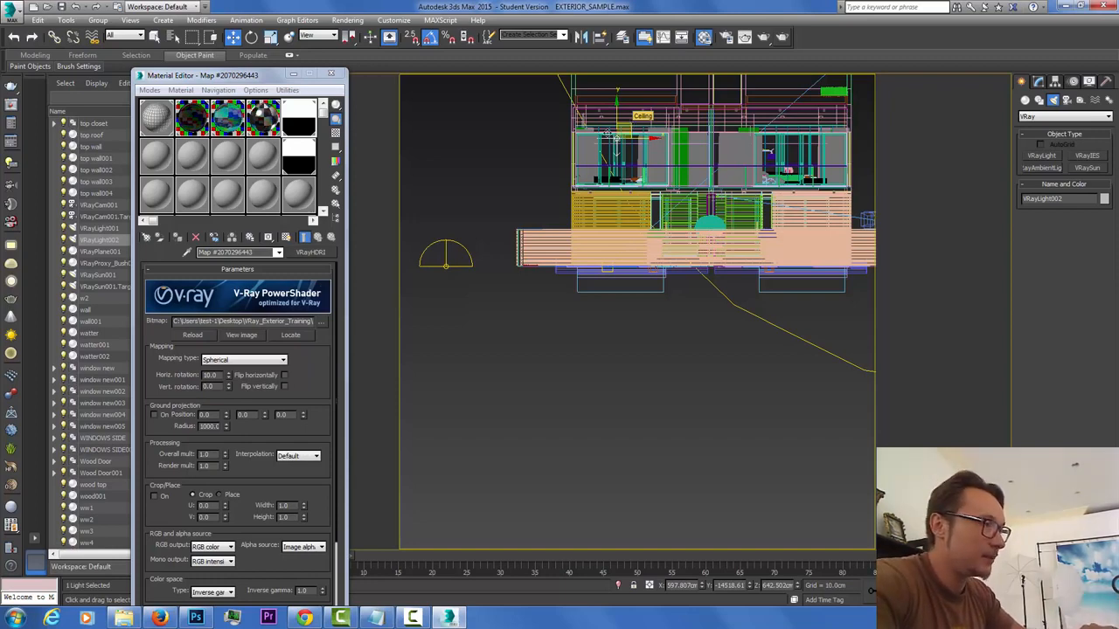
key(c)
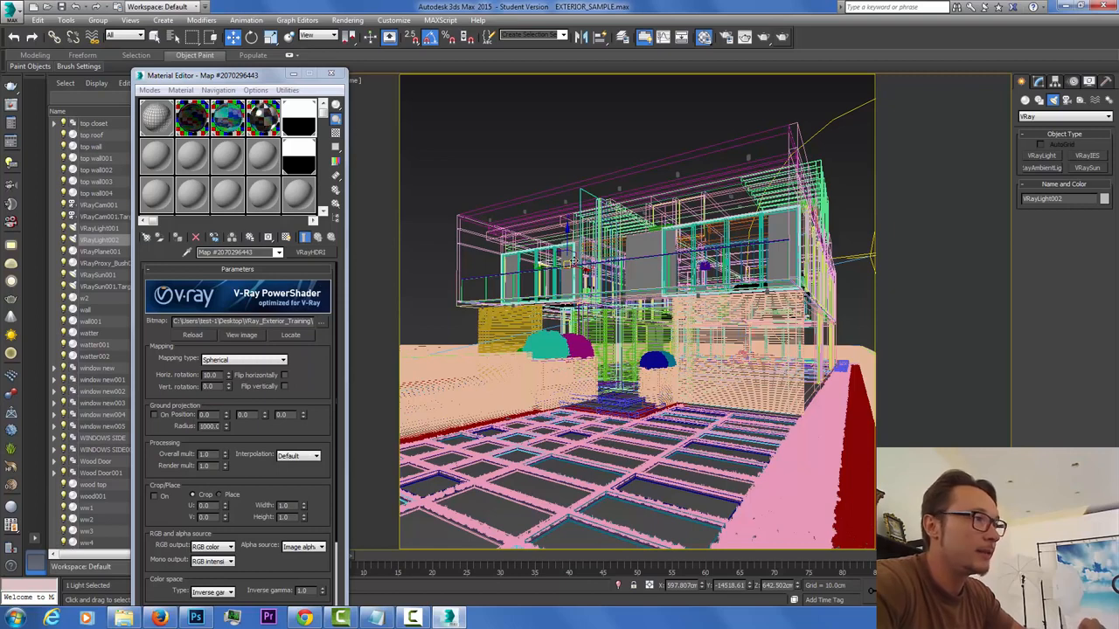
Set the plane light's intensity multiplier to 10.
click(1039, 81)
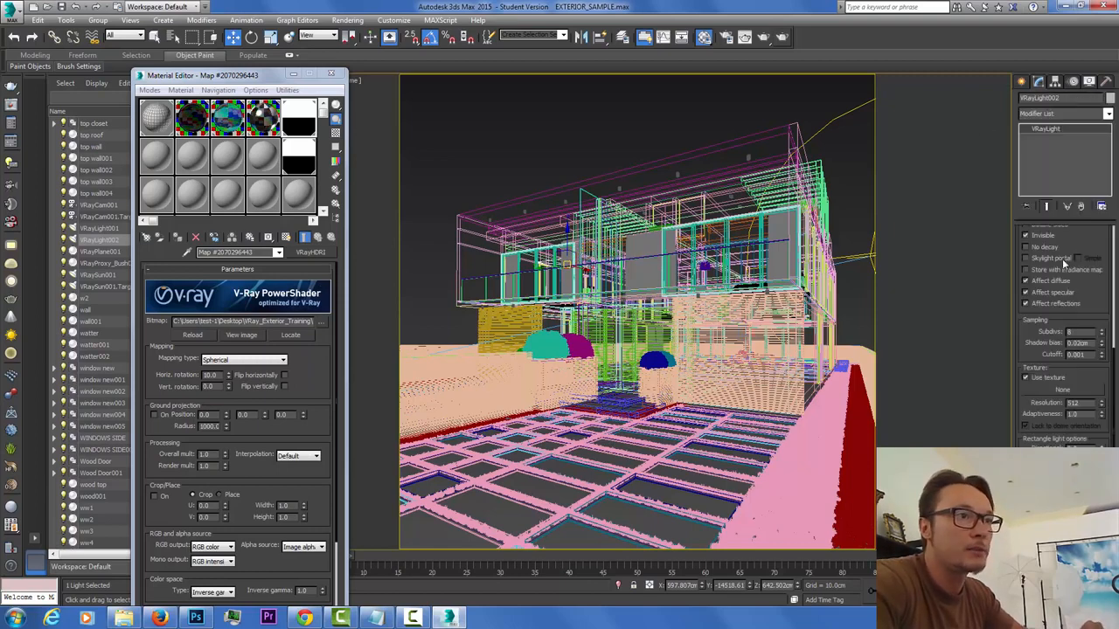
scroll(1080, 367, up, 3)
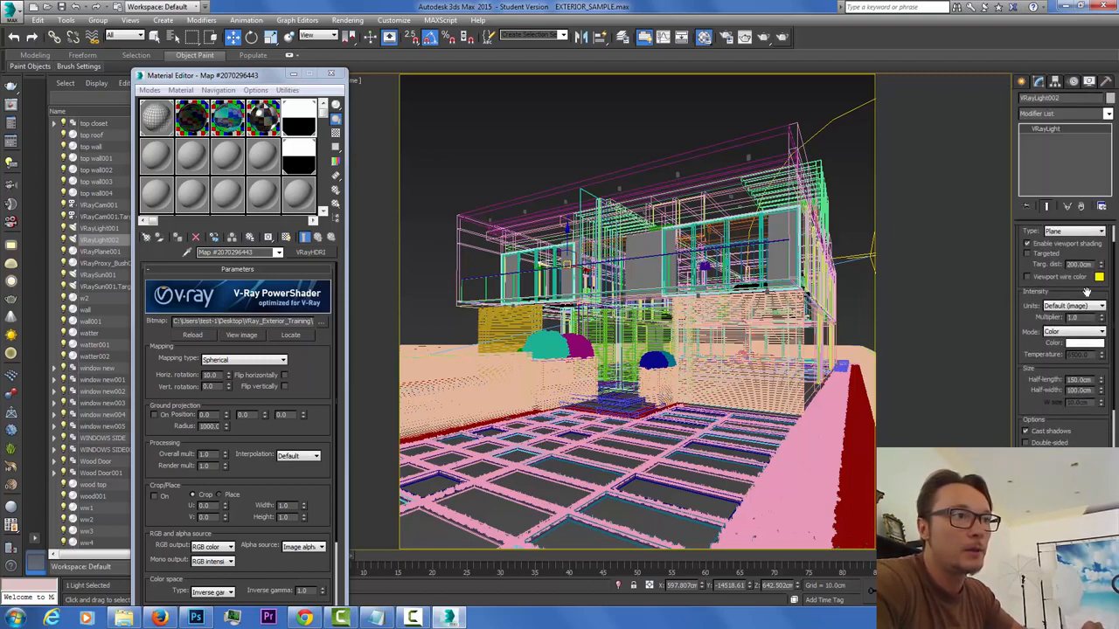
scroll(1072, 252, up, 2)
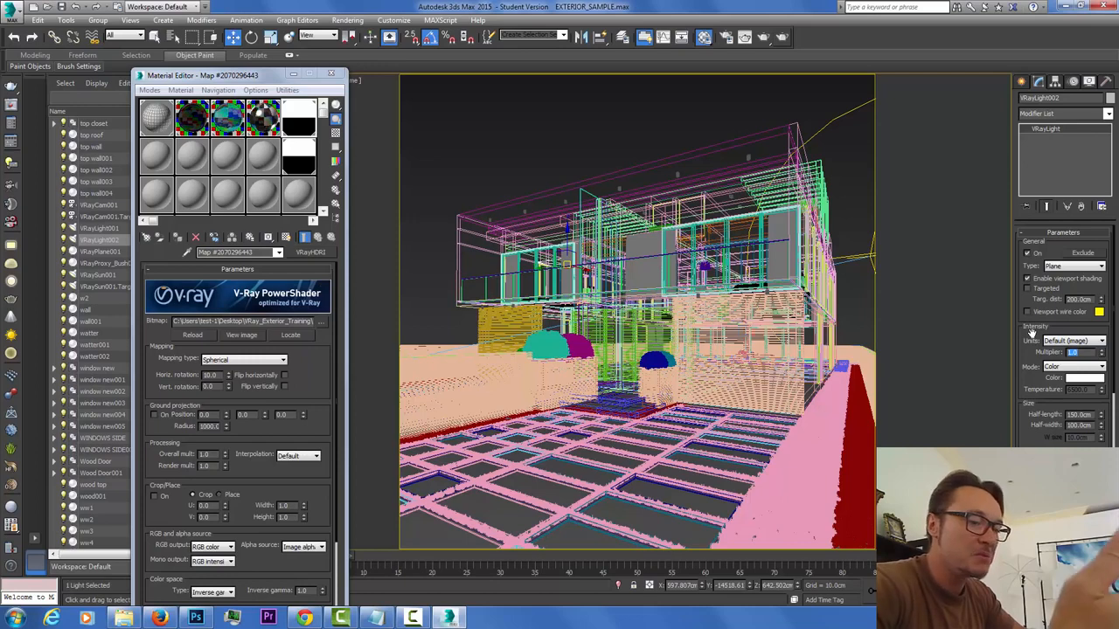
text(10)
key(Return)
text(2)
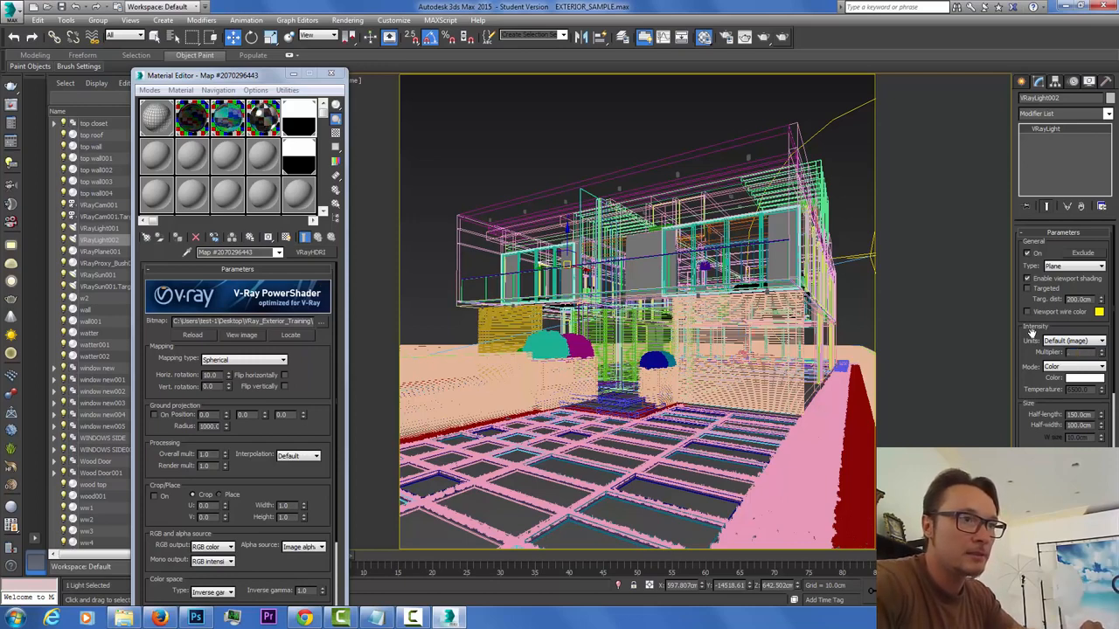
text(10)
key(Return)
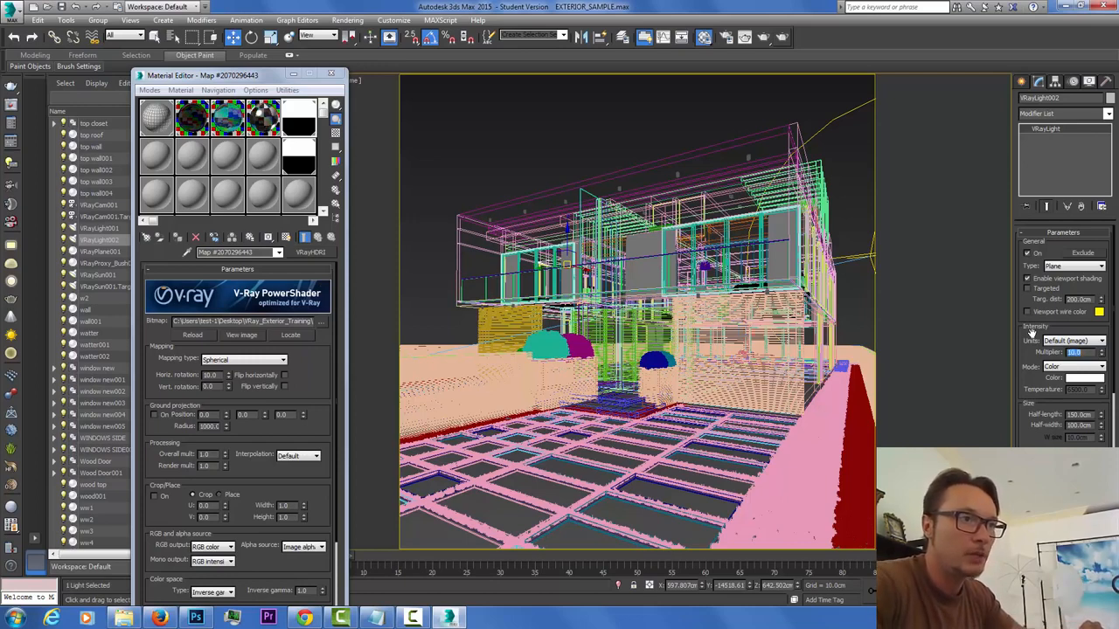
Give the plane light a pale warm yellow color of about hue 31 and saturation 101.
click(1077, 381)
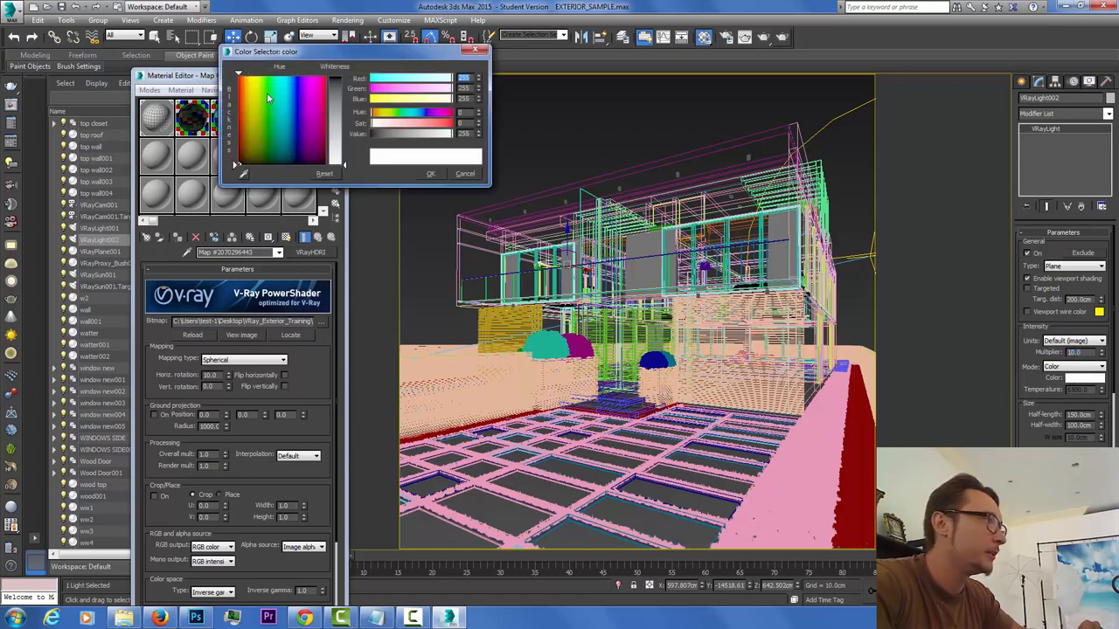
drag(269, 98, 249, 76)
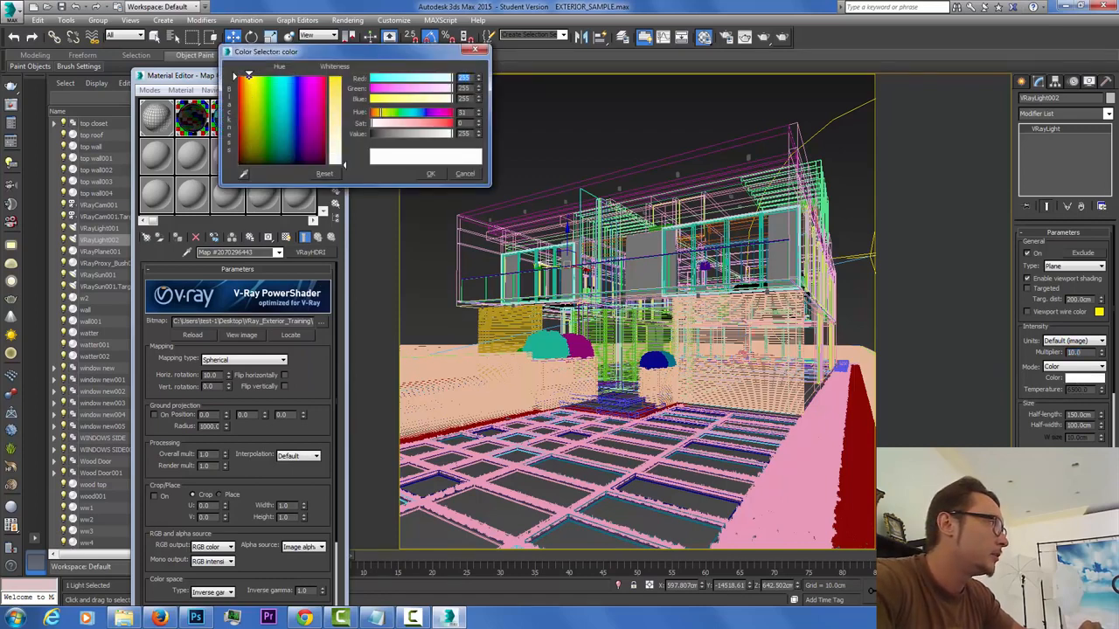
drag(336, 163, 336, 144)
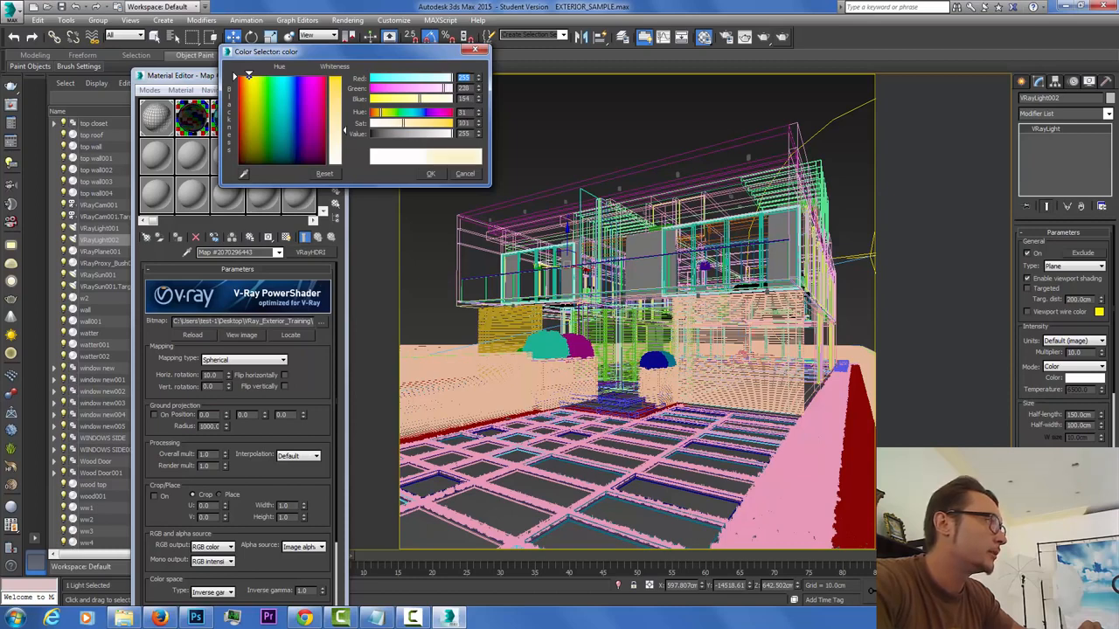
click(429, 172)
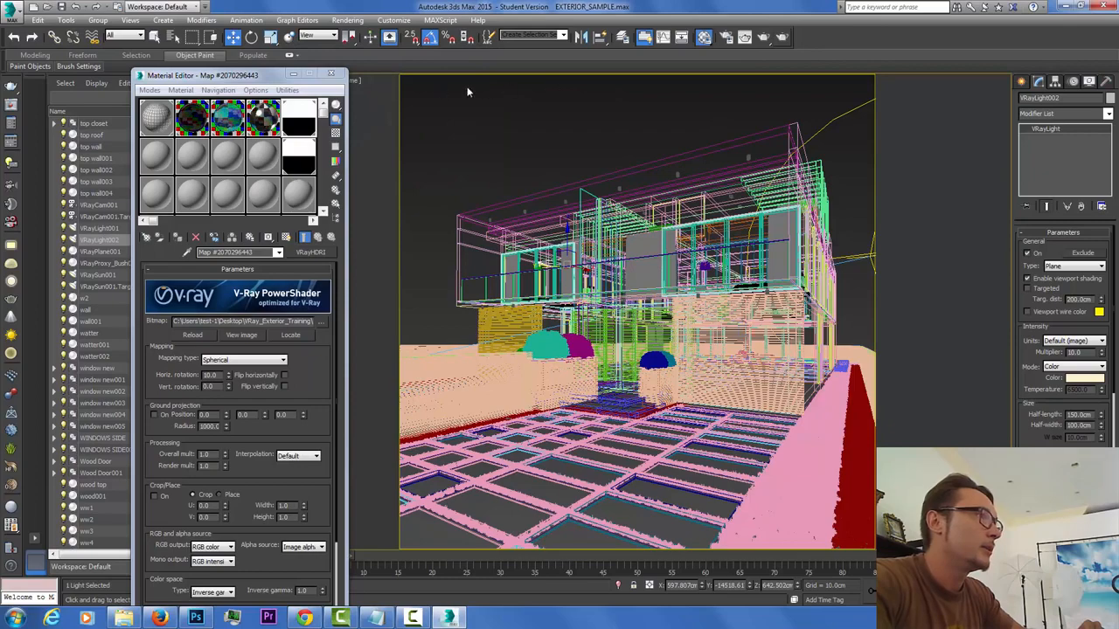
Test-render only a region around the lit upper-floor window in the V-Ray frame buffer, check it enlarged, and stop the render.
click(726, 38)
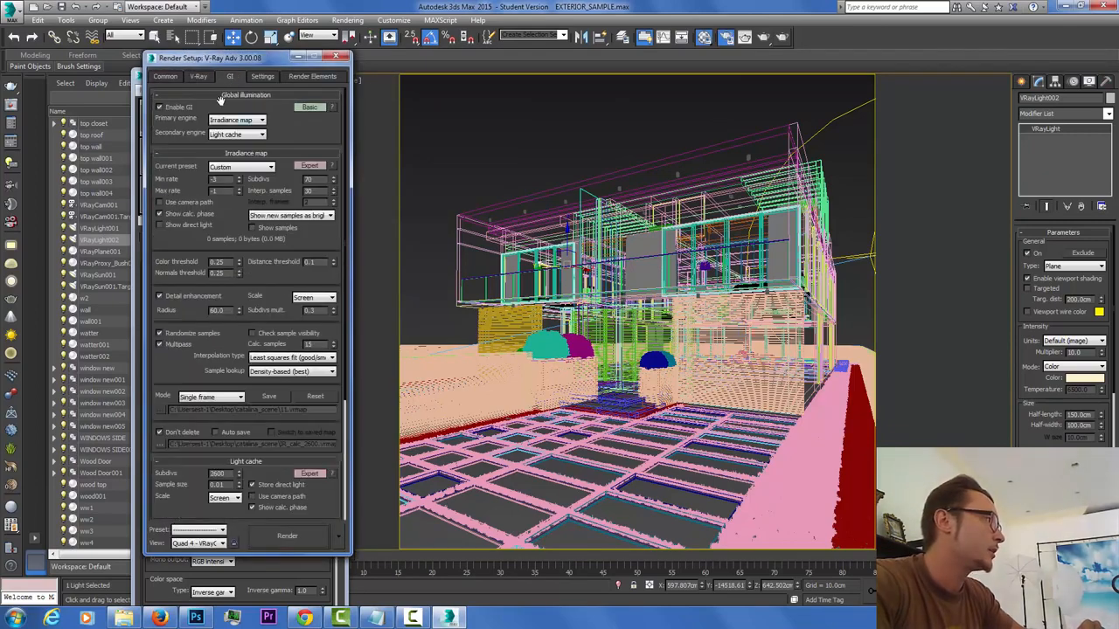
click(277, 117)
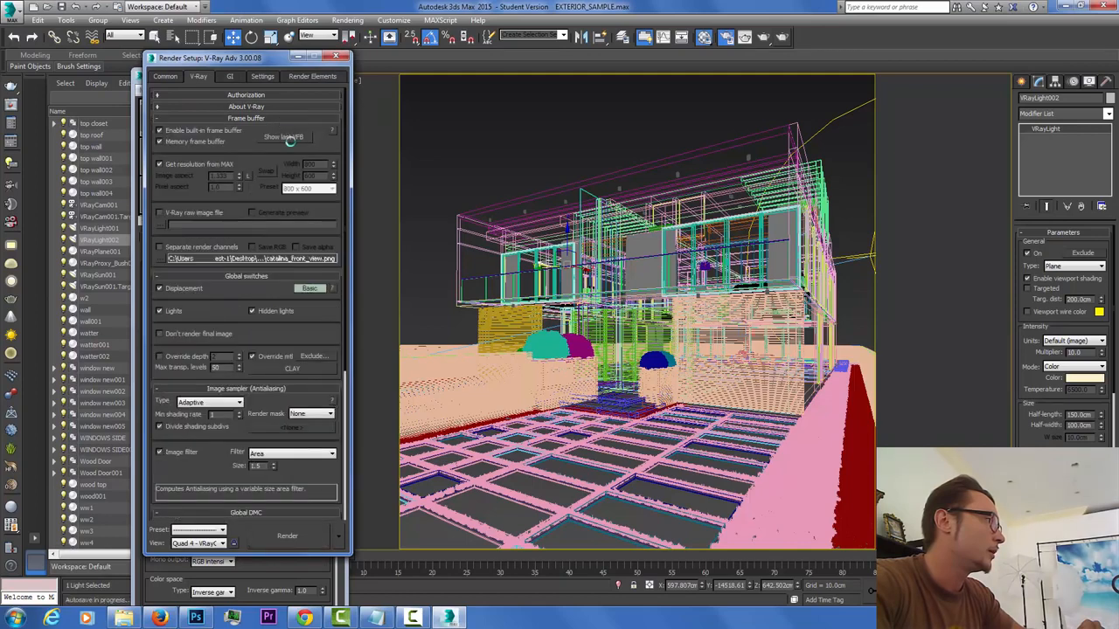
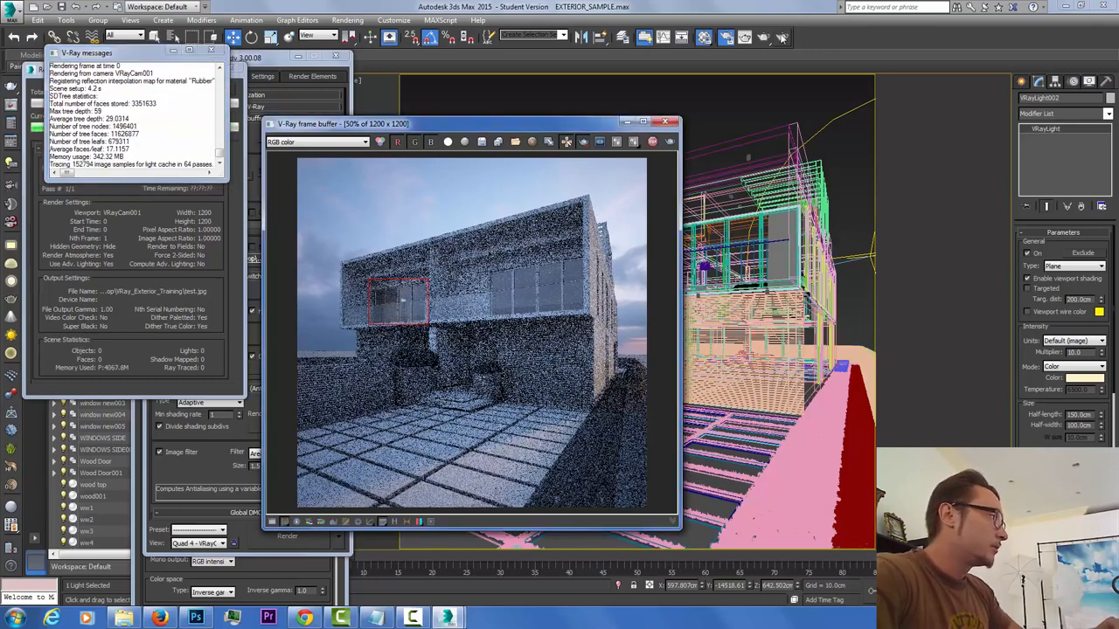
scroll(415, 308, up, 2)
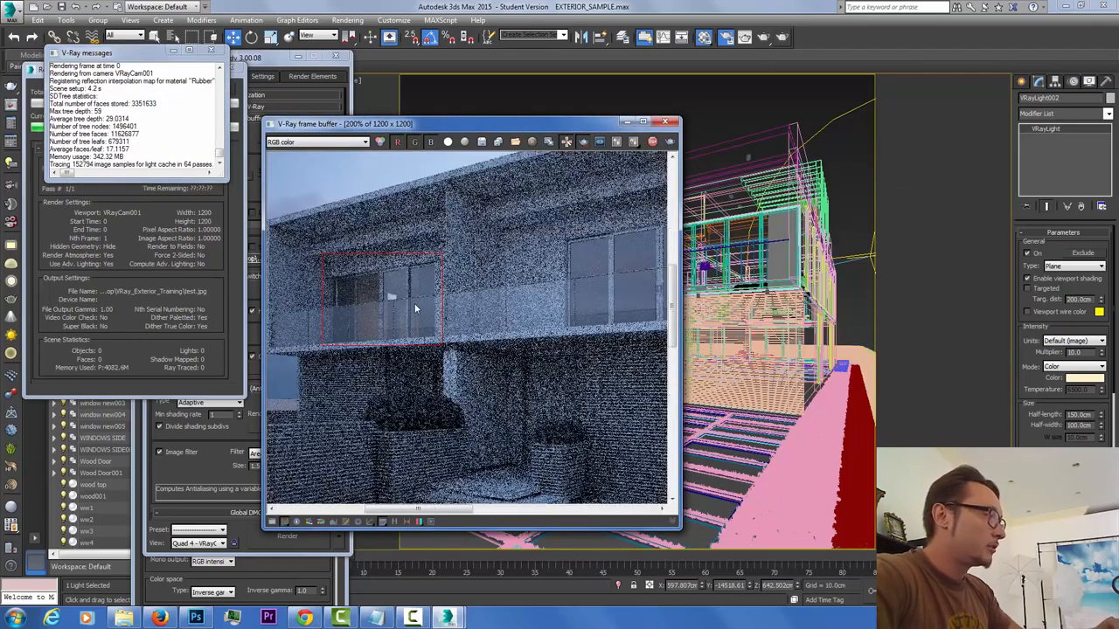
scroll(415, 307, down, 1)
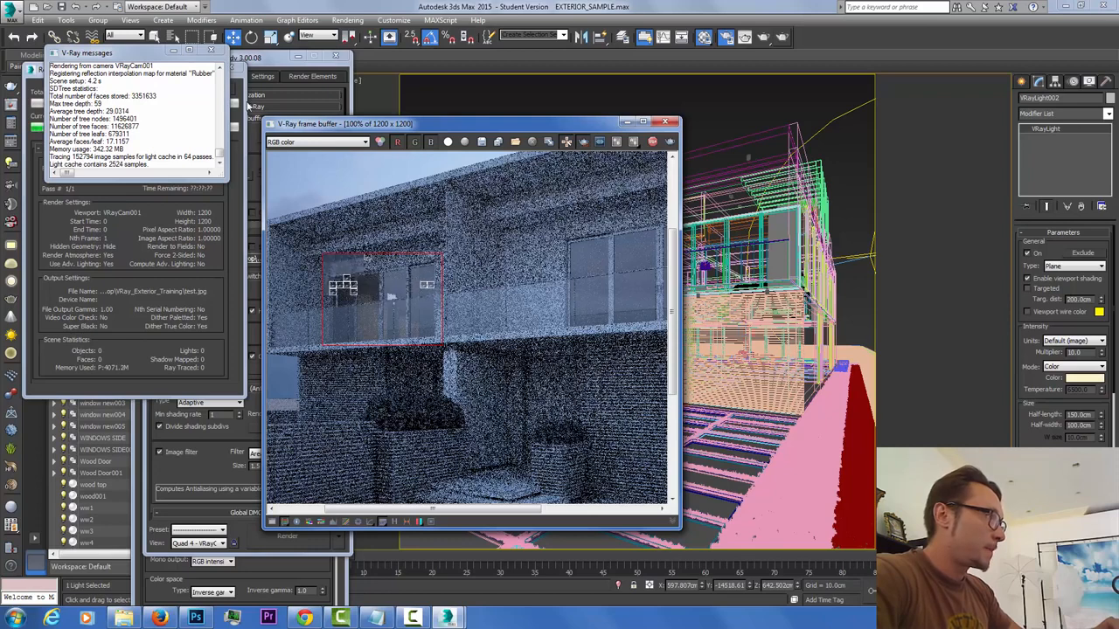
click(212, 51)
click(219, 92)
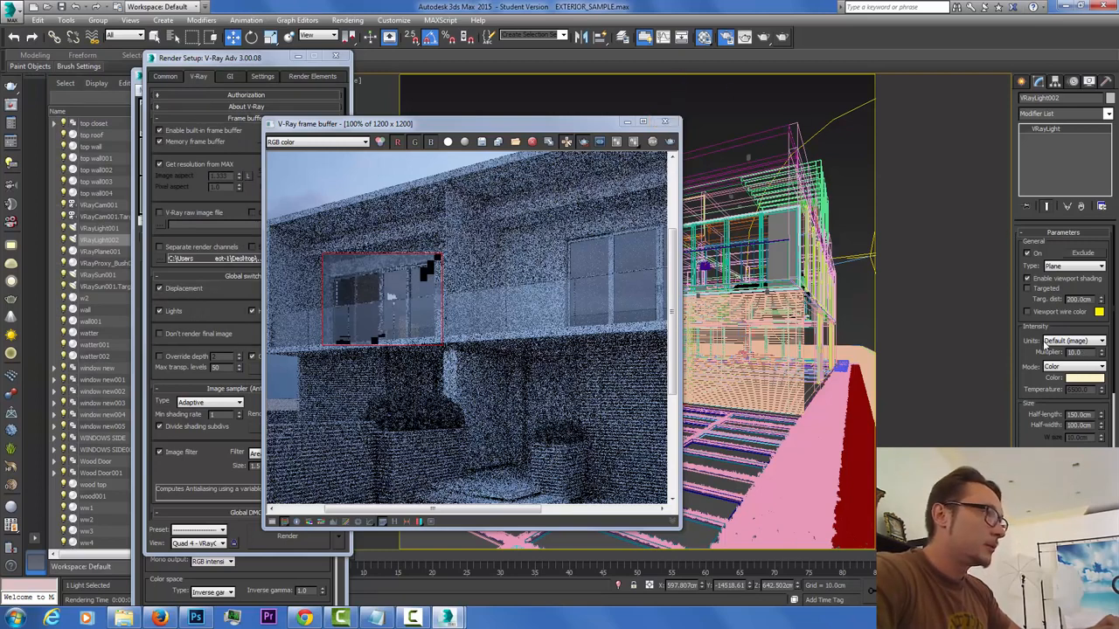
Set the first interior plane light's multiplier to 50 and test-render the framed region around the smaller upper-floor window.
click(1081, 356)
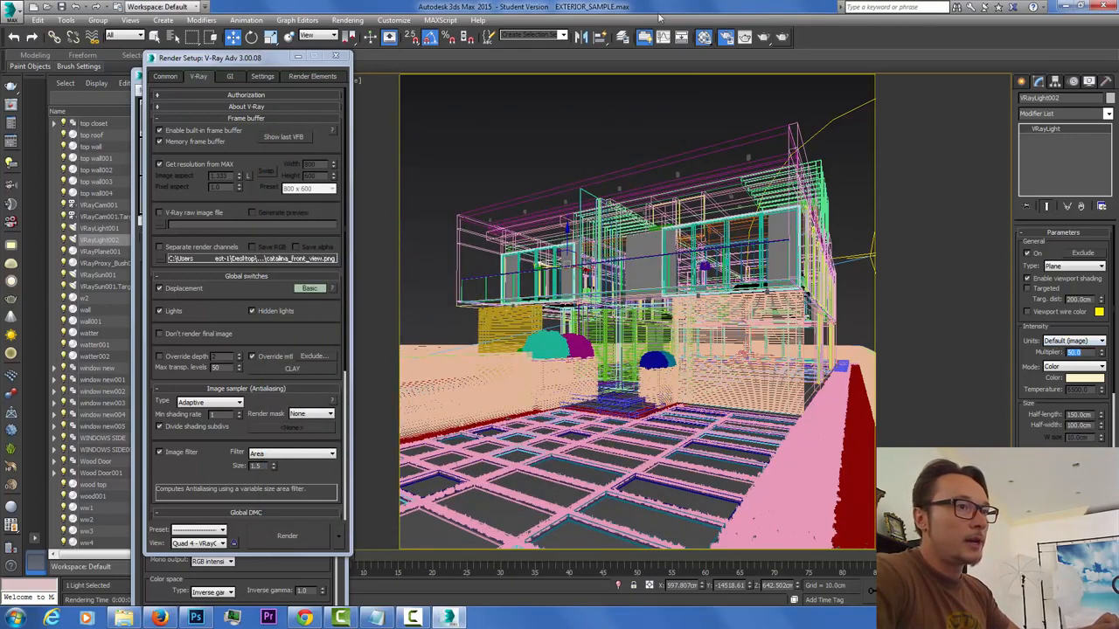
click(785, 35)
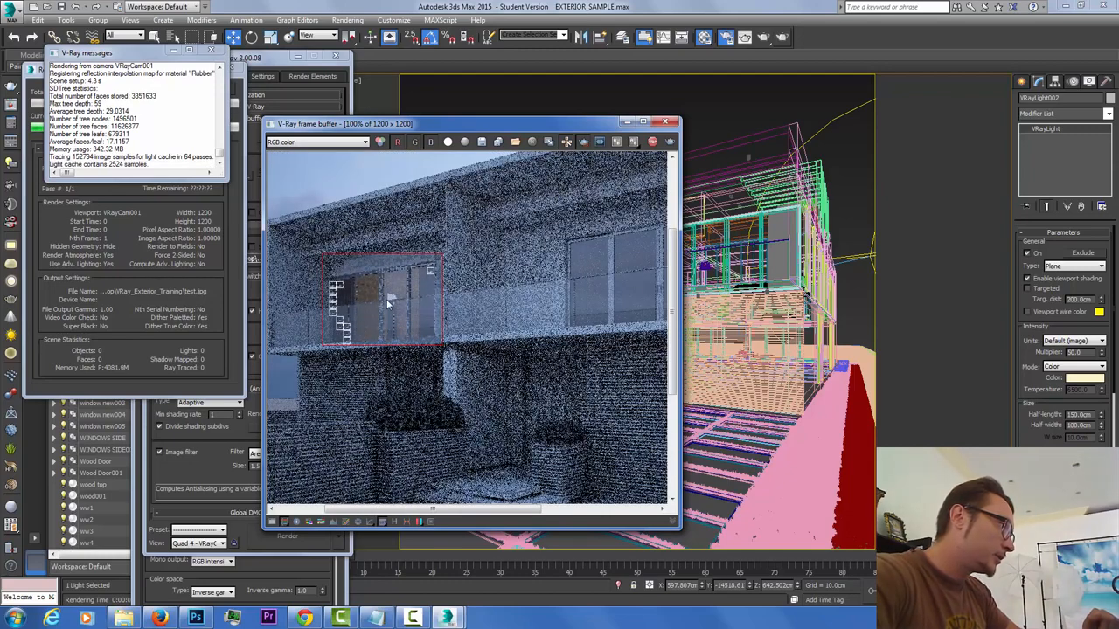
scroll(376, 303, up, 1)
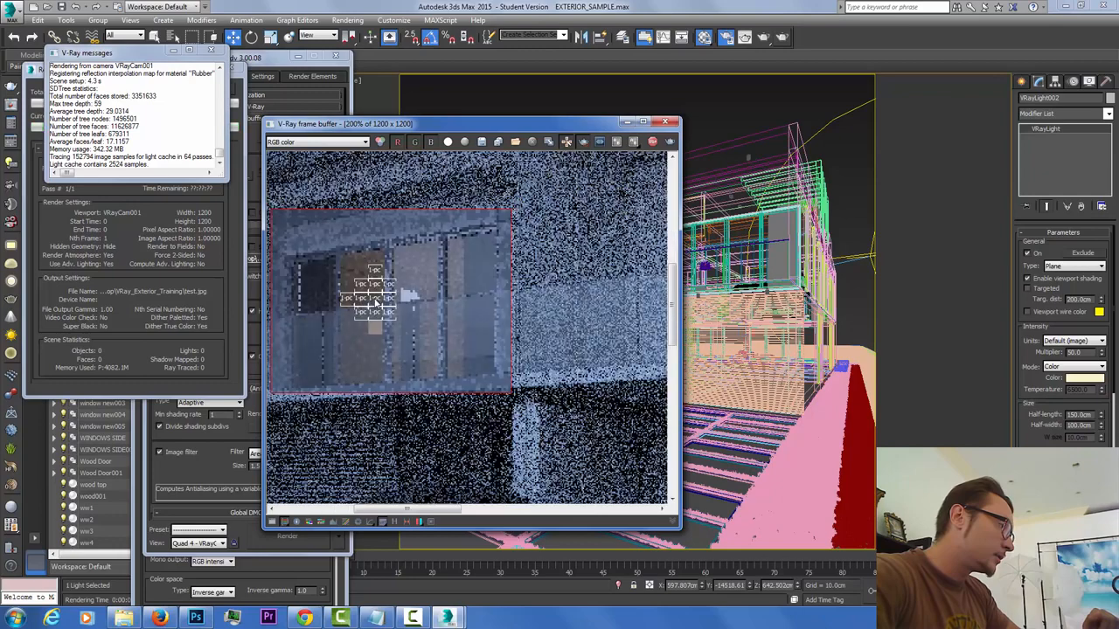
scroll(407, 285, down, 1)
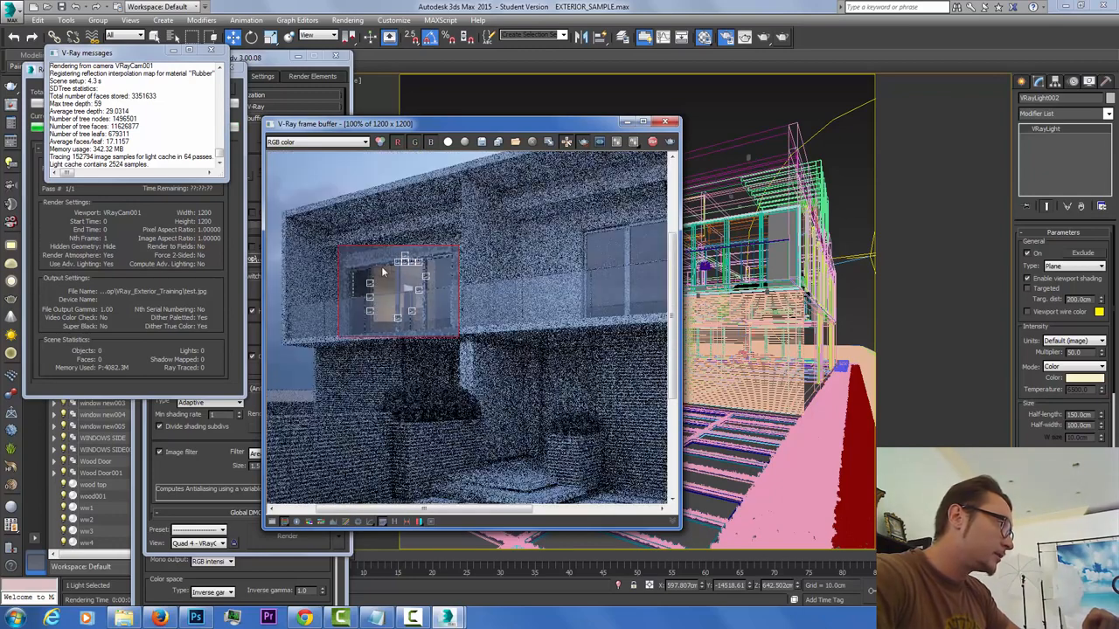
click(567, 143)
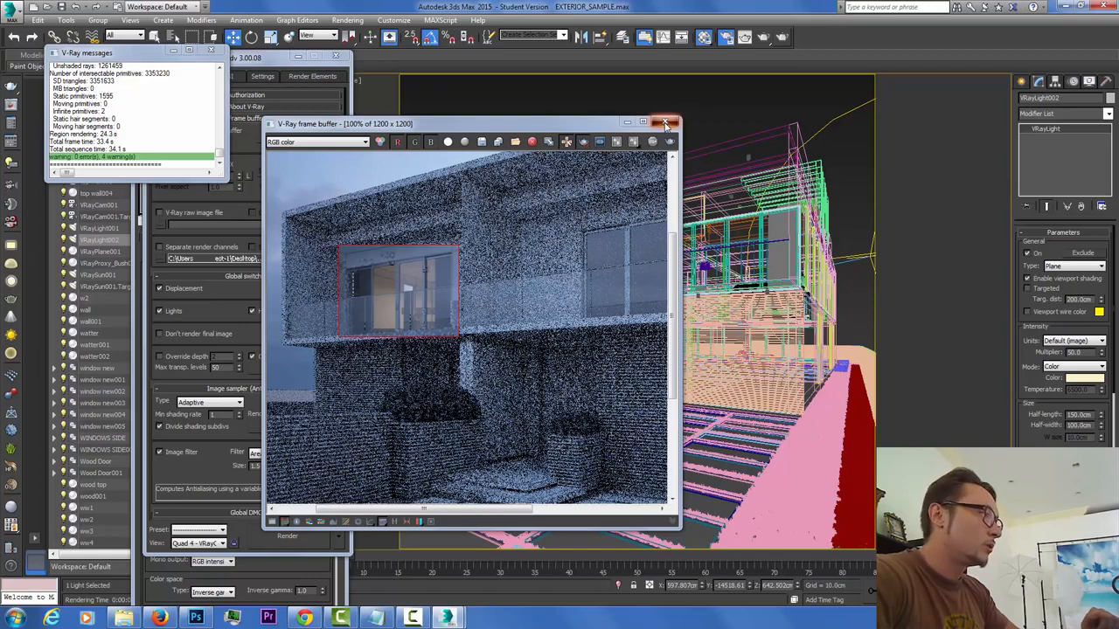
click(666, 124)
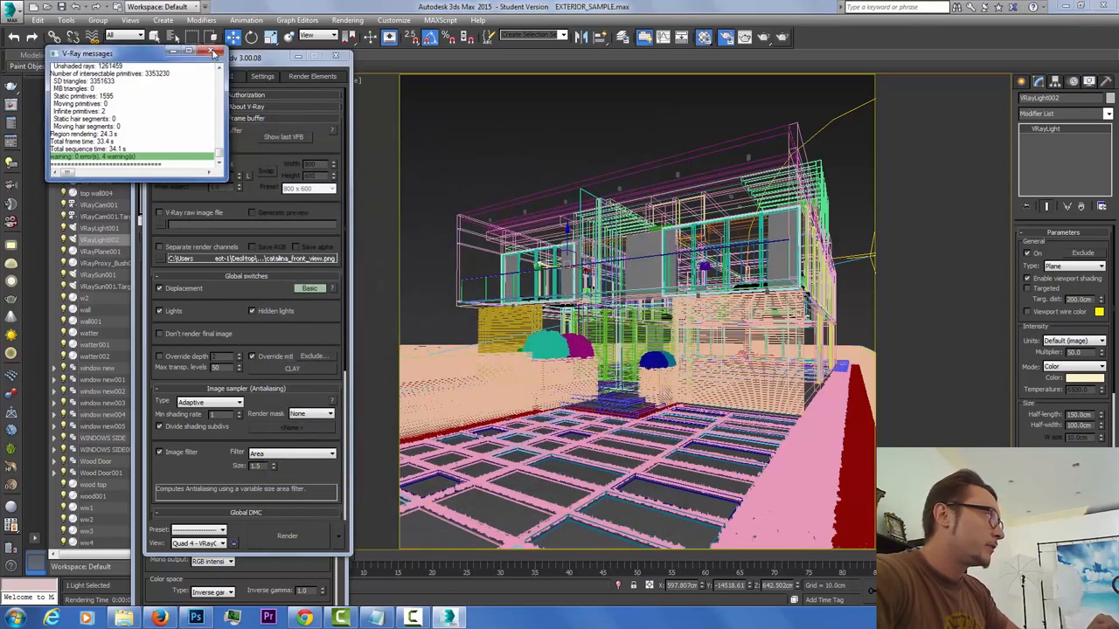
click(213, 53)
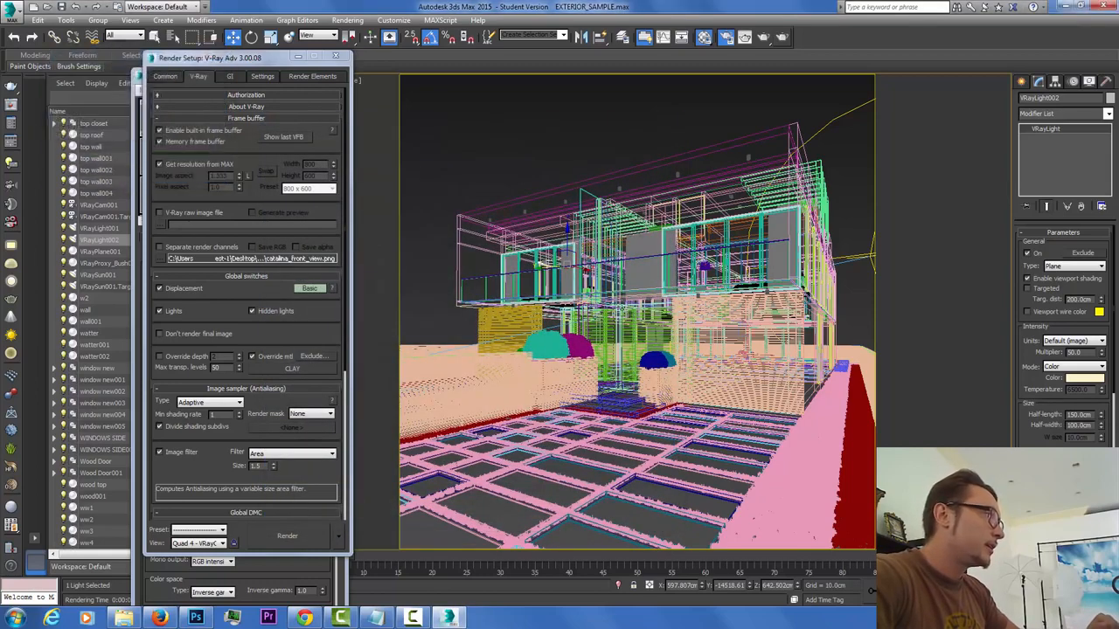
Duplicate the interior plane light as a single independent copy placed behind the wide upper-floor windows.
click(539, 242)
shift+drag(542, 245, 711, 257)
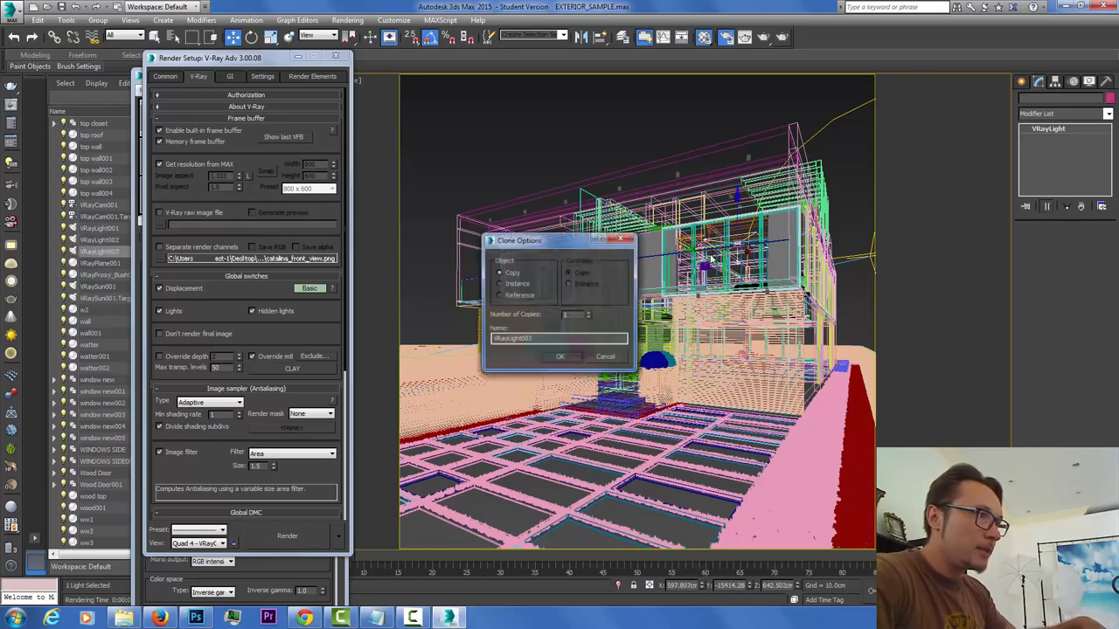
click(561, 356)
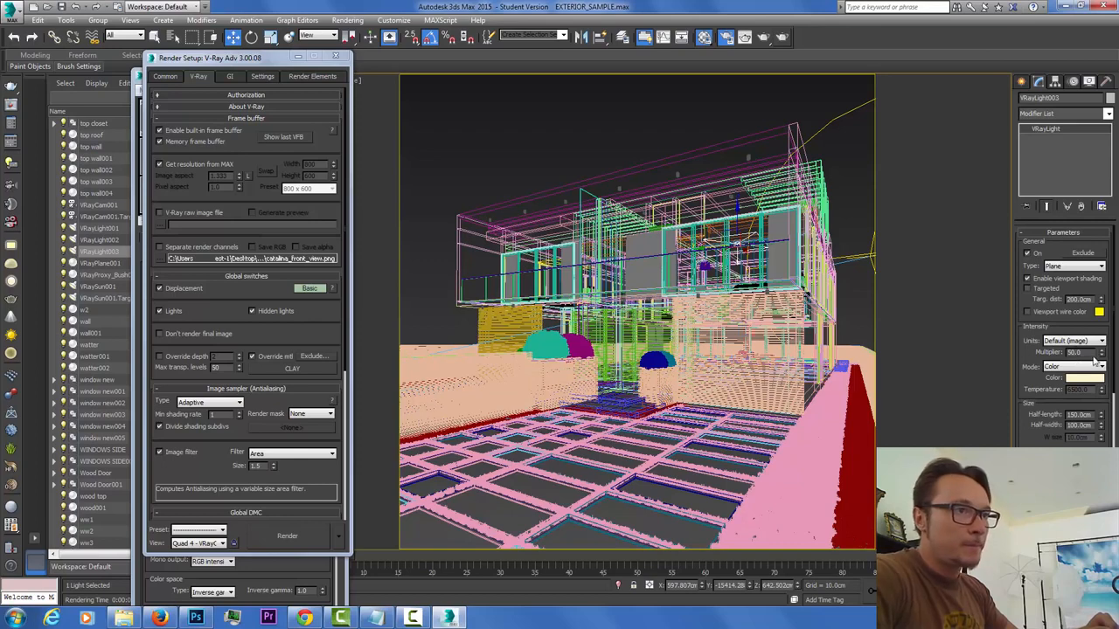
Set the duplicated plane light's multiplier to 75.
double_click(1075, 352)
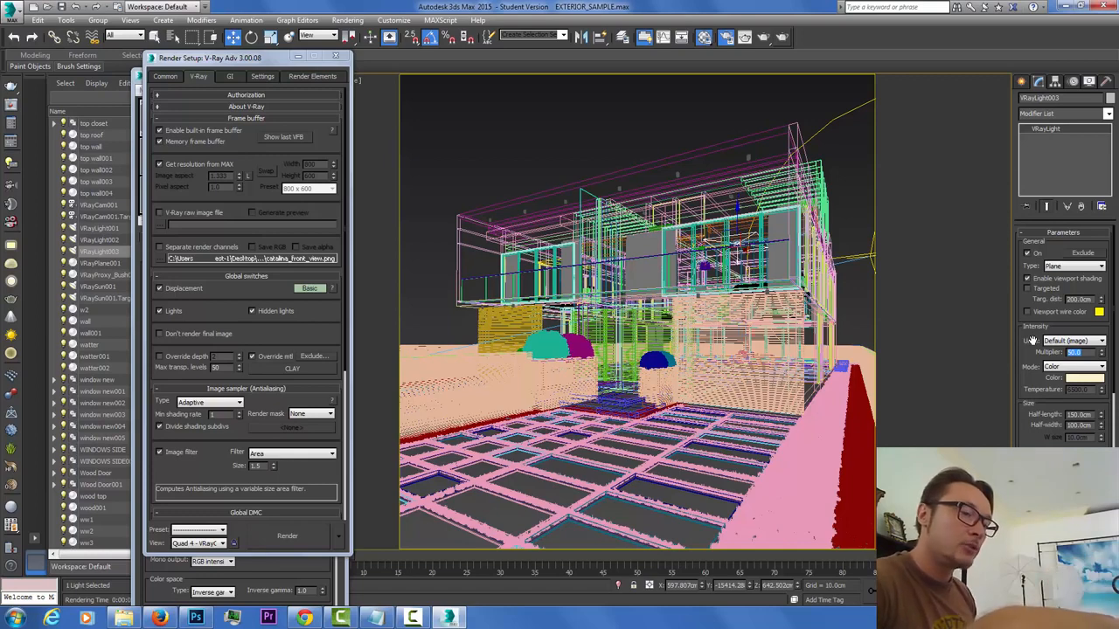
text(75)
key(Return)
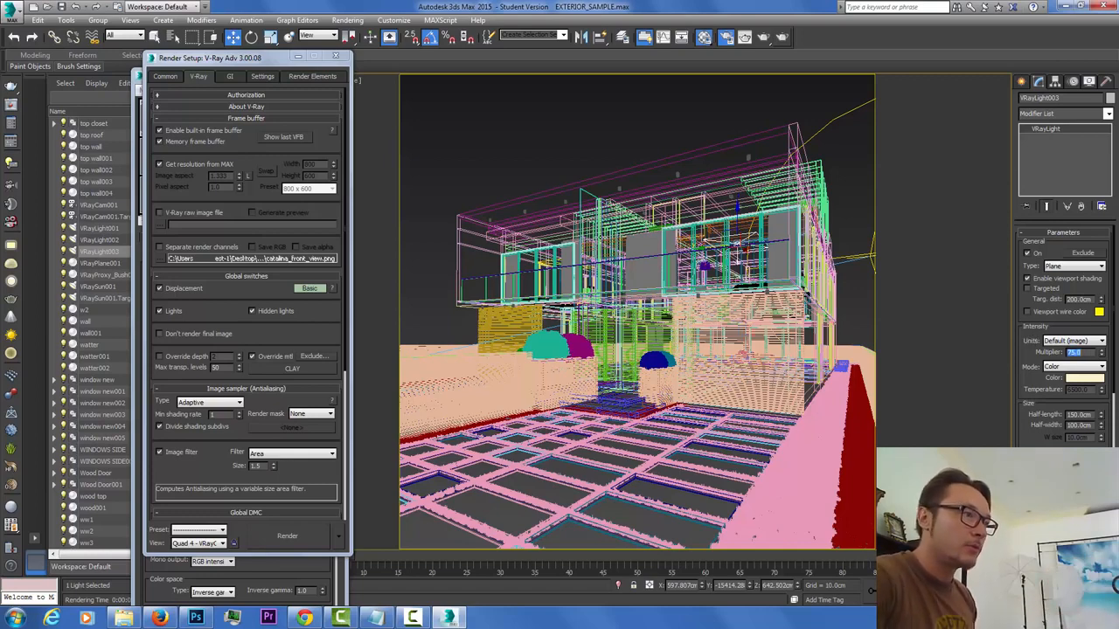
Check the first interior light's settings, and set the multiplier of the light behind the wide upper-floor windows to 65.
click(560, 261)
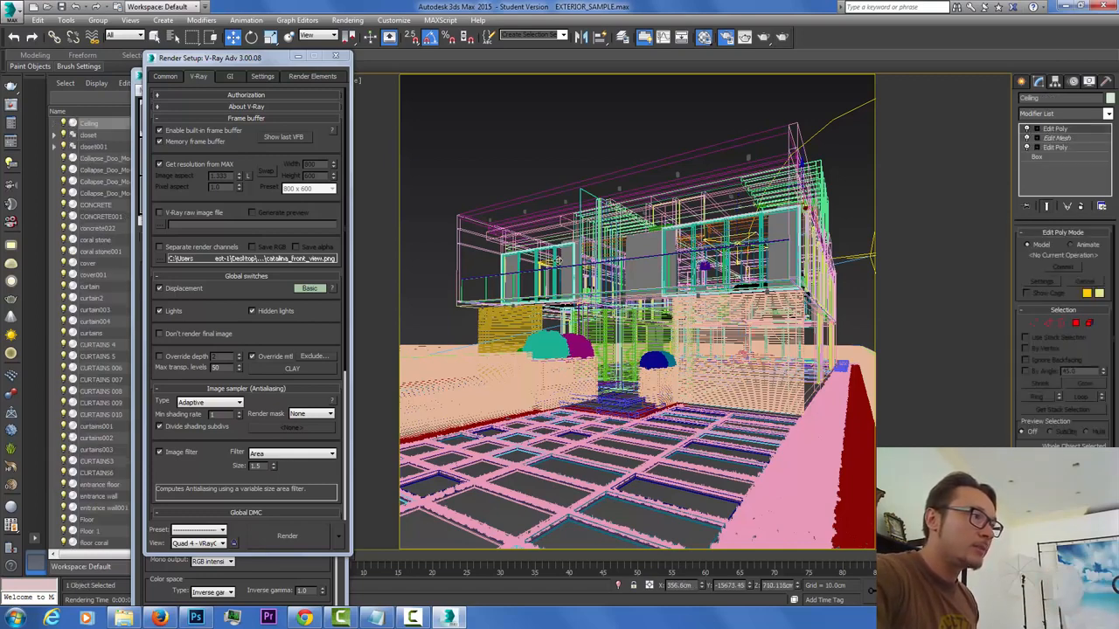
click(549, 264)
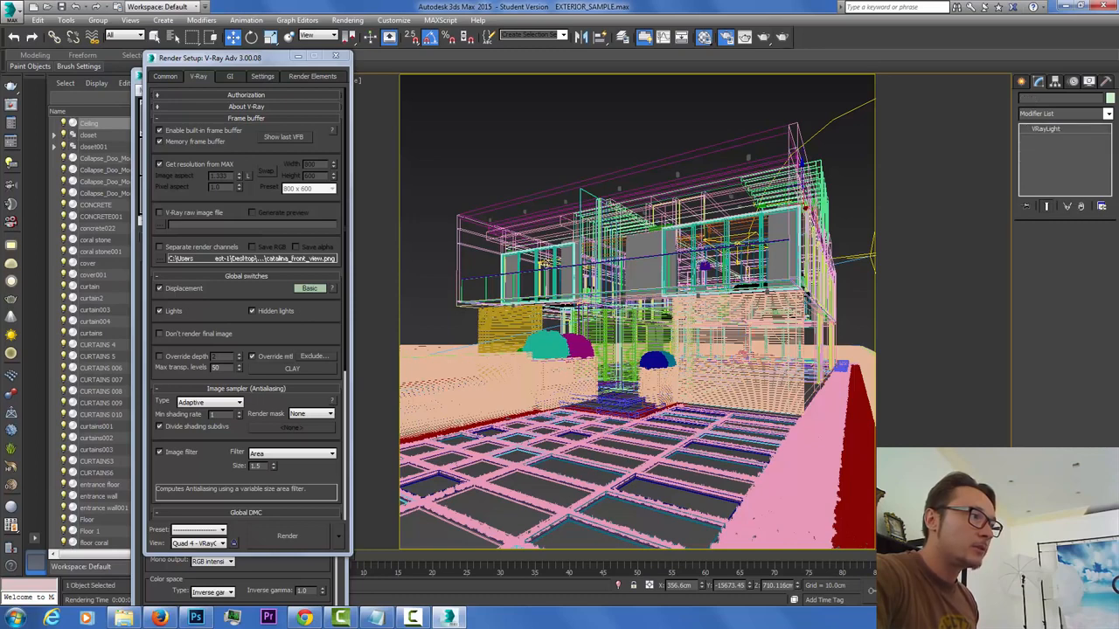
click(557, 266)
click(667, 272)
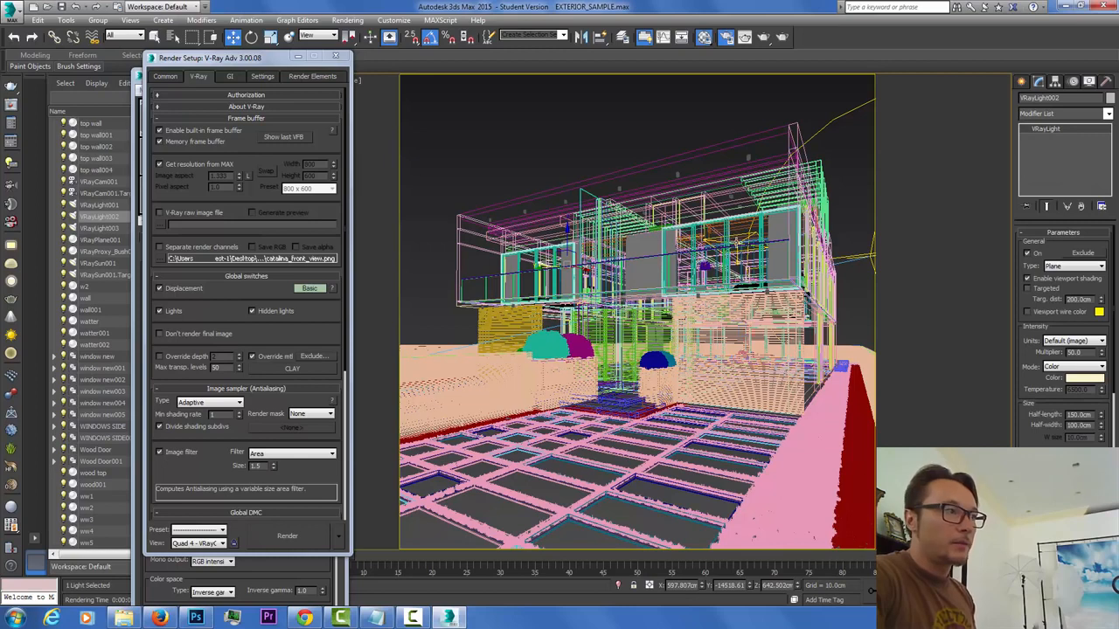
click(739, 247)
click(737, 243)
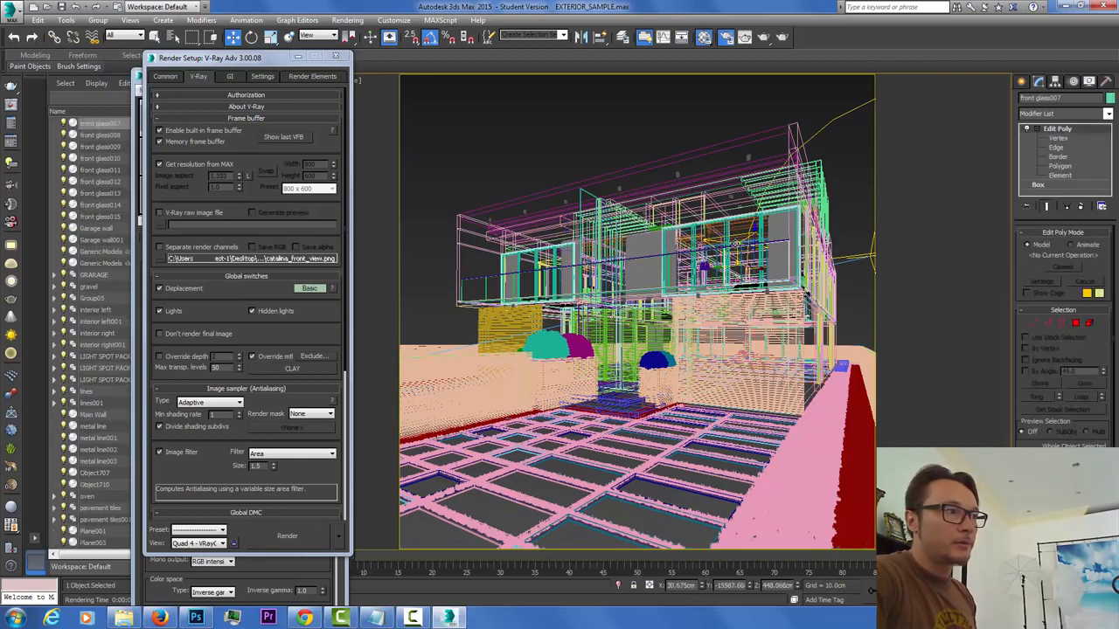
click(735, 243)
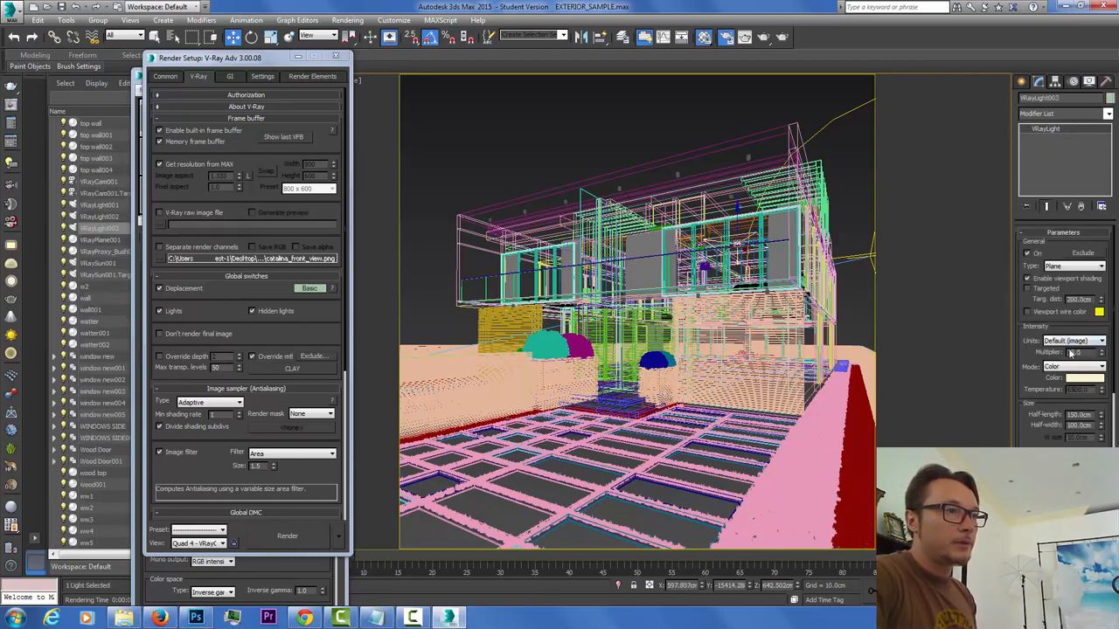
text(65.0)
key(Return)
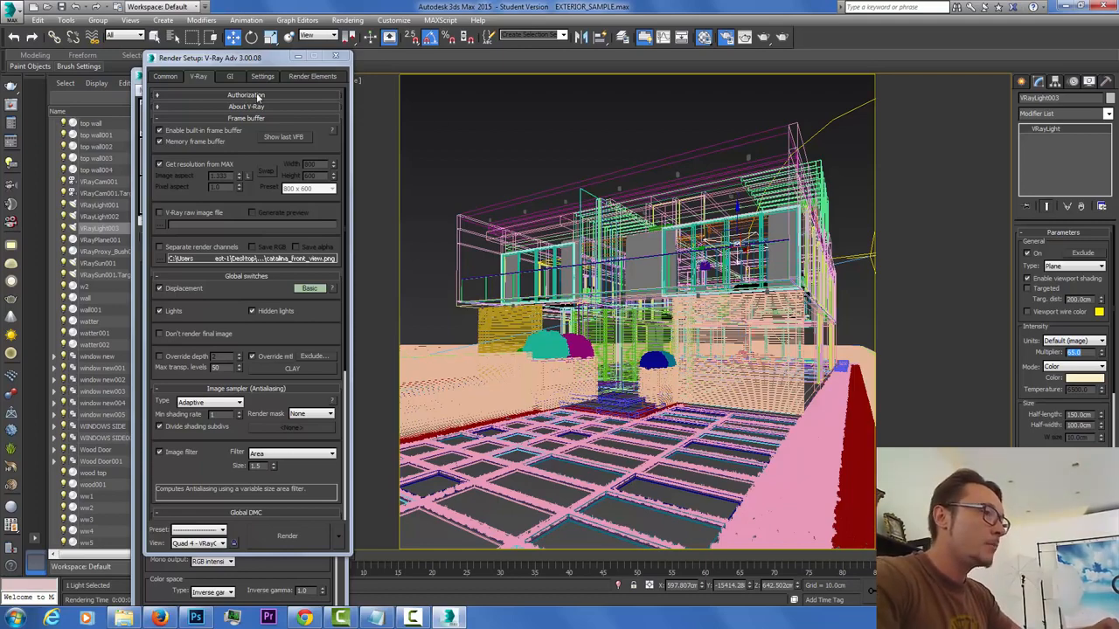
Reopen the last rendered frame, mark a render region around the wide upper-floor windows, and render it.
click(287, 137)
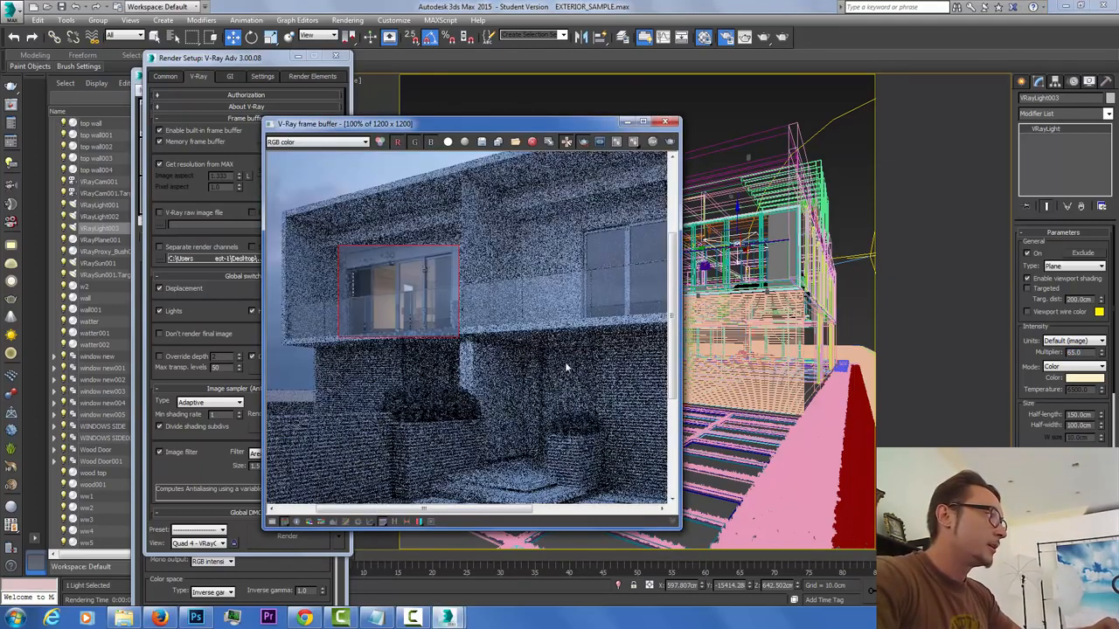
drag(516, 509, 598, 517)
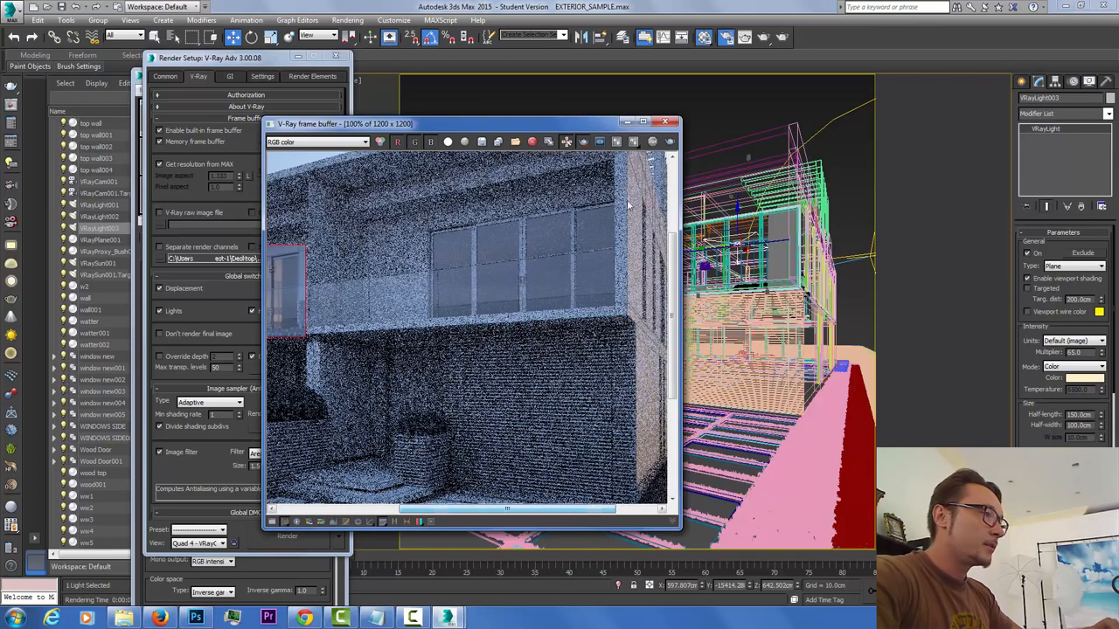
drag(447, 308, 423, 328)
click(781, 37)
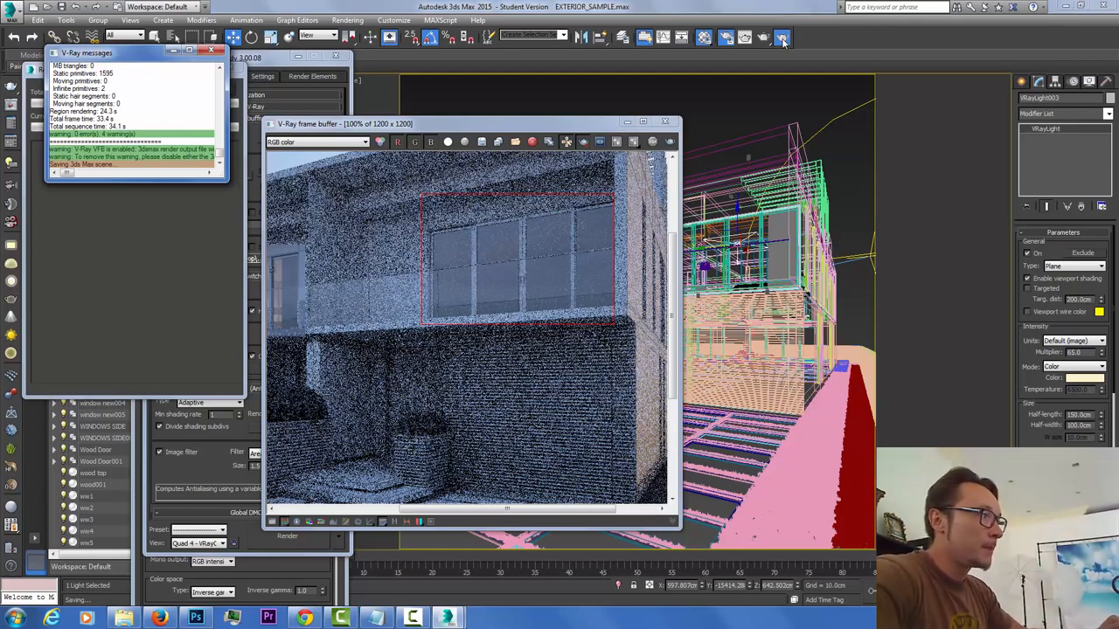
click(782, 38)
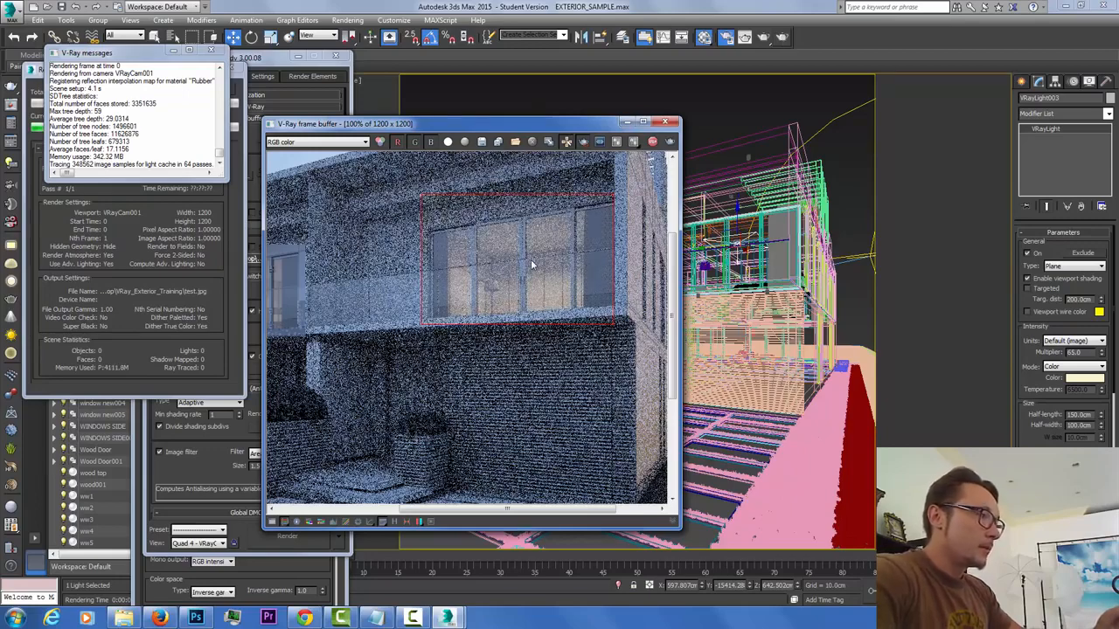
Examine the interior lighting through the wide upper-floor windows in the region render, and close the render windows.
scroll(531, 259, down, 1)
scroll(525, 292, up, 1)
scroll(540, 301, up, 1)
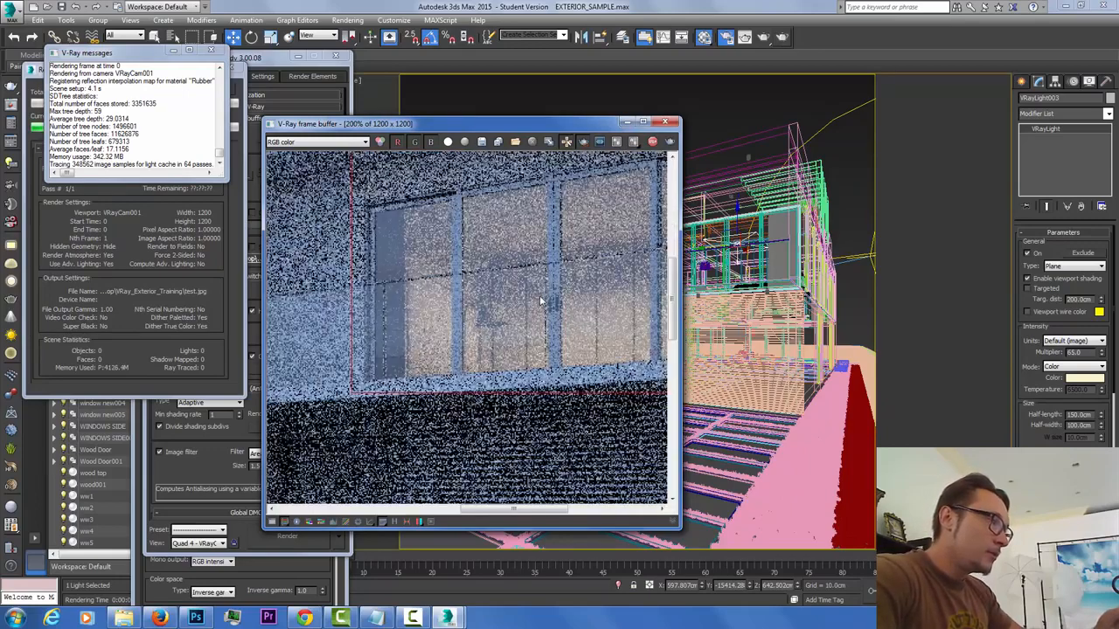
scroll(540, 302, down, 2)
scroll(526, 301, up, 1)
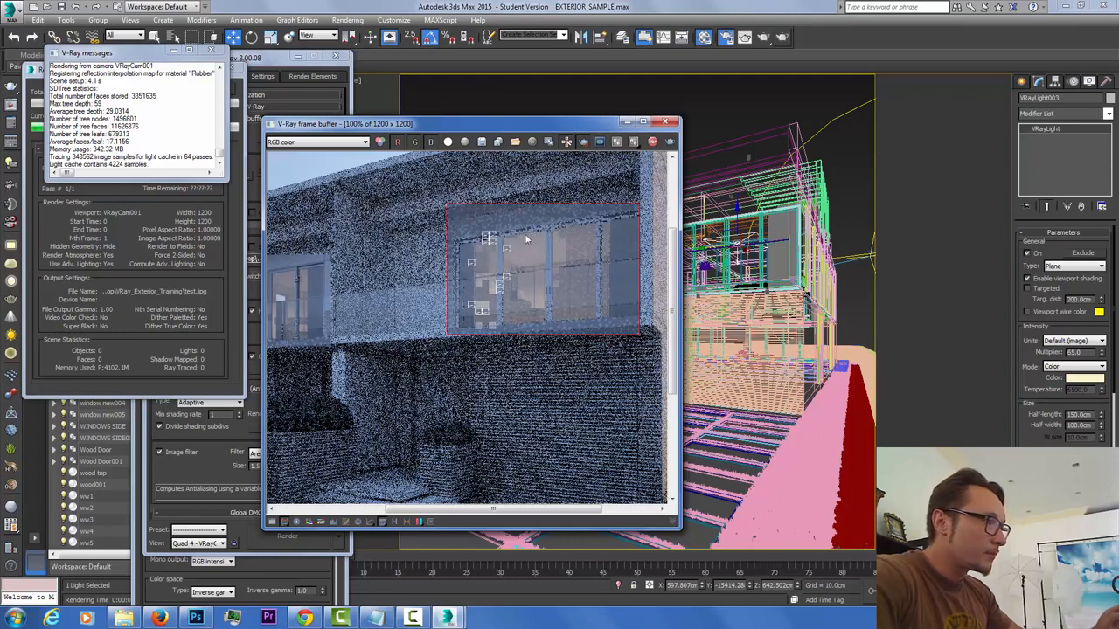
scroll(530, 231, up, 1)
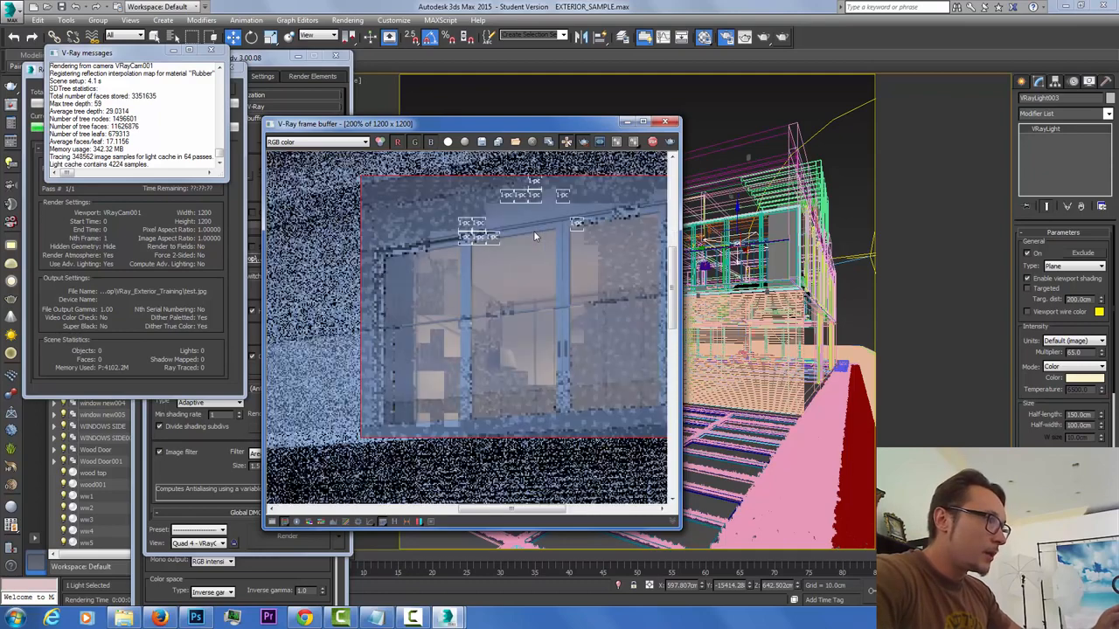
scroll(514, 203, down, 1)
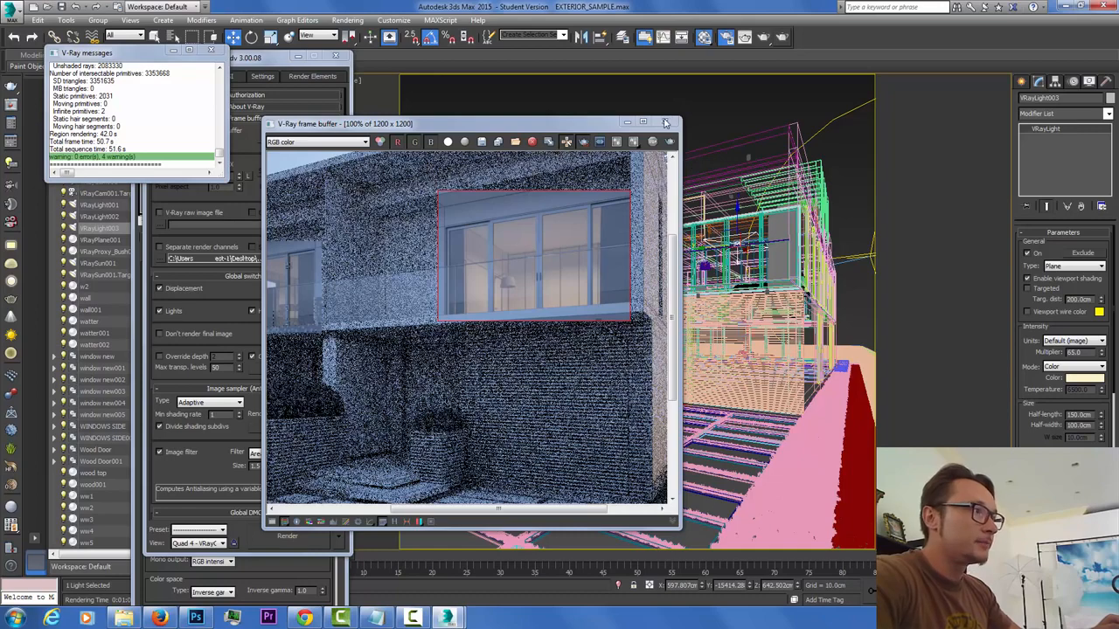
click(212, 50)
scroll(666, 167, down, 2)
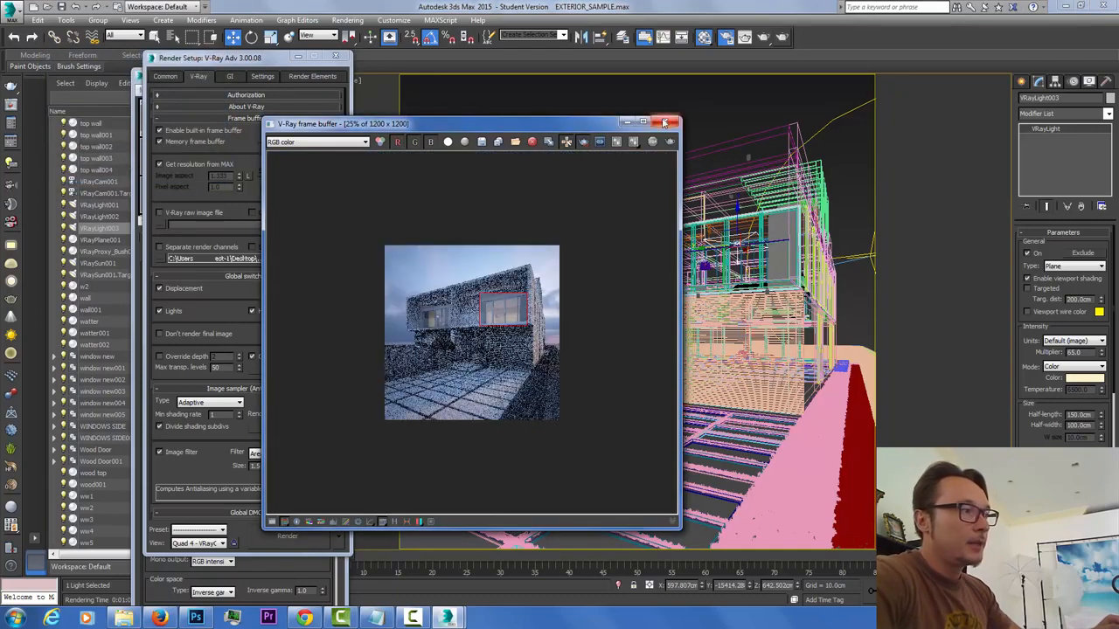
click(664, 124)
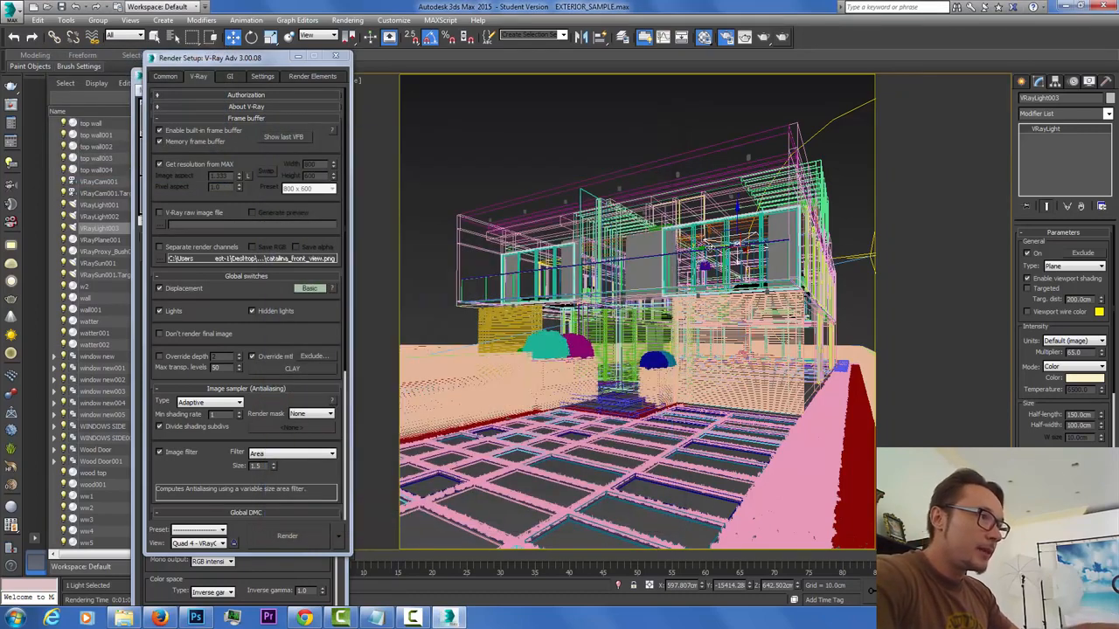
Make an independent copy of the plane light, lower it about 380 cm, and place it outside the entrance between the planters.
mouse_move(708, 247)
shift+mouse_down()
mouse_move(597, 239)
mouse_move(611, 259)
shift+mouse_up()
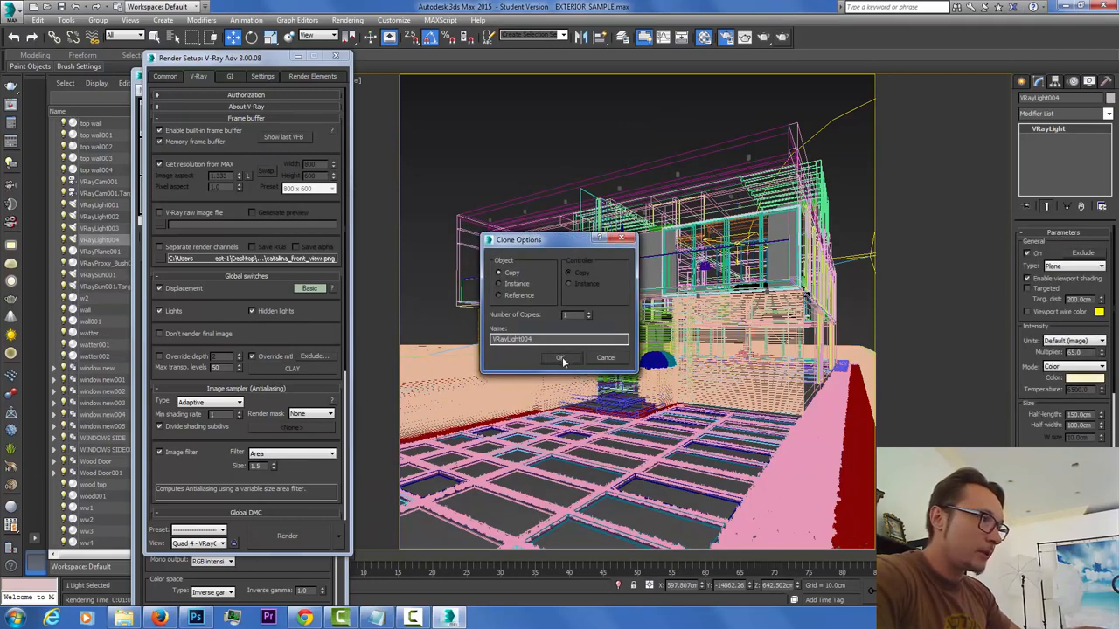
click(560, 358)
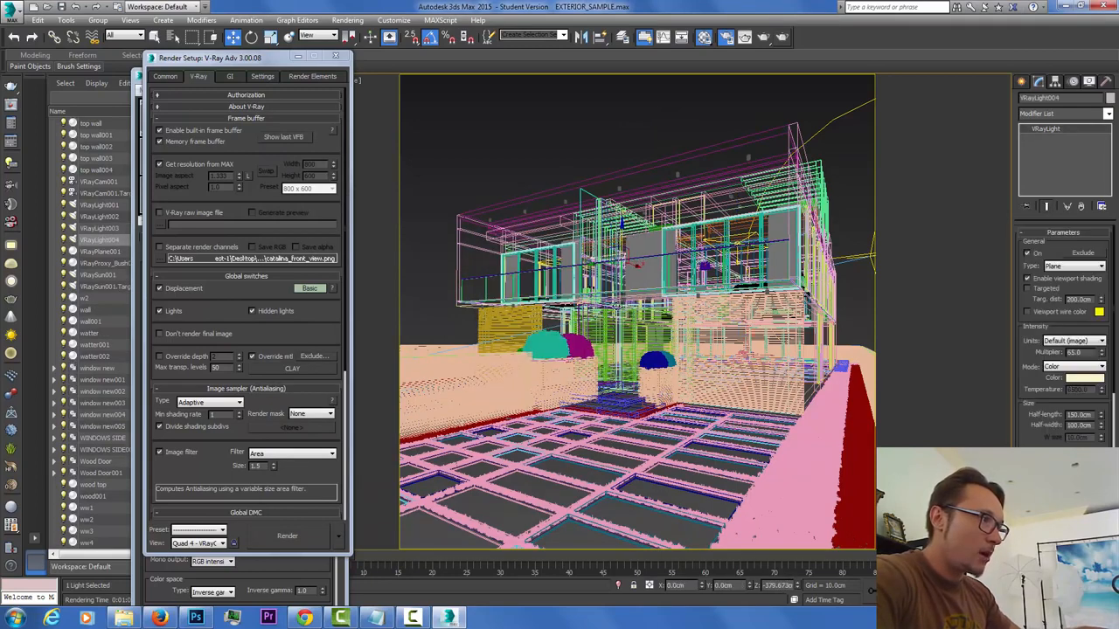
key(t)
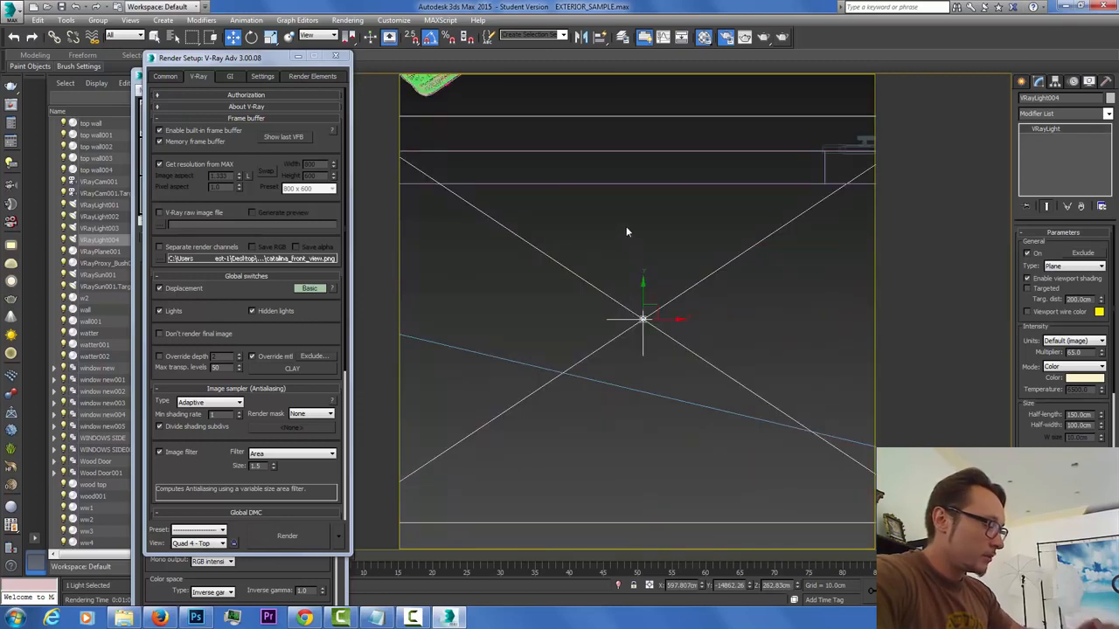
scroll(626, 231, down, 6)
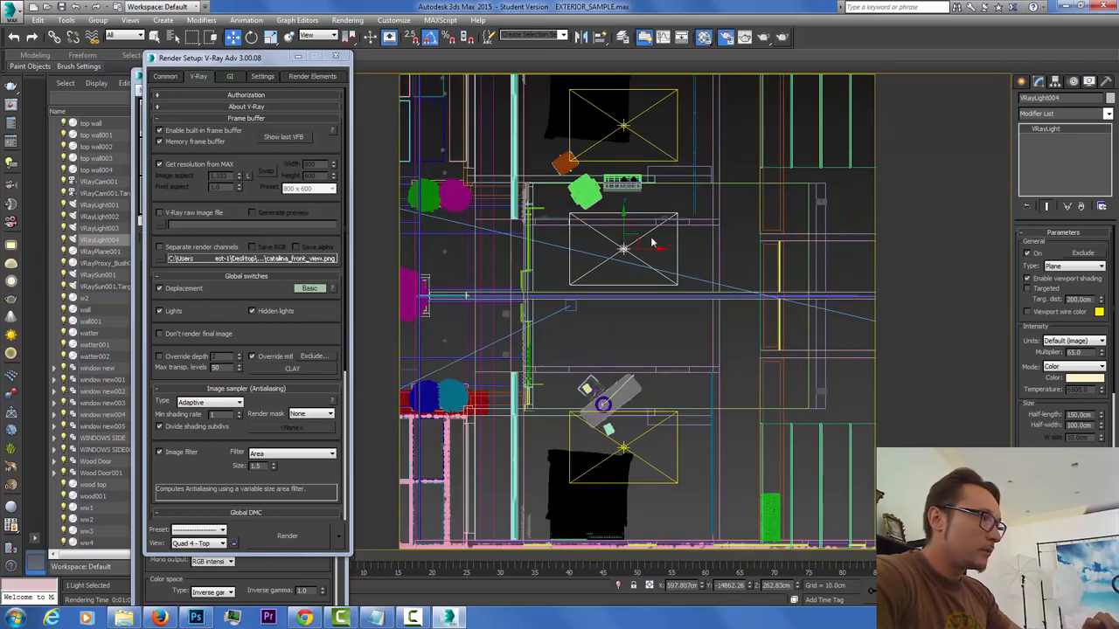
drag(633, 237, 444, 230)
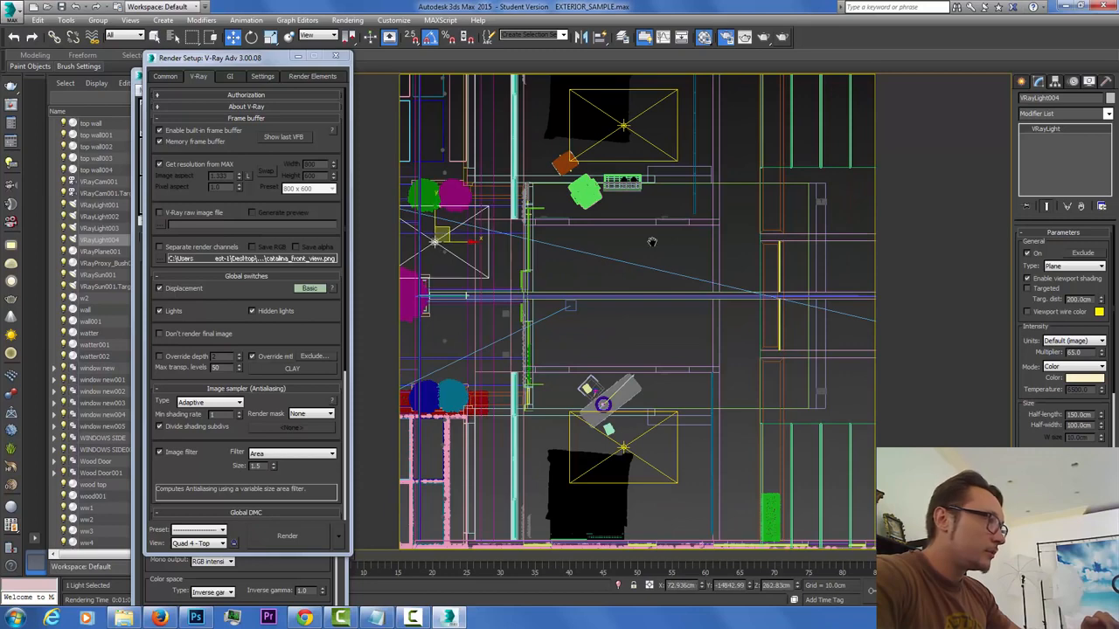
mouse_move(652, 242)
middle_down()
mouse_move(781, 260)
mouse_move(656, 262)
middle_up()
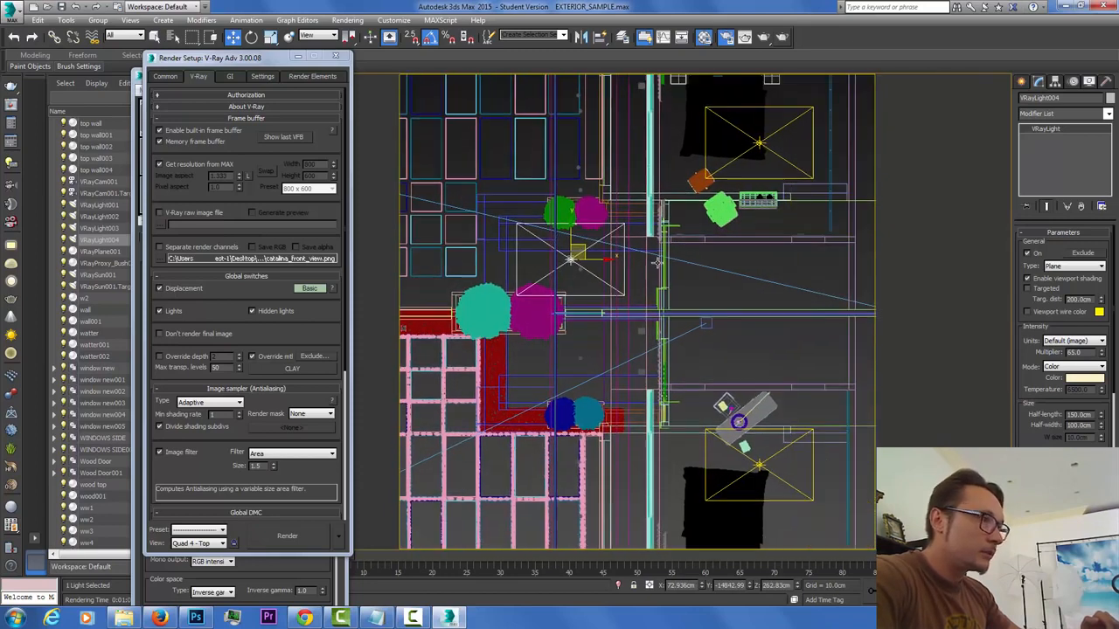
drag(581, 247, 603, 260)
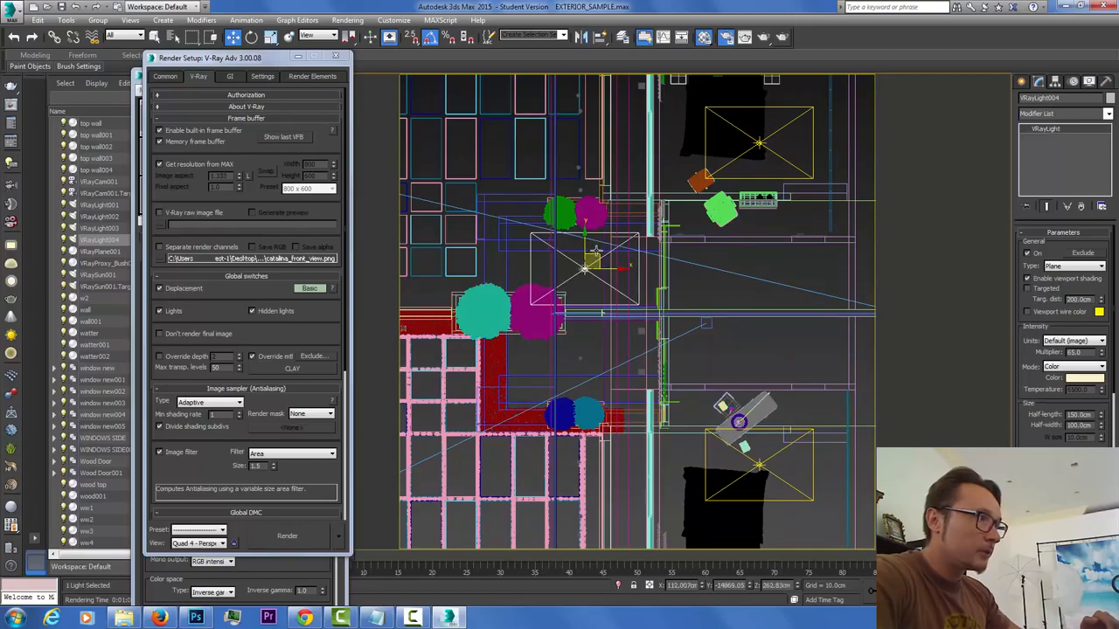
key(p)
alt+middle_drag(651, 255, 755, 164)
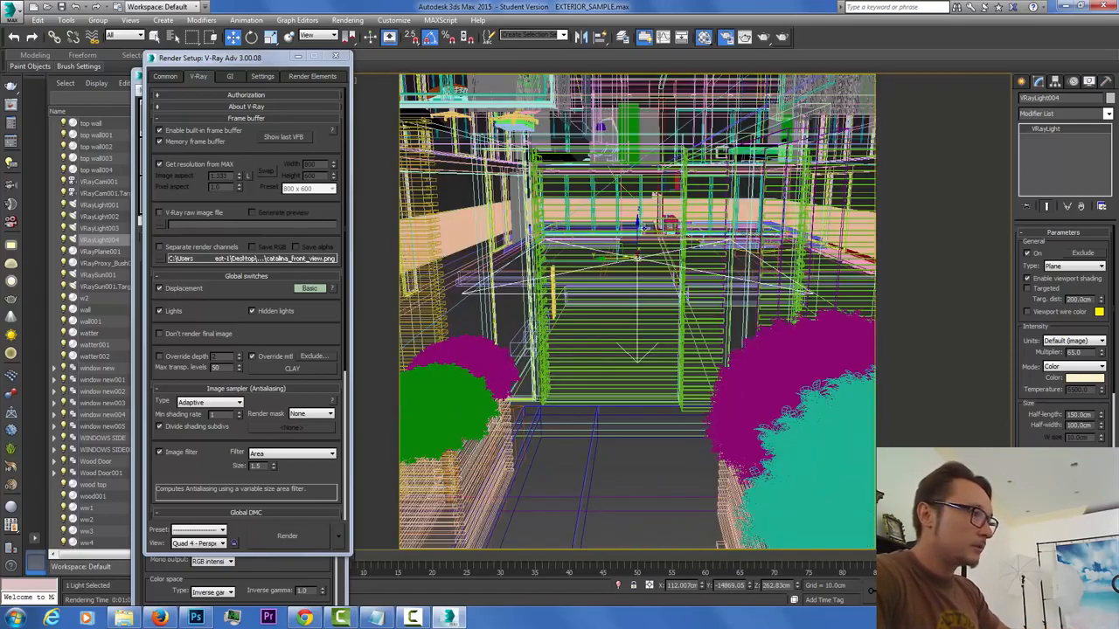
Raise the entrance plane light to a height of about 366 cm, up to the entrance ceiling, and display the viewport shaded.
alt+middle_drag(633, 171, 637, 186)
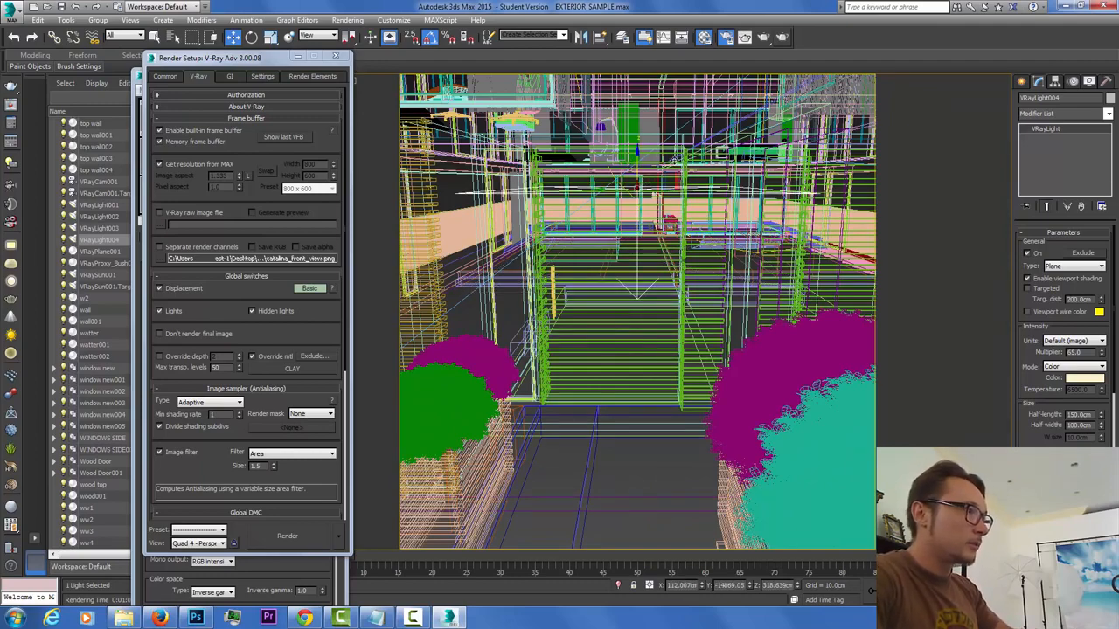
key(F3)
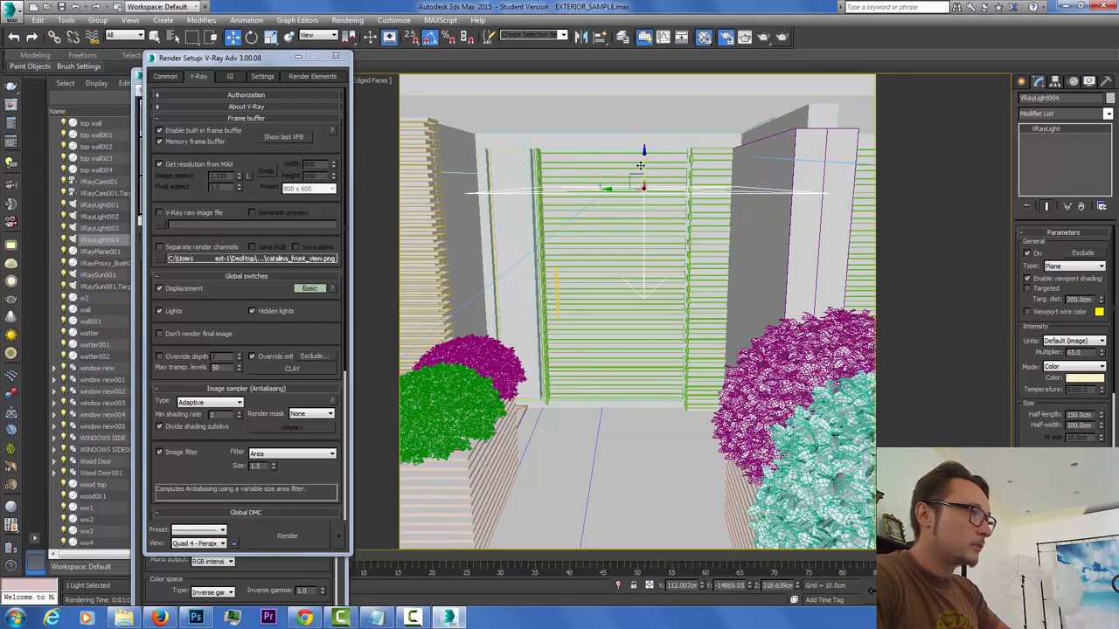
drag(641, 165, 639, 83)
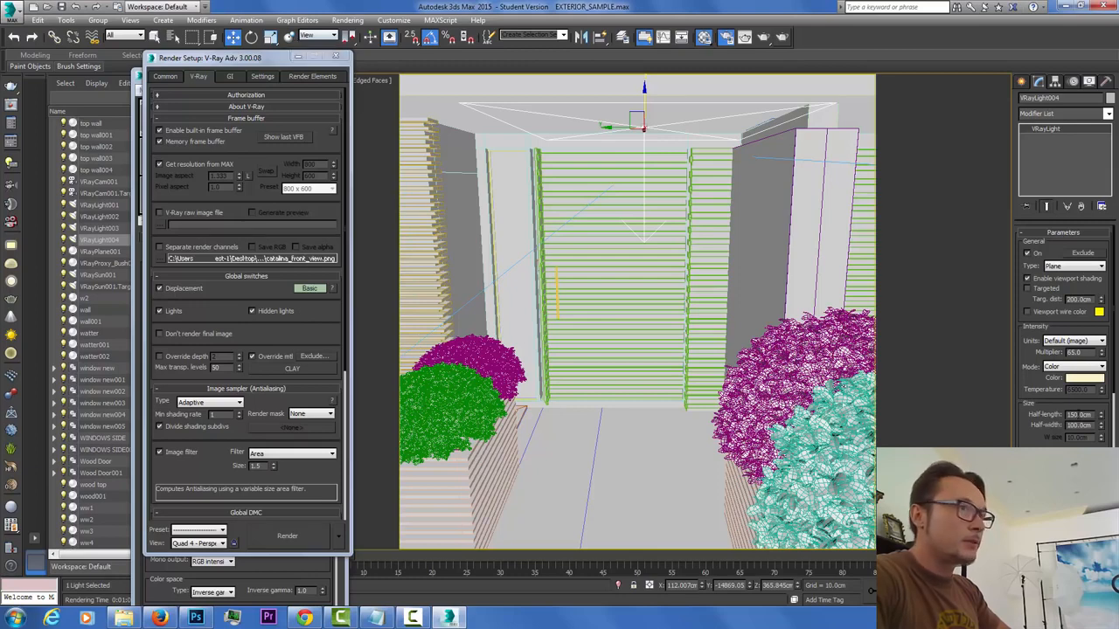
Set the entrance light's half-length and half-width to 80 cm each.
drag(1092, 415, 1046, 414)
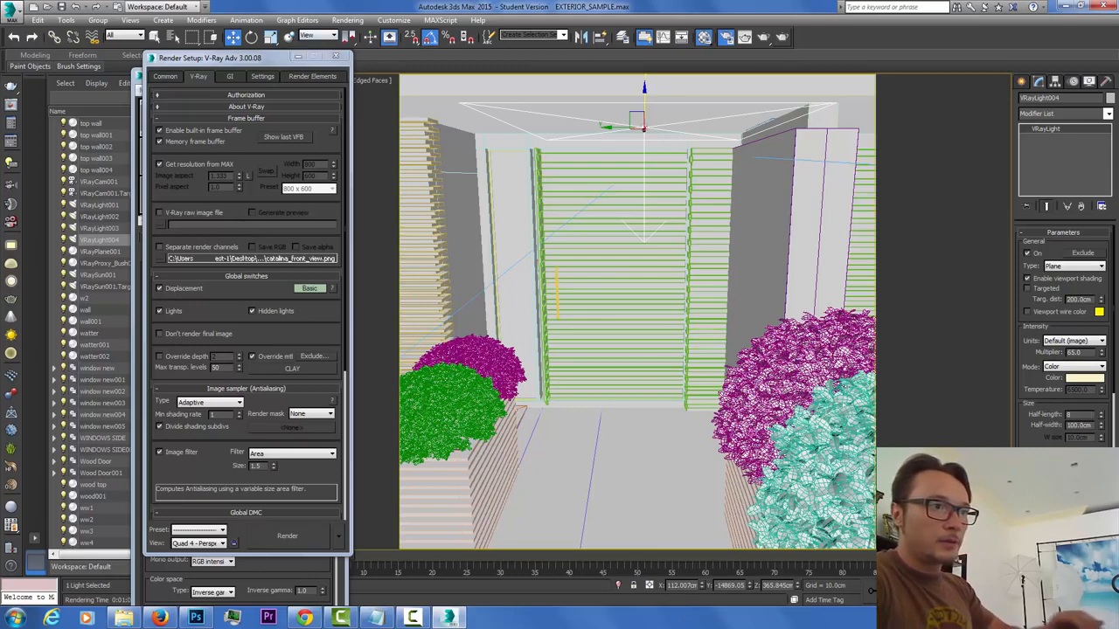
text(80.0cm)
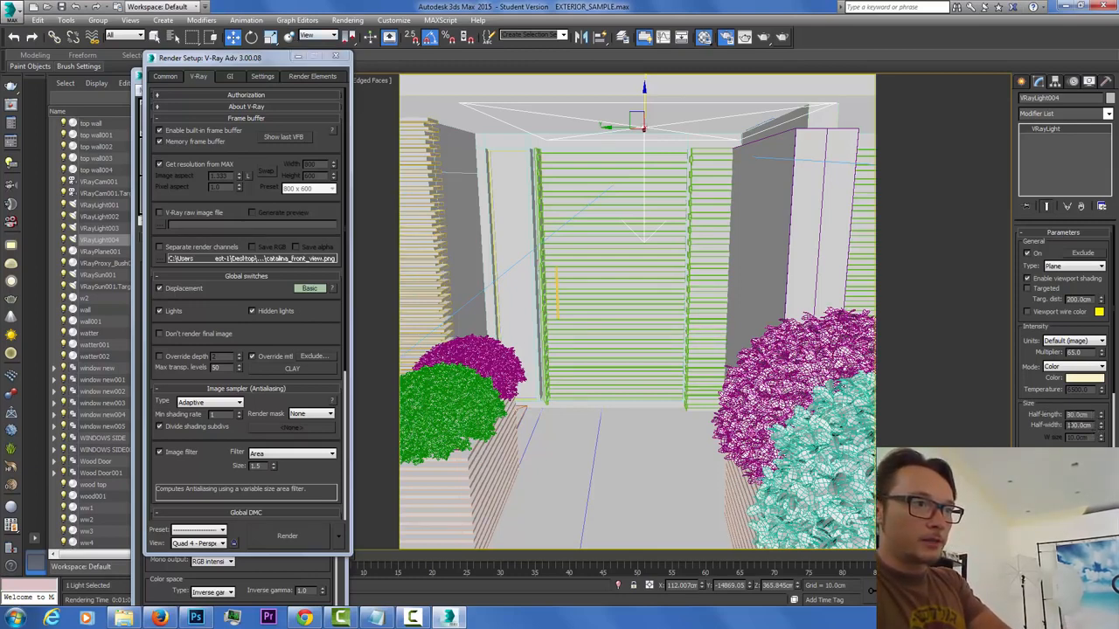
key(Tab)
text(80)
key(Return)
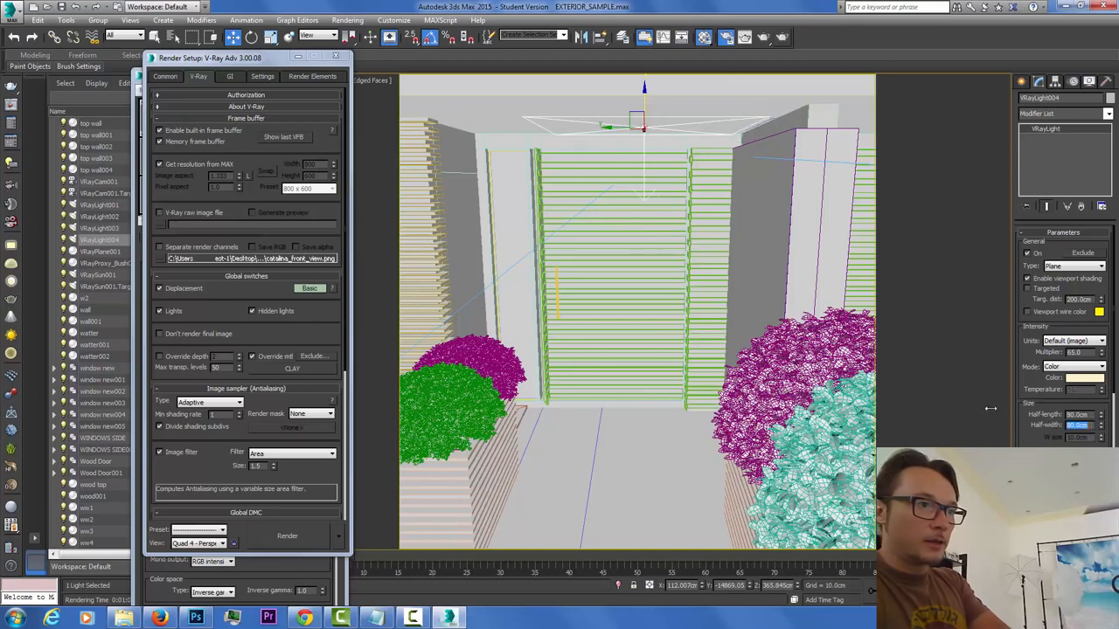
Shift the entrance light about 21 cm along Y, and lower it about 22 cm in the camera view.
drag(596, 126, 569, 124)
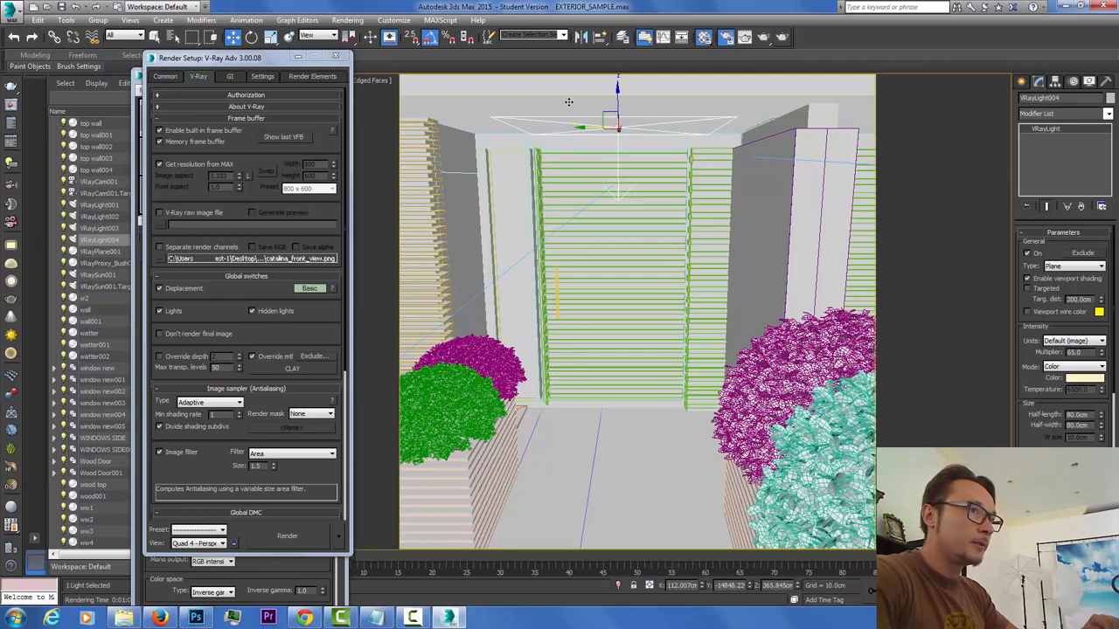
key(c)
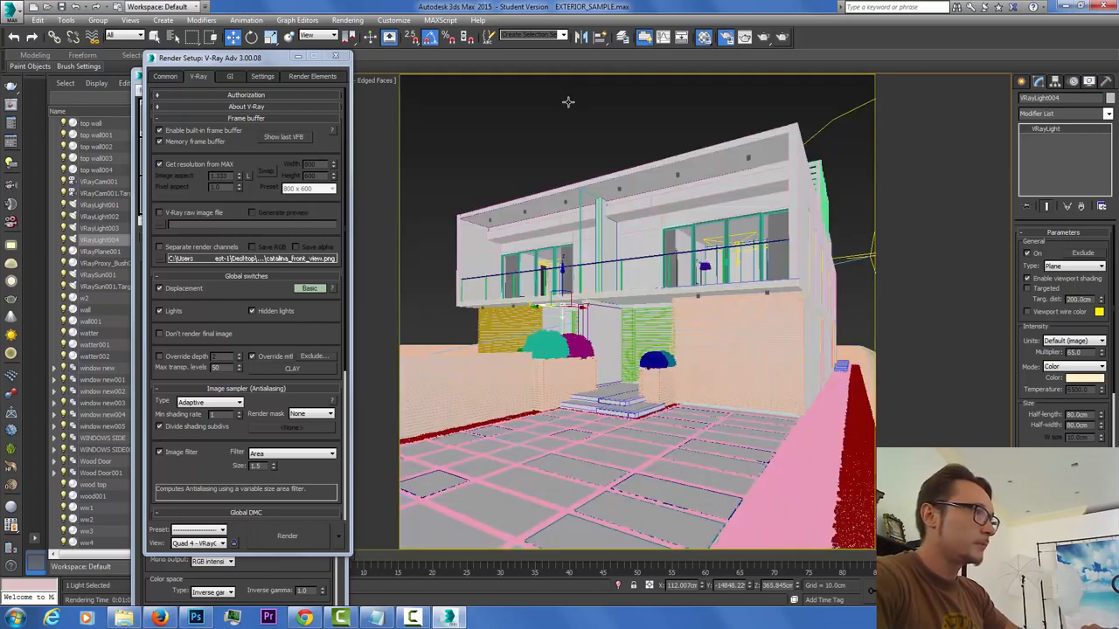
drag(560, 278, 561, 281)
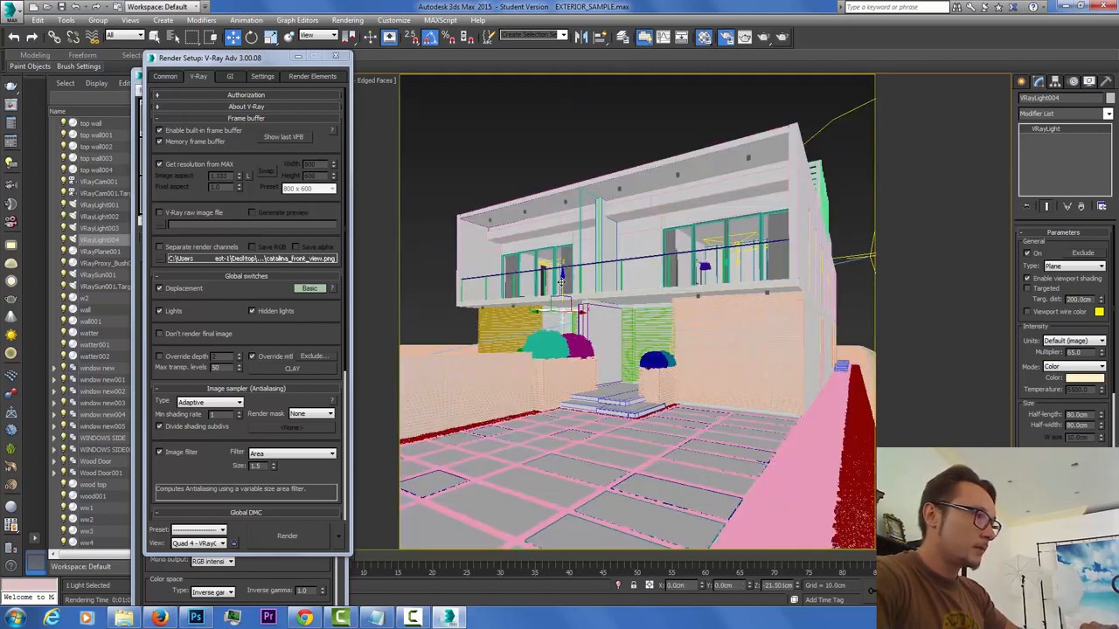
Reopen the last rendered frame and mark a tight render region over the entrance opening beside the large planter.
click(783, 37)
click(601, 320)
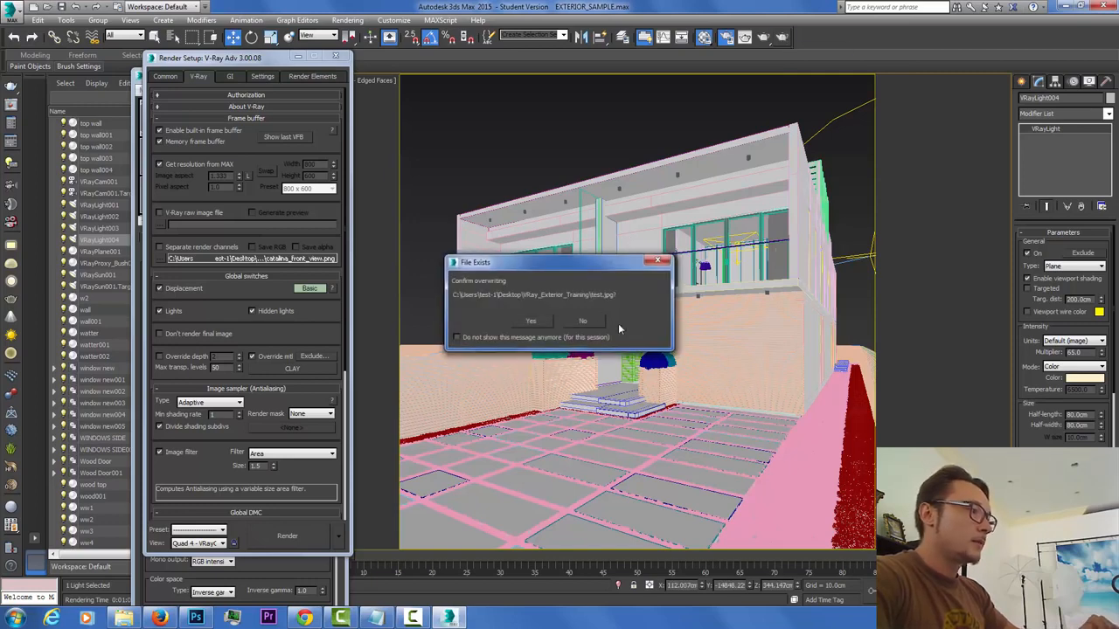
click(268, 139)
click(267, 137)
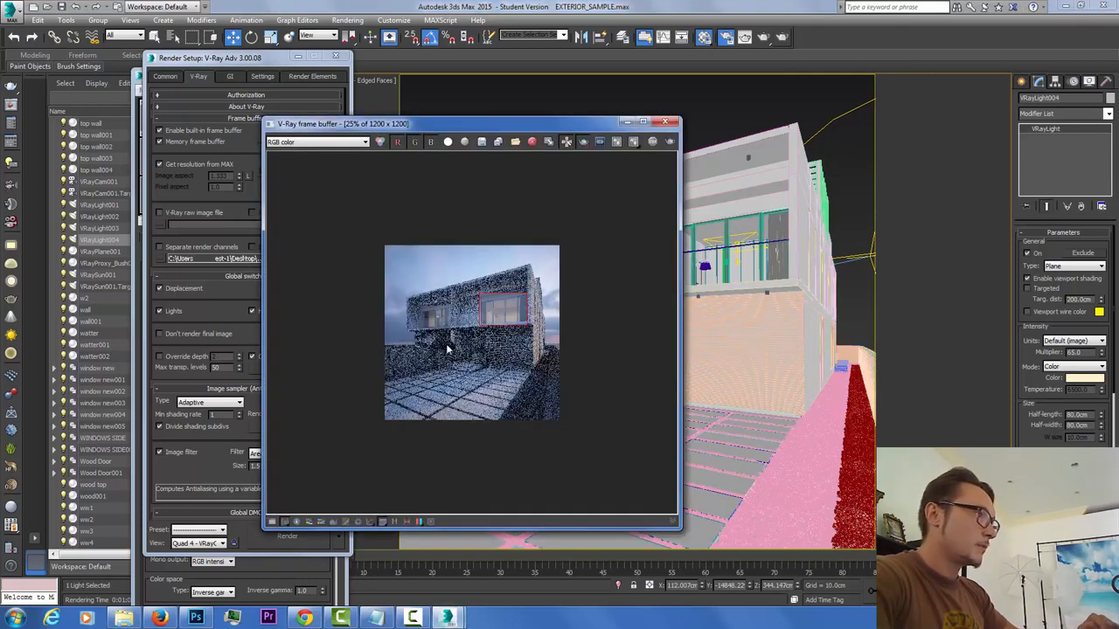
scroll(456, 310, up, 1)
scroll(456, 311, up, 2)
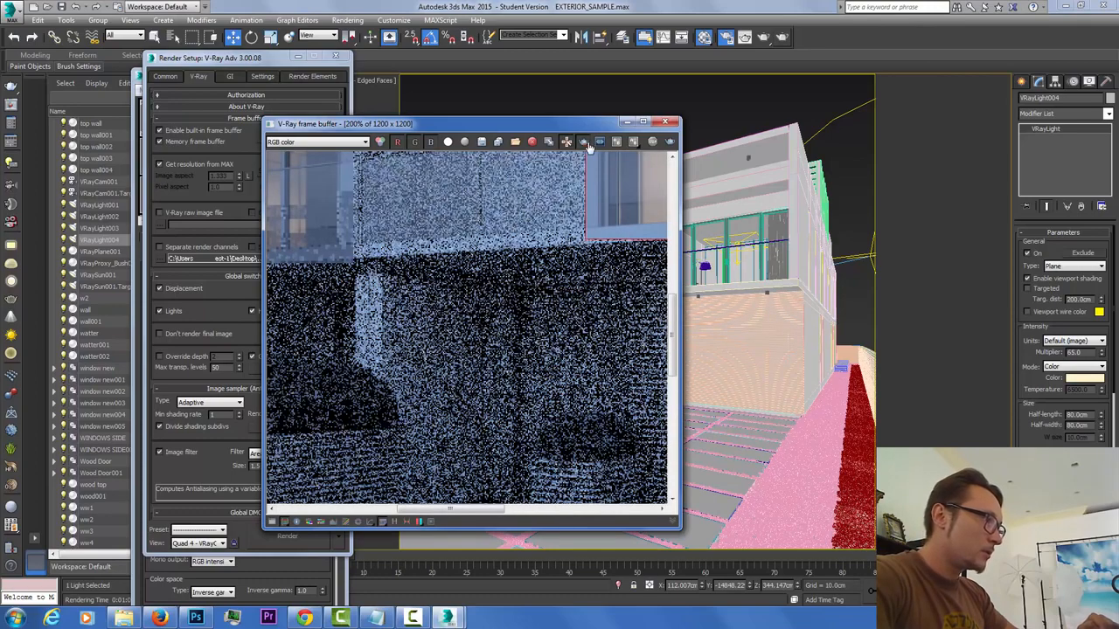
drag(377, 260, 627, 479)
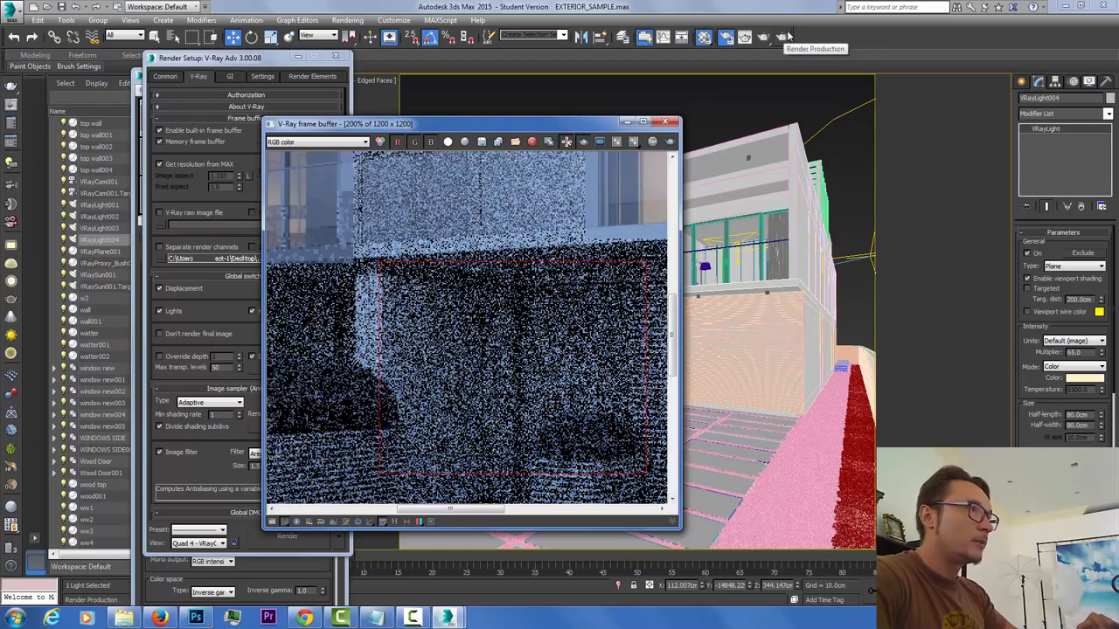
drag(588, 124, 783, 164)
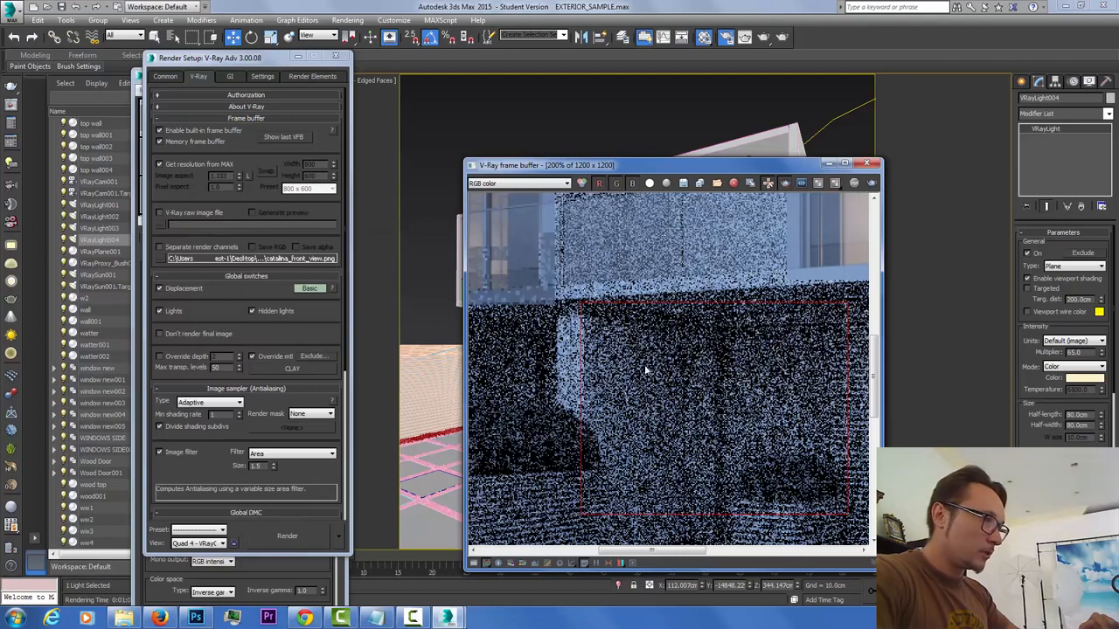
drag(692, 461, 697, 461)
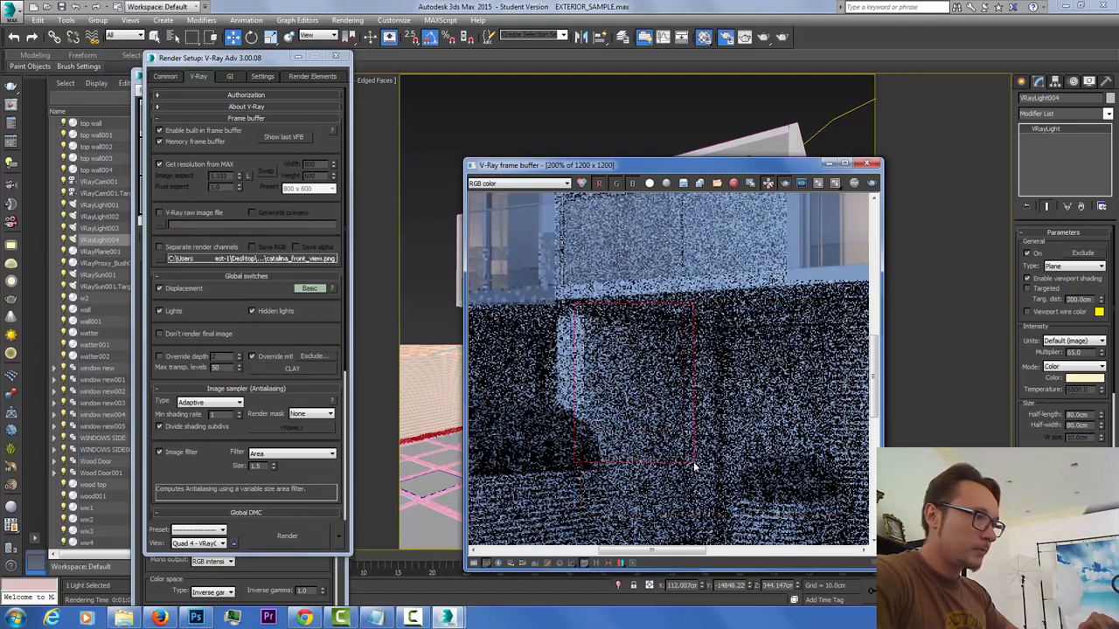
drag(603, 169, 817, 154)
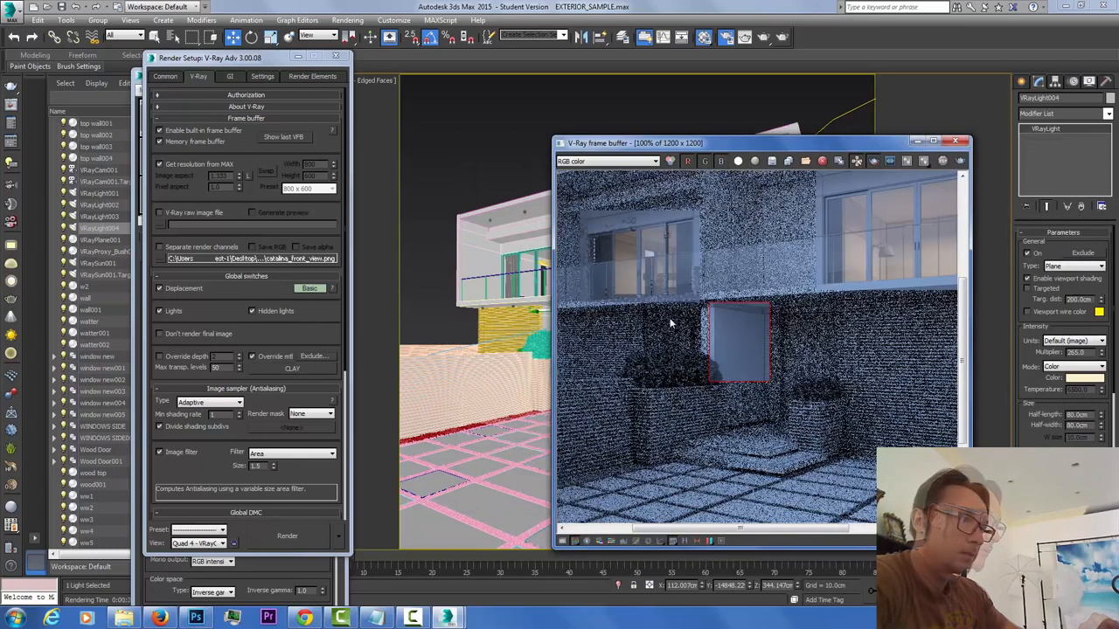
Mark a render region above the large planter, set the entrance light's multiplier to 65, and render the region.
mouse_move(634, 296)
mouse_down()
mouse_move(684, 335)
mouse_move(688, 363)
mouse_up()
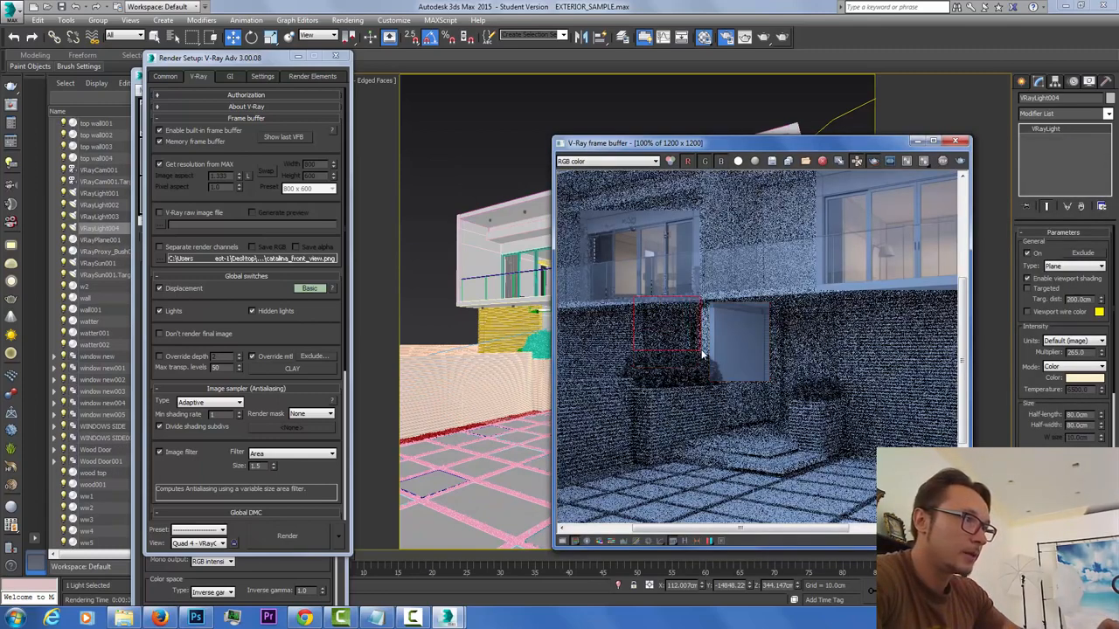
scroll(706, 346, up, 1)
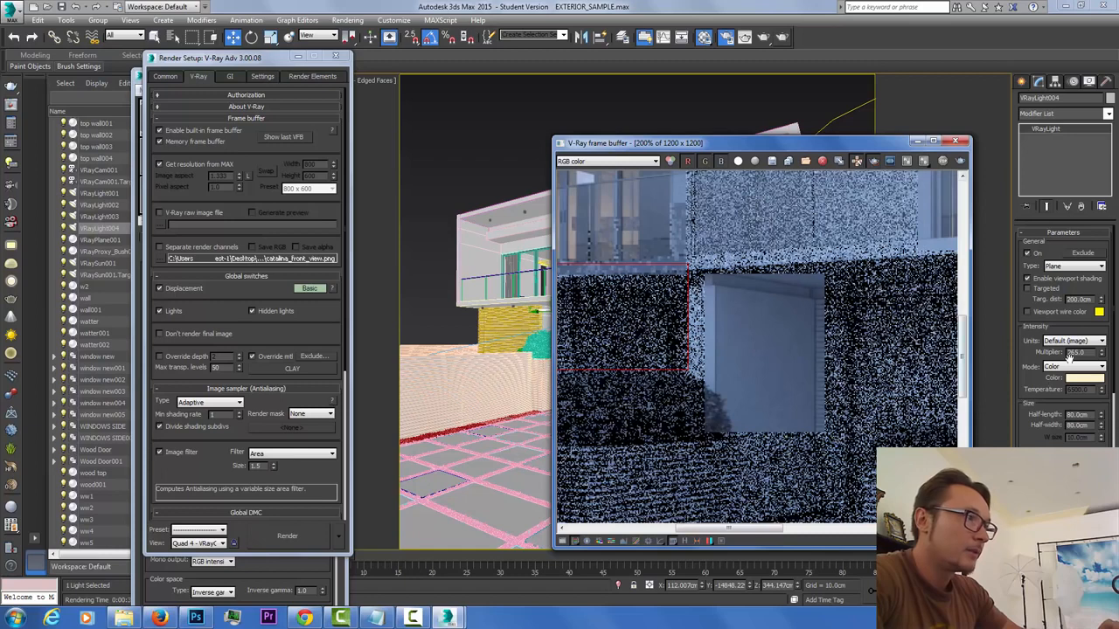
drag(1068, 352, 1072, 353)
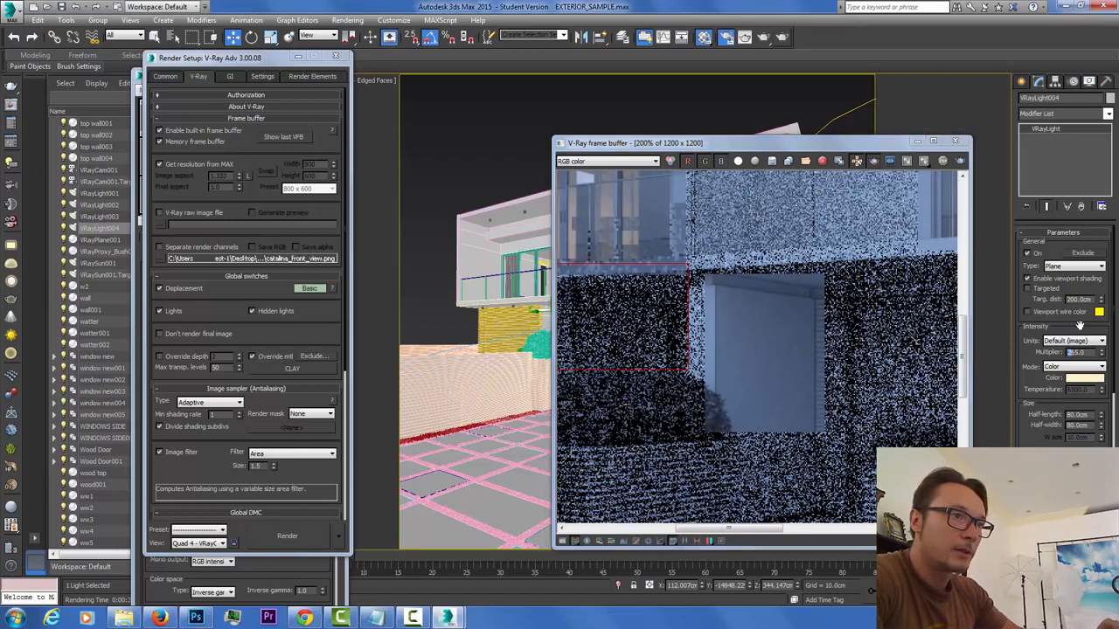
click(783, 40)
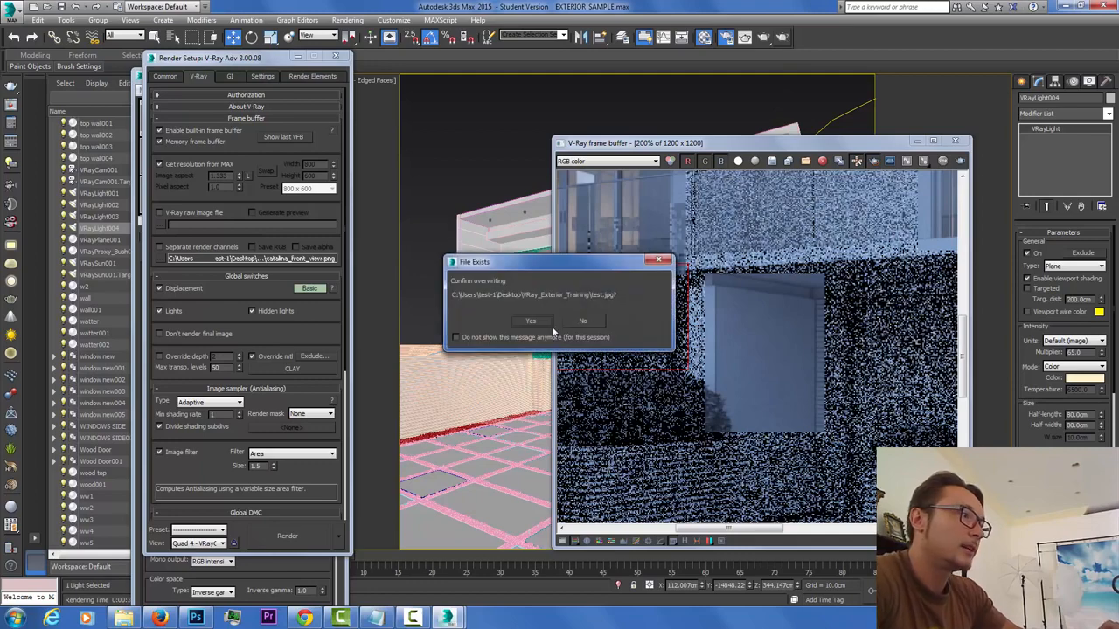
click(548, 321)
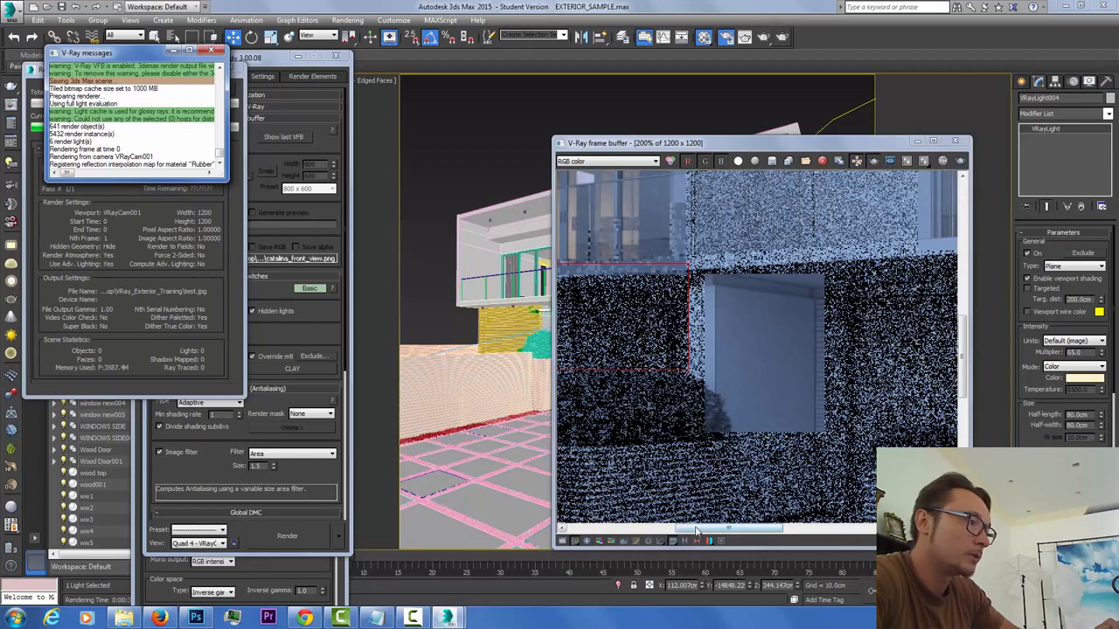
drag(723, 530, 710, 534)
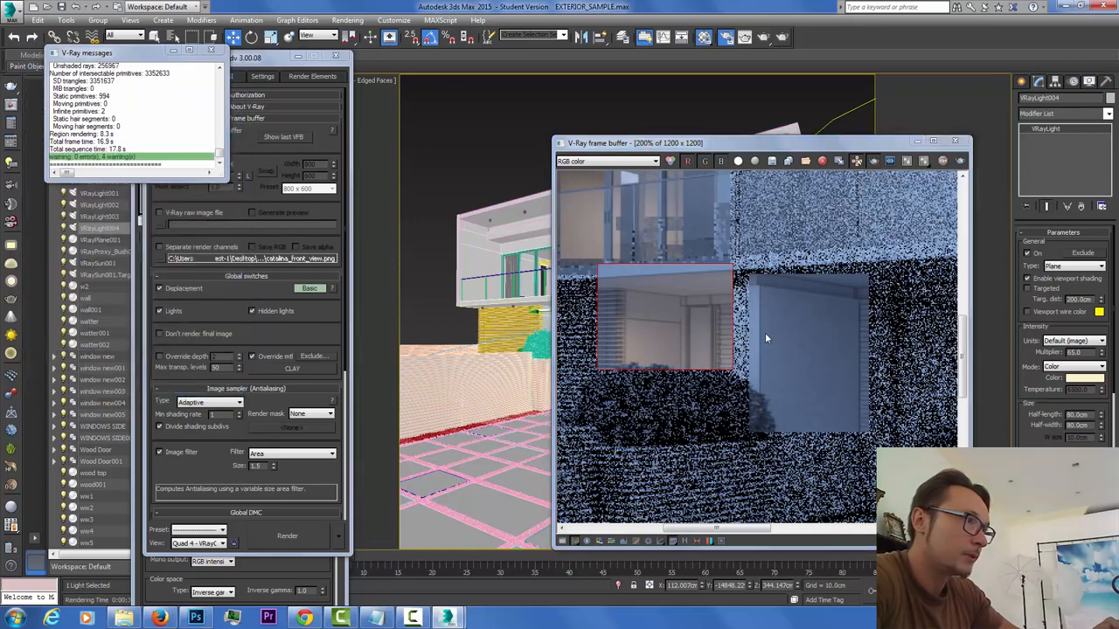
click(953, 141)
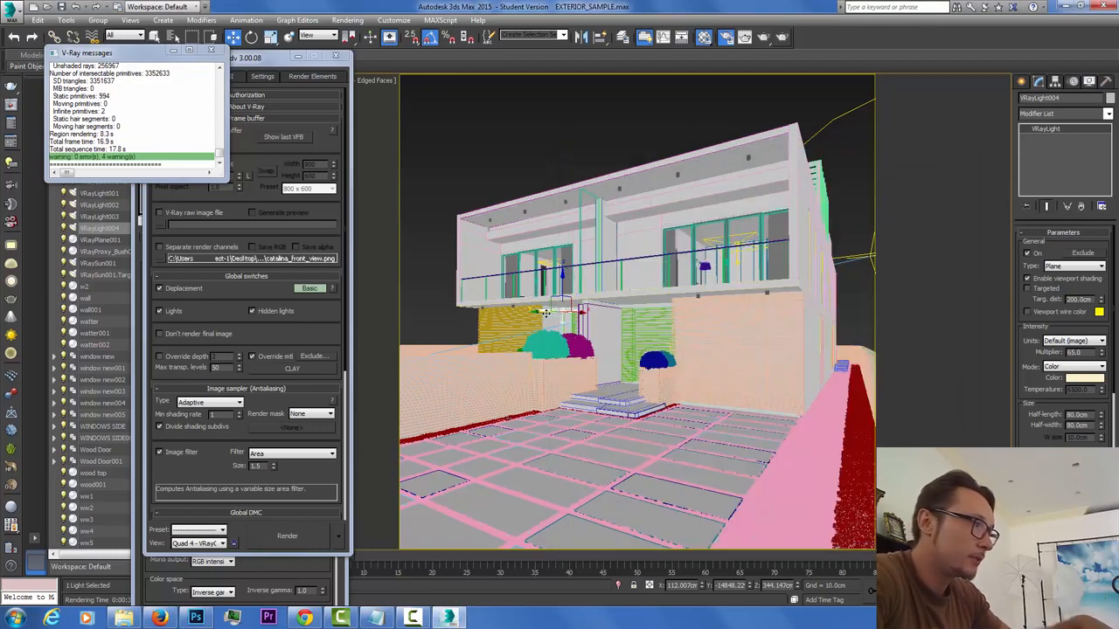
Clone the entrance light about 351 cm along Y to the slatted wall near the smaller planter.
click(619, 311)
shift+drag(619, 316, 643, 311)
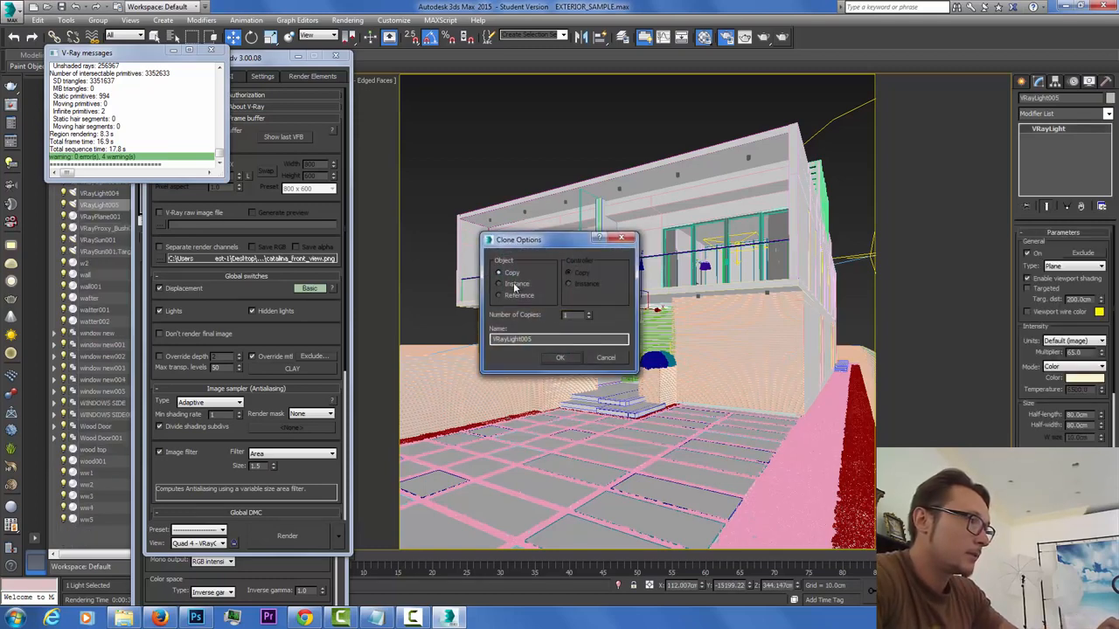
click(568, 359)
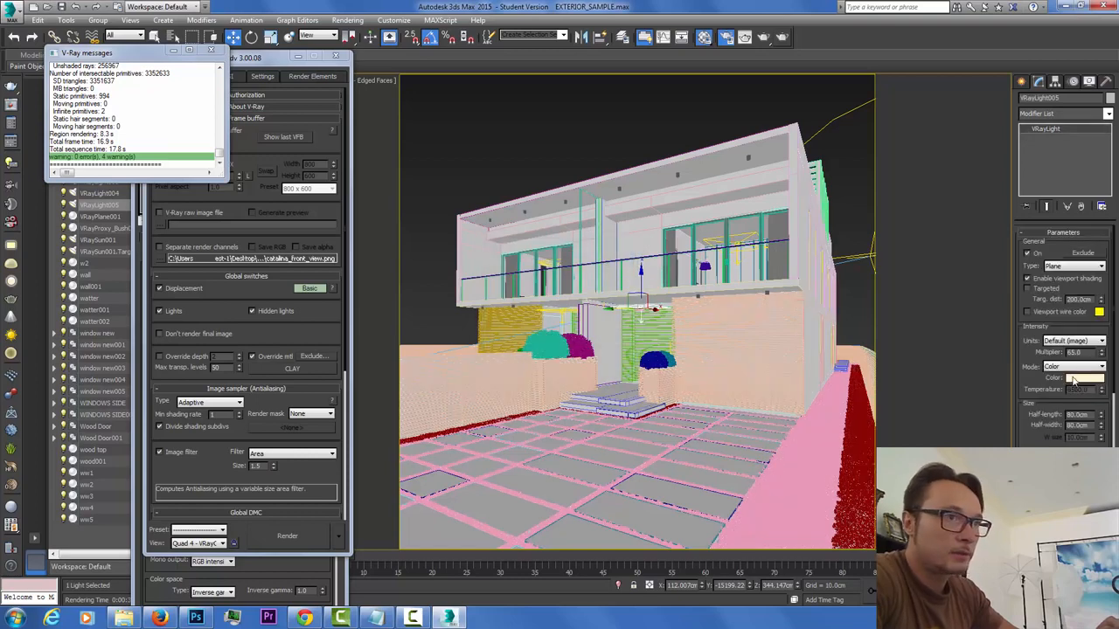
Give the cloned light a warmer orange color of RGB 254, 201, 153 and set its multiplier to 75.
click(1075, 378)
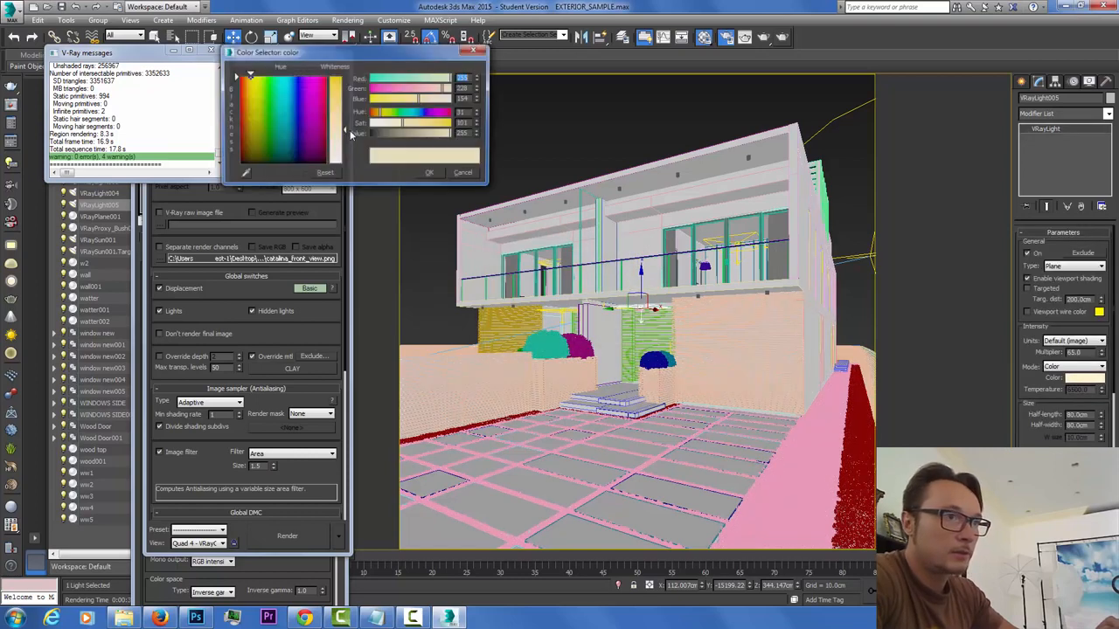
click(245, 79)
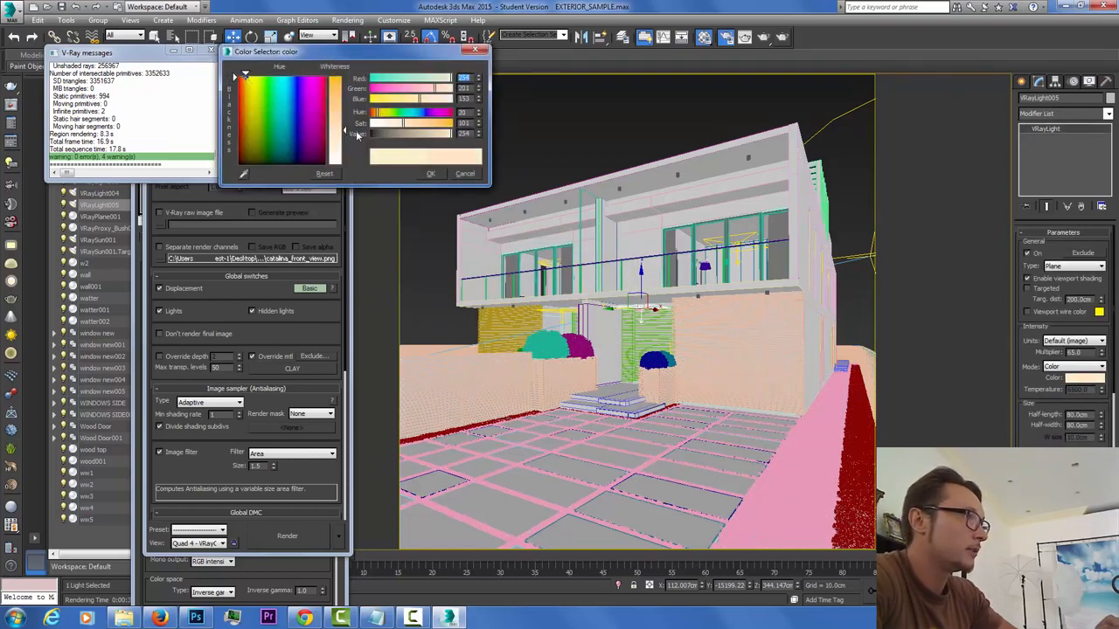
click(430, 173)
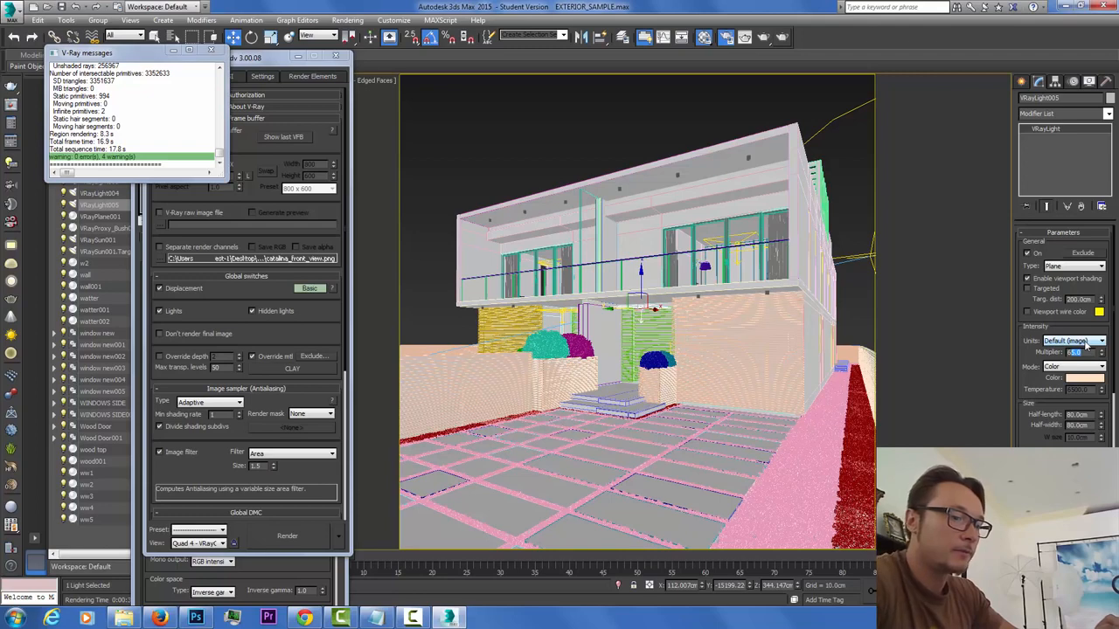
text(675)
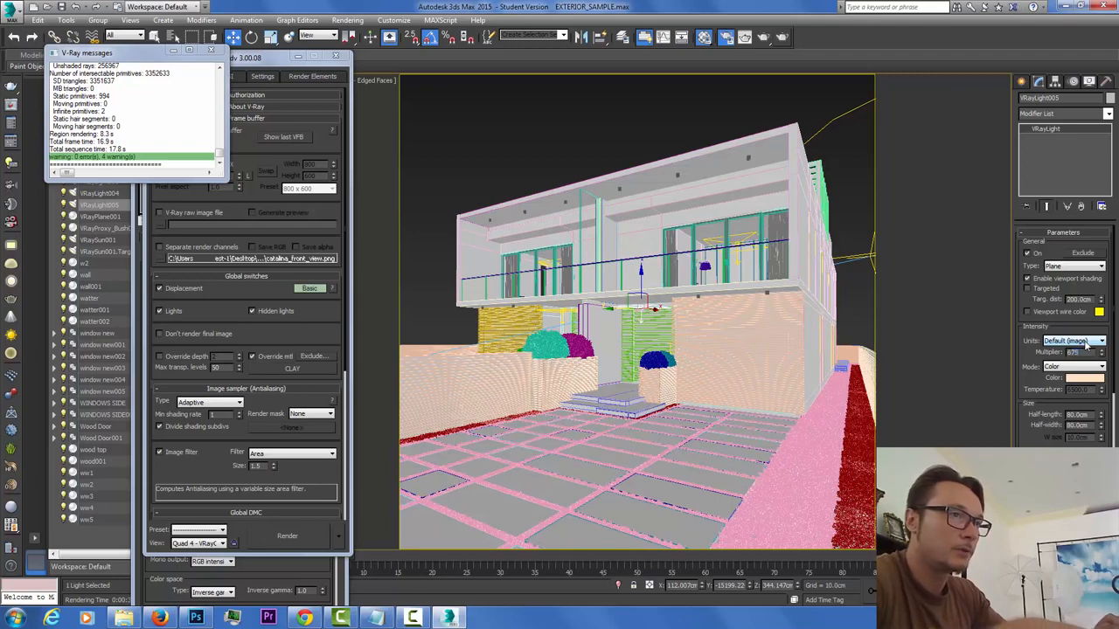
key(BackSpace)
key(BackSpace)
text(7)
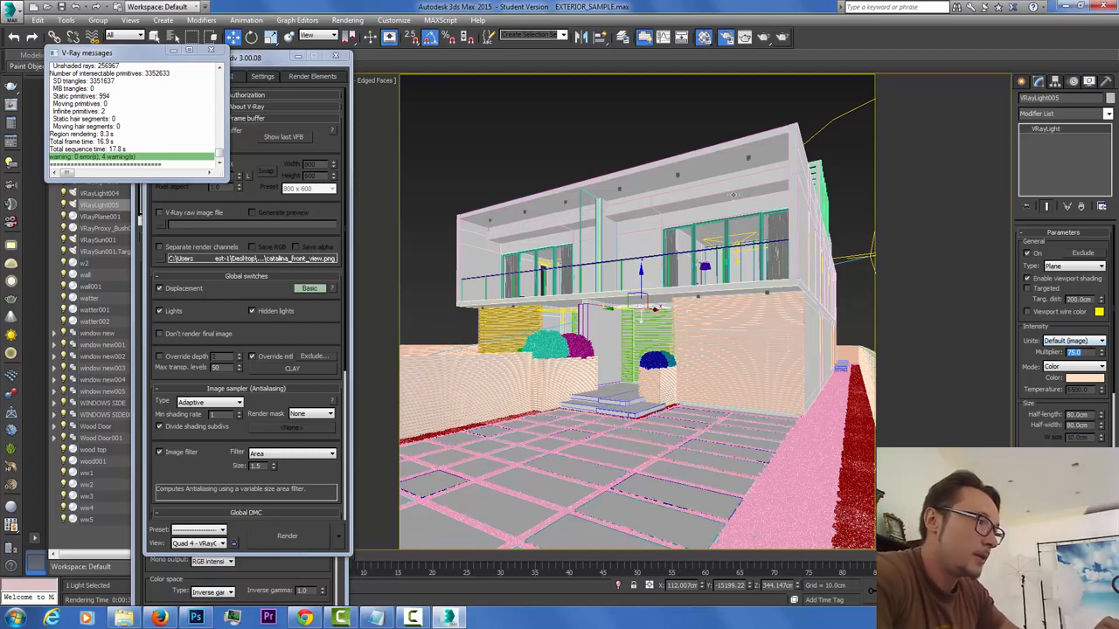
Reopen the last frame, render a region around the recessed entrance beside the large planter, and inspect its lighting.
click(293, 137)
drag(742, 268, 918, 459)
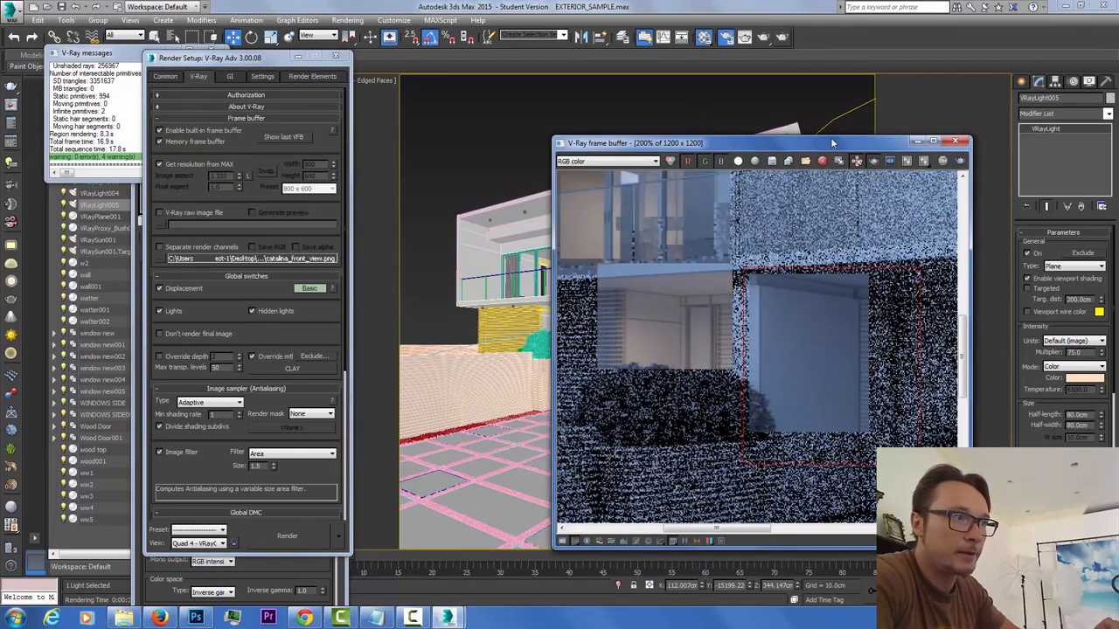
click(781, 39)
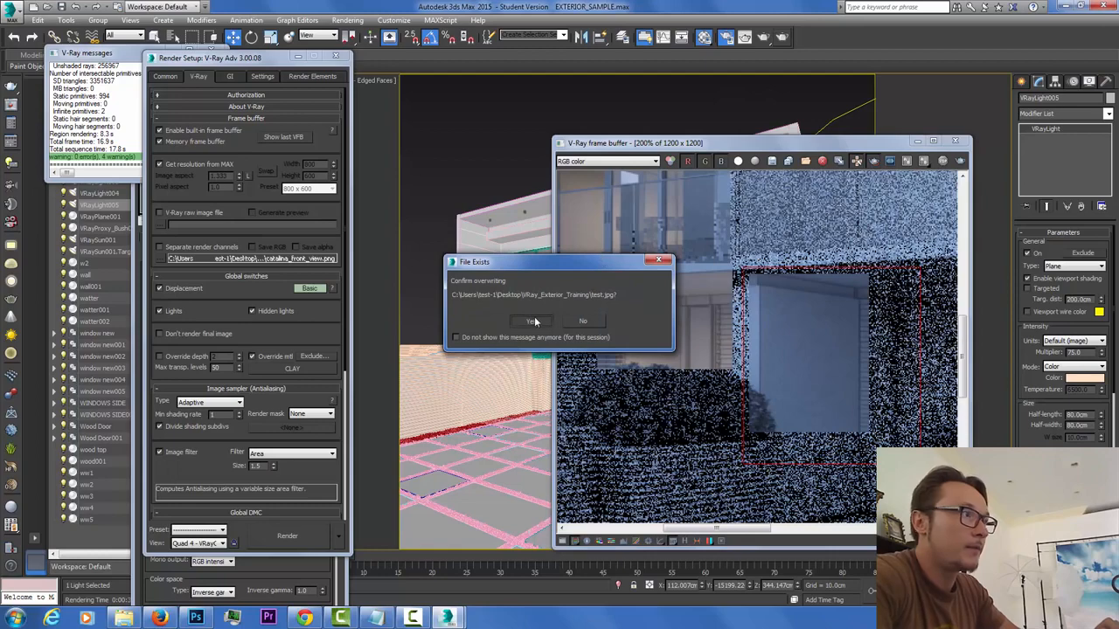
click(533, 322)
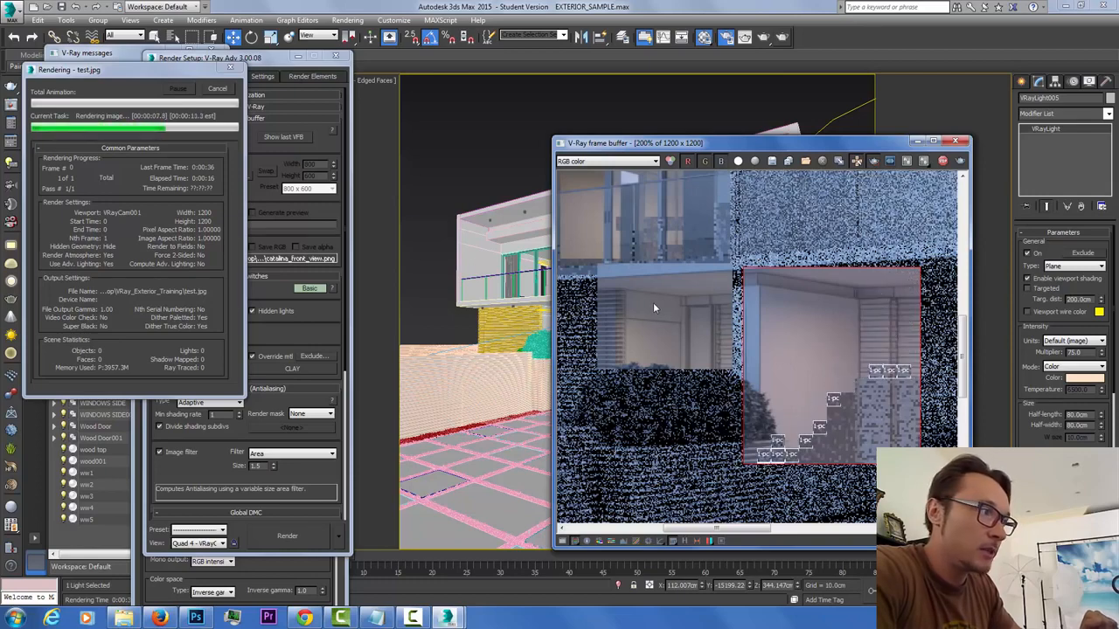
scroll(707, 287, down, 3)
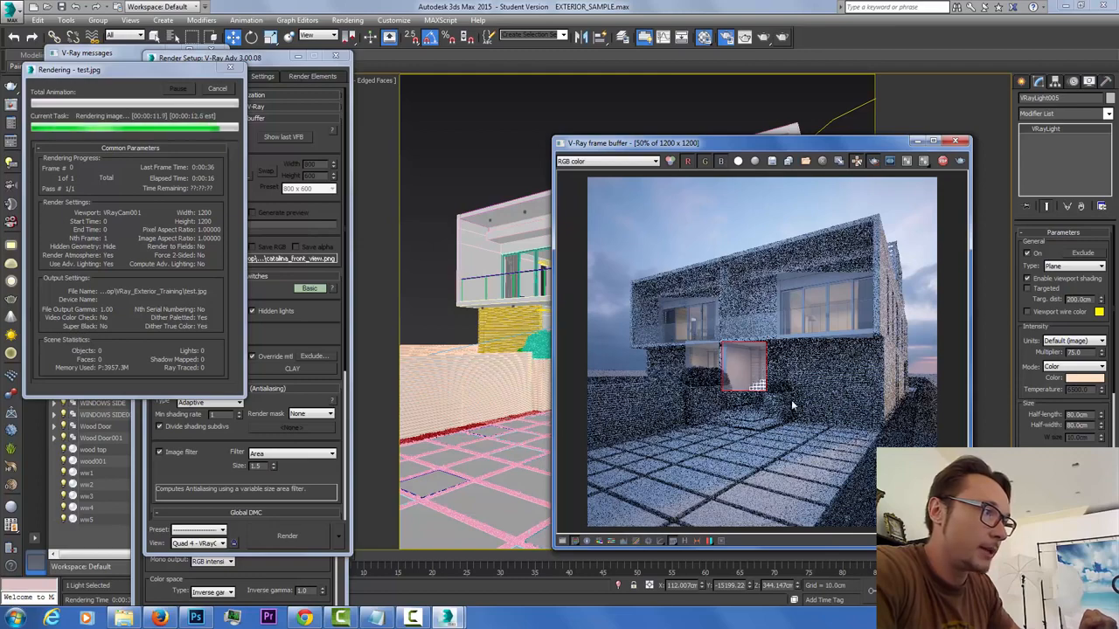
scroll(757, 394, up, 2)
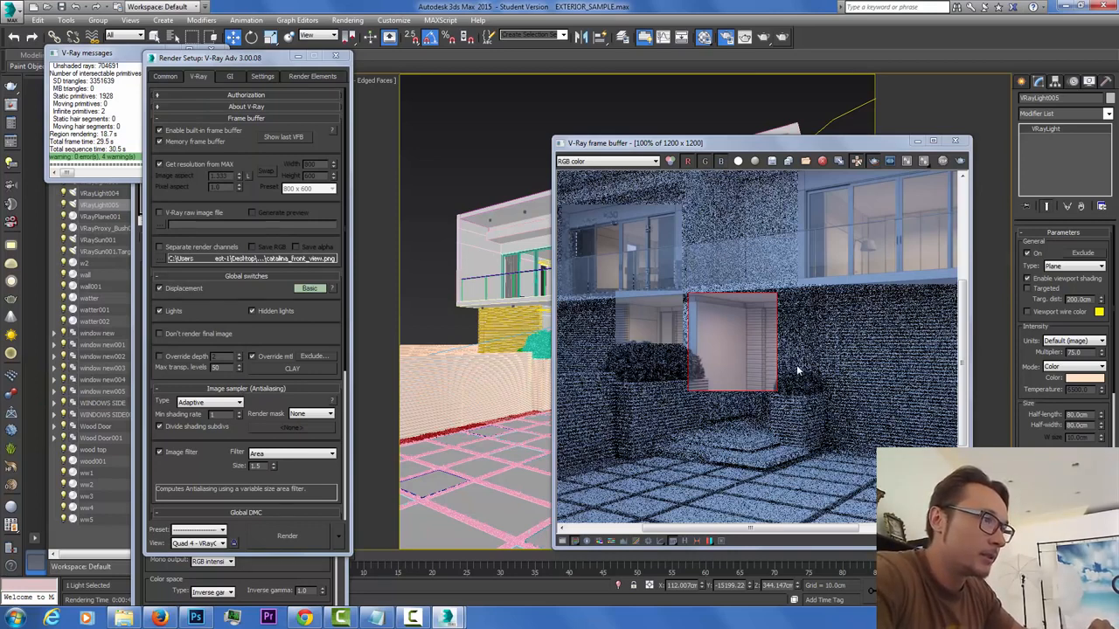
Put the frame buffer away and place a VRayIES light with its target in the top view, beside the boundary wall in the red planting strip.
scroll(767, 250, down, 1)
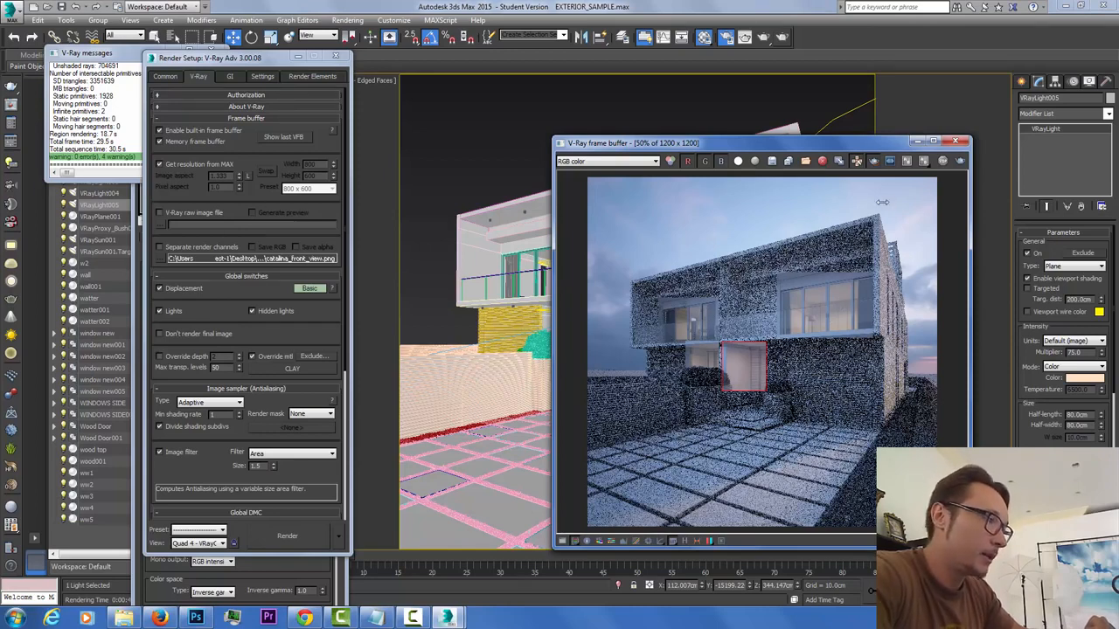
click(914, 141)
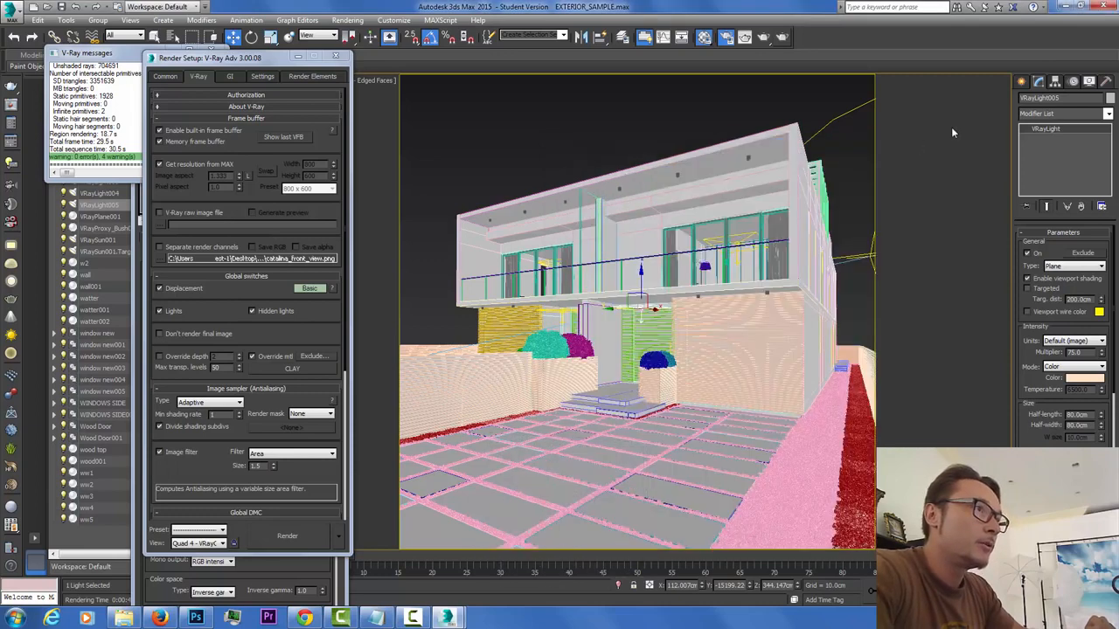
click(1020, 81)
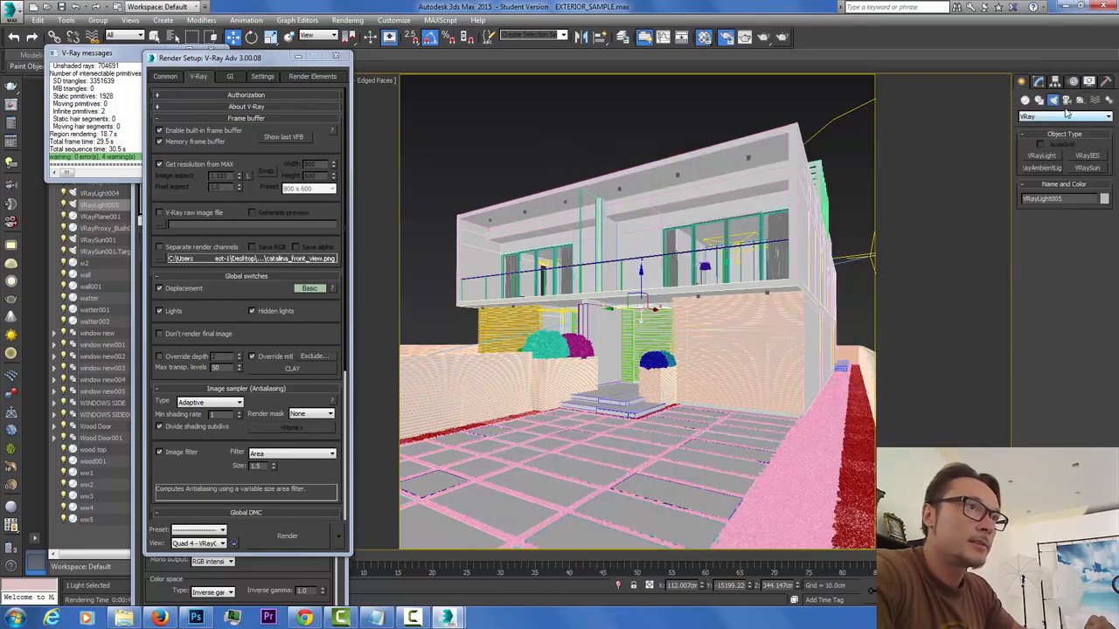
click(1066, 101)
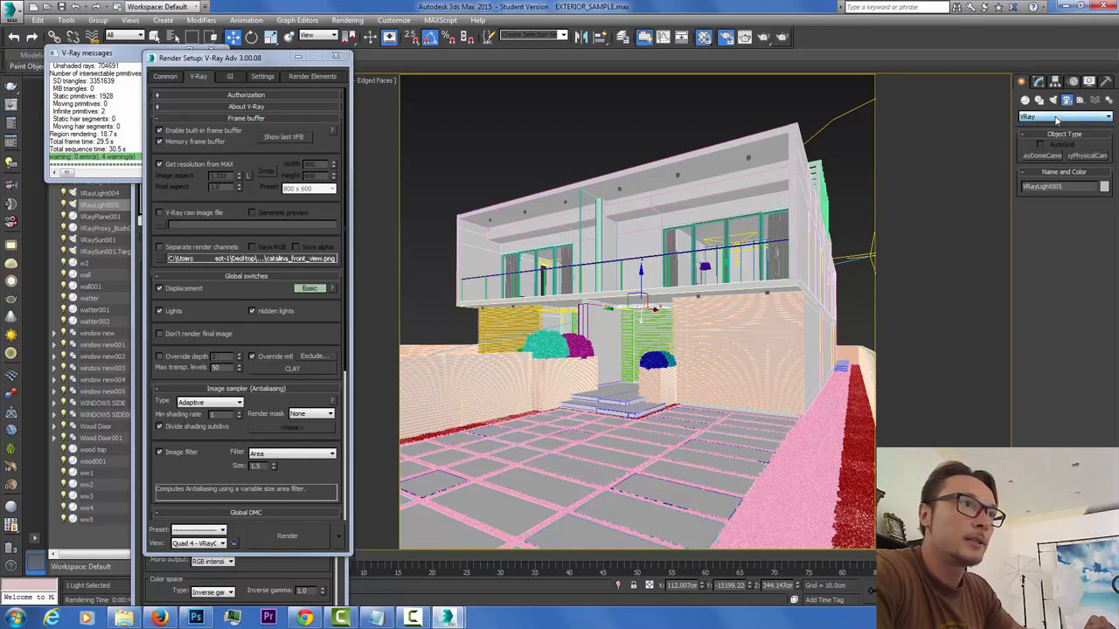
click(1054, 100)
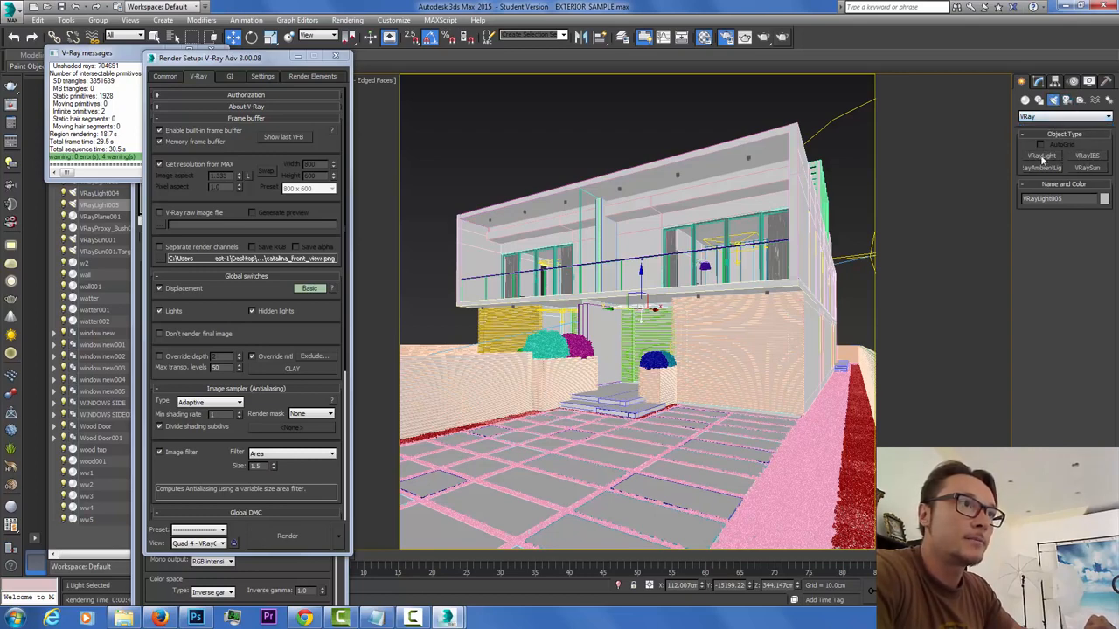
click(1085, 156)
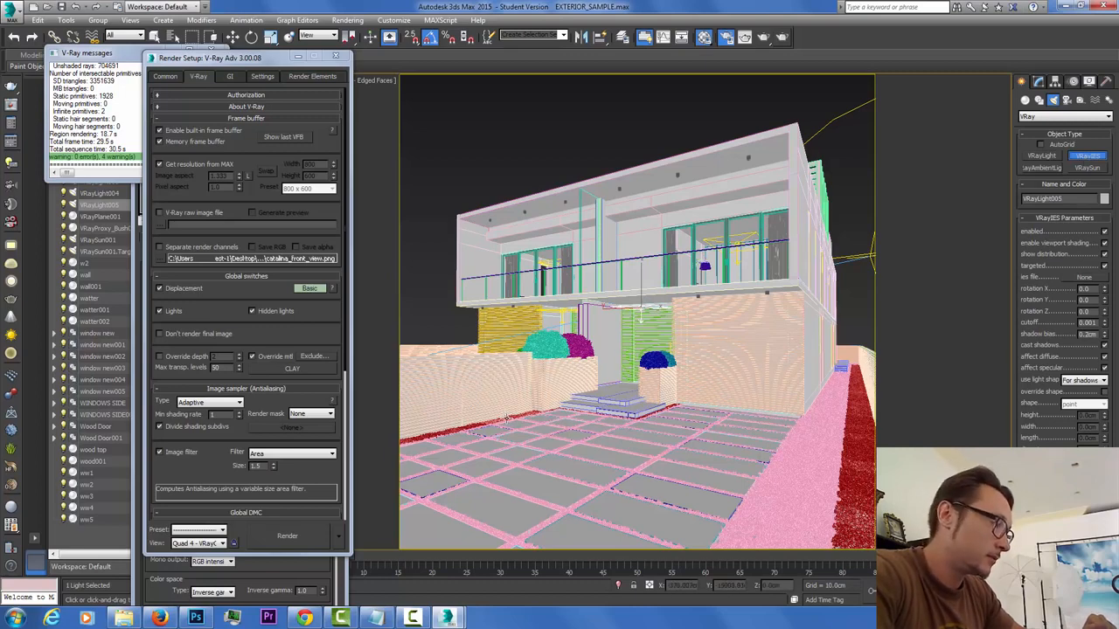
key(t)
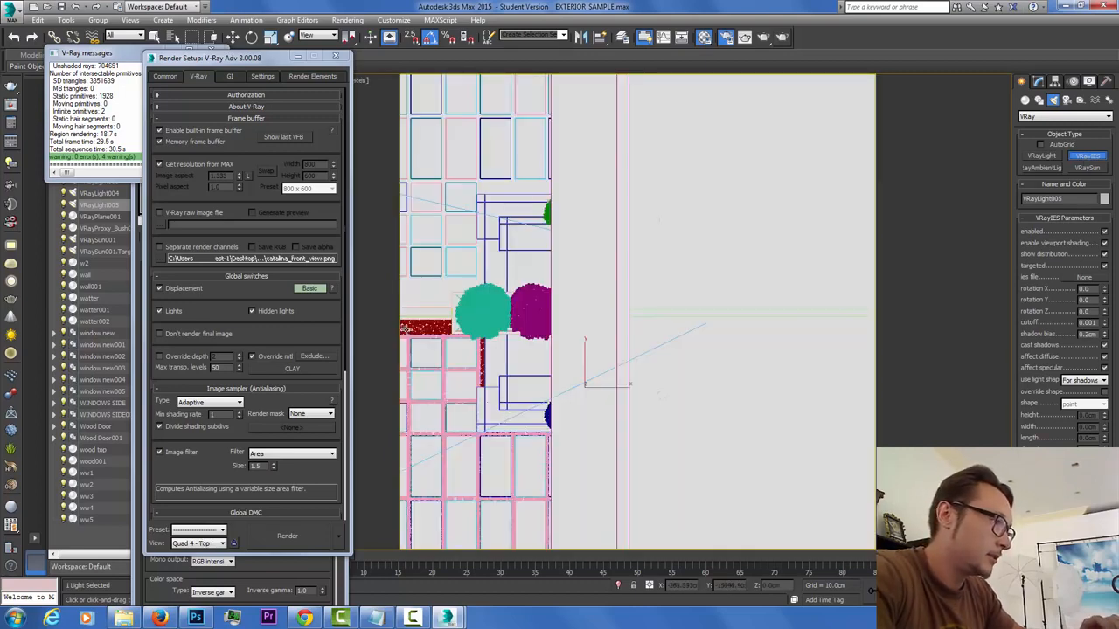
key(f)
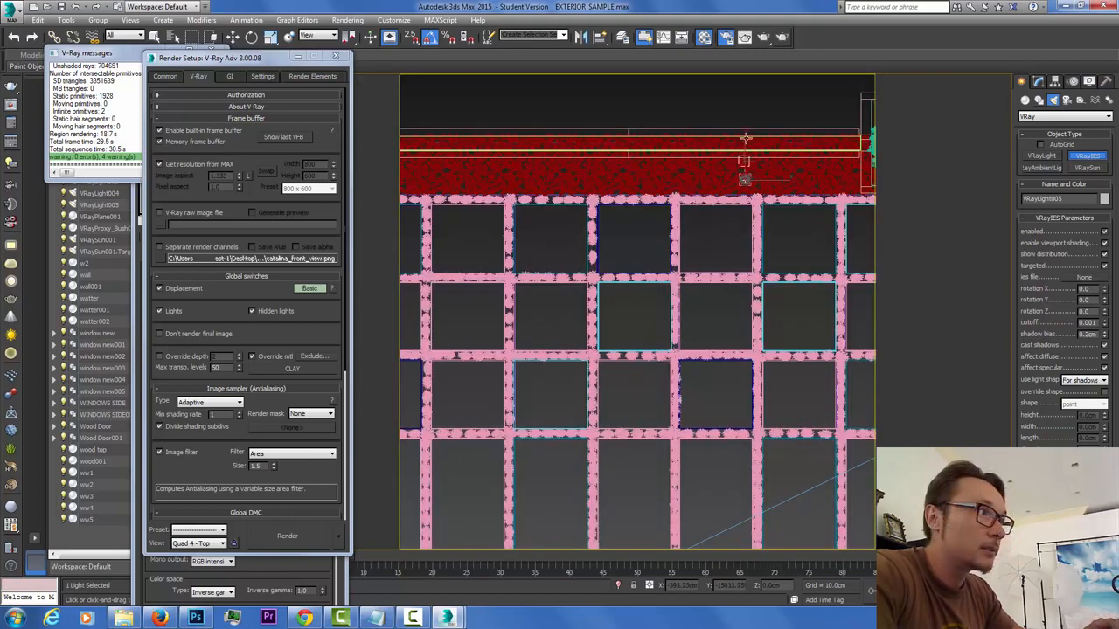
drag(744, 138, 745, 125)
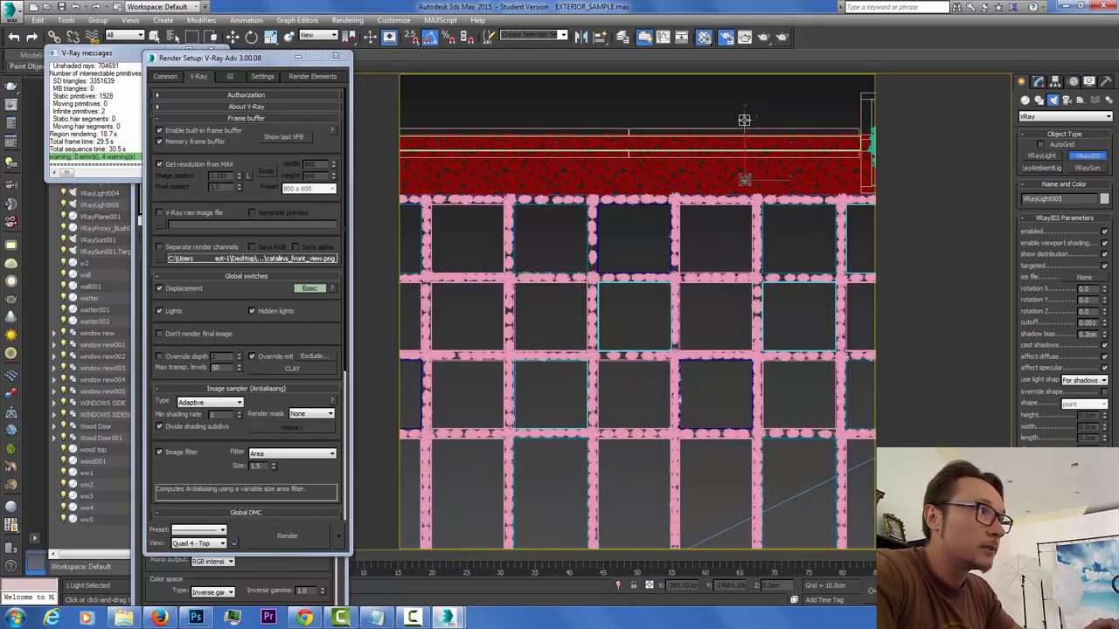
click(744, 119)
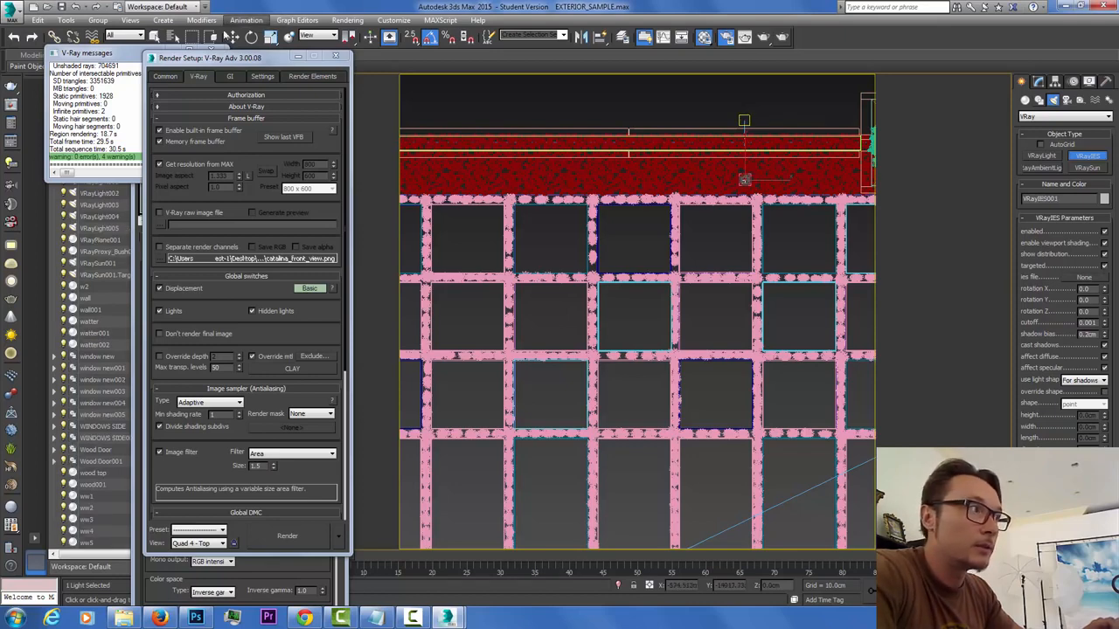
Move the IES light's target straight up in the front view to a height of about 125 cm.
click(232, 37)
click(744, 177)
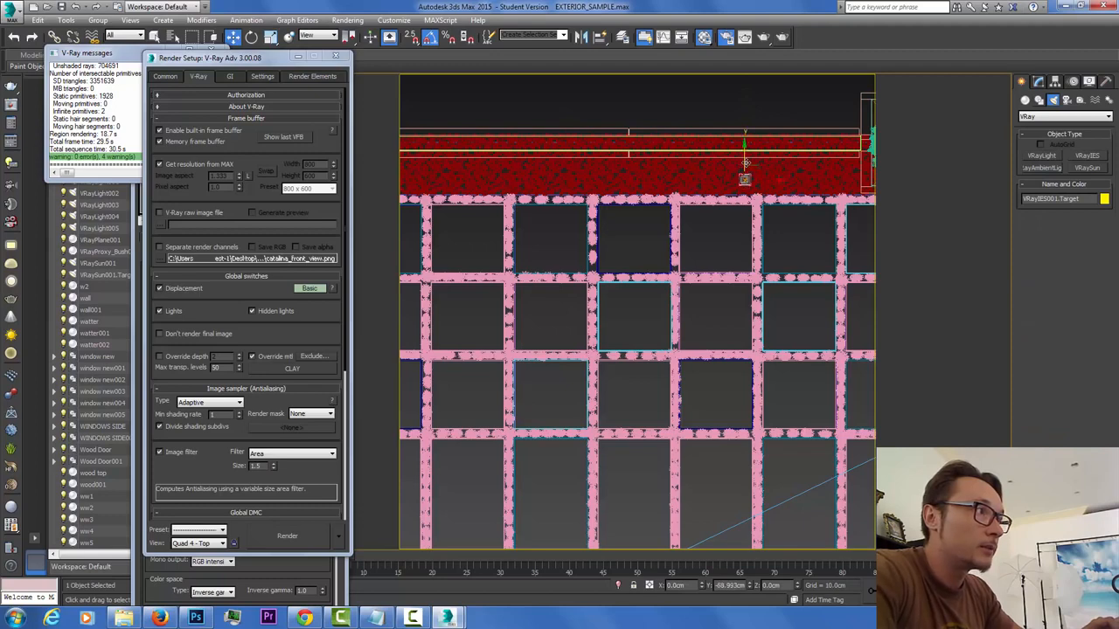
click(1038, 81)
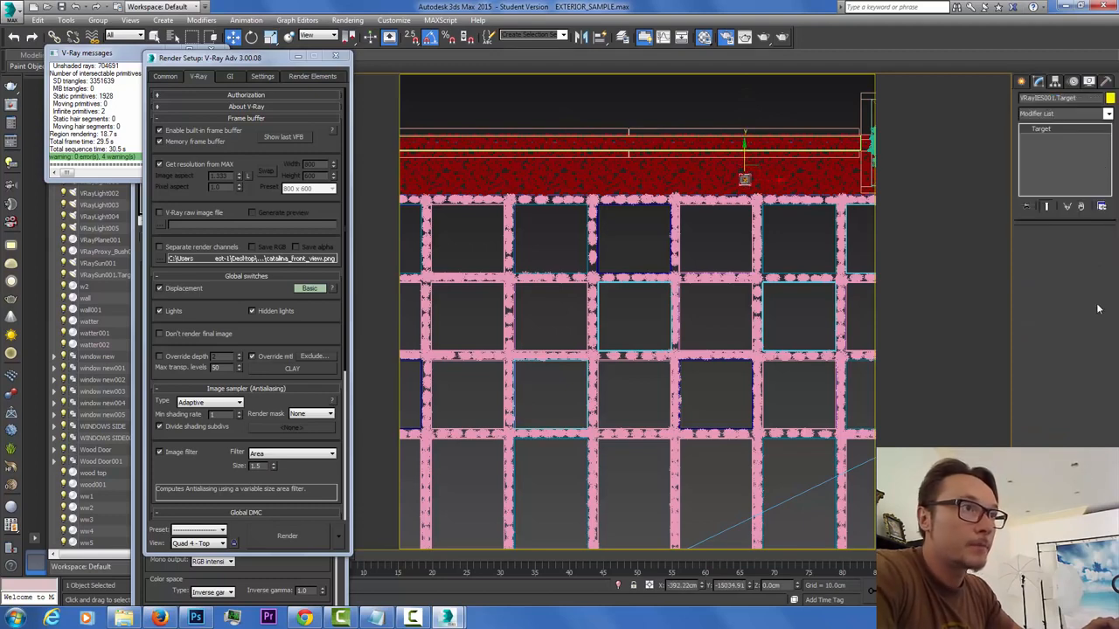
key(f)
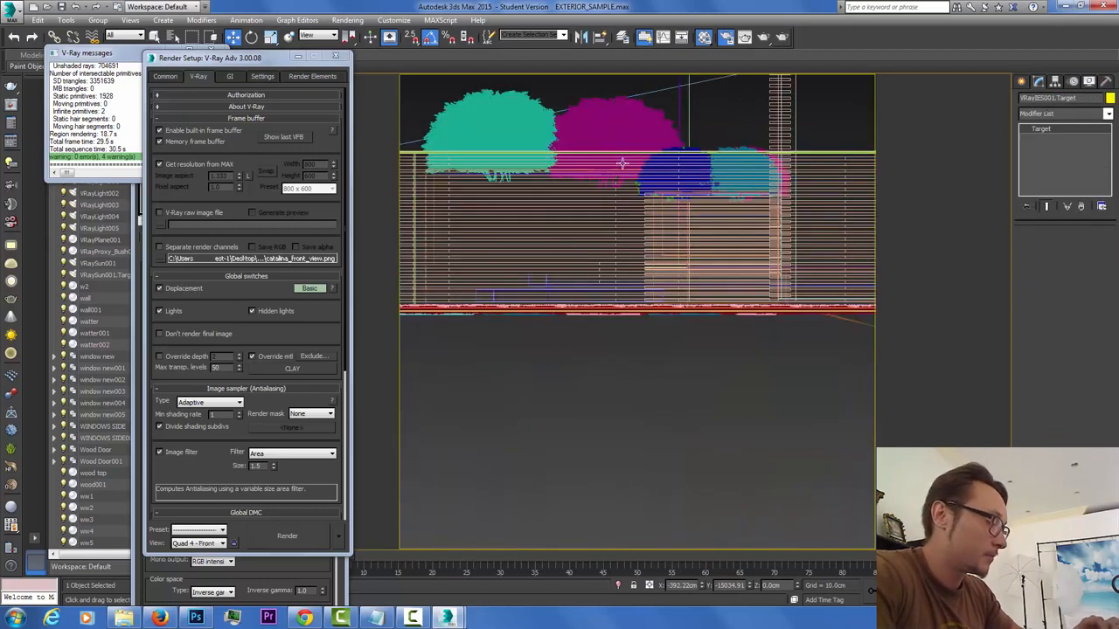
key(z)
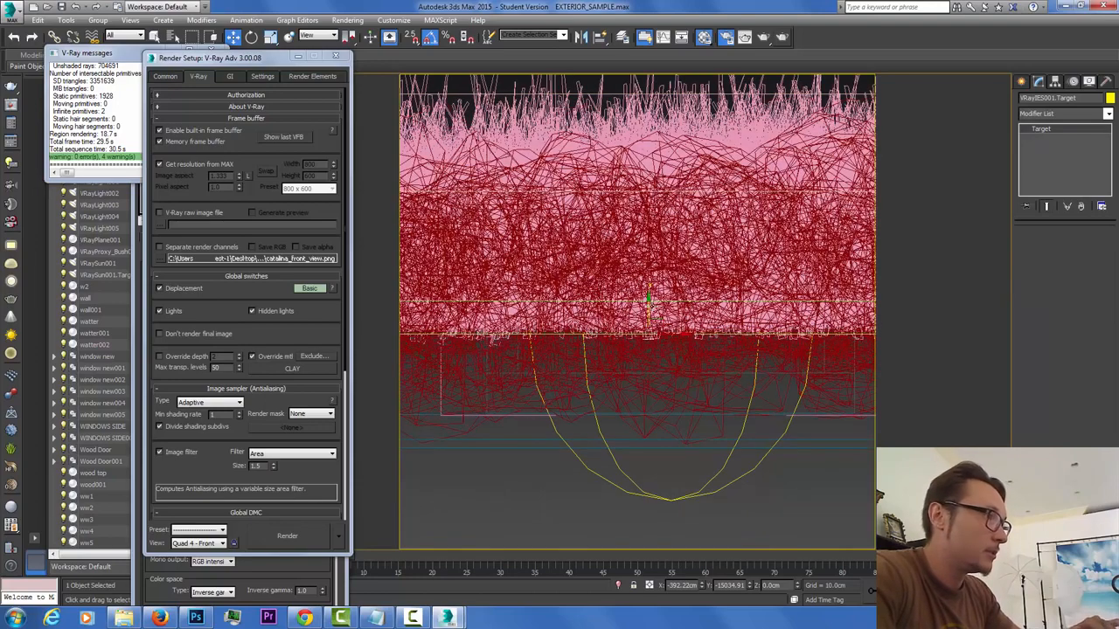
scroll(669, 123, down, 10)
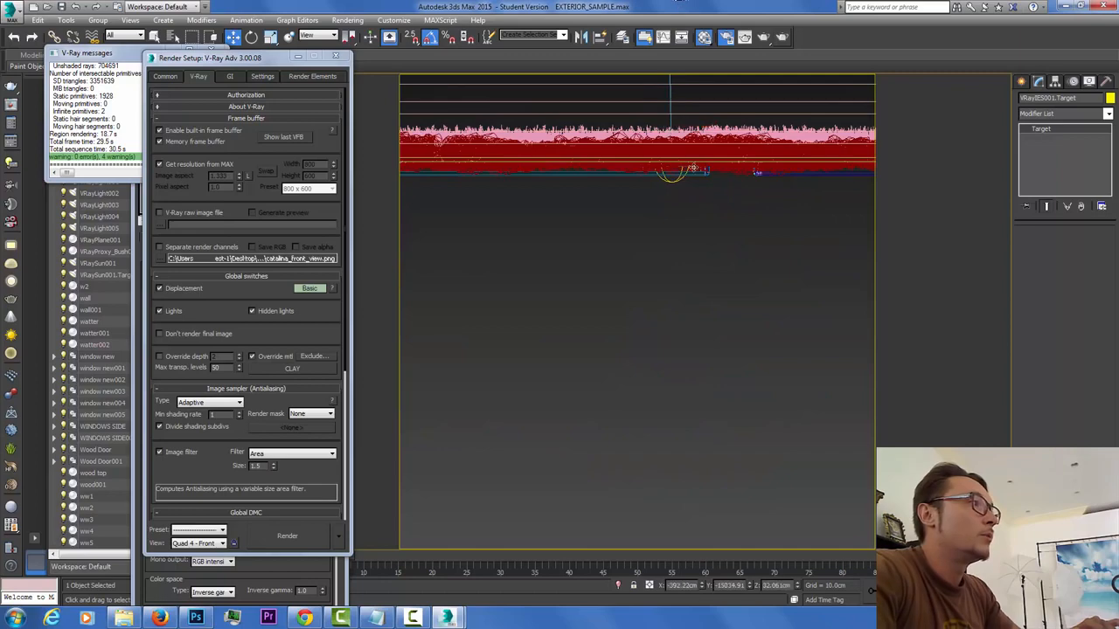
middle_drag(669, 100, 640, 359)
drag(664, 273, 657, 76)
scroll(679, 154, down, 5)
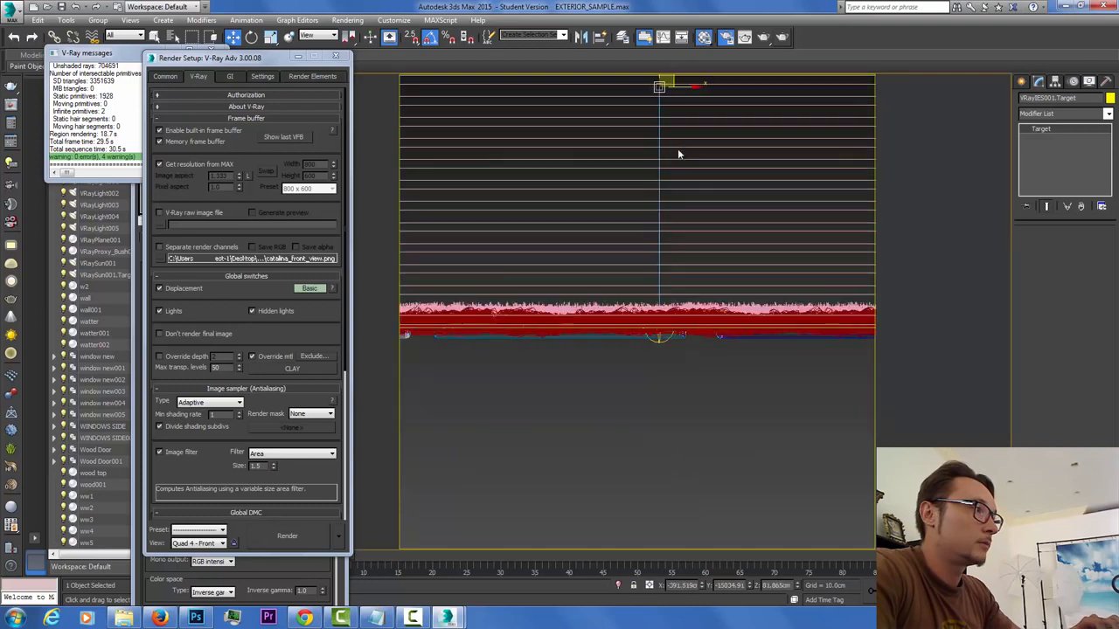
scroll(673, 166, down, 2)
drag(672, 113, 671, 67)
Limit selection to lights, select the new IES light in the front view, and raise it to about 9 cm in Z.
click(1021, 81)
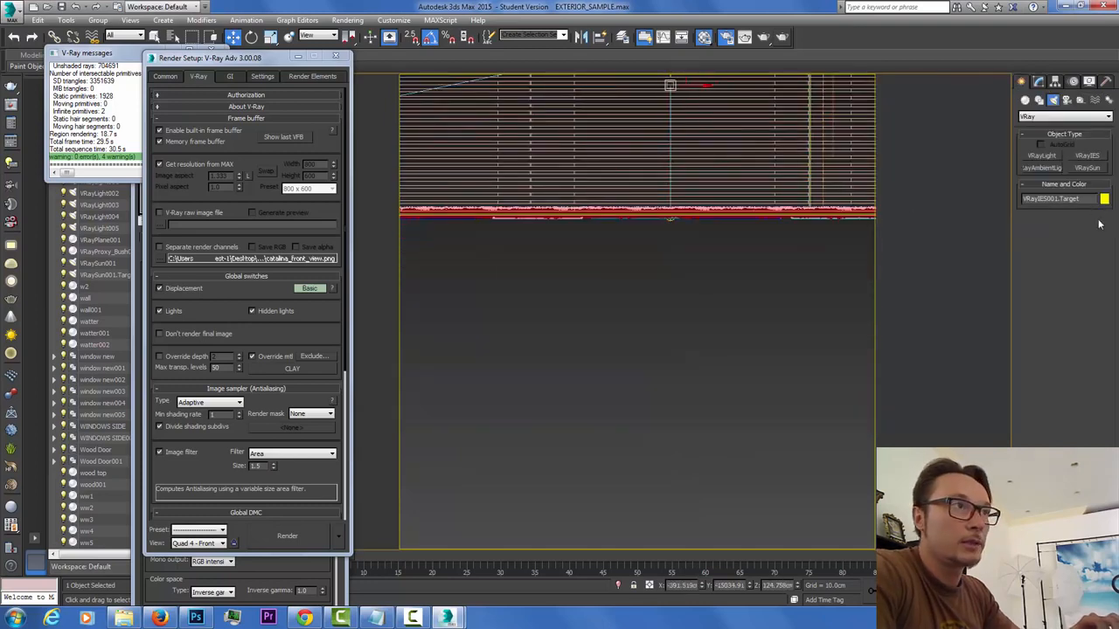
click(1038, 81)
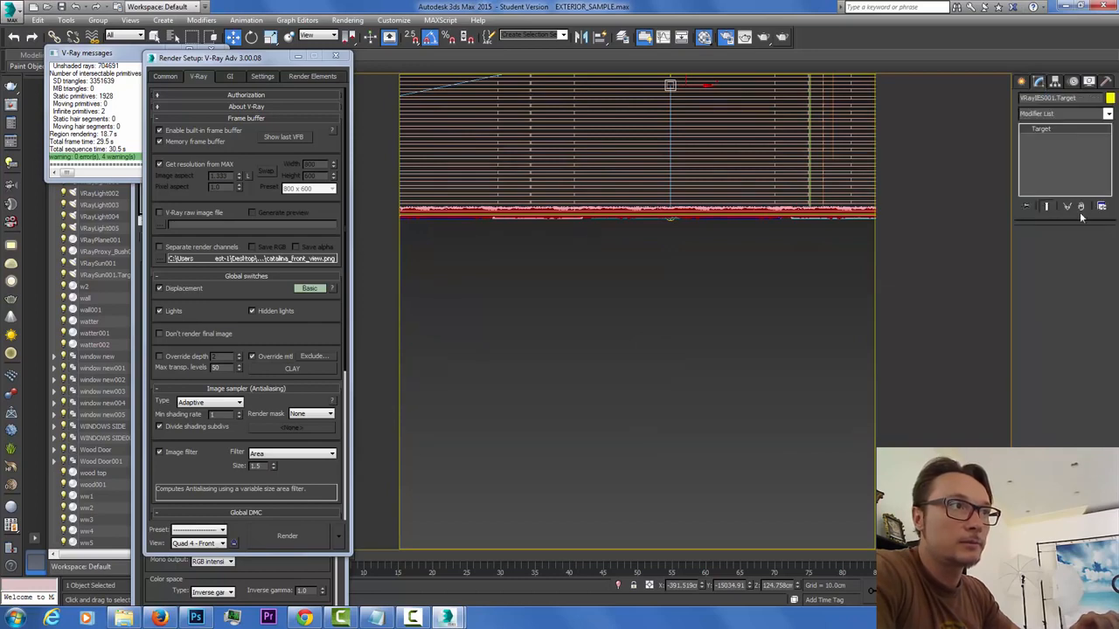
click(749, 353)
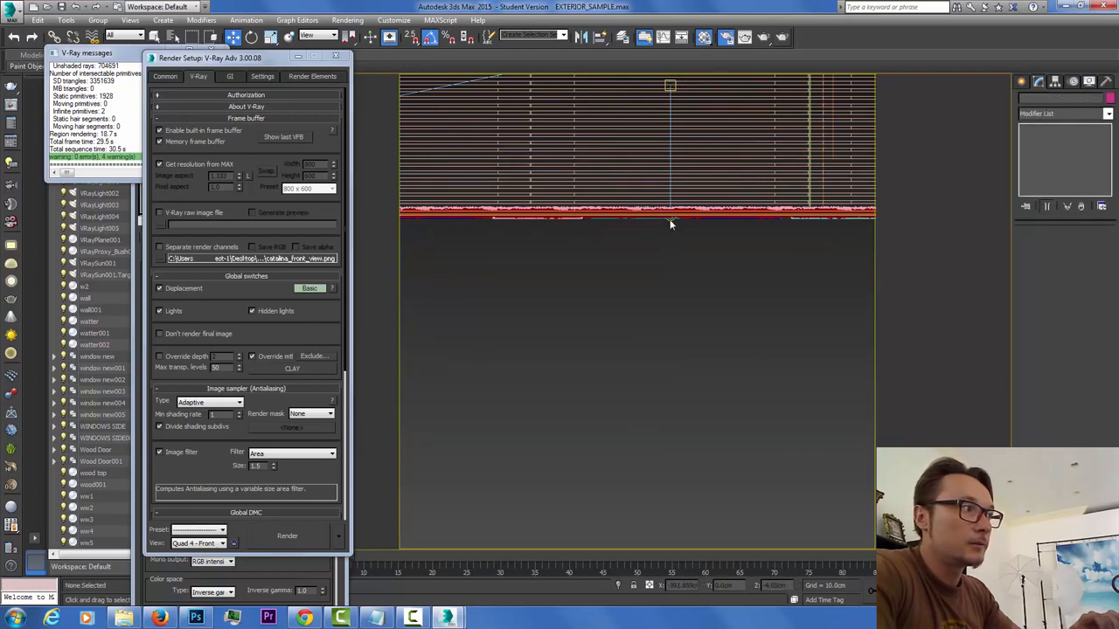
click(672, 222)
scroll(669, 219, up, 2)
scroll(668, 208, up, 5)
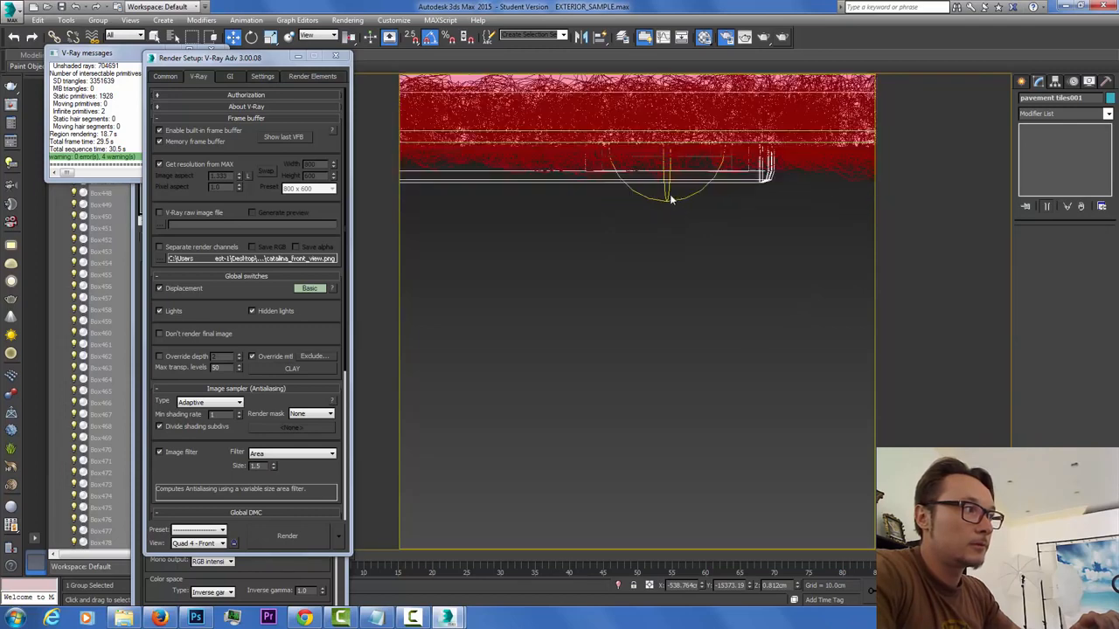
click(647, 213)
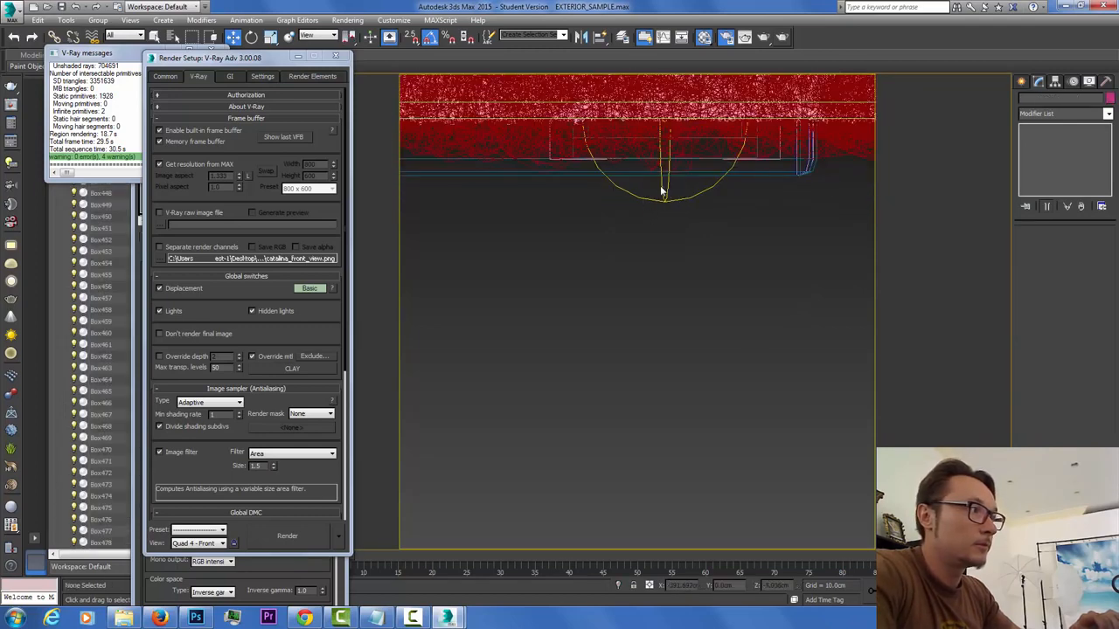
click(135, 35)
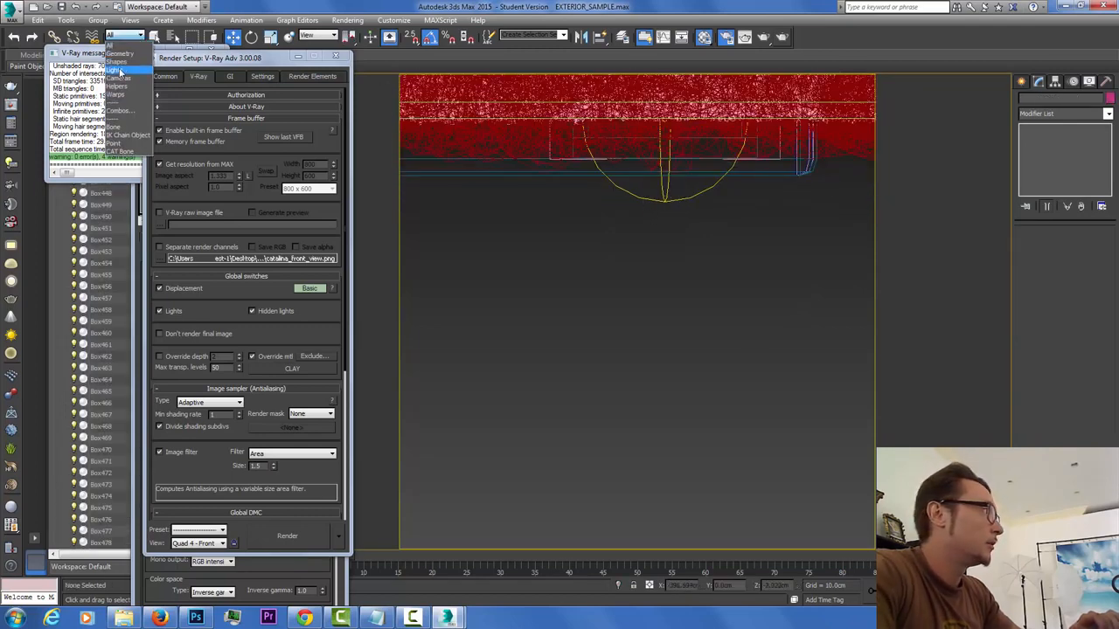
click(121, 73)
drag(767, 282, 517, 87)
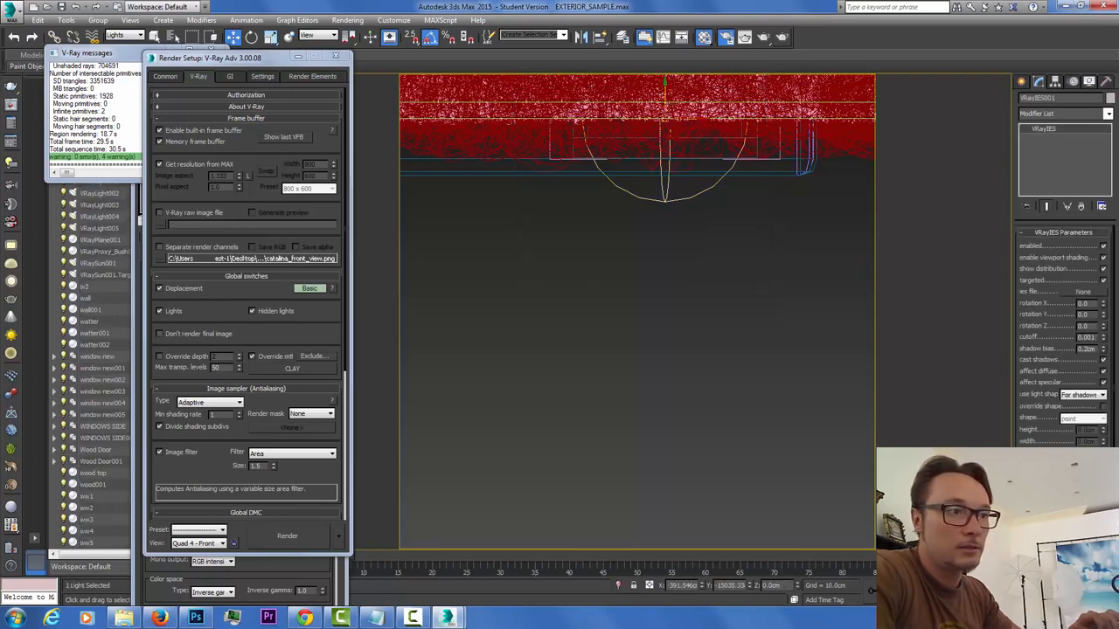
middle_drag(728, 206, 699, 500)
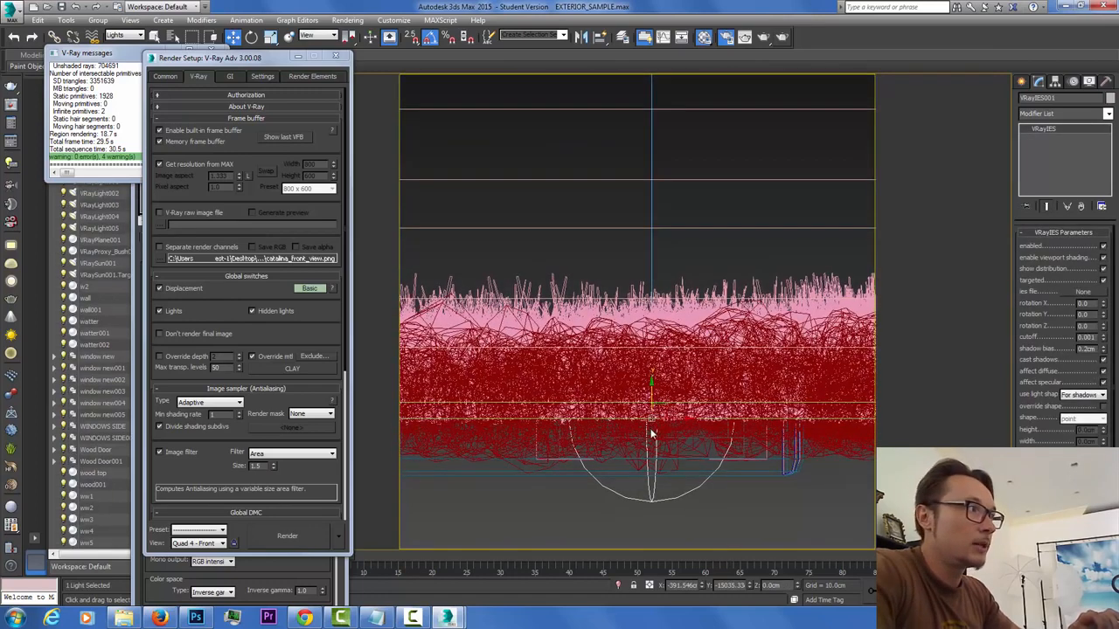
drag(651, 384, 664, 266)
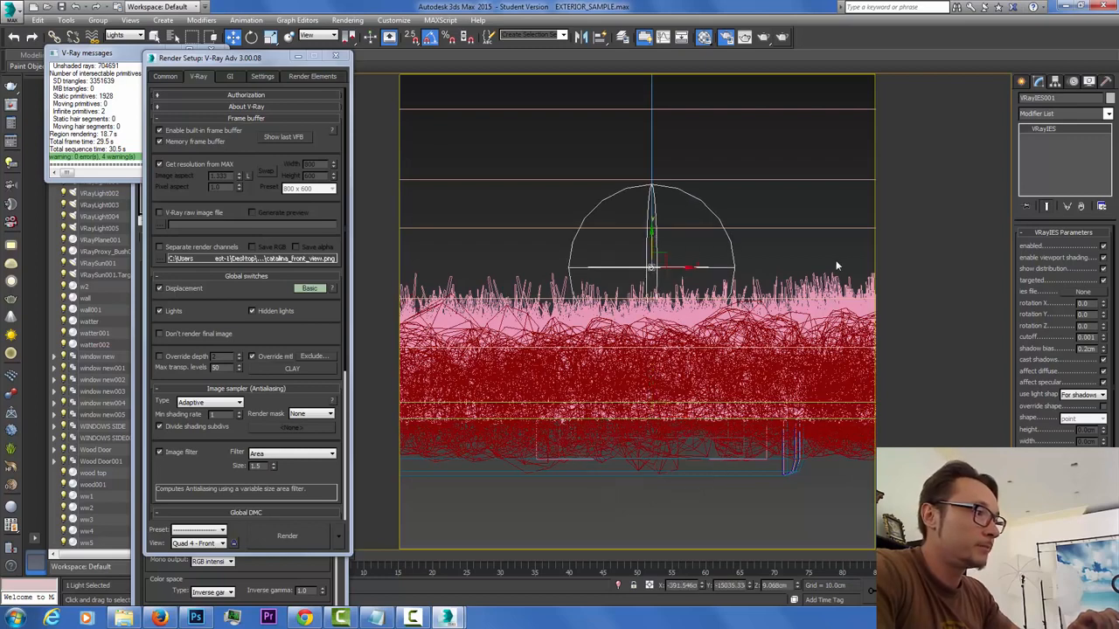
Load the 12.ies profile into the IES light and turn off its targeted option.
scroll(1051, 290, down, 2)
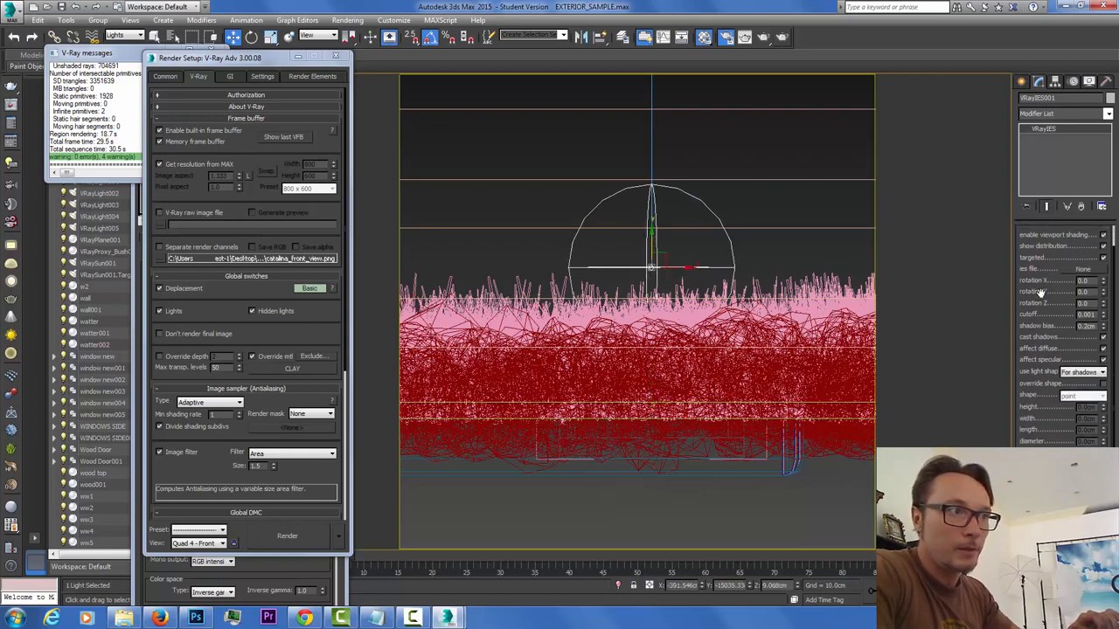
click(1083, 269)
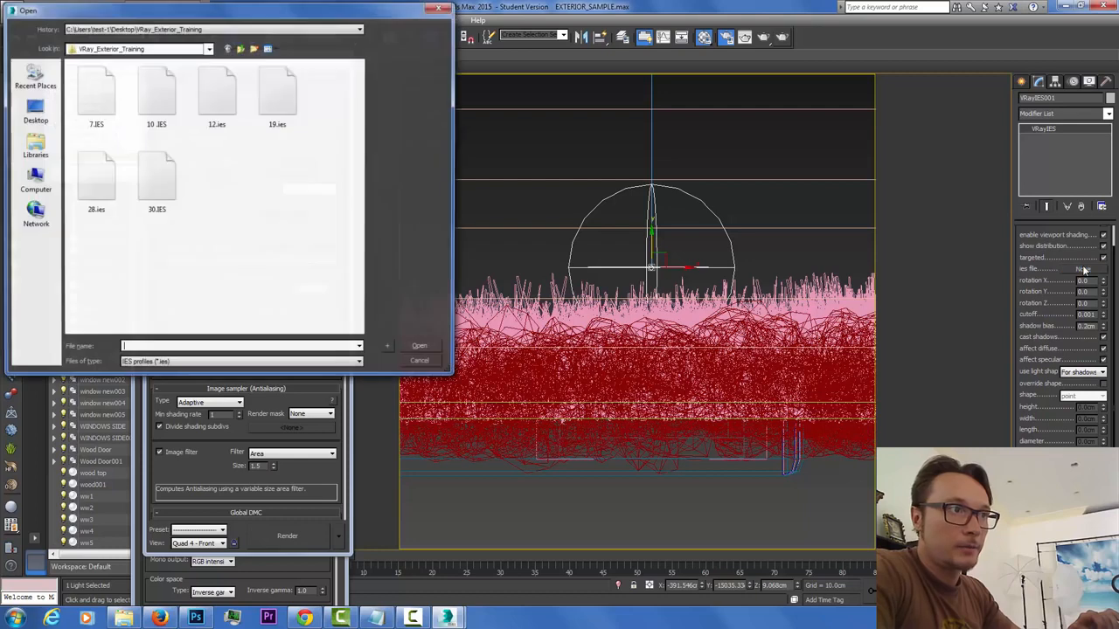
click(215, 100)
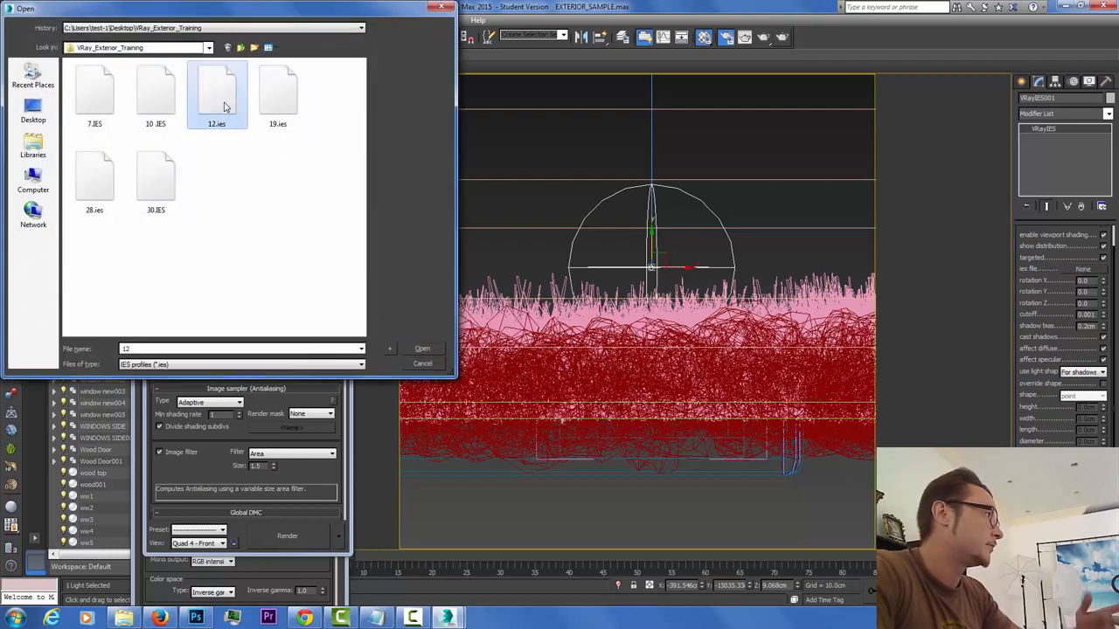
click(422, 349)
middle_drag(704, 271, 696, 383)
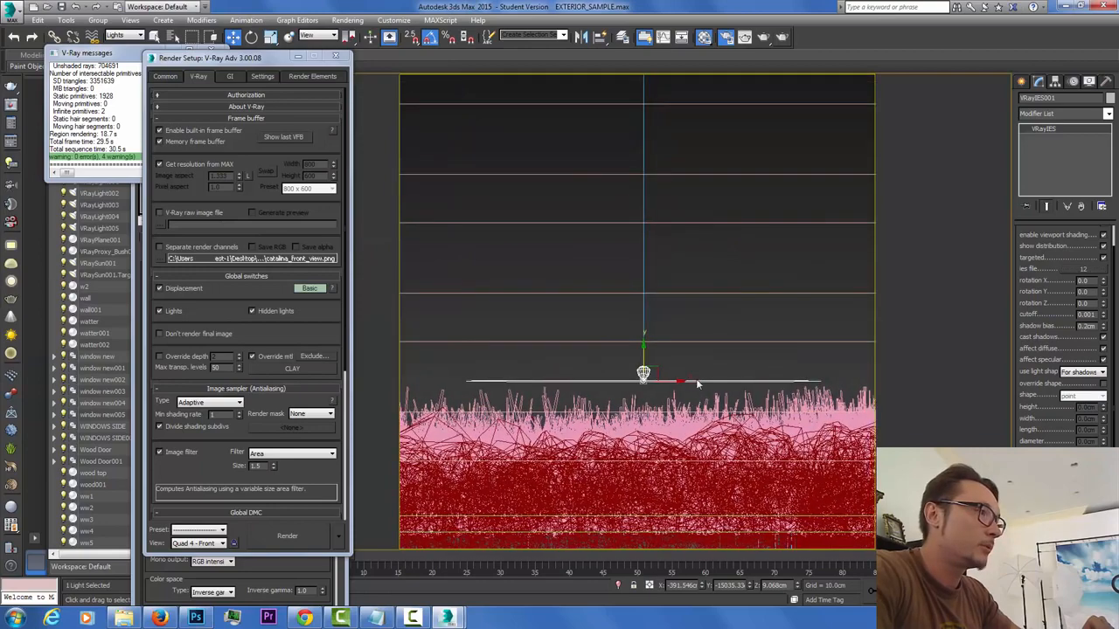
scroll(697, 383, down, 3)
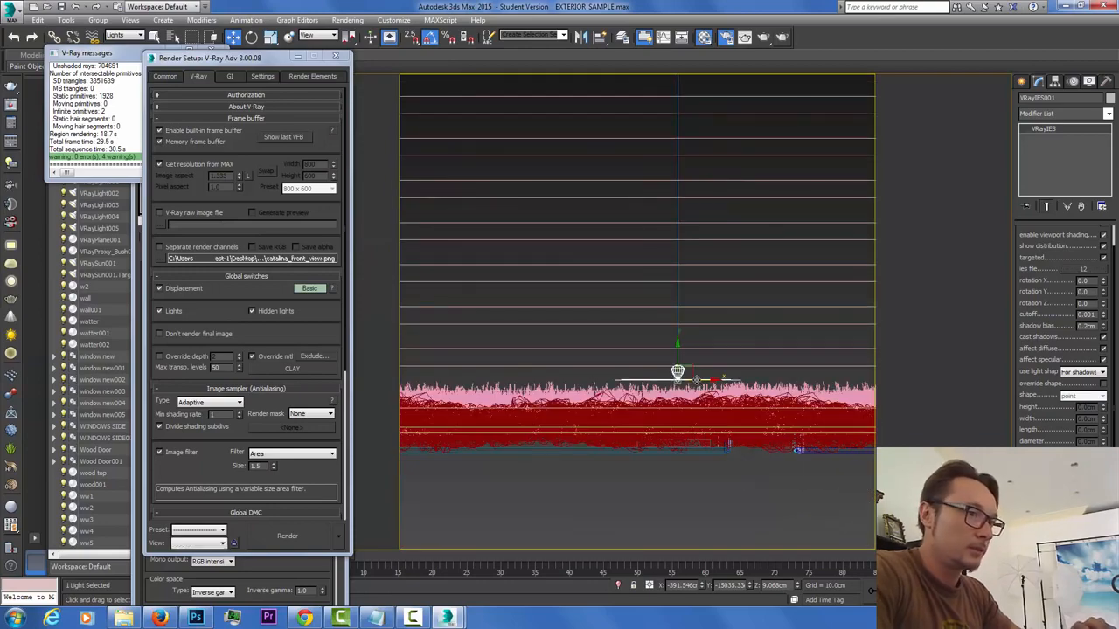
key(c)
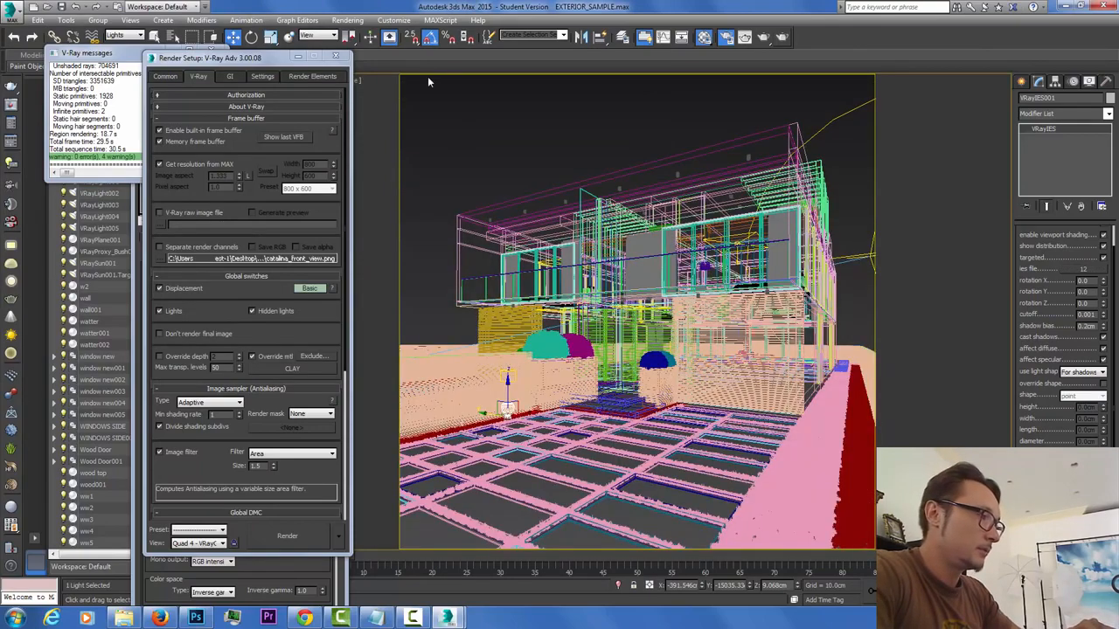
click(1103, 260)
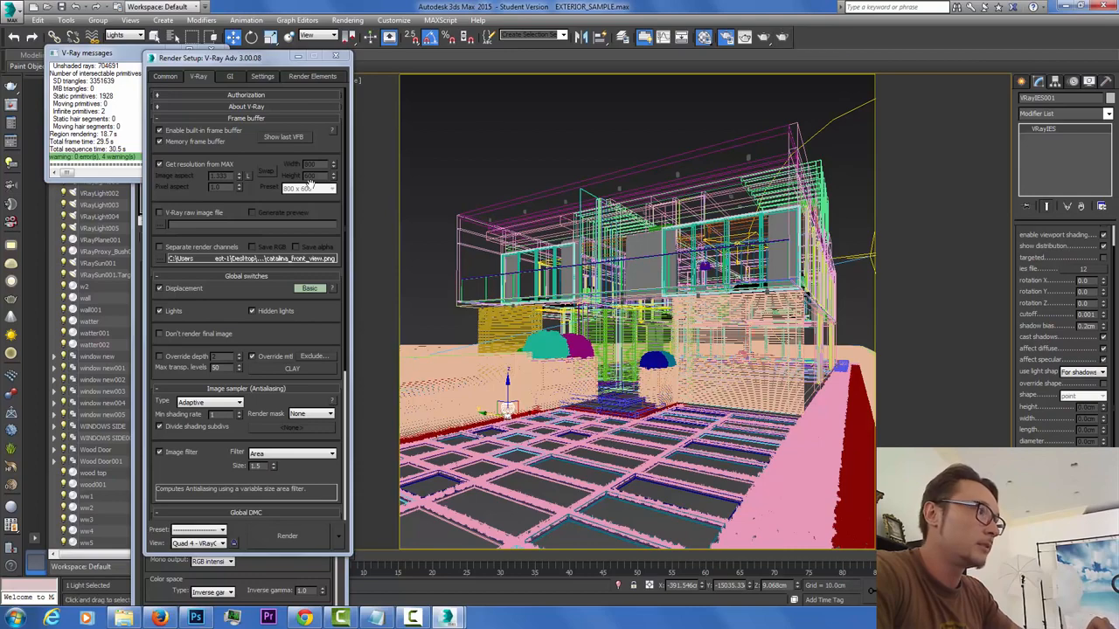
Reopen the last frame and render a narrow region on the boundary wall around the IES light.
click(281, 138)
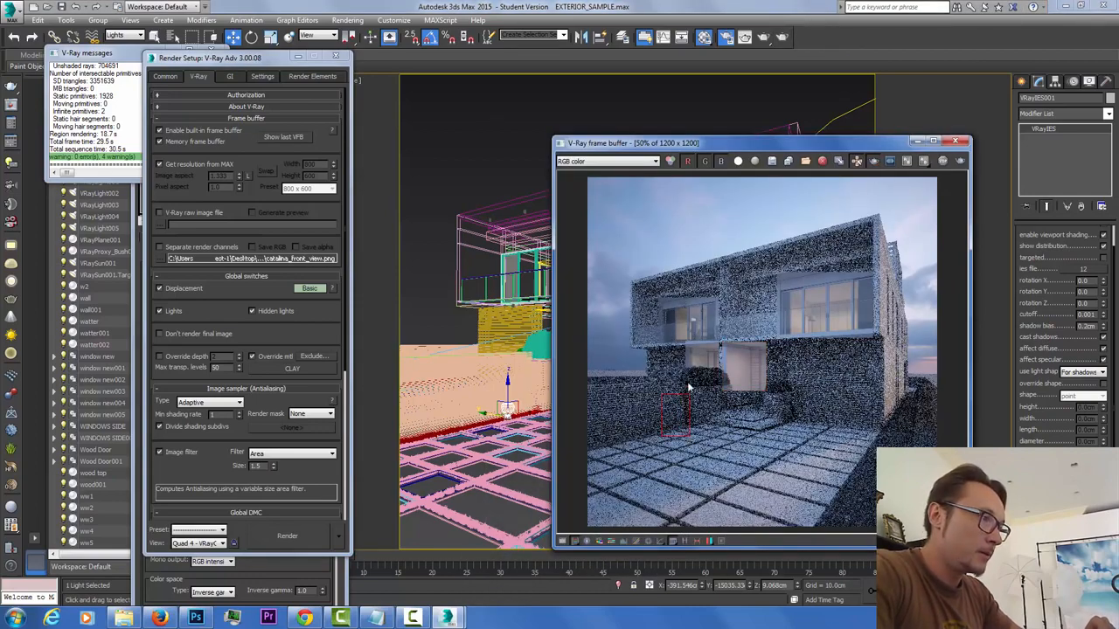
click(784, 37)
click(530, 323)
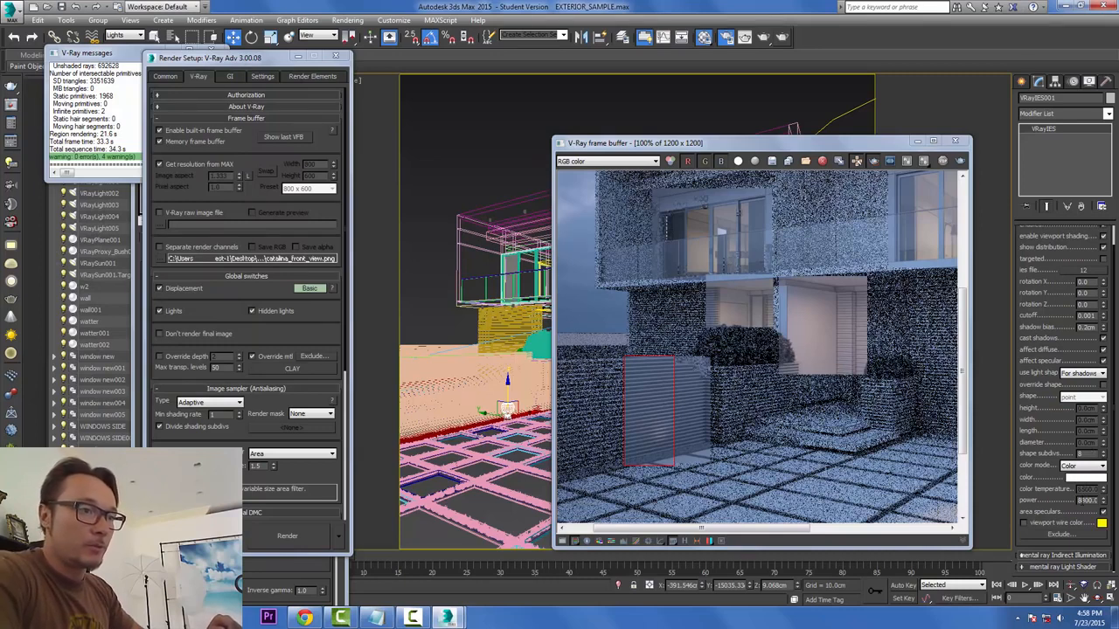
Raise the IES light's power and change its color to a warm peach, RGB 255, 161, 109.
double_click(1086, 500)
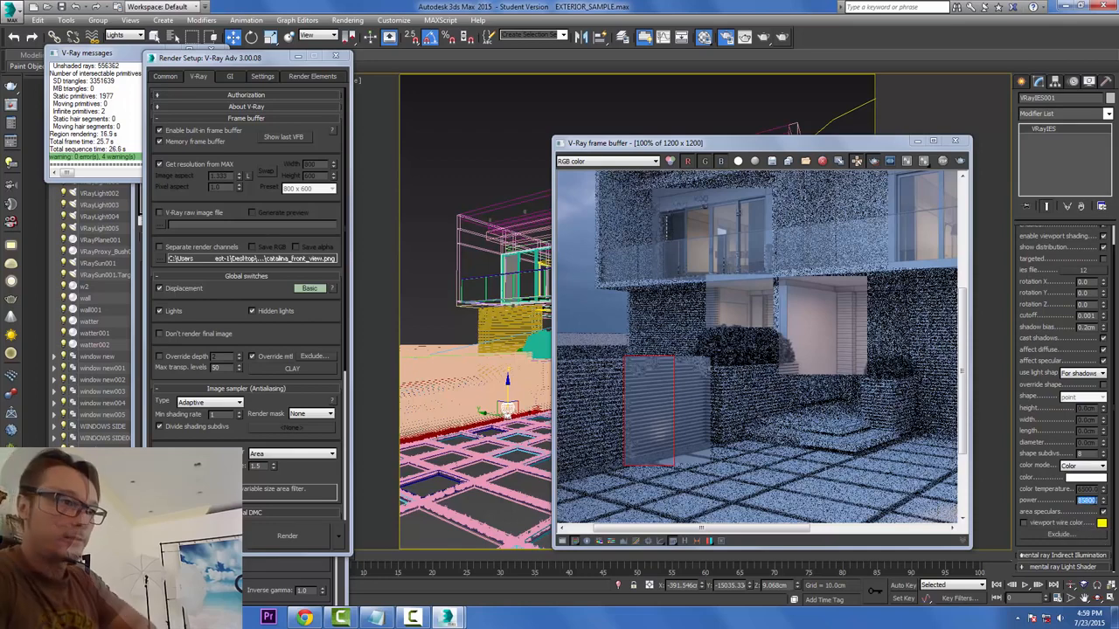
click(1080, 479)
drag(254, 92, 243, 76)
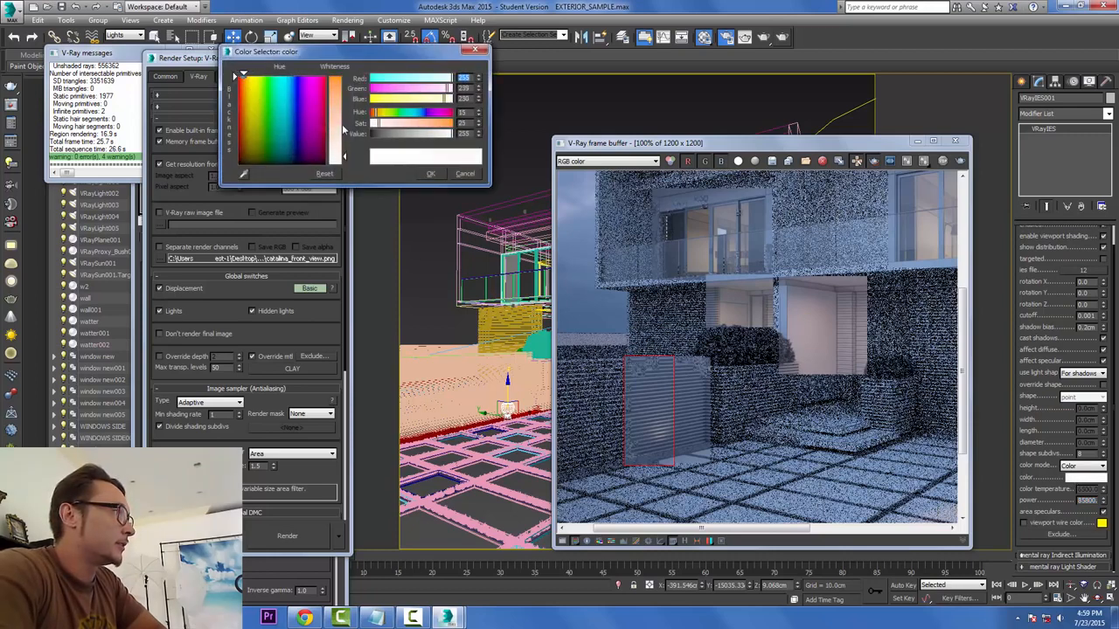
drag(343, 128, 343, 117)
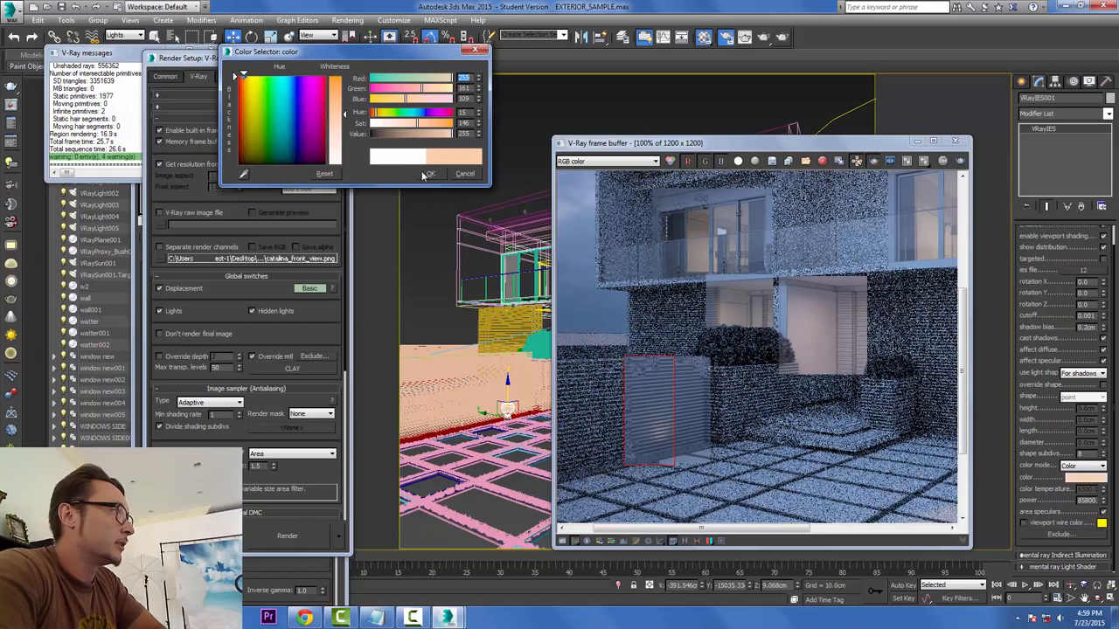
click(428, 173)
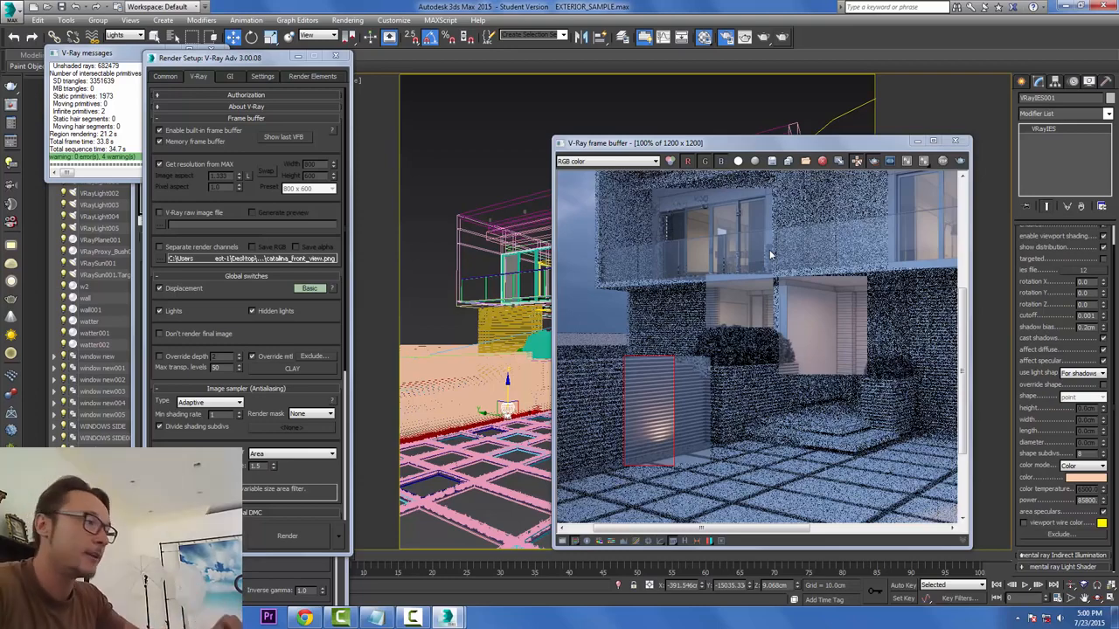
Remove the lights-only selection limit and, in the top view, select the spot fixture together with the IES light.
key(alt+F4)
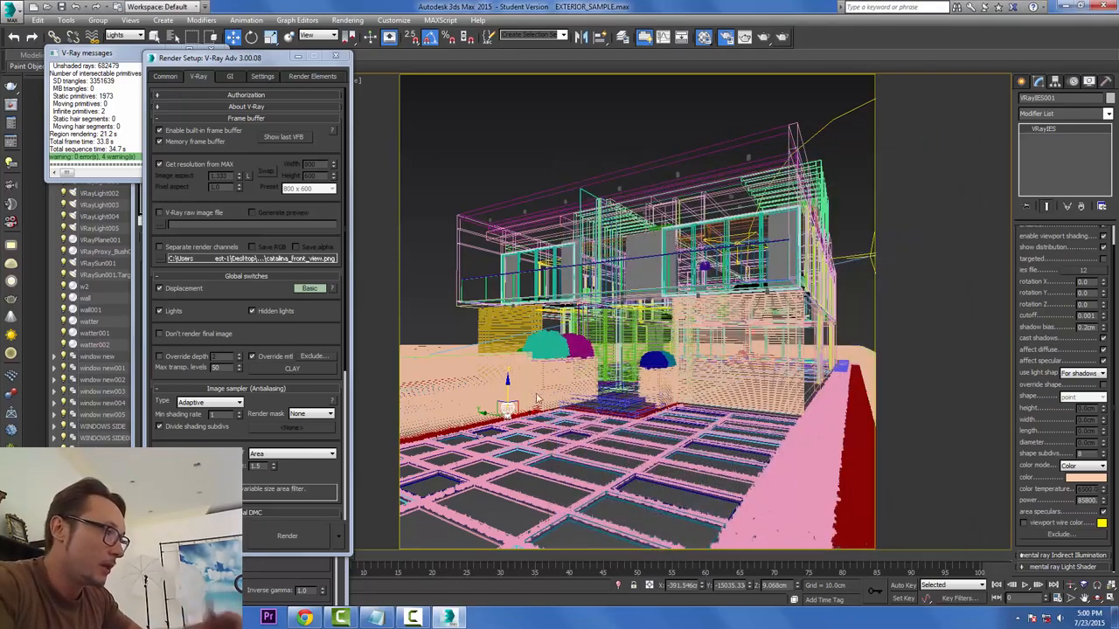
key(t)
key(z)
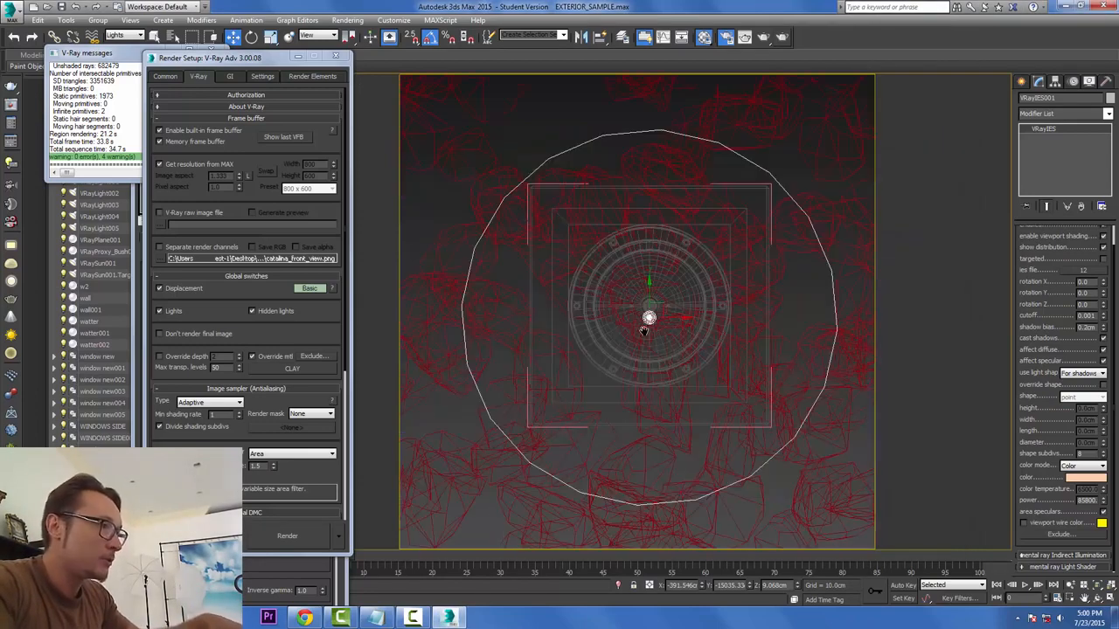
scroll(646, 329, down, 2)
scroll(647, 326, down, 3)
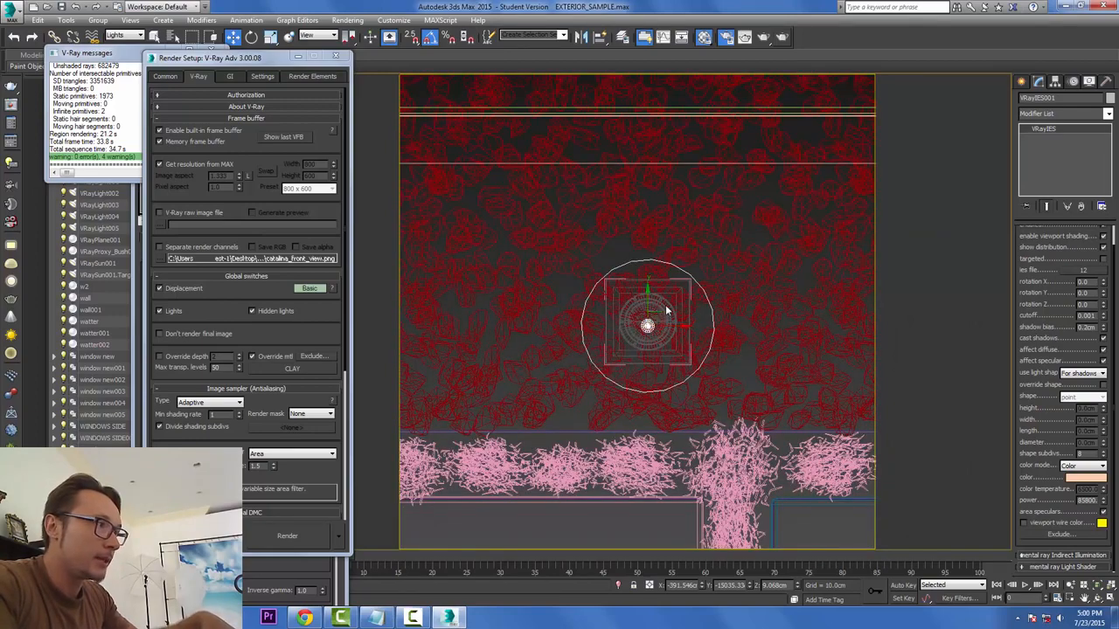
click(133, 36)
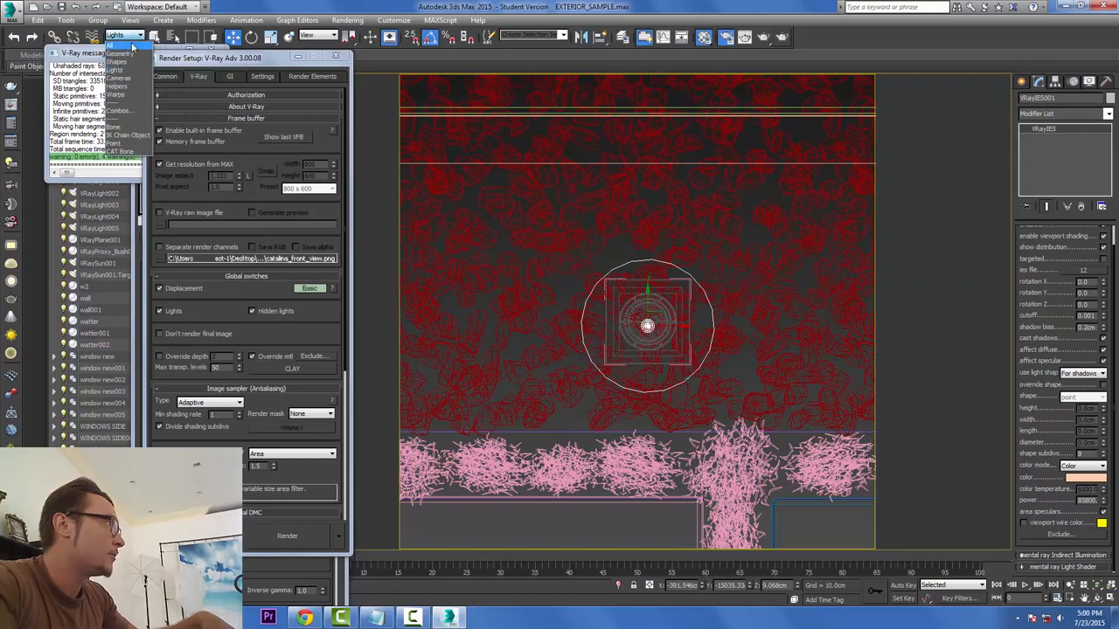
click(122, 48)
click(668, 308)
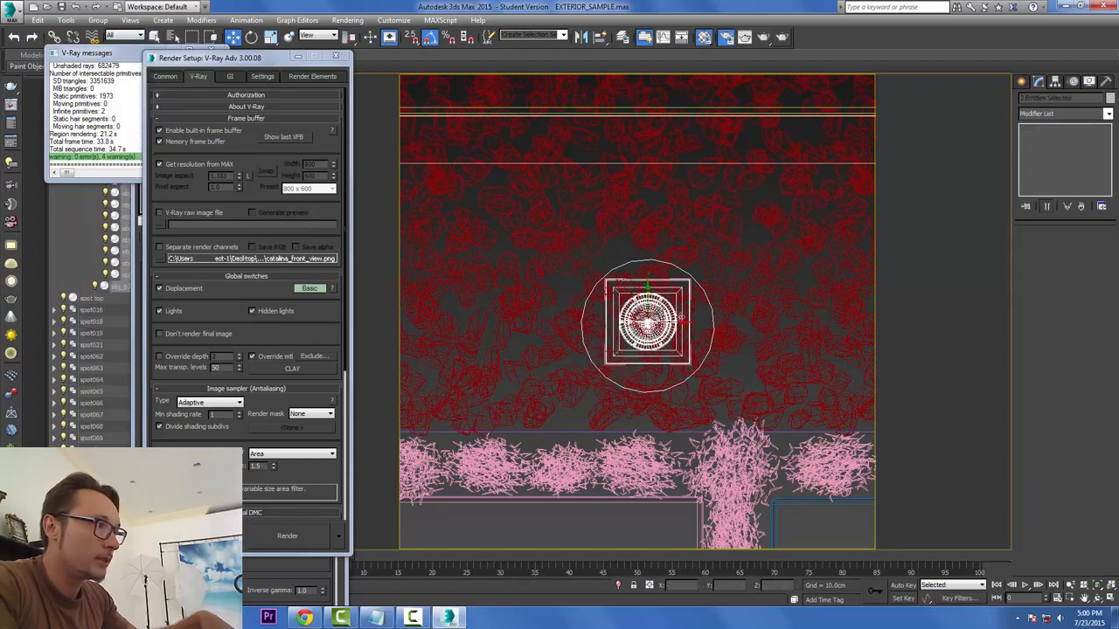
Make six evenly spaced copies of the fixture and its IES light in a row along the boundary wall.
scroll(670, 316, down, 5)
scroll(671, 317, down, 3)
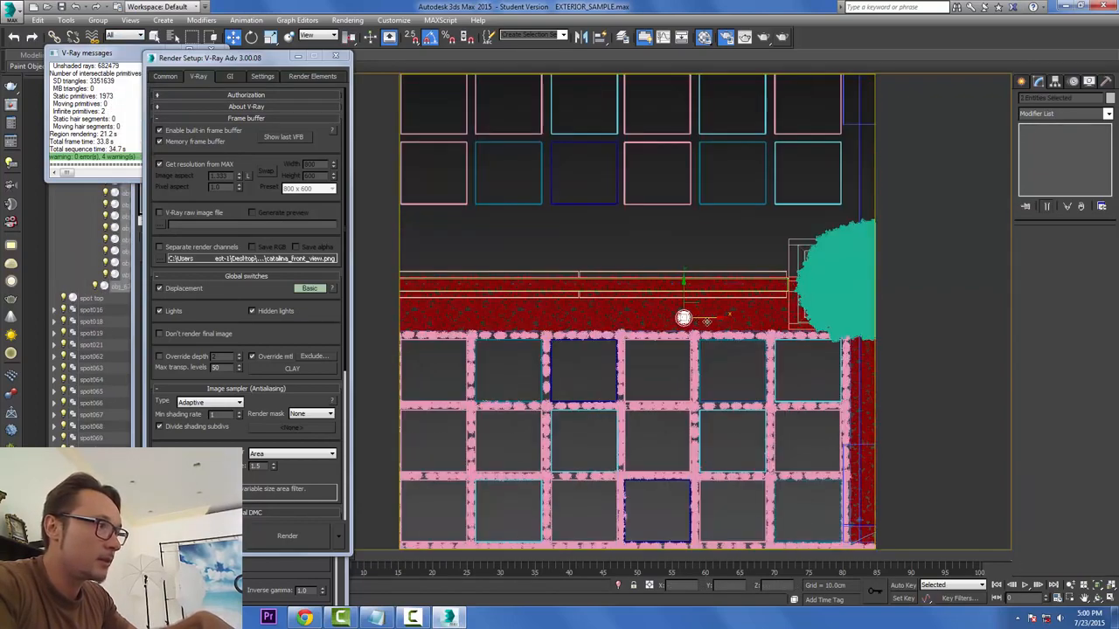
shift+drag(683, 317, 587, 316)
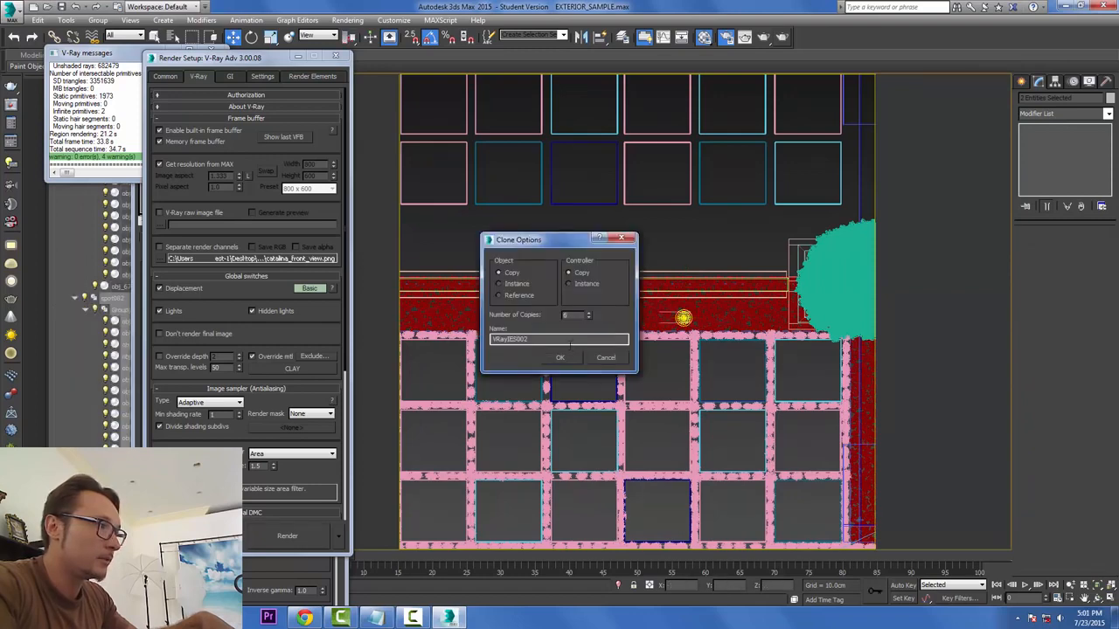
click(561, 357)
middle_drag(764, 351, 1006, 341)
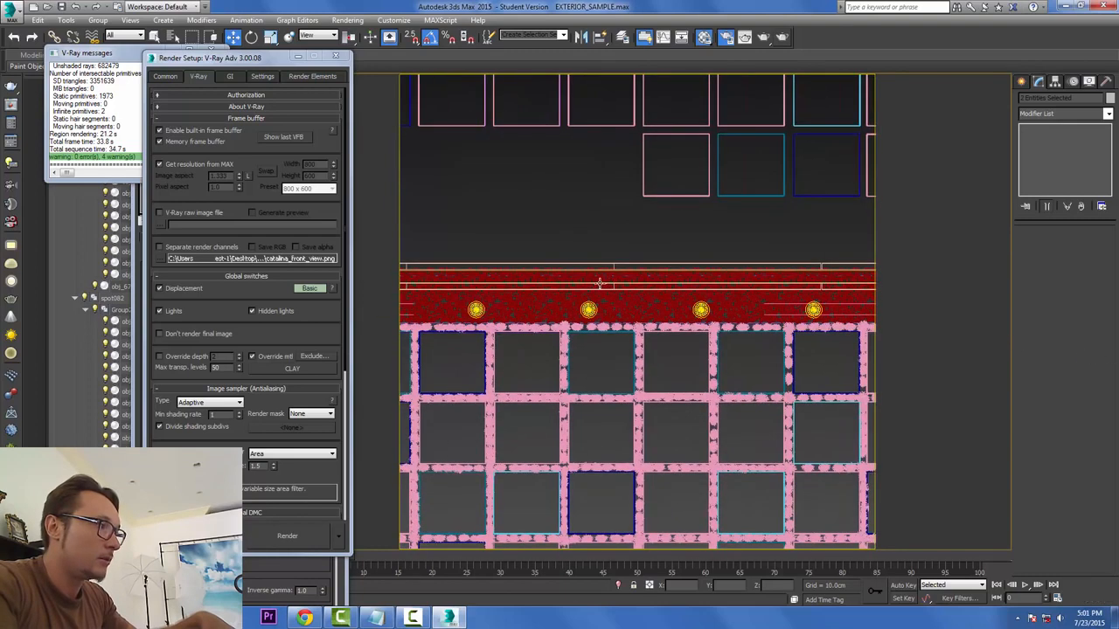
Return to the camera view, reopen the last frame, and render a wider region covering the whole visible boundary wall.
key(p)
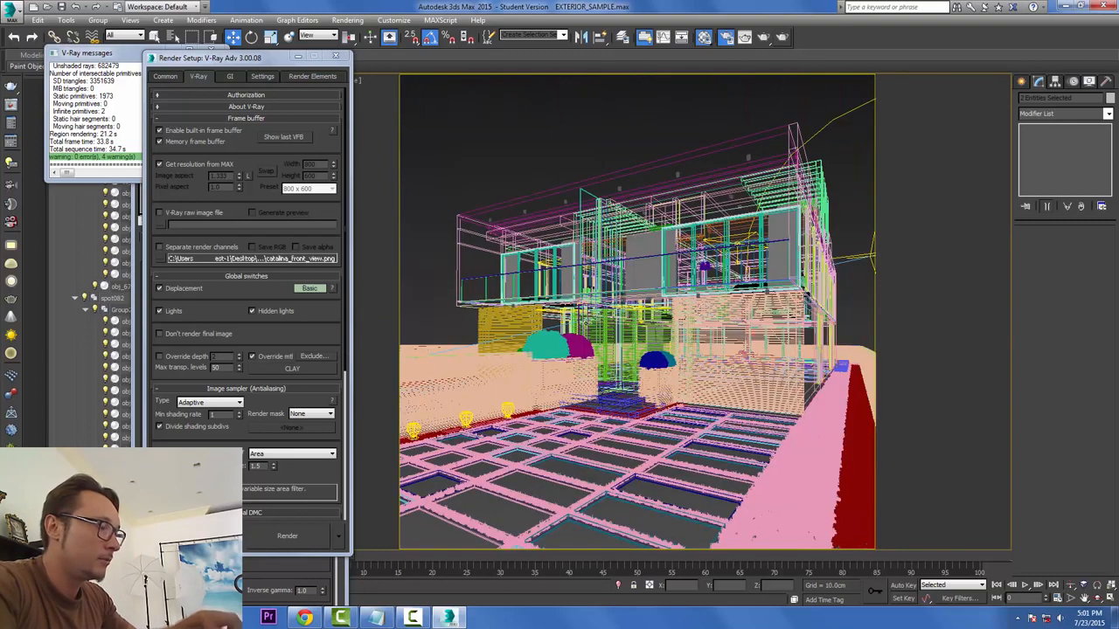
click(280, 137)
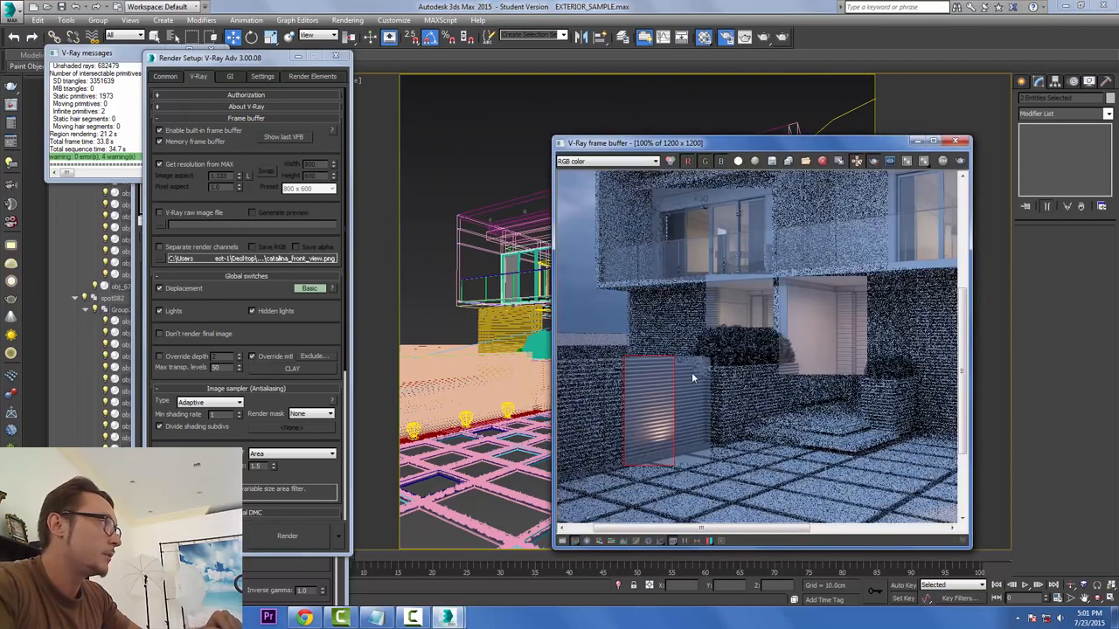
scroll(672, 362, down, 2)
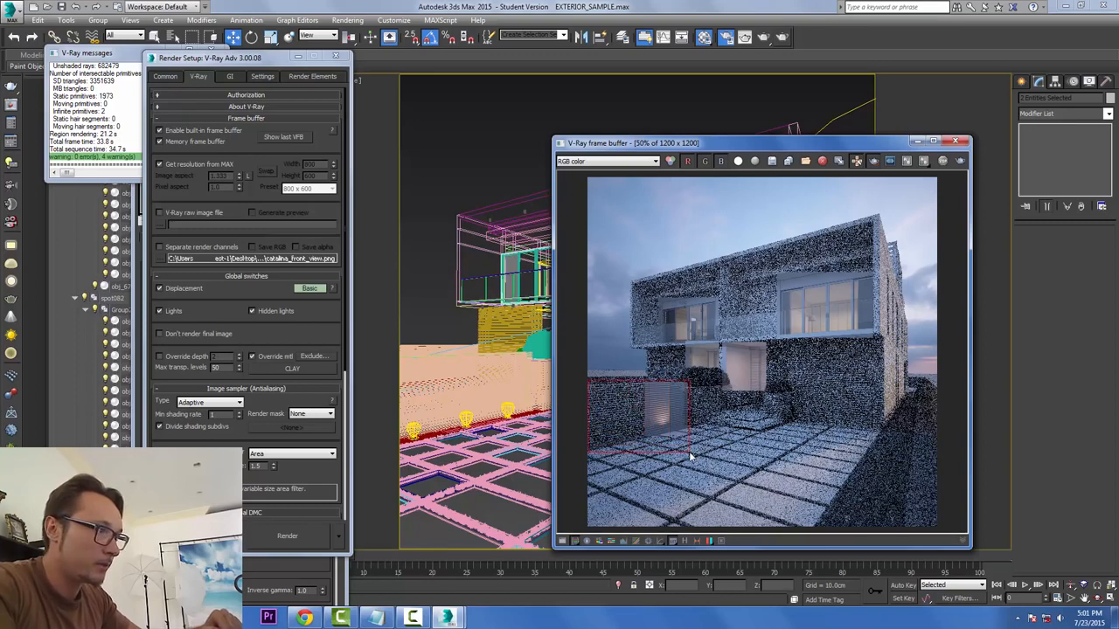
click(783, 38)
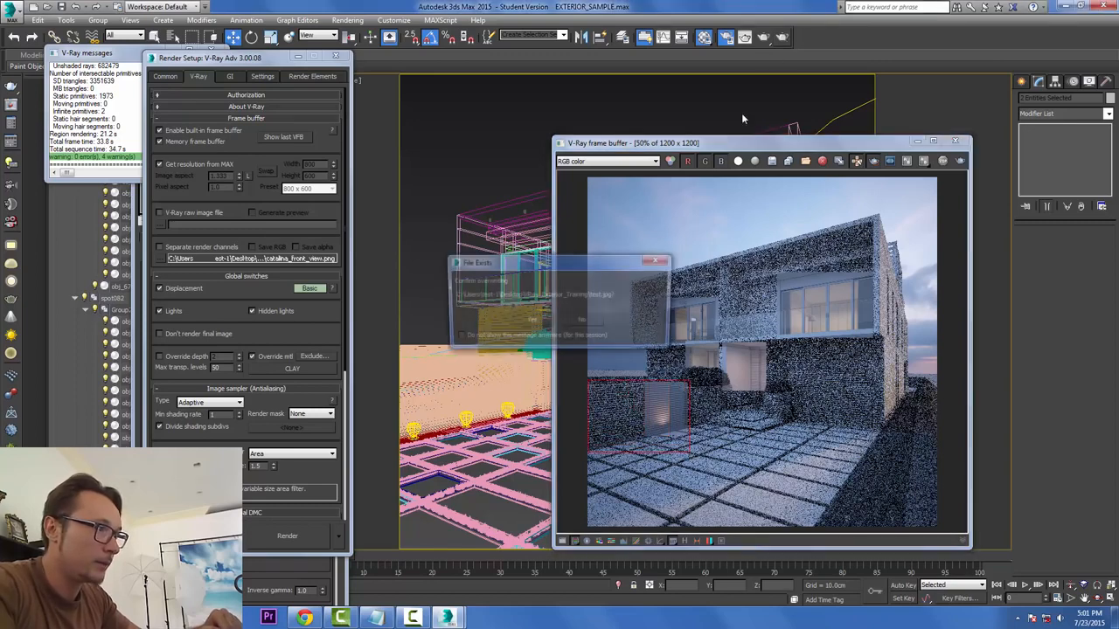
click(601, 325)
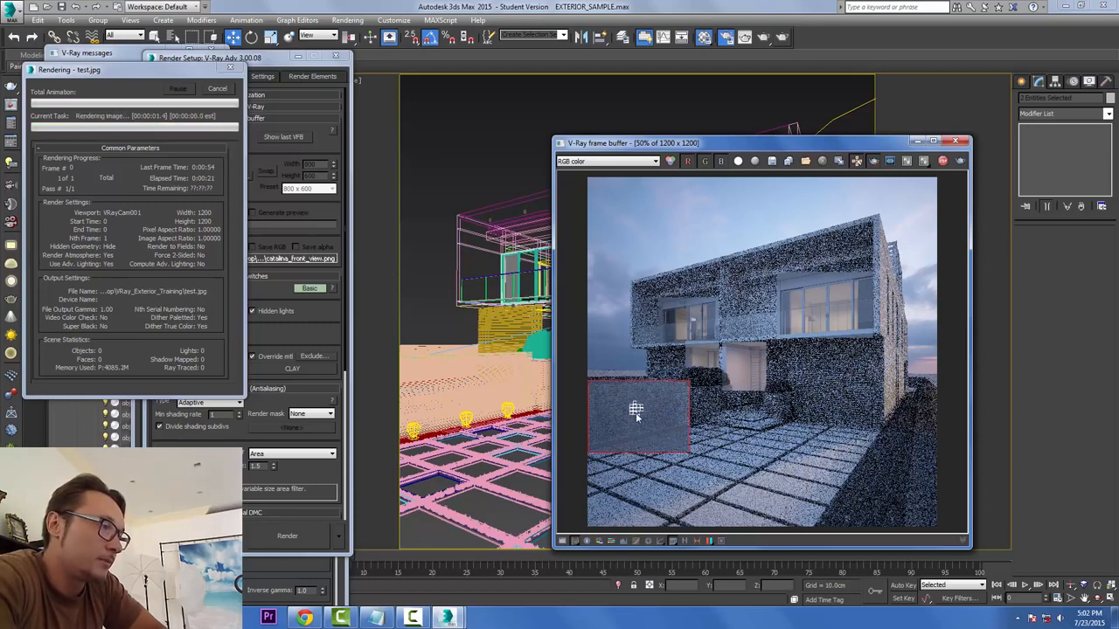
scroll(631, 415, up, 3)
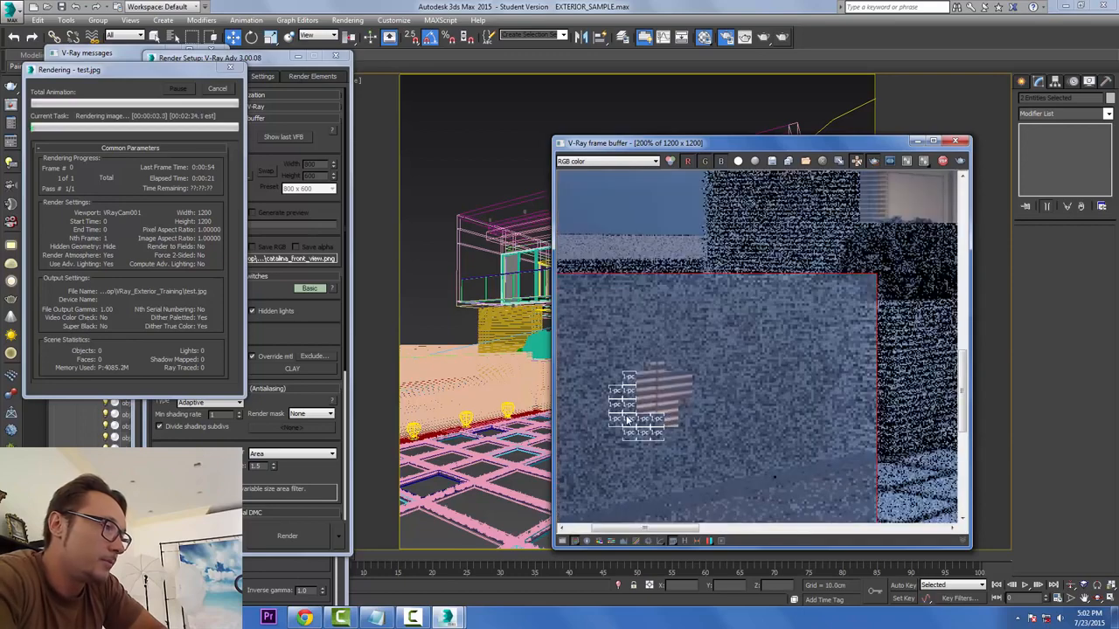
scroll(626, 420, down, 2)
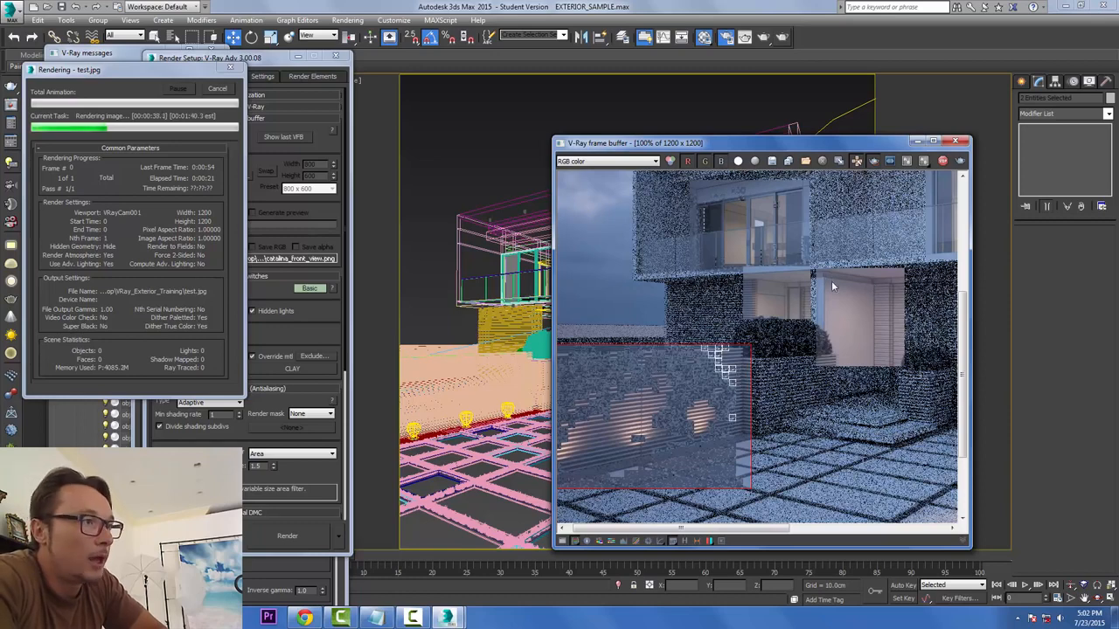
scroll(732, 305, down, 1)
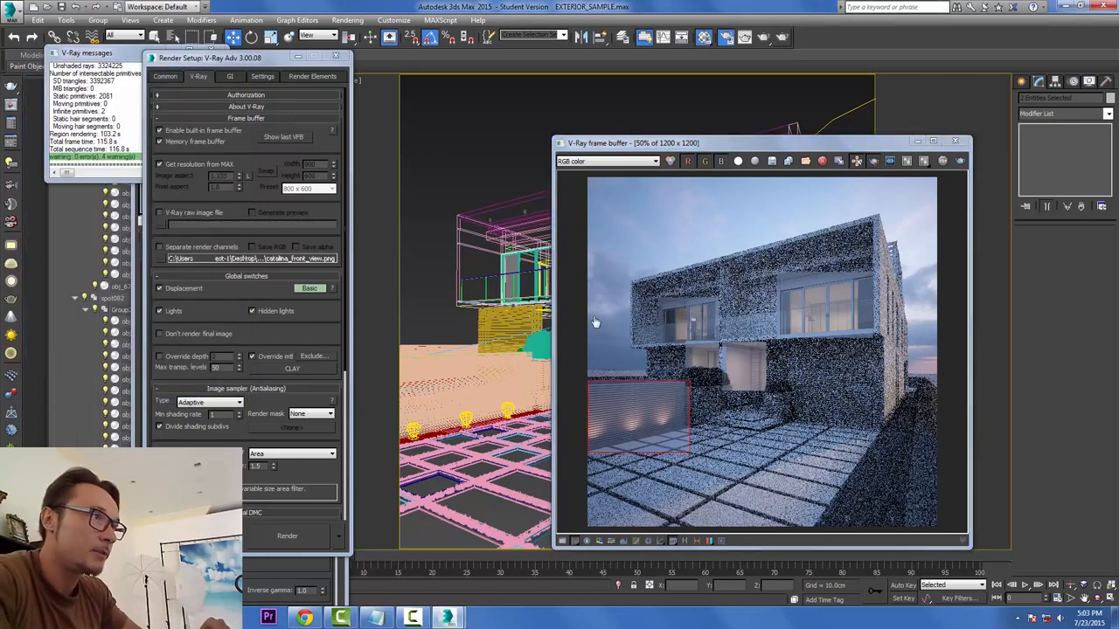
Turn off region rendering and examine the row of uplights on the boundary wall in the rendered frame.
click(872, 164)
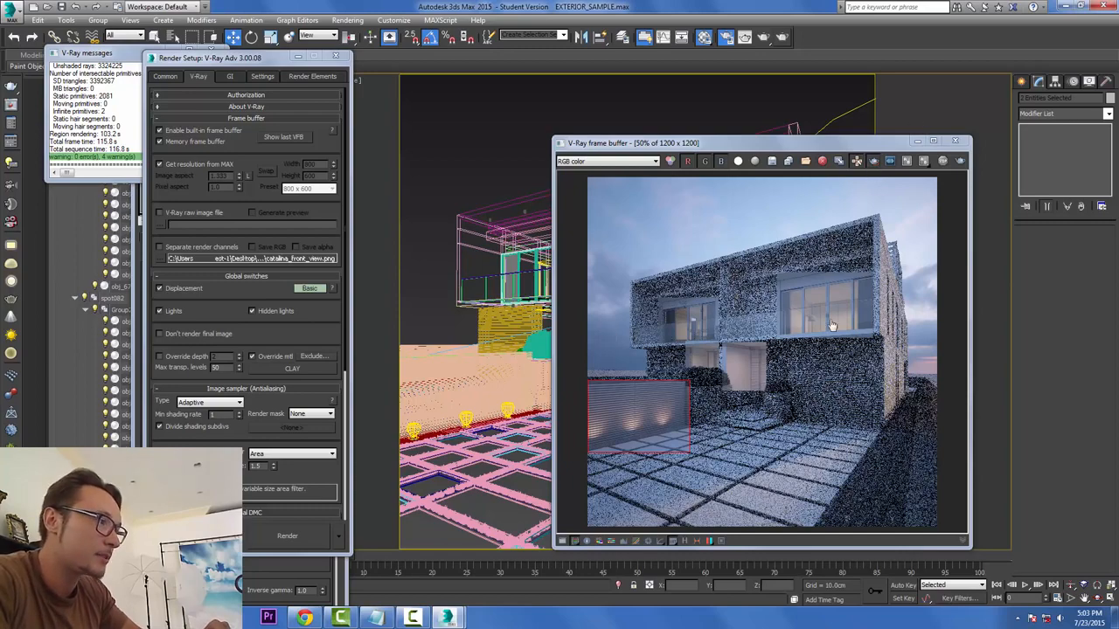
scroll(651, 405, up, 5)
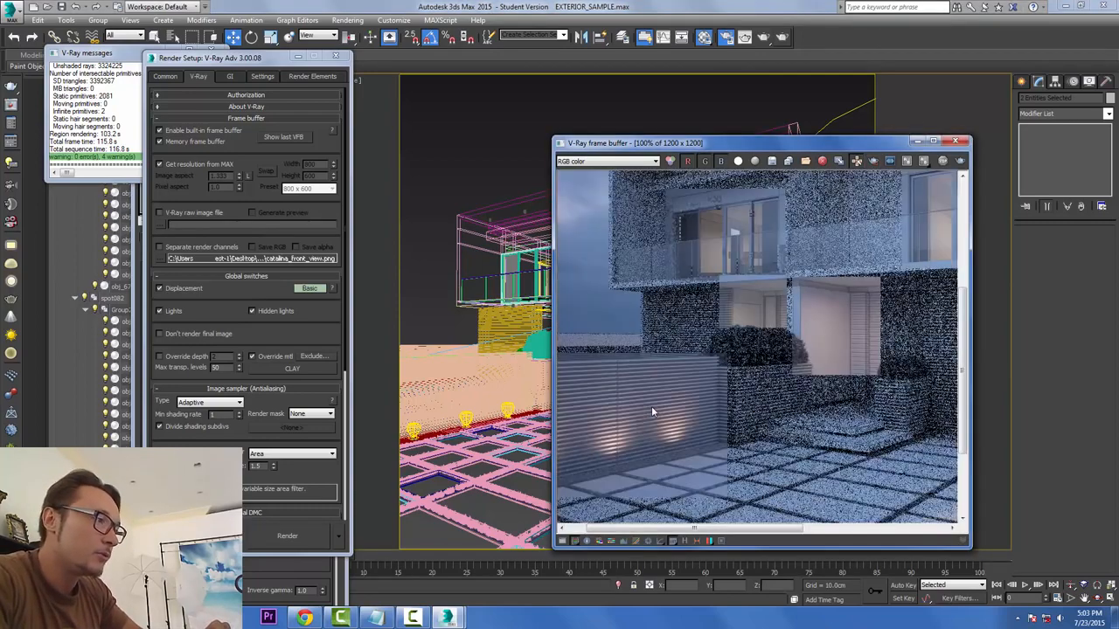
scroll(650, 405, down, 5)
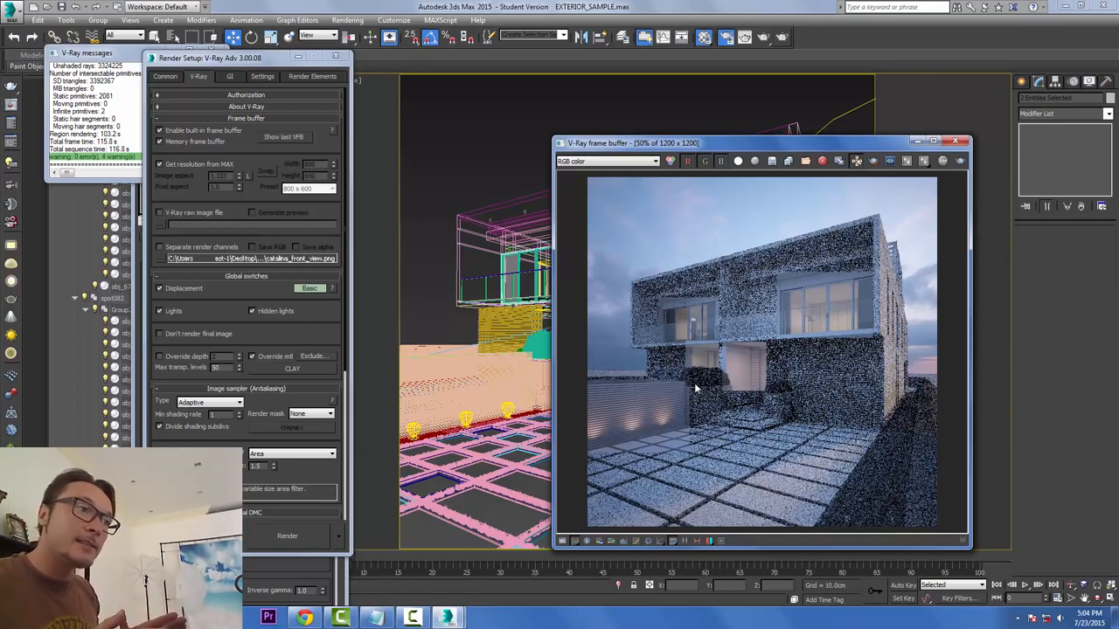
Set the render window aside and, in the top view, move the V-Ray camera along Y to about -15242 cm, nearer the uplights.
click(915, 141)
key(t)
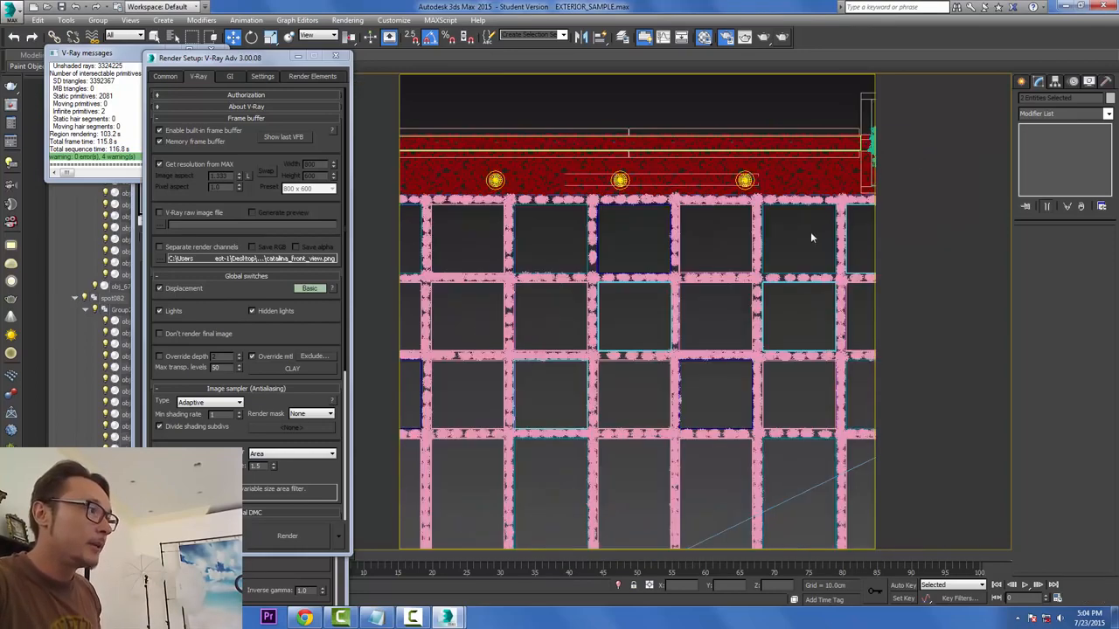
key(z)
scroll(492, 180, down, 10)
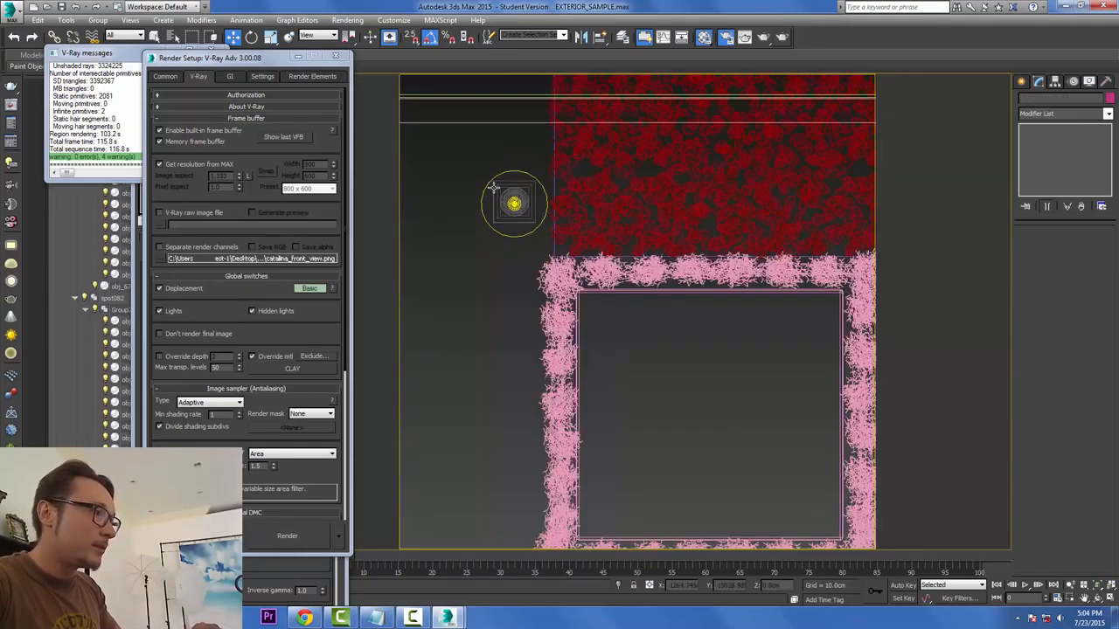
scroll(539, 404, down, 8)
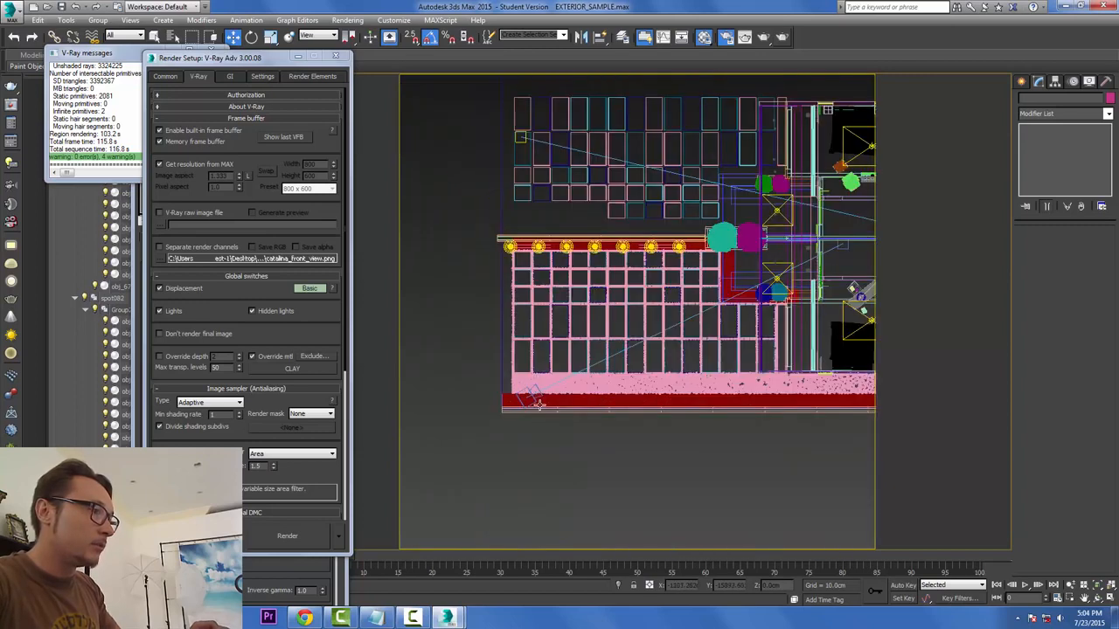
click(529, 392)
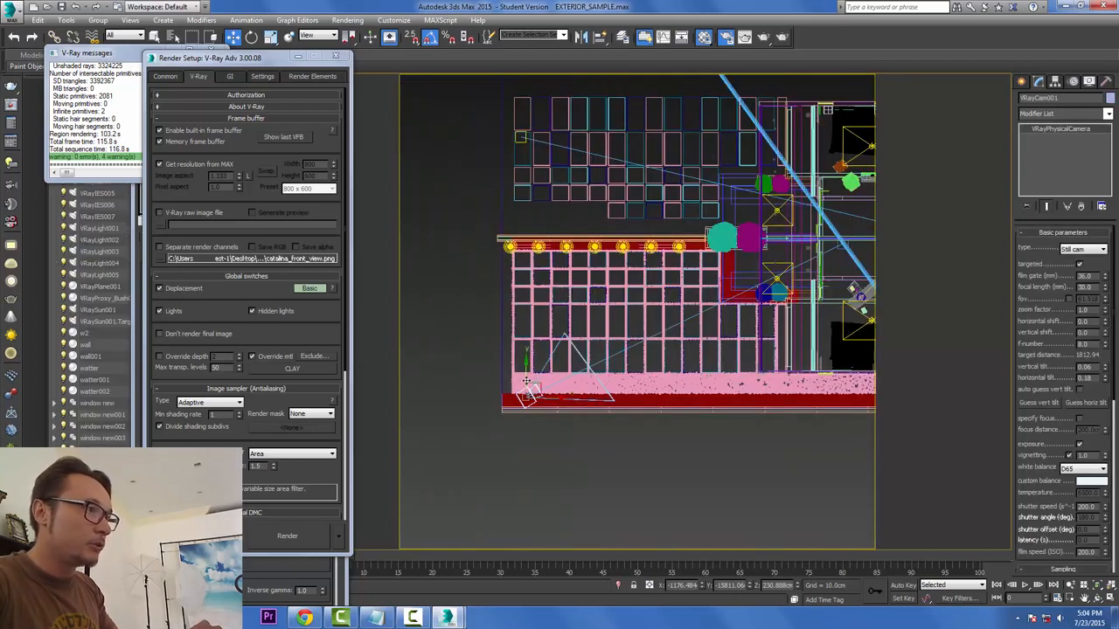
drag(525, 380, 525, 285)
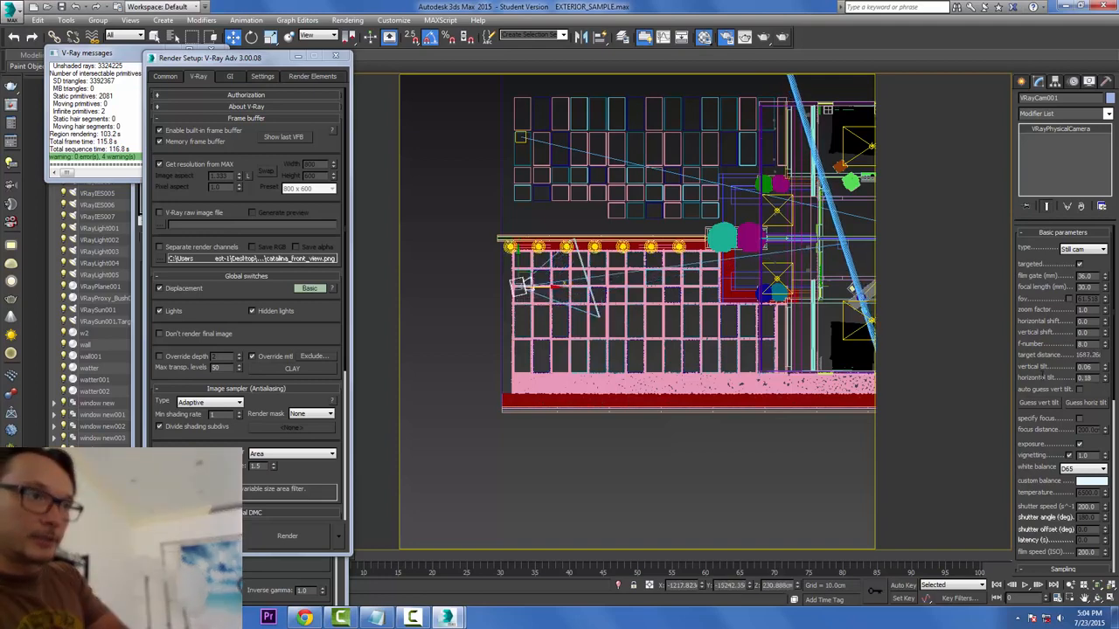
Reset the camera's horizontal tilt to 0 and shift its target along Y to line up with the camera.
drag(1094, 379, 1065, 365)
text(0)
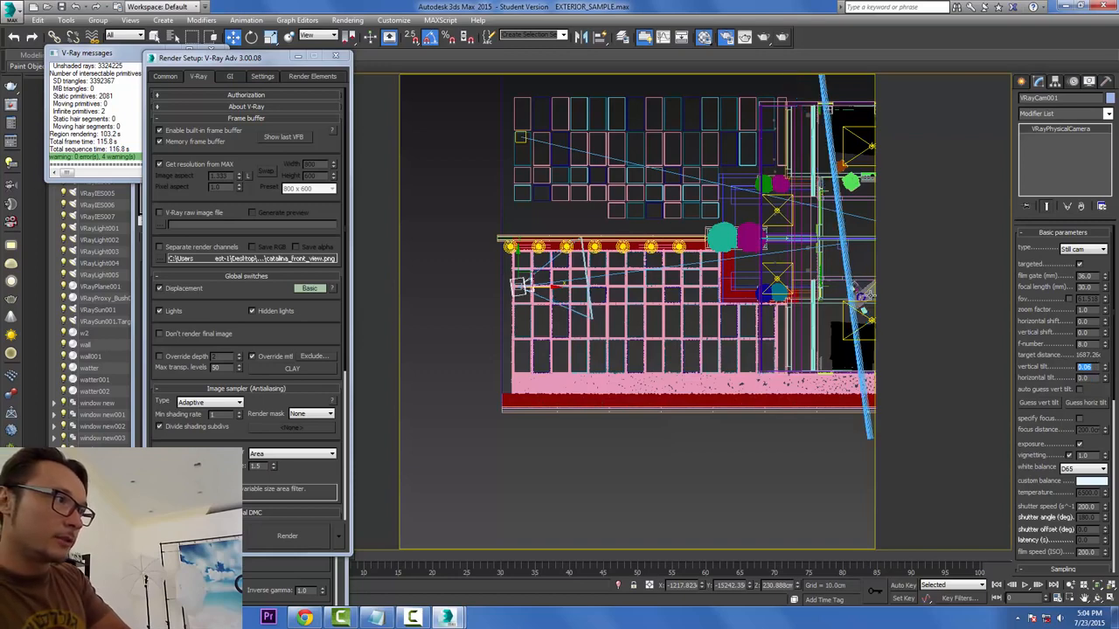
click(846, 252)
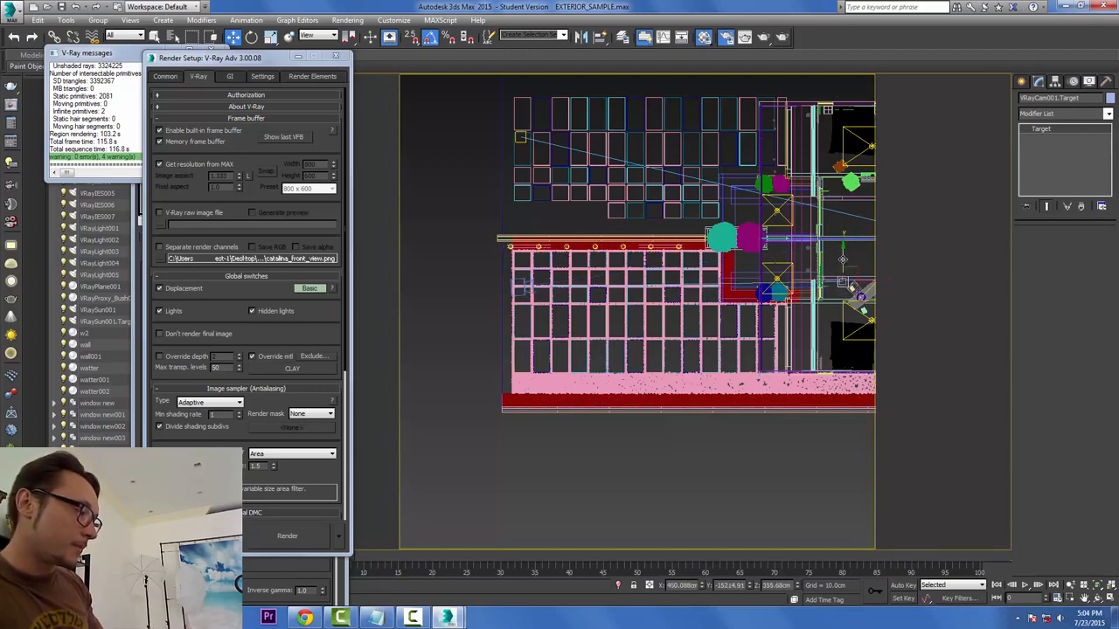
drag(841, 256, 842, 261)
click(527, 291)
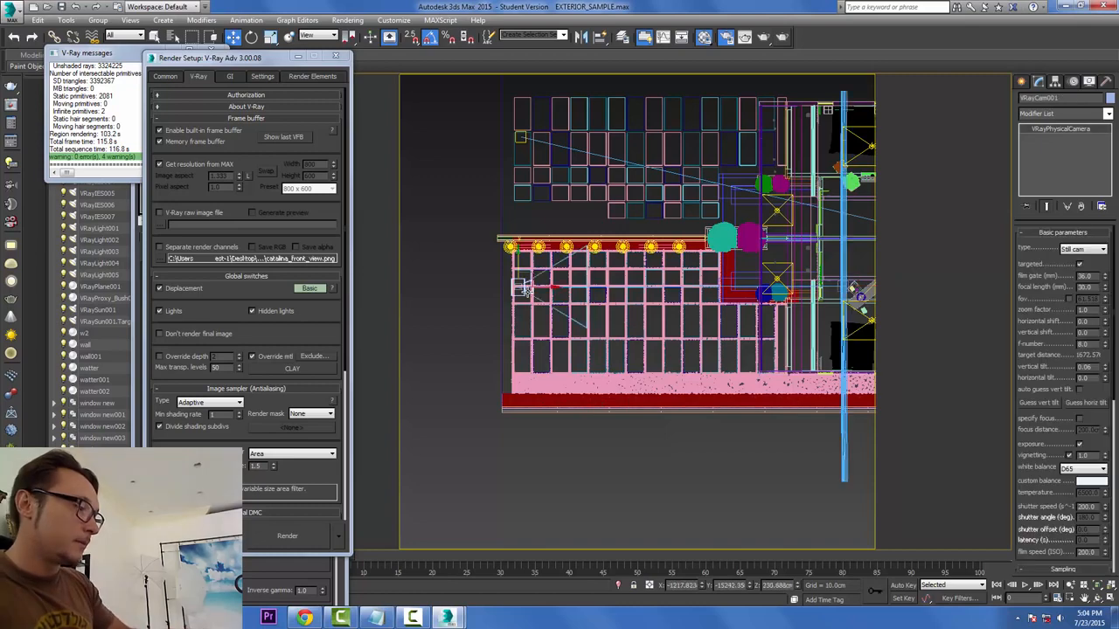
Look through the camera with shaded display and pan its framing slightly to recompose the frontal view of the house.
key(c)
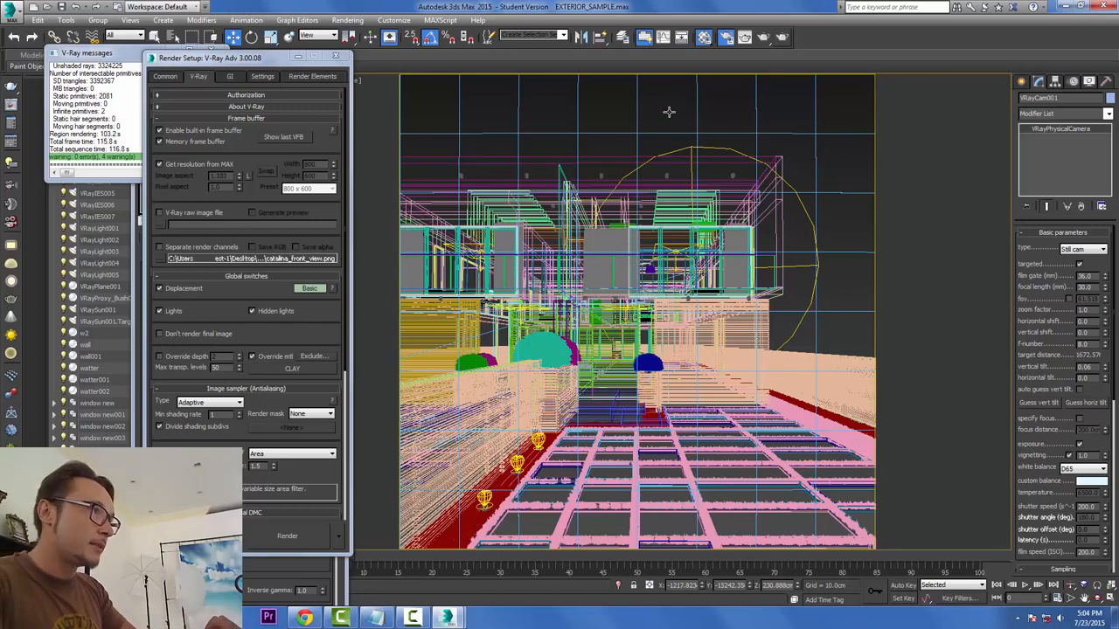
key(F3)
click(633, 171)
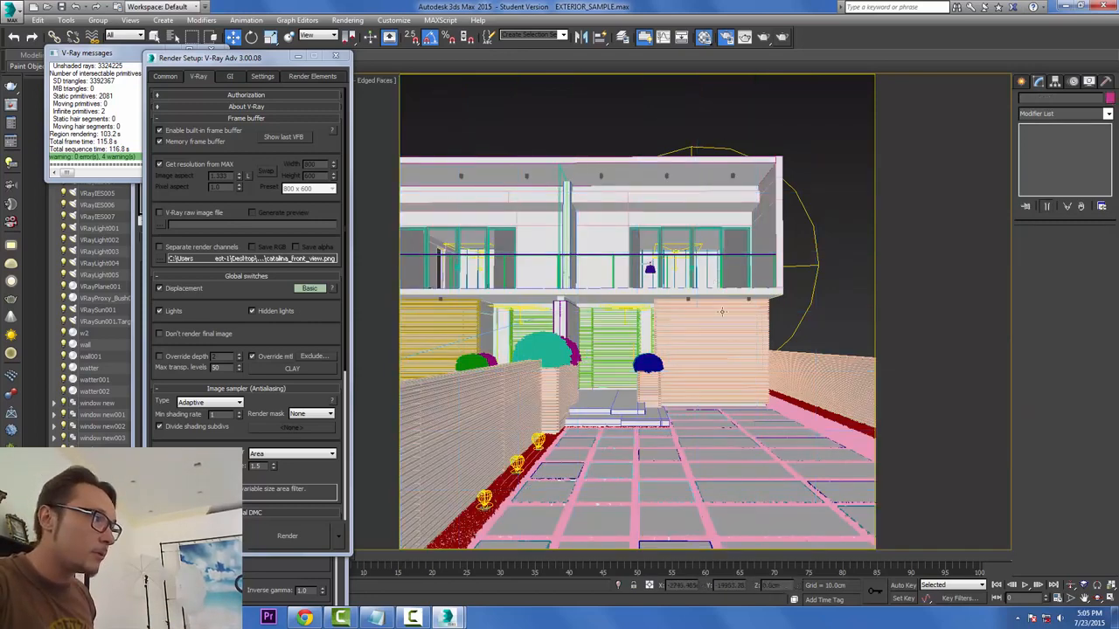
click(1083, 598)
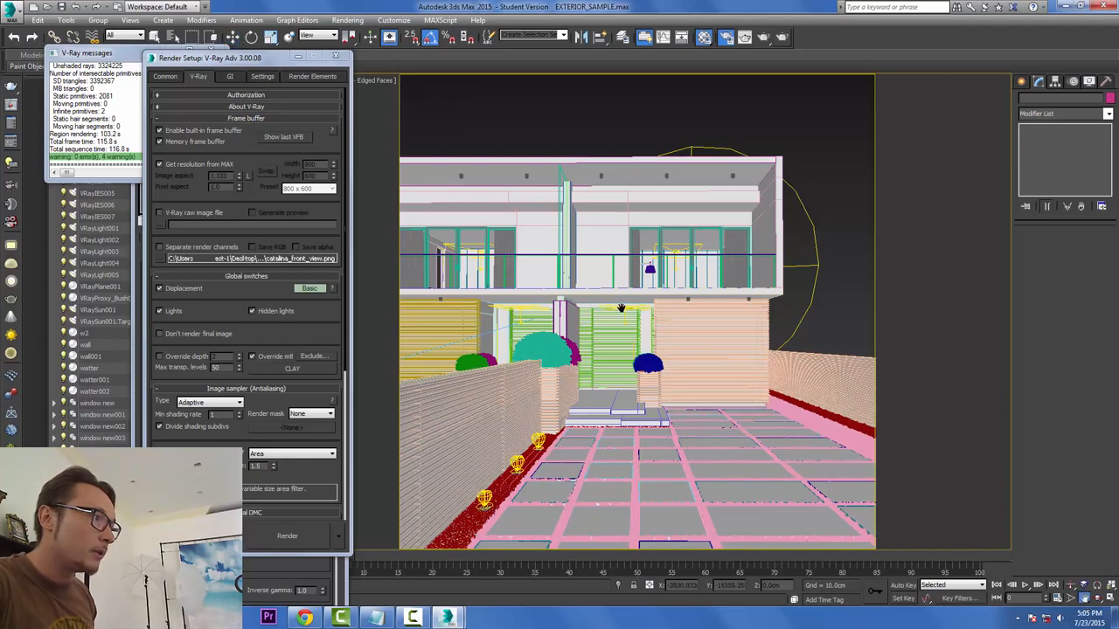
drag(621, 307, 622, 303)
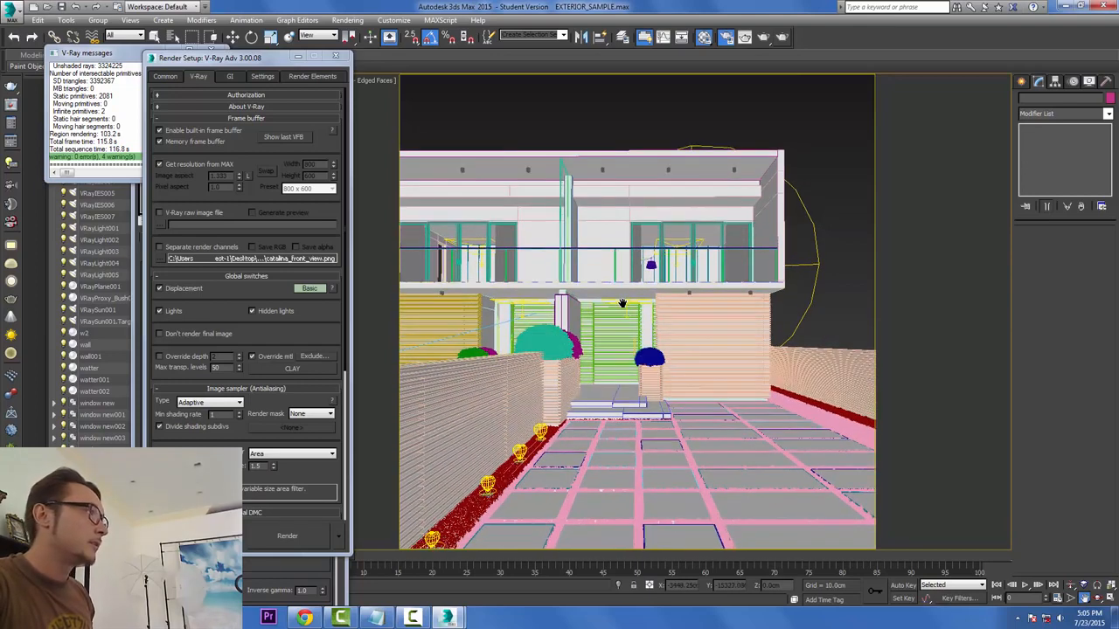
Close the render settings, select the V-Ray camera's target and raise it slightly along Z to about 348 cm.
click(334, 56)
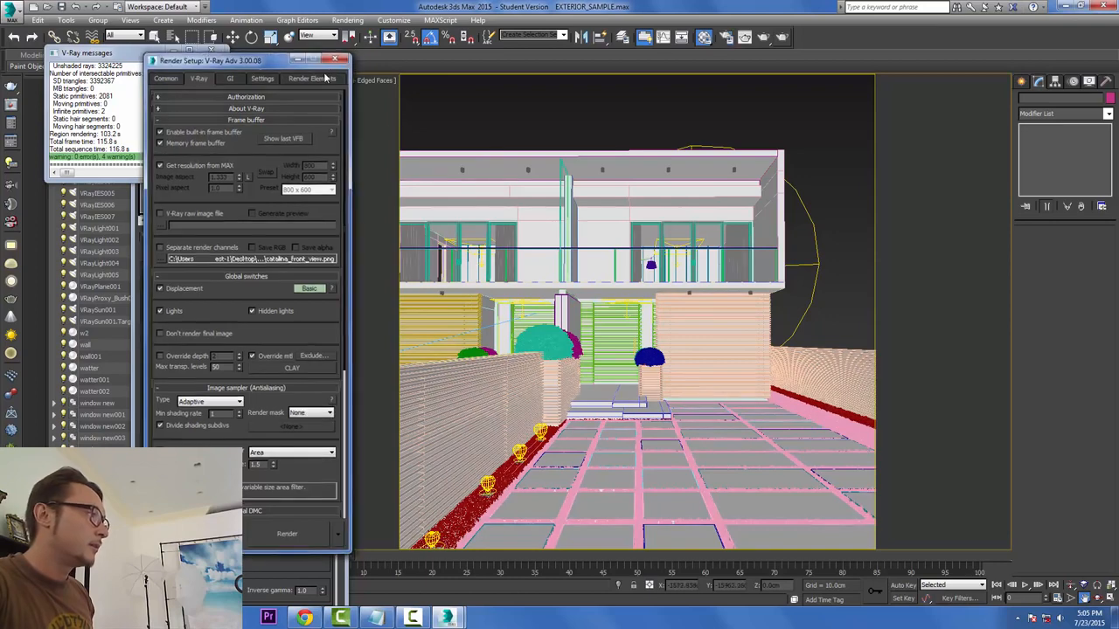
click(330, 76)
click(299, 80)
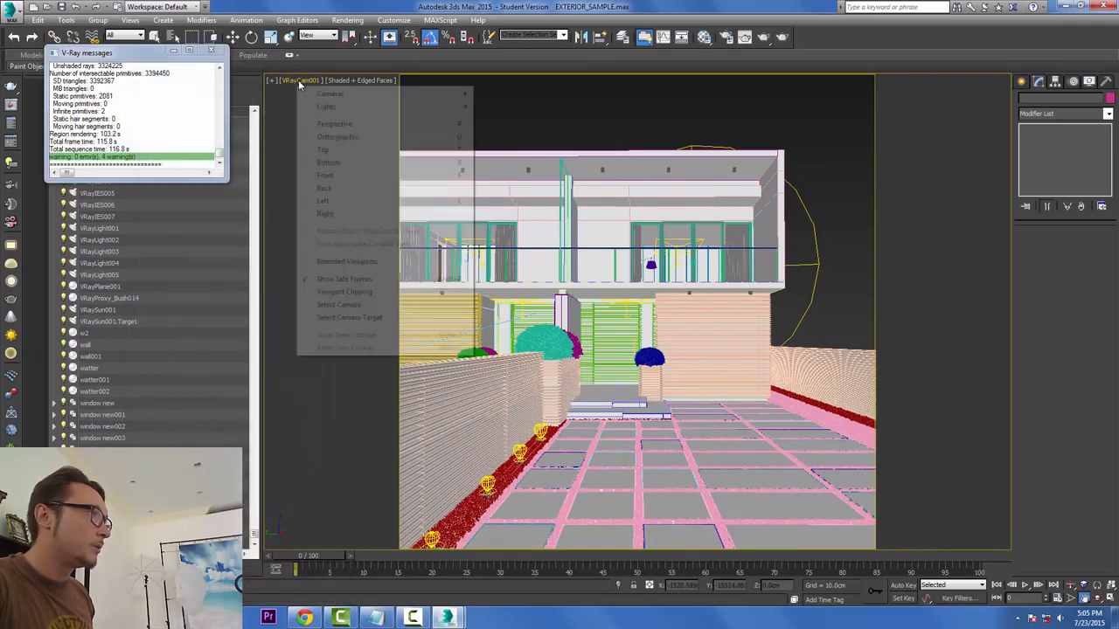
click(350, 318)
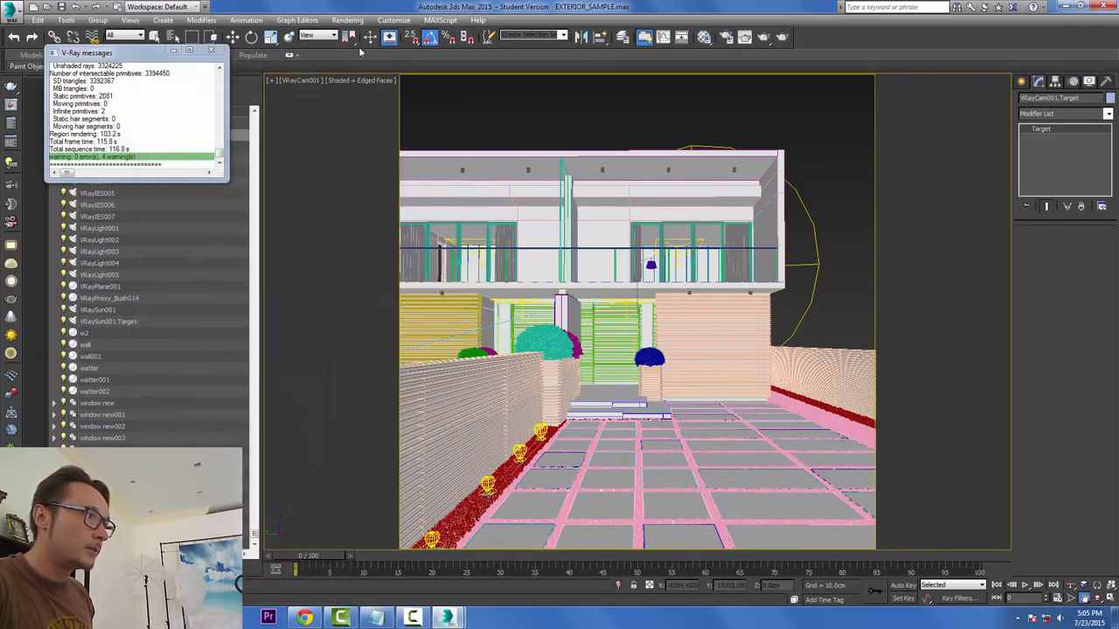
key(w)
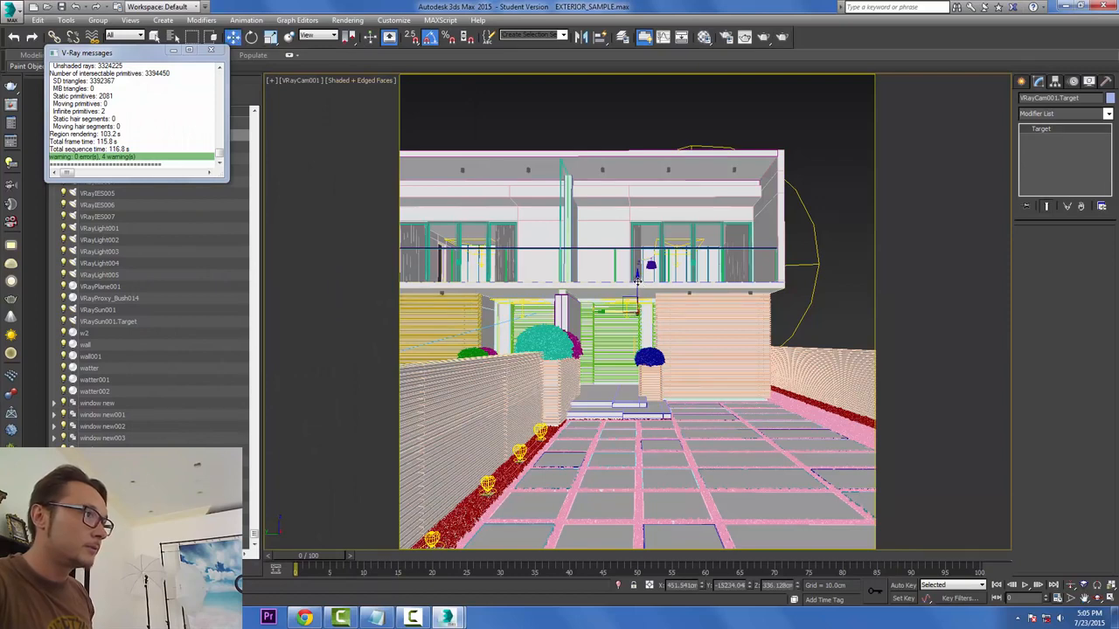
drag(637, 278, 637, 280)
Select the V-Ray camera and set its vertical tilt to 0.077 to straighten the building's verticals.
click(306, 81)
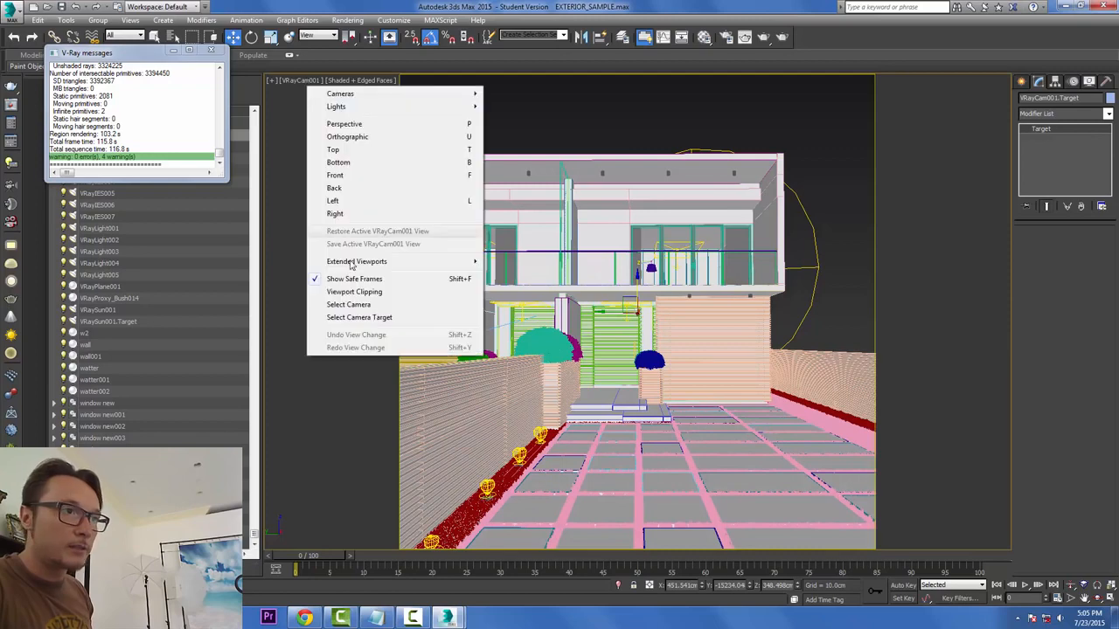
click(348, 304)
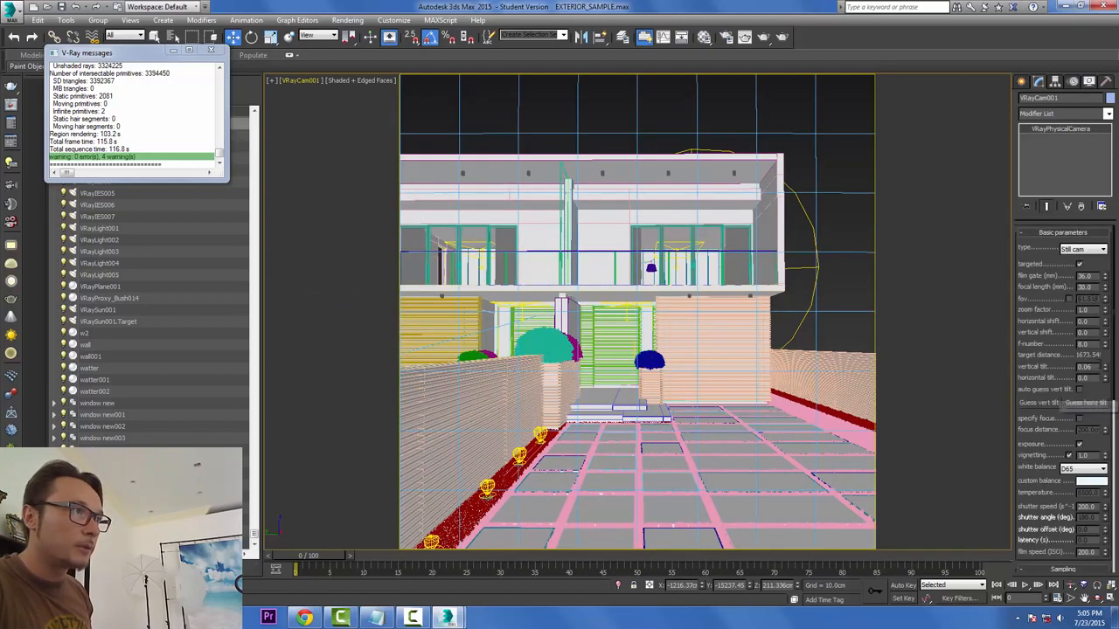
click(1106, 366)
click(1105, 366)
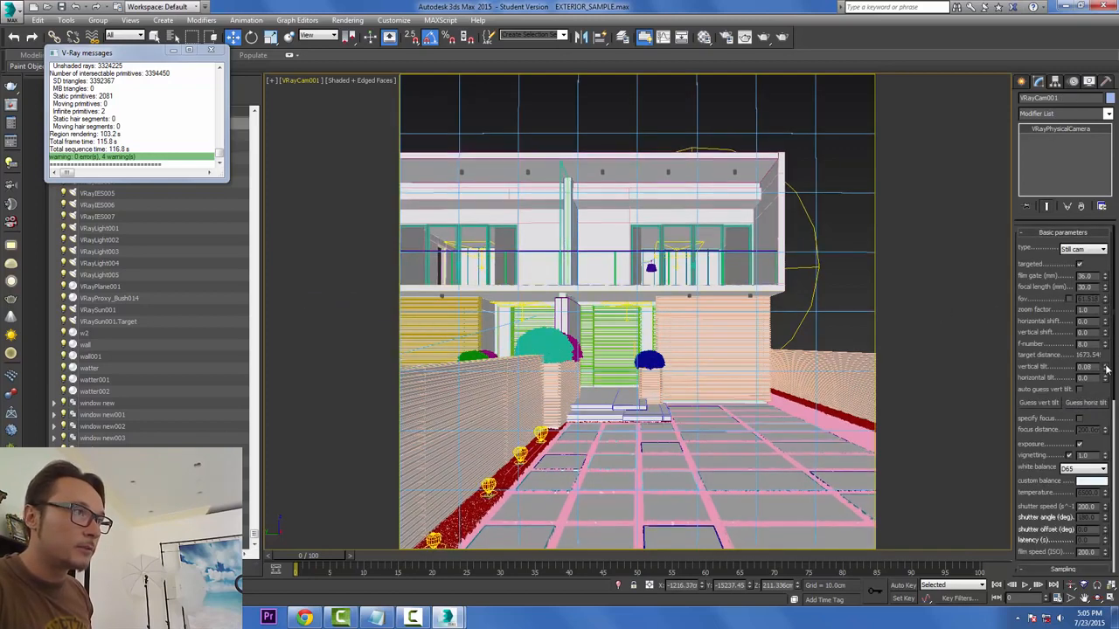
click(1106, 365)
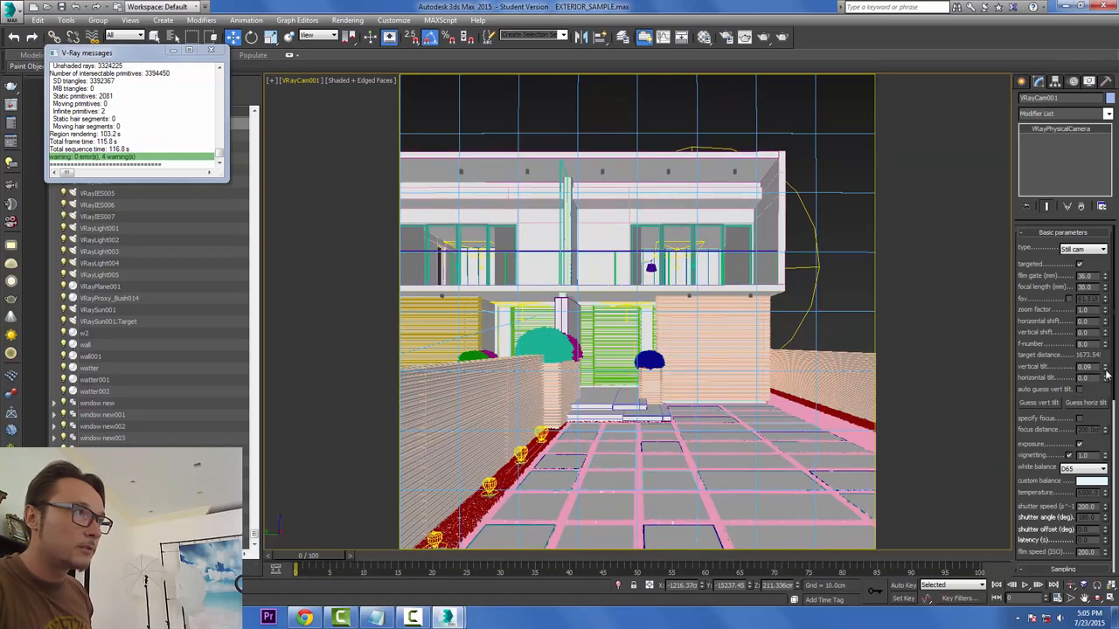
click(1106, 365)
click(1106, 374)
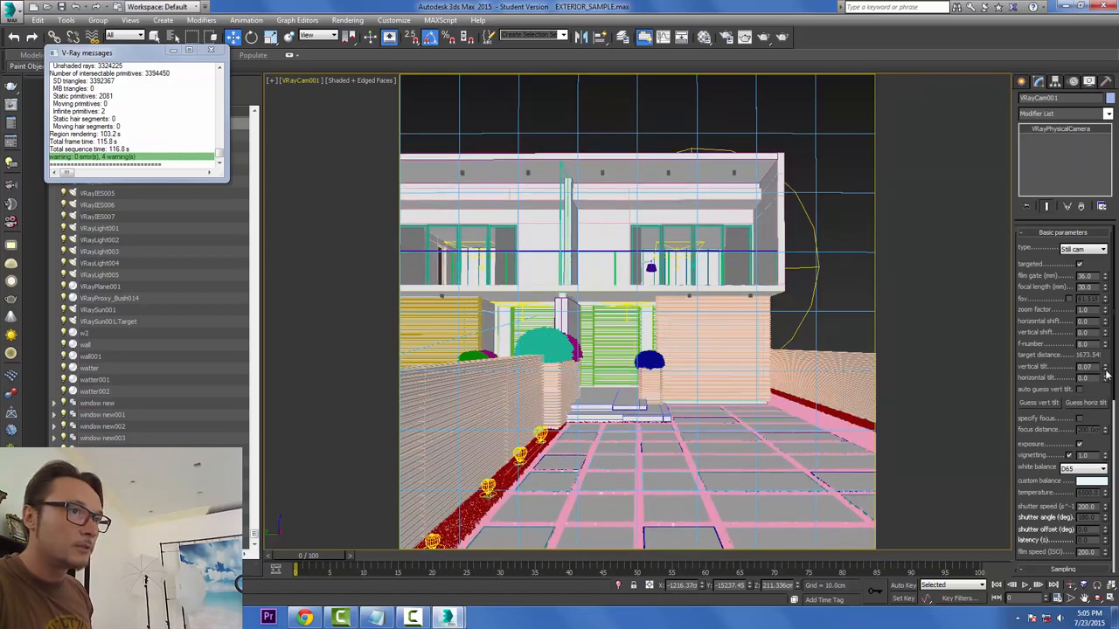
click(1106, 368)
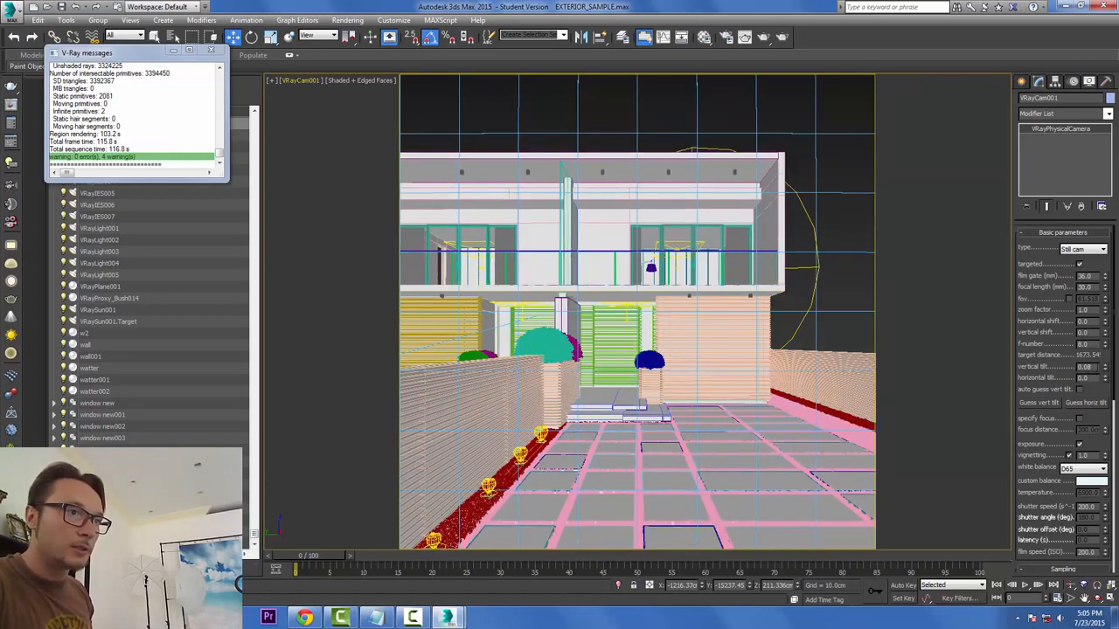
double_click(1089, 367)
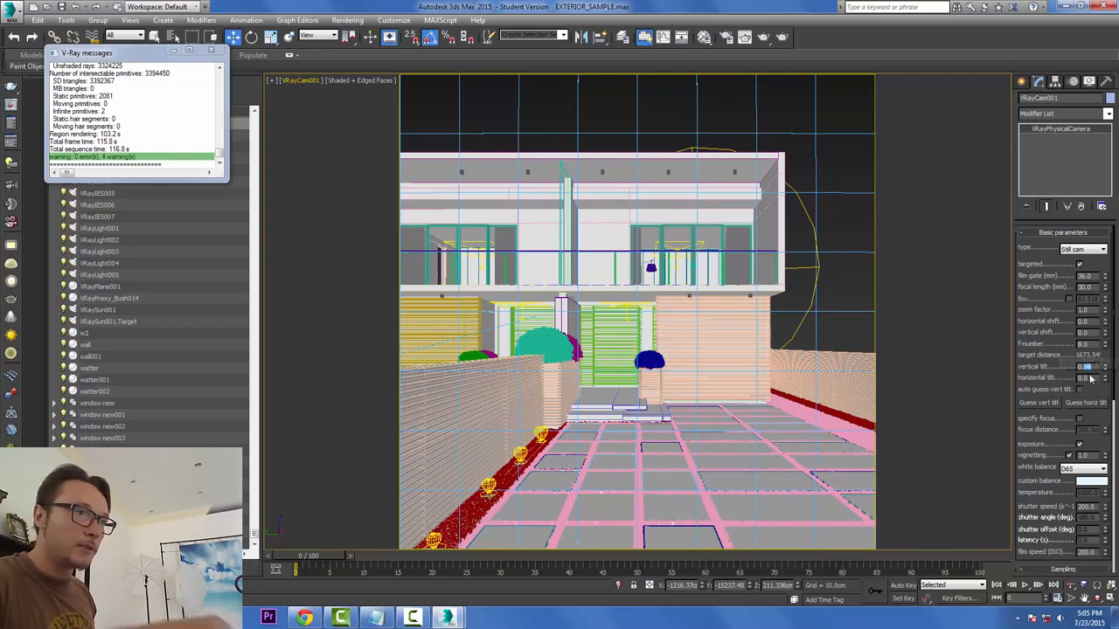
text(07)
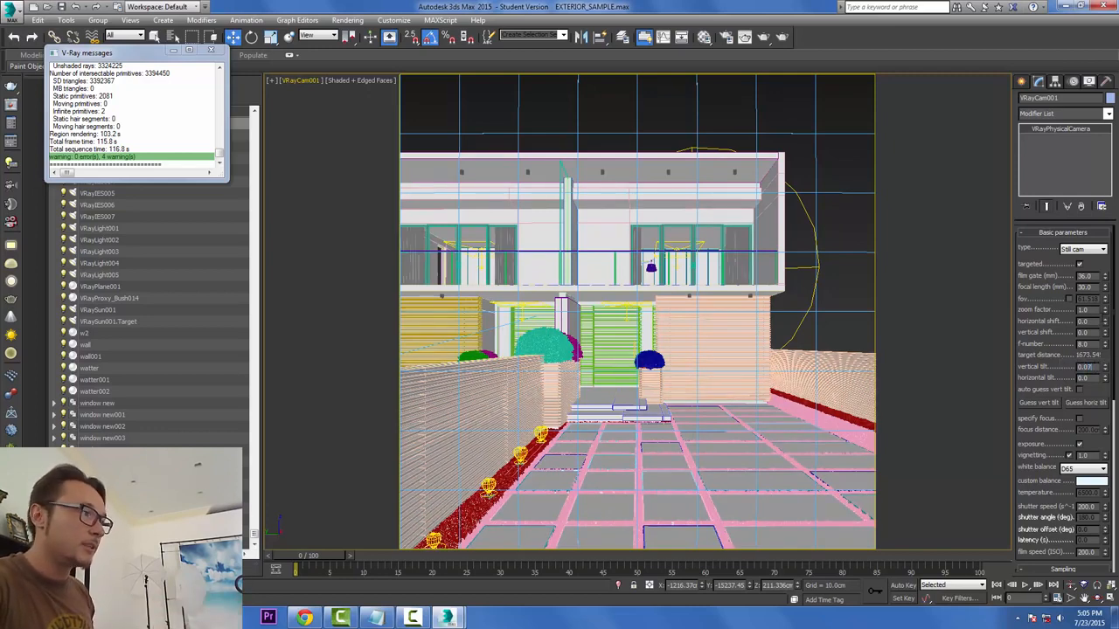
text(7)
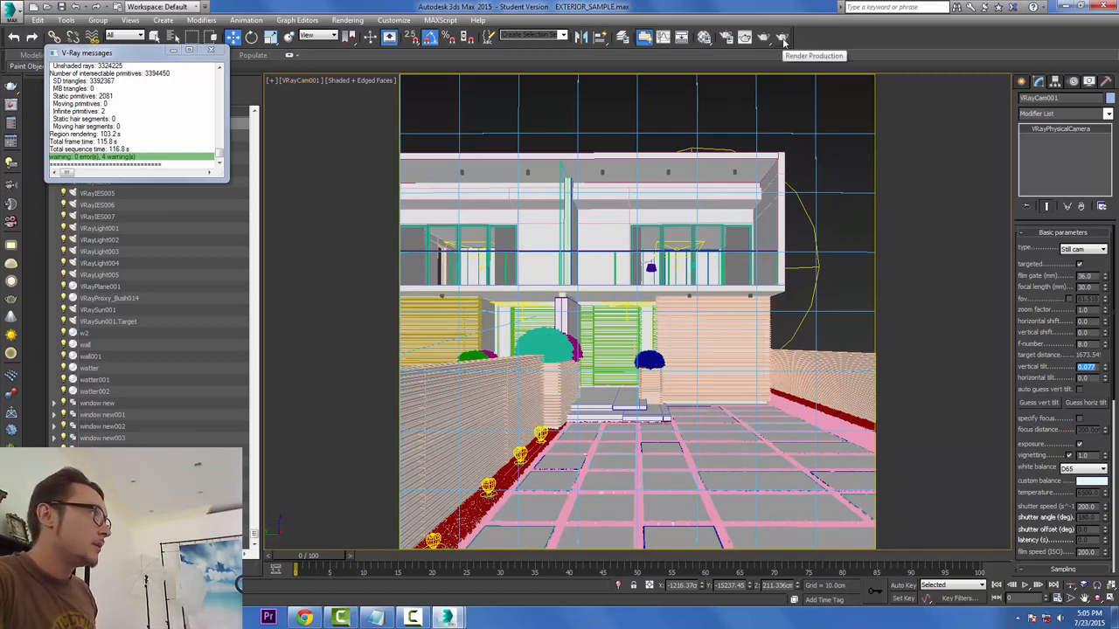
Clear the V-Ray messages, bring back the last frame buffer and start a full-frame production render of the frontal camera view.
click(214, 51)
click(725, 37)
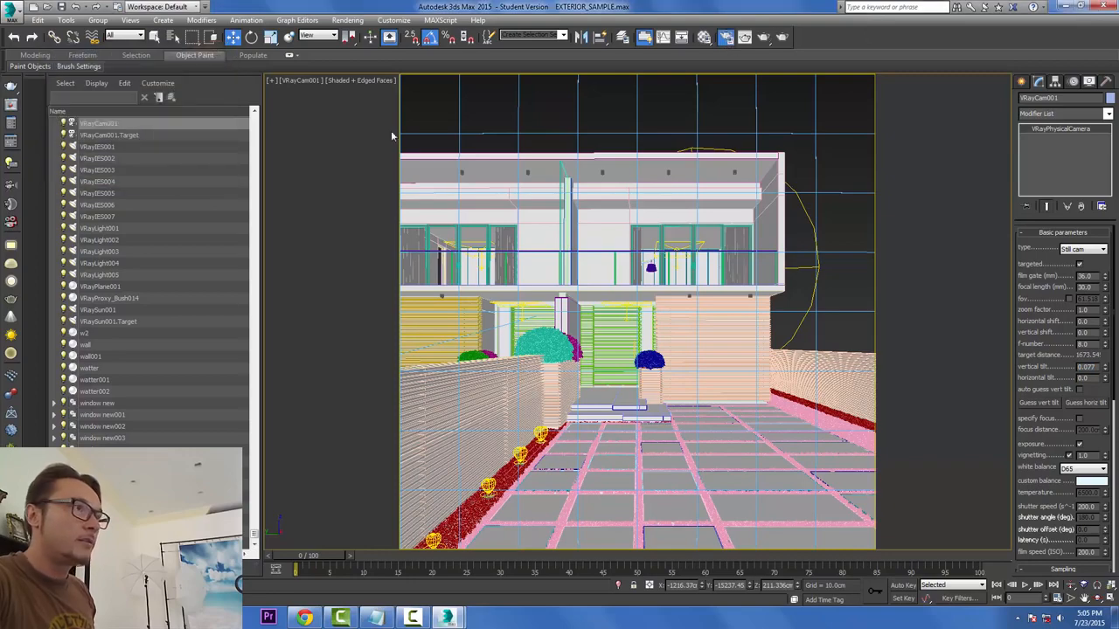
click(285, 137)
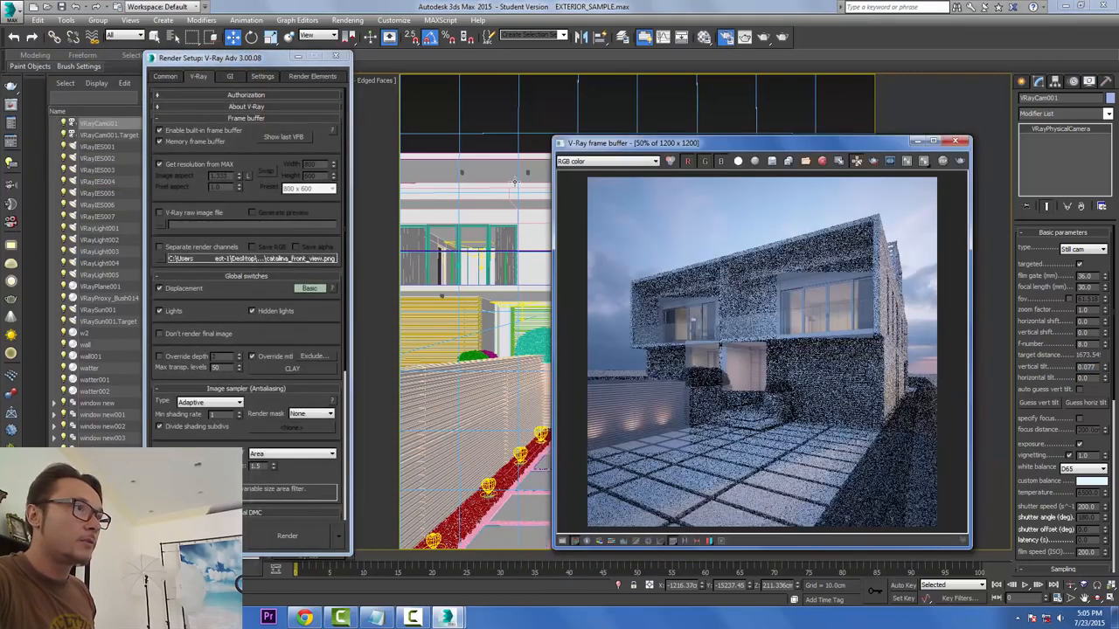
click(872, 162)
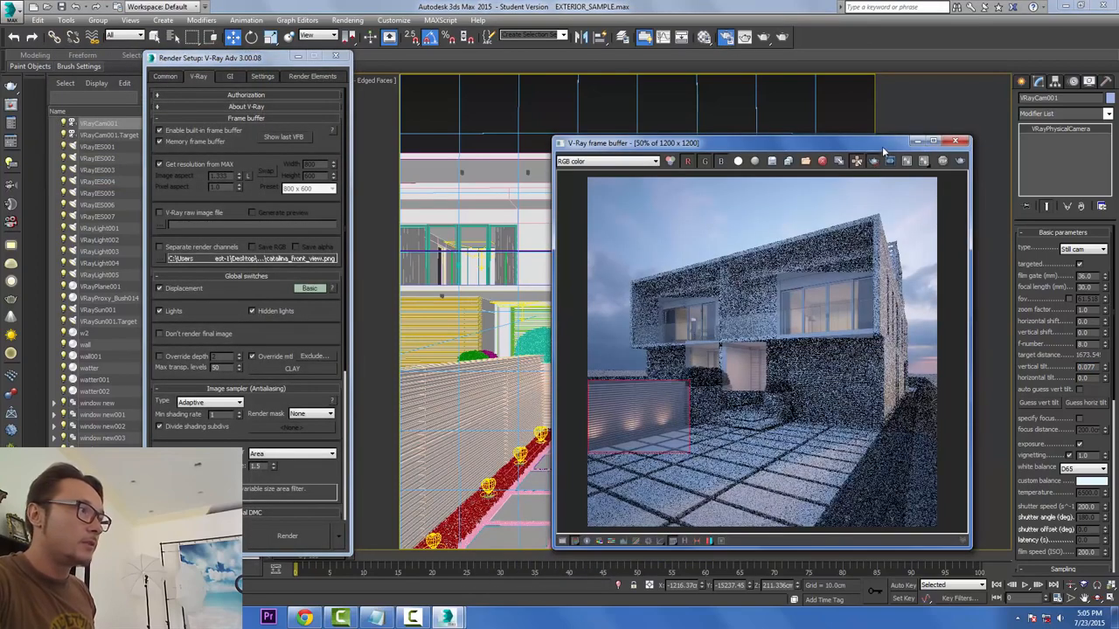
click(784, 37)
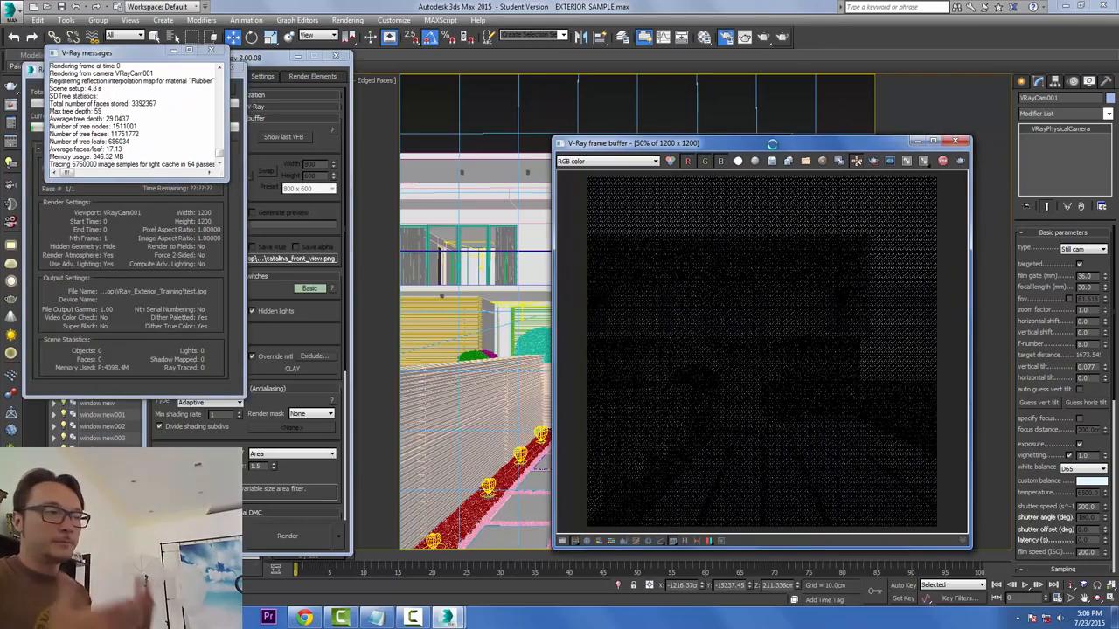
Check the frontal composition in the light cache preview, close the frame buffer and cancel the render.
scroll(841, 325, down, 1)
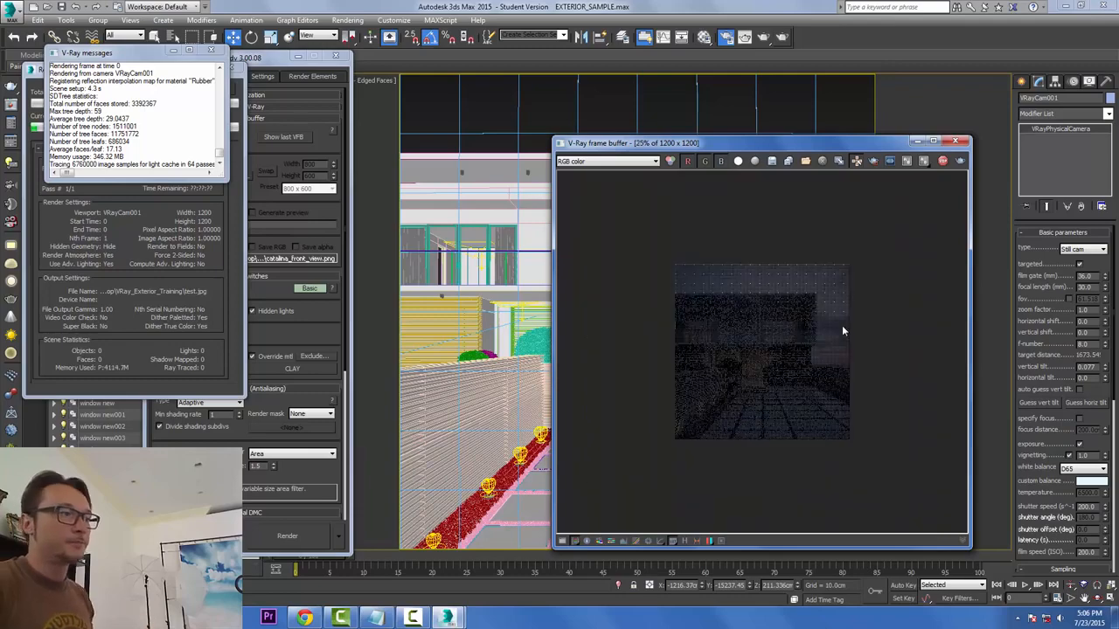
scroll(843, 328, up, 1)
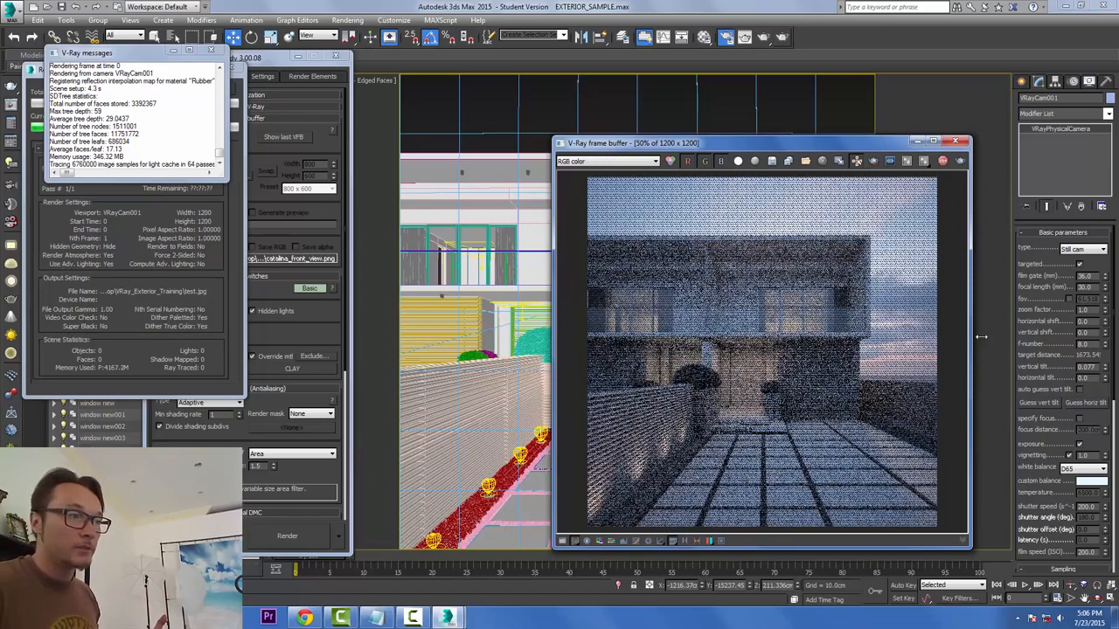
click(959, 141)
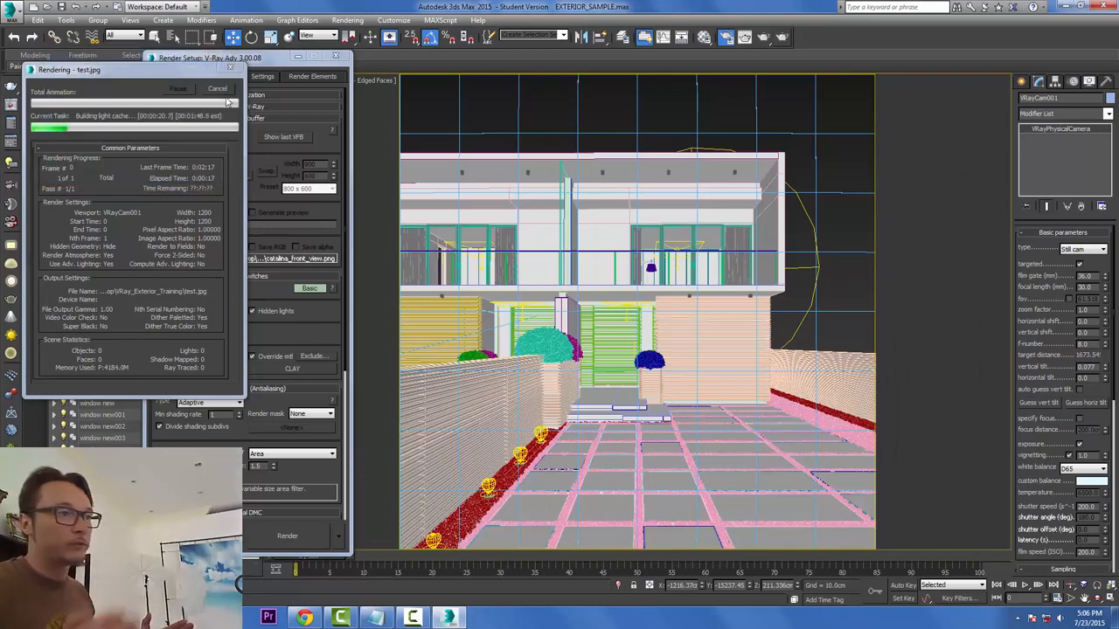
click(218, 89)
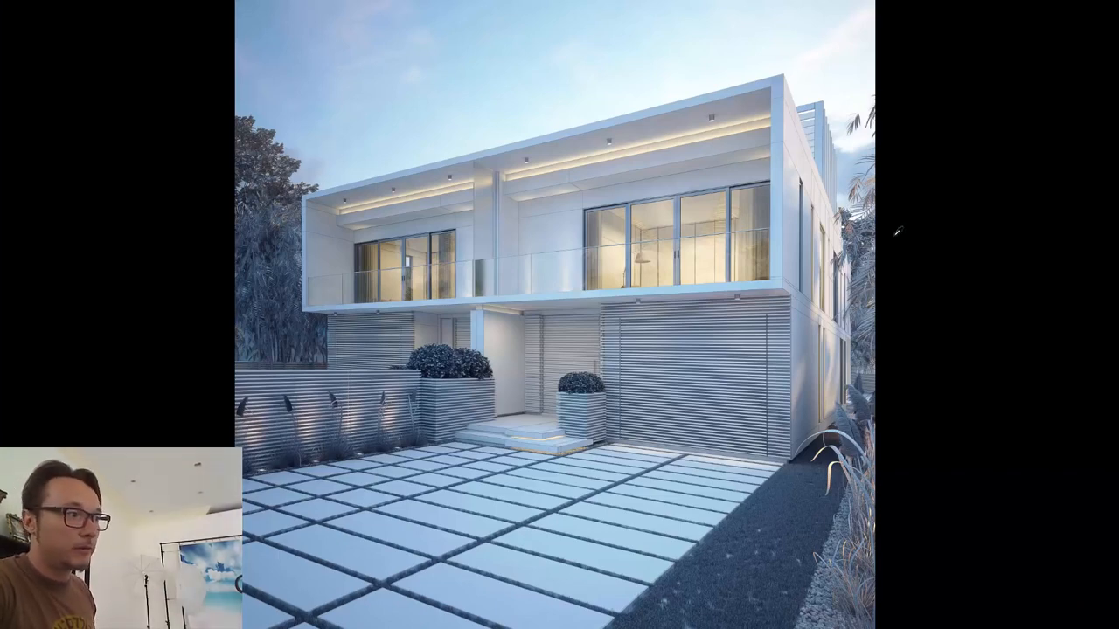
Switch to Photoshop with the finished dusk image of the house, leave full-screen mode and activate the Move tool.
key(alt+Tab)
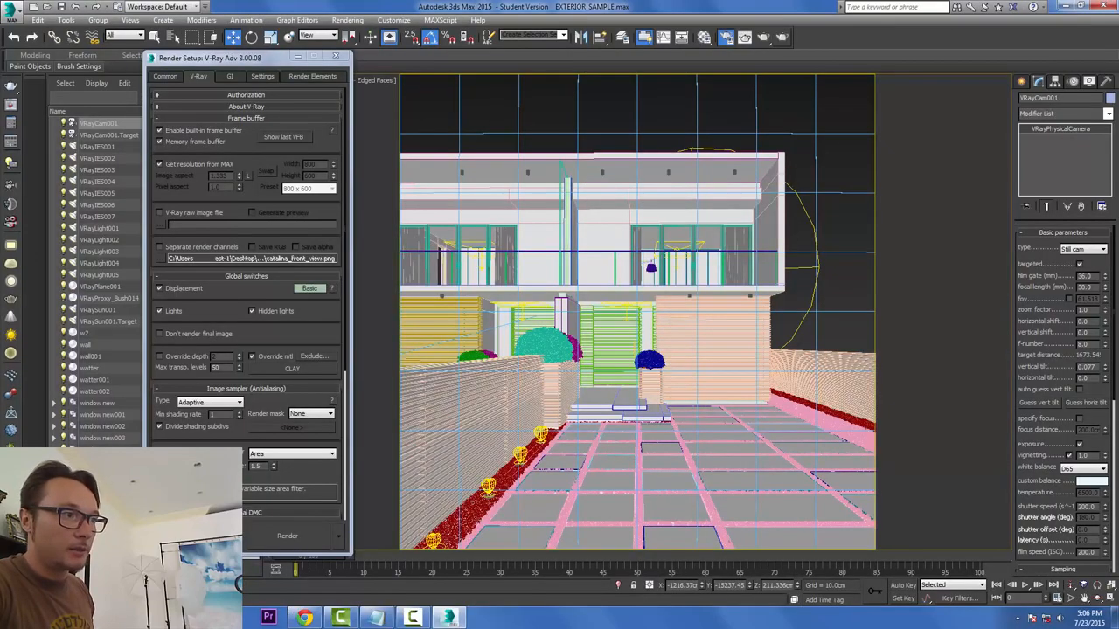
click(233, 617)
click(257, 566)
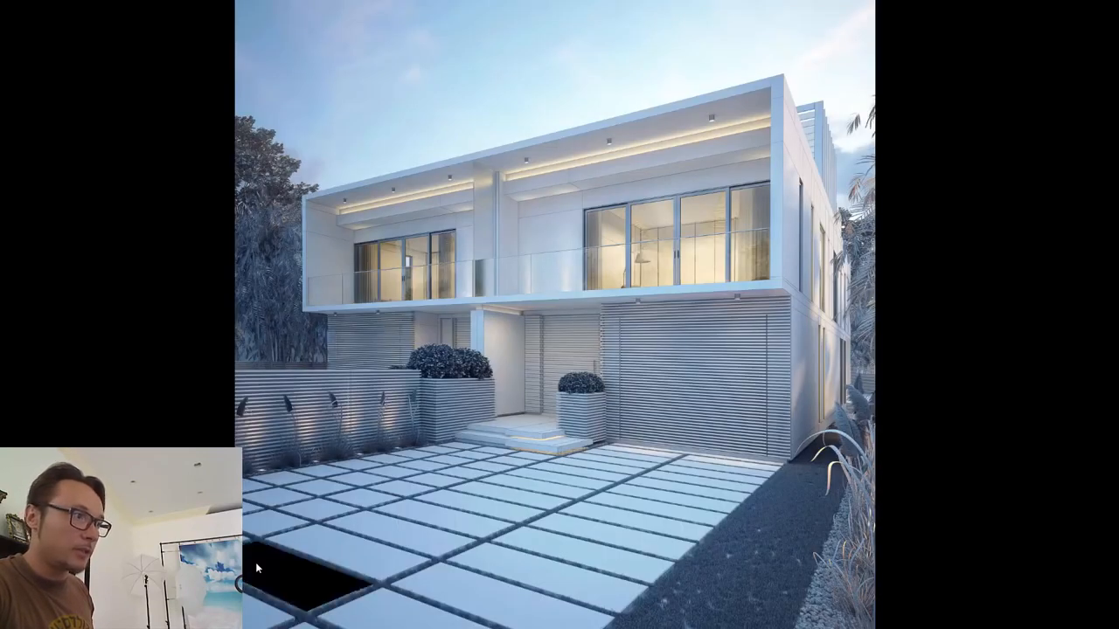
key(f)
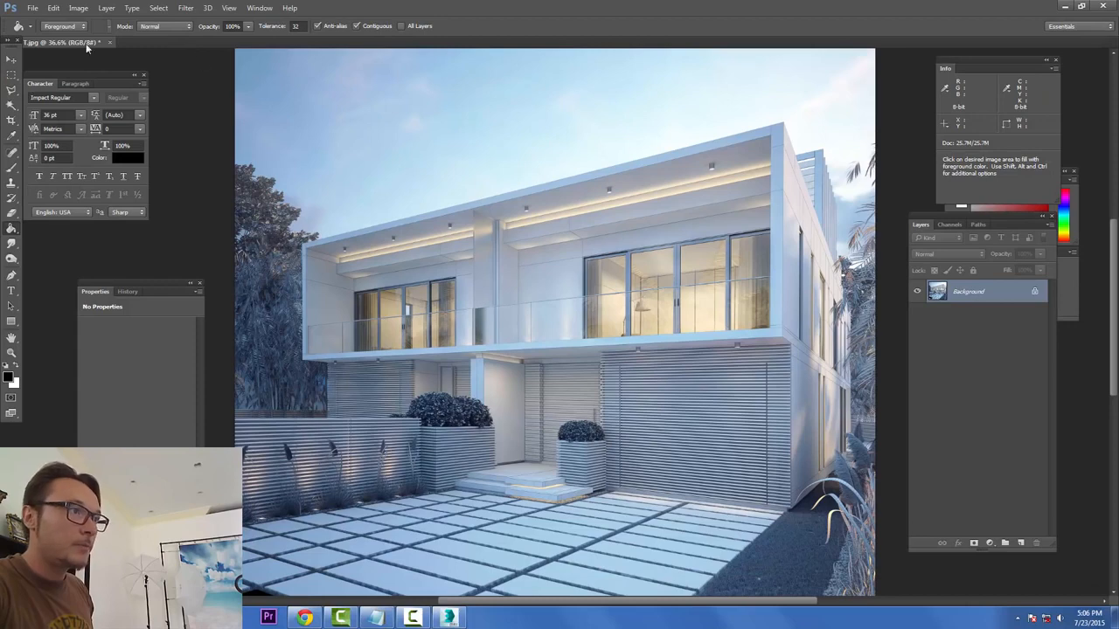
click(10, 62)
scroll(350, 173, down, 2)
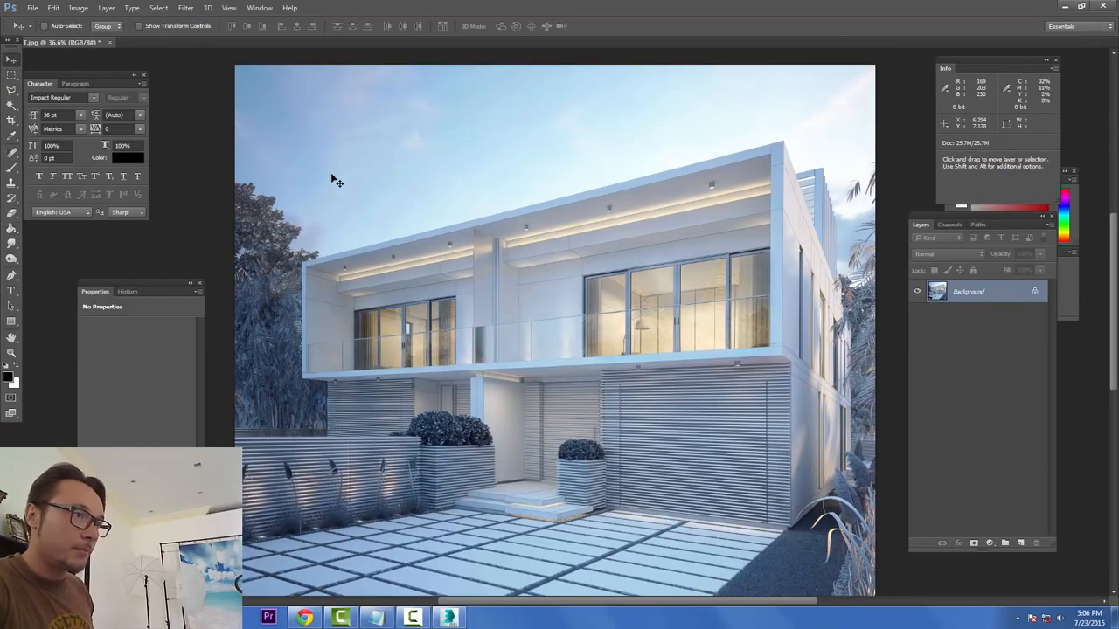
scroll(332, 179, left, 1)
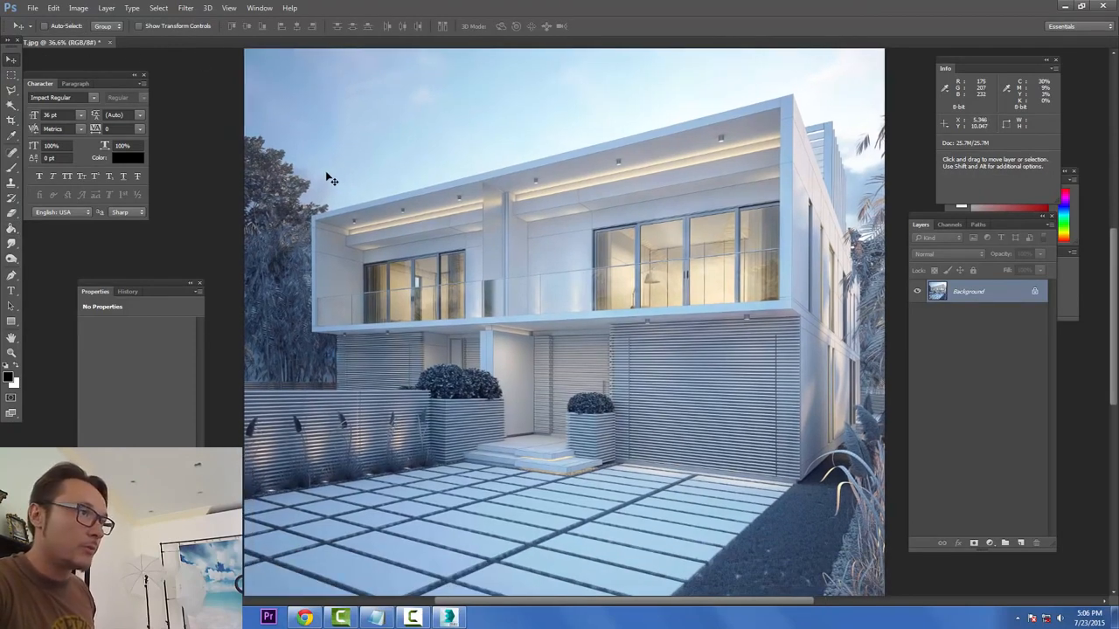
Examine the finished dusk image in full-screen mode and return to the standard screen mode.
key(f)
key(f)
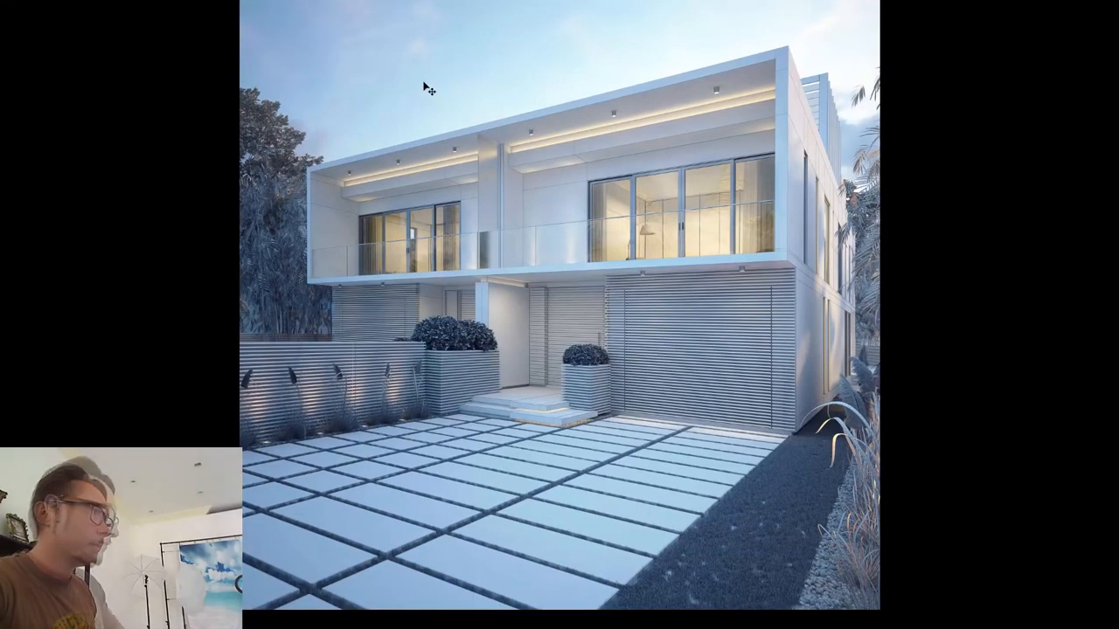
key(f)
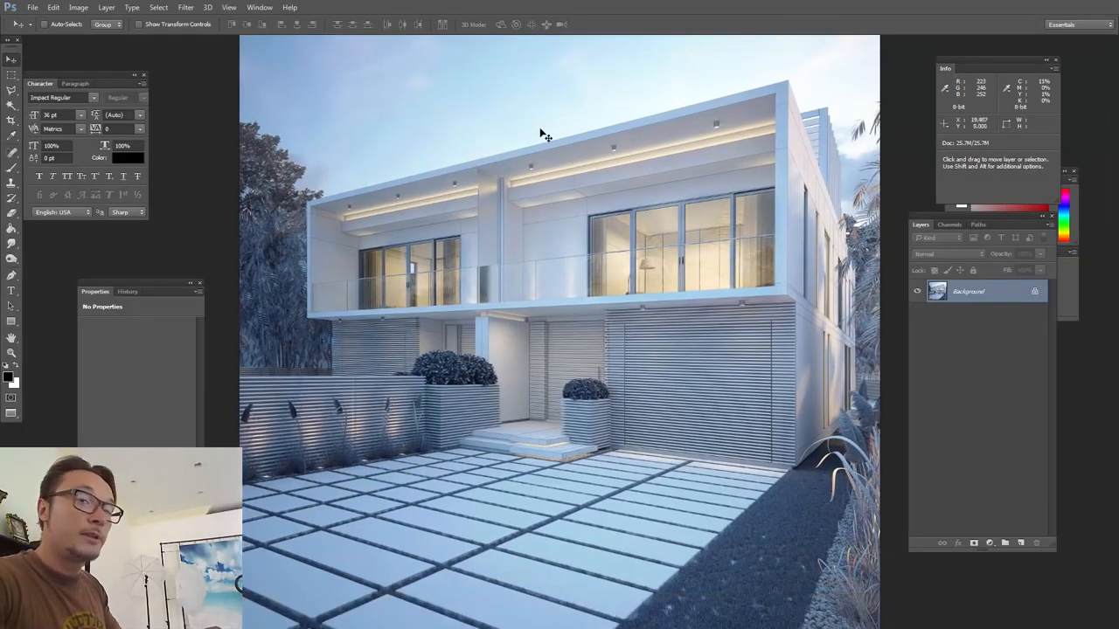
key(f)
key(f)
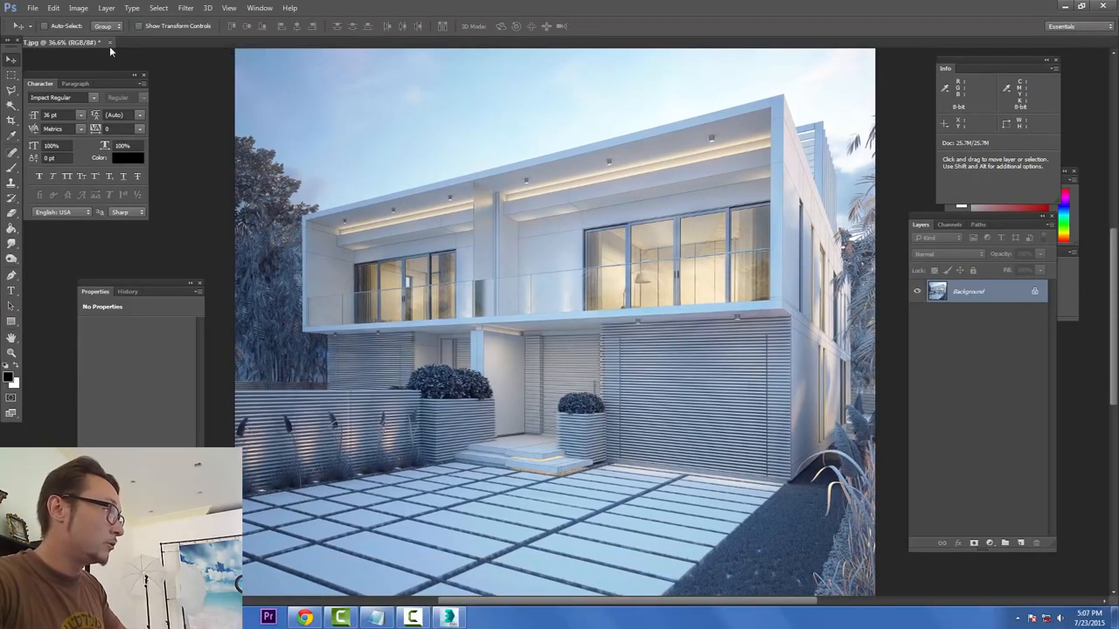
Close the finished dusk image and open the raw, ungraded render of the same house view.
click(110, 42)
click(560, 232)
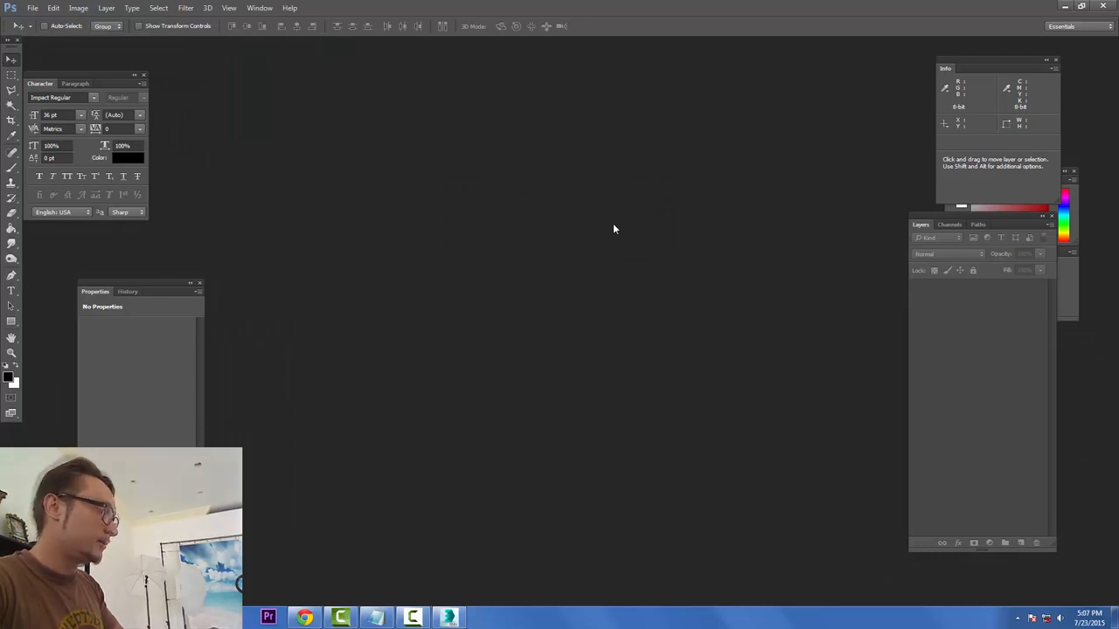
key(alt+Tab)
click(929, 250)
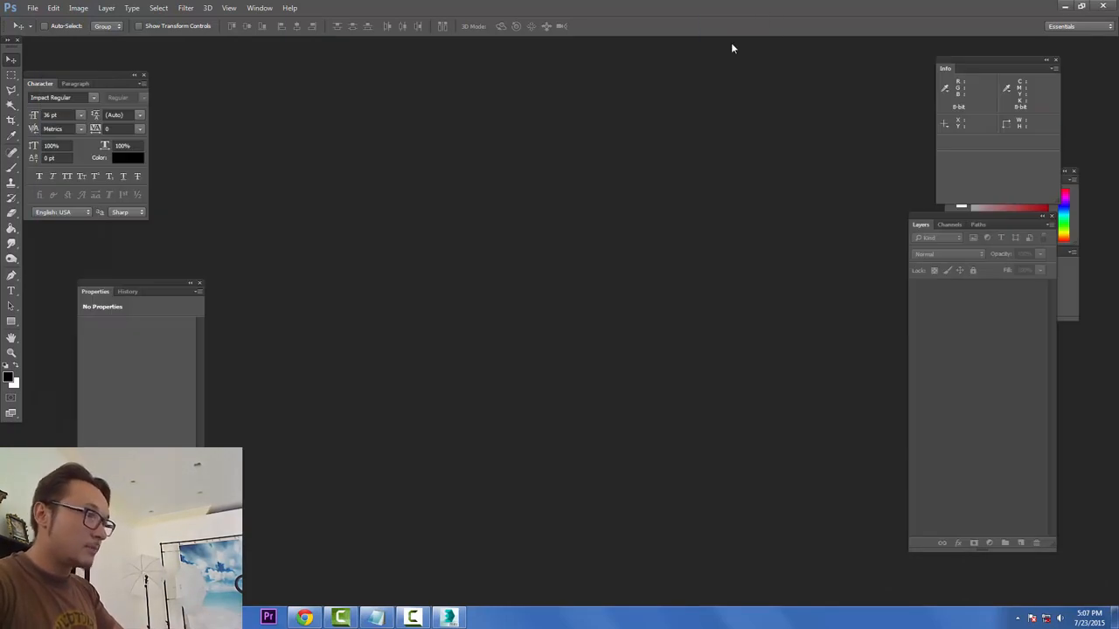
click(730, 42)
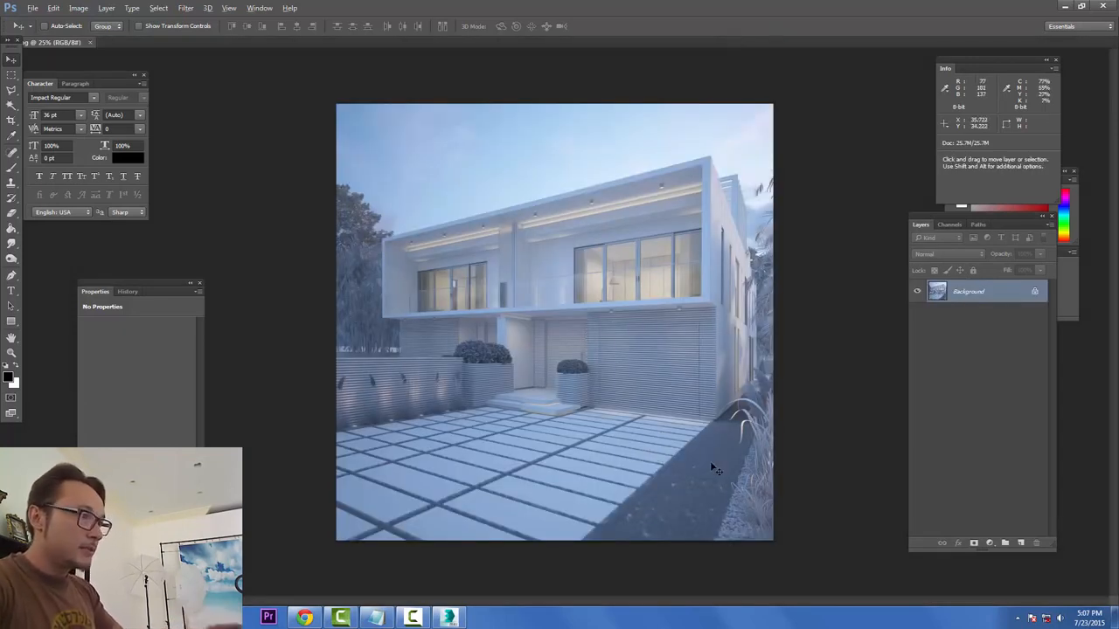
Add a Curves adjustment layer above the raw house render.
alt+scroll(711, 465, up, 1)
alt+scroll(709, 461, up, 1)
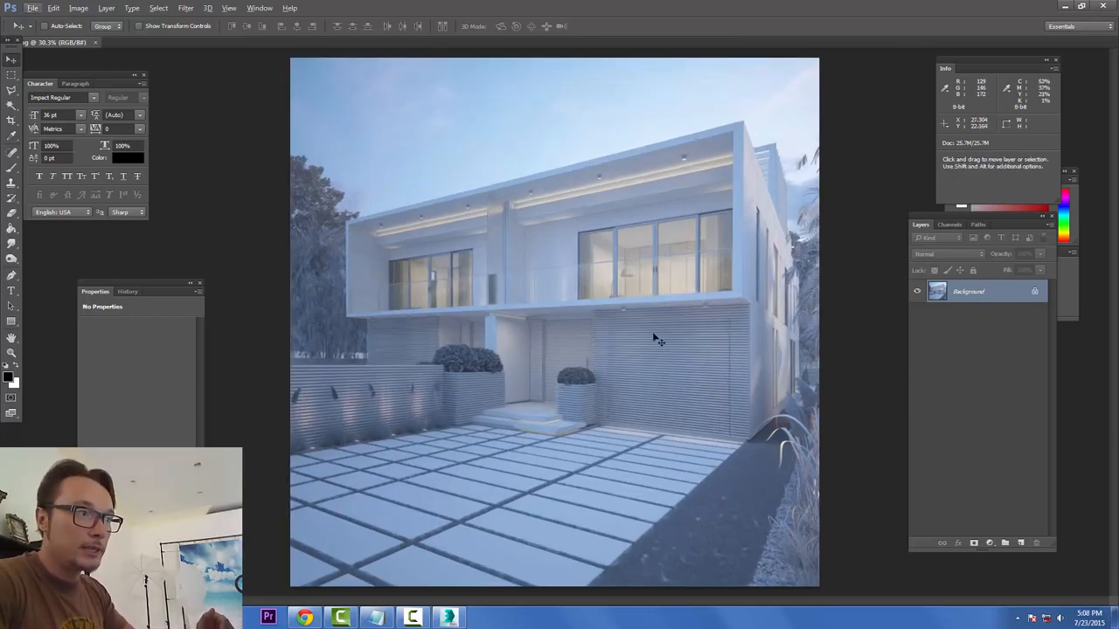
click(991, 543)
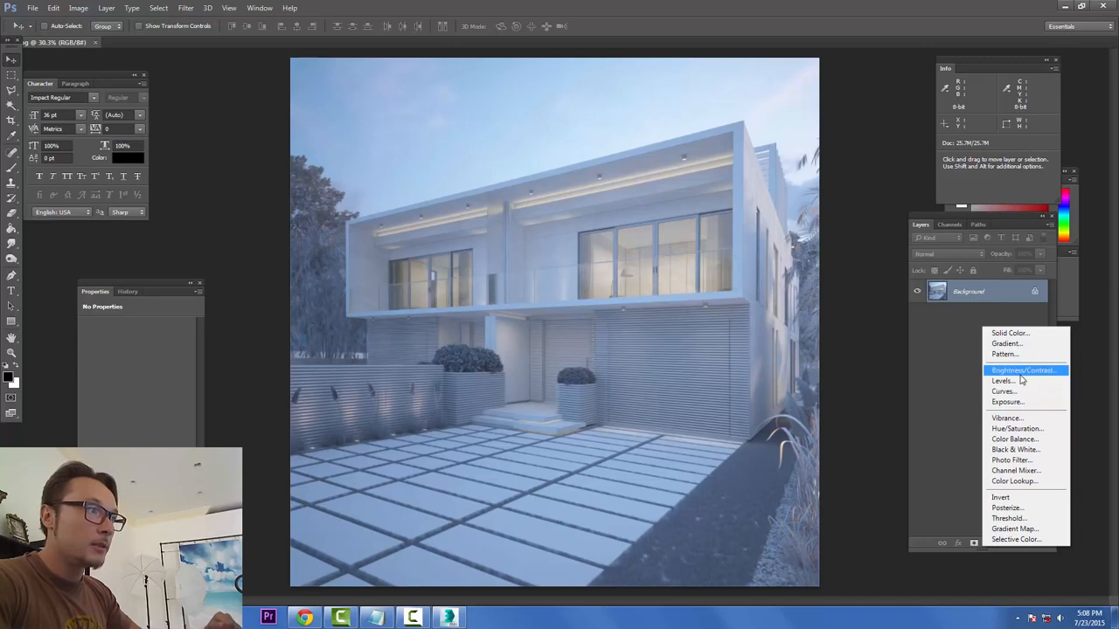
click(1028, 392)
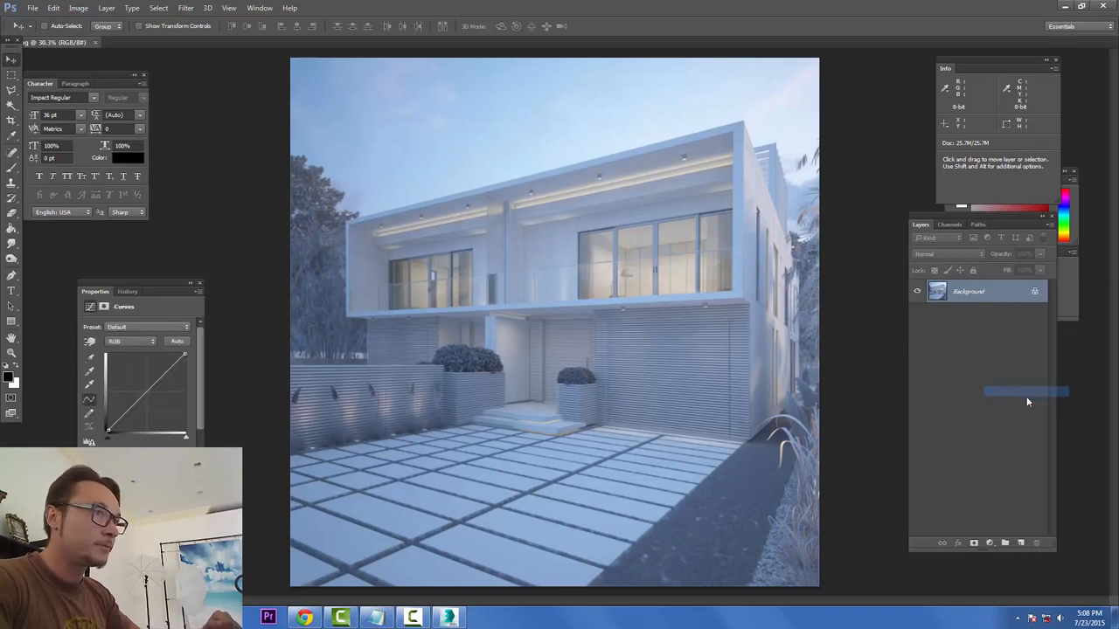
Shape the Curves layer's RGB curve with a shadow point and a highlight point to darken the shadows, and compare the image without the layer.
click(937, 291)
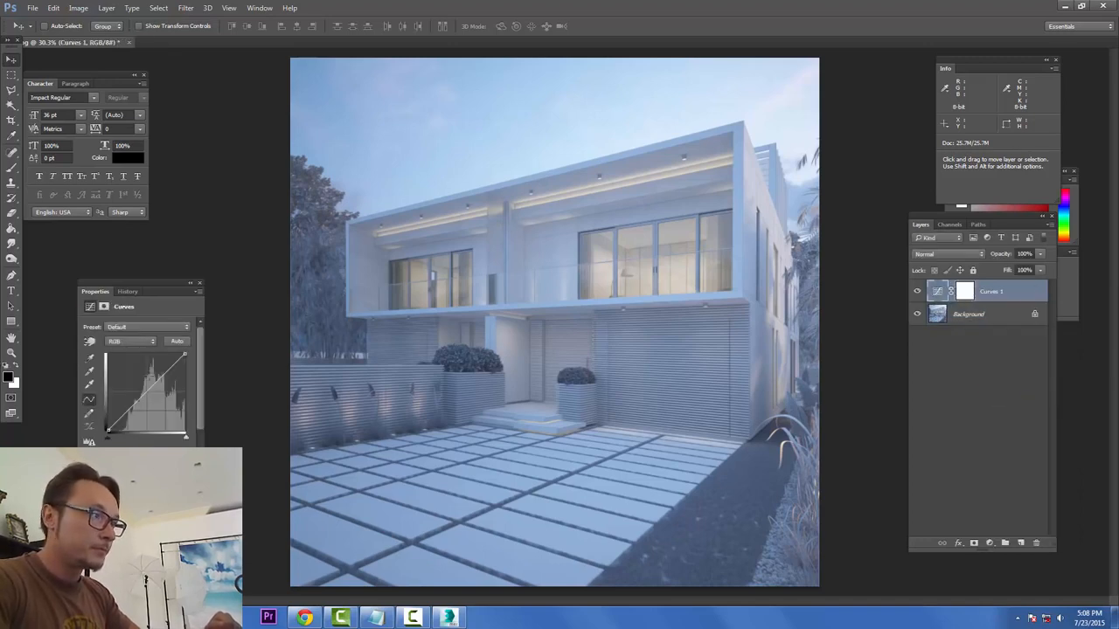
drag(153, 287, 944, 346)
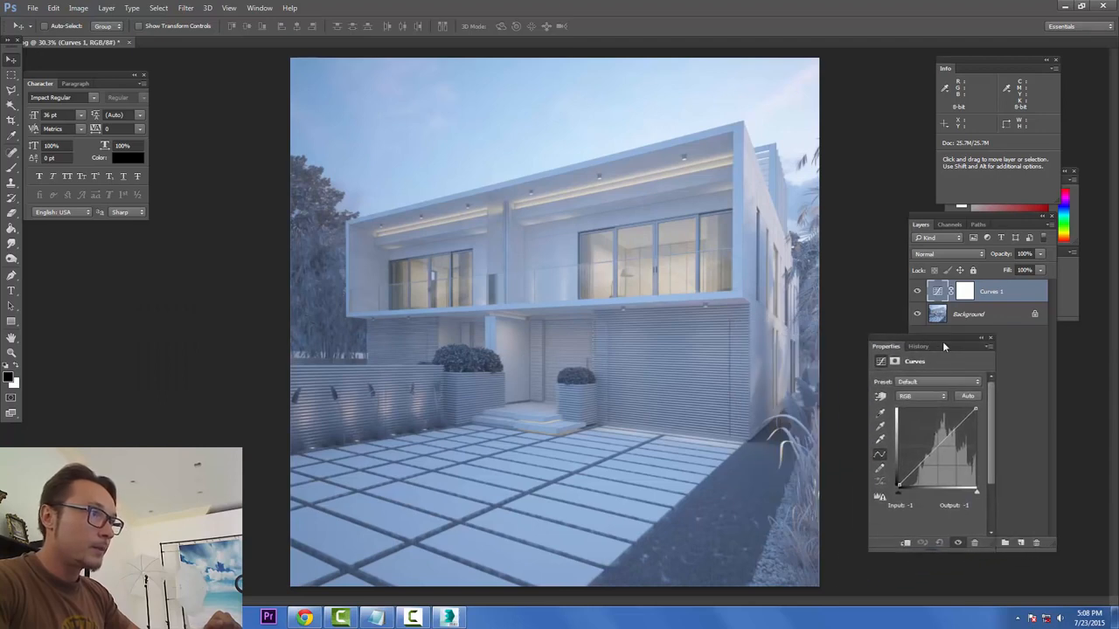
drag(914, 473, 951, 434)
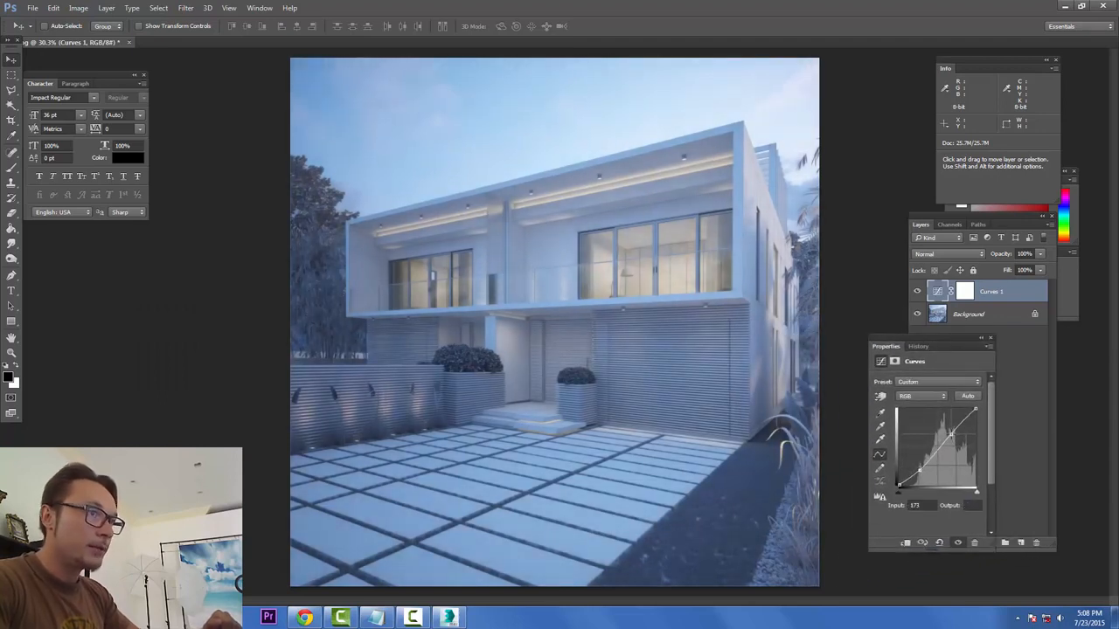
click(915, 295)
click(915, 296)
click(915, 295)
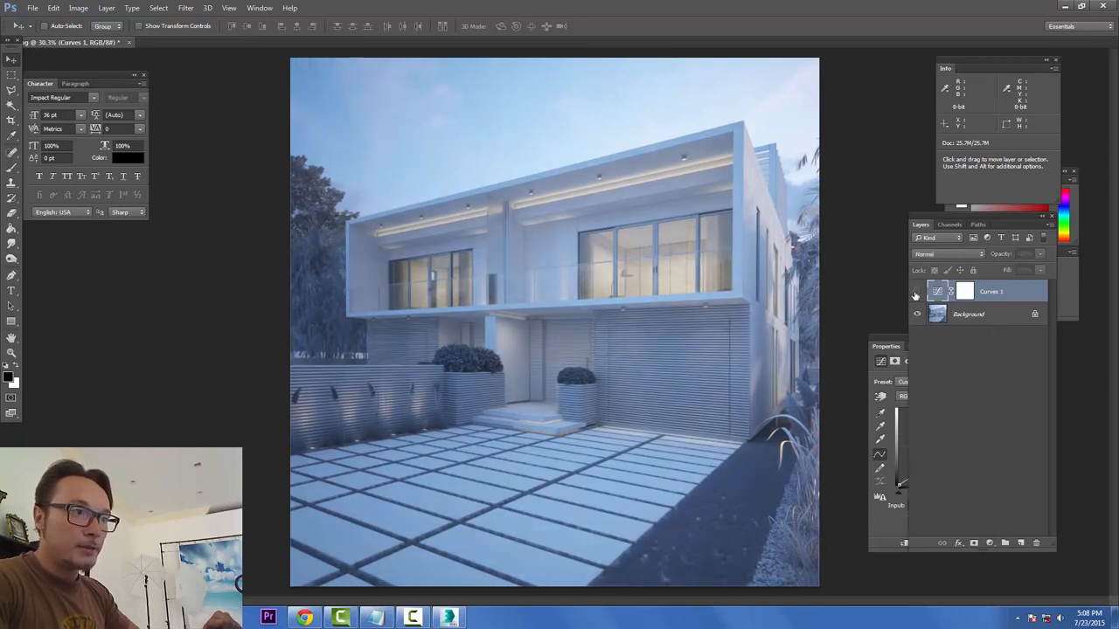
click(915, 296)
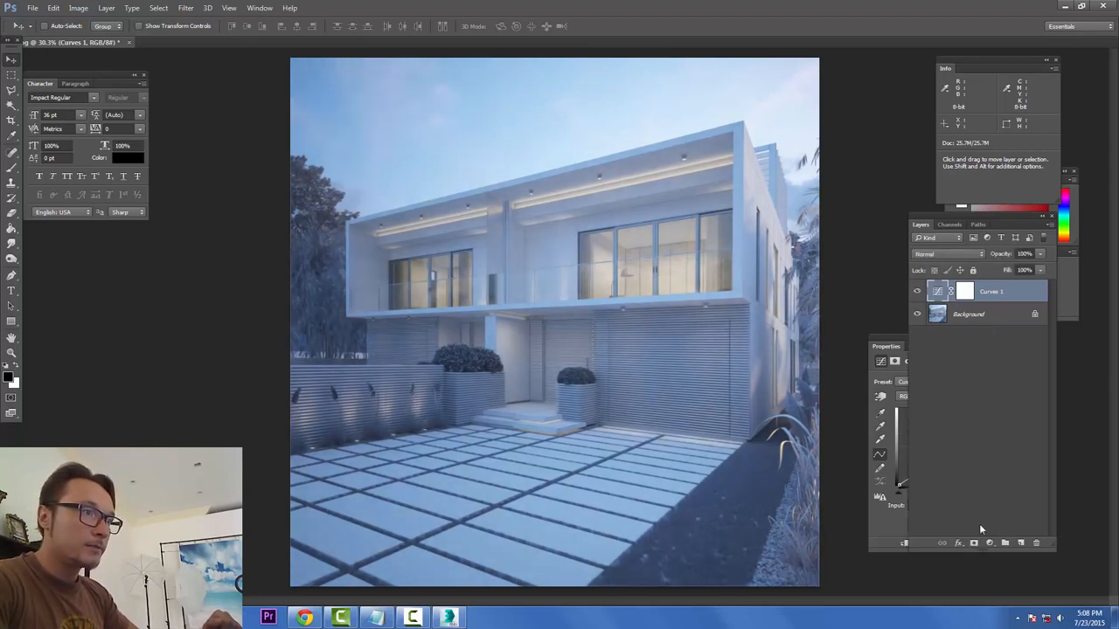
Add a Color Balance adjustment layer with midtones at Cyan–Red +10 and Yellow–Blue -11.
click(989, 542)
click(1014, 434)
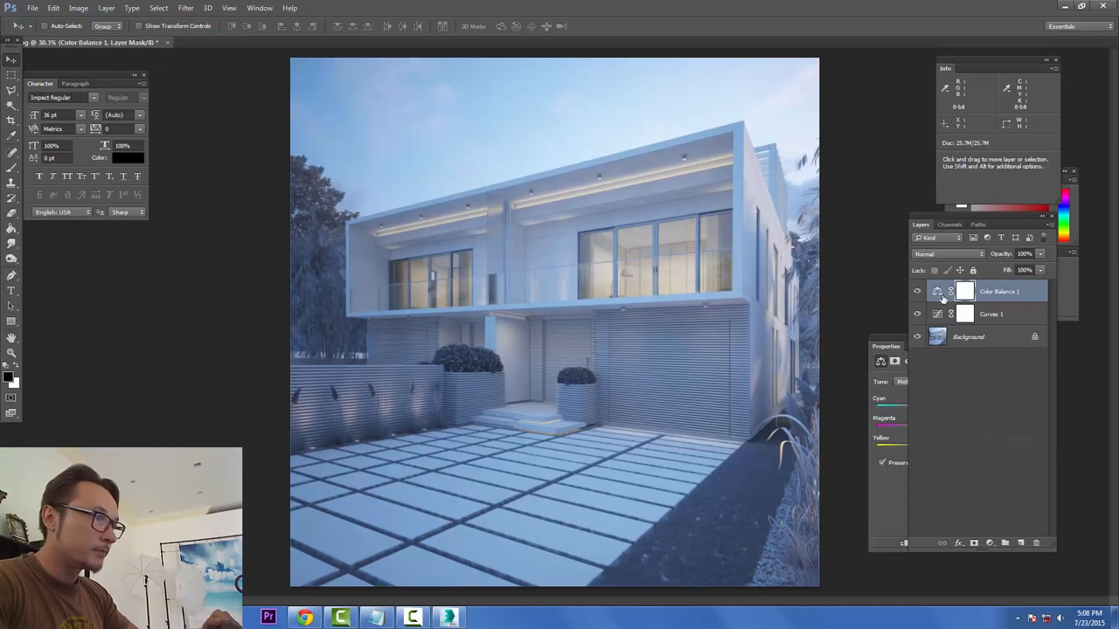
drag(890, 339, 879, 275)
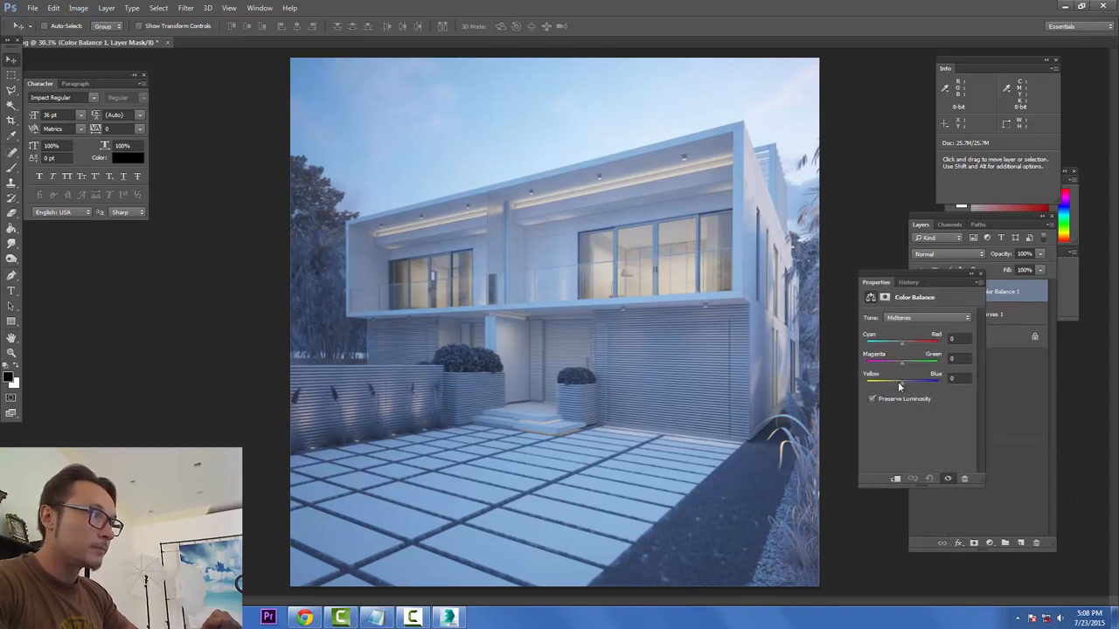
drag(899, 386, 903, 387)
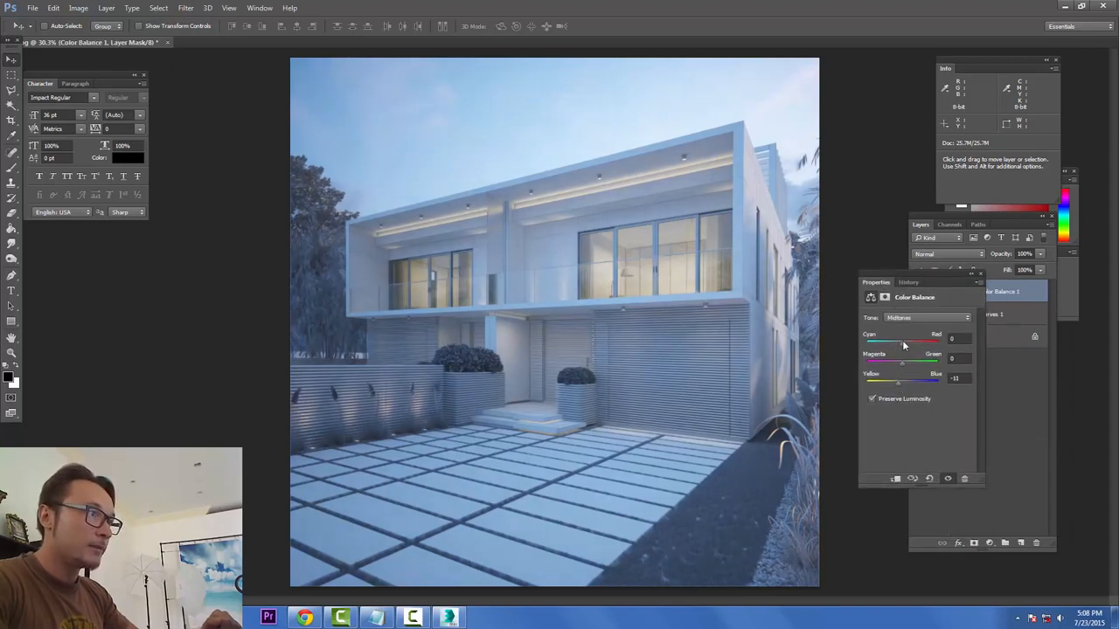
drag(902, 341, 898, 383)
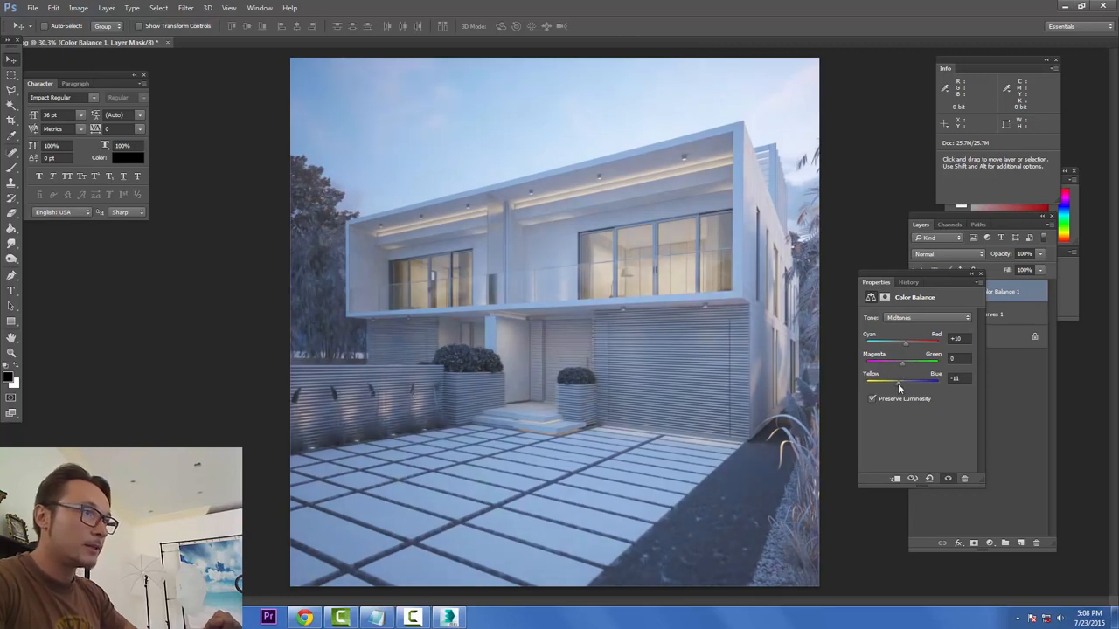
Set the Color Balance highlights to Cyan–Red -5, Magenta–Green +3 and Yellow–Blue +5.
click(908, 322)
click(909, 332)
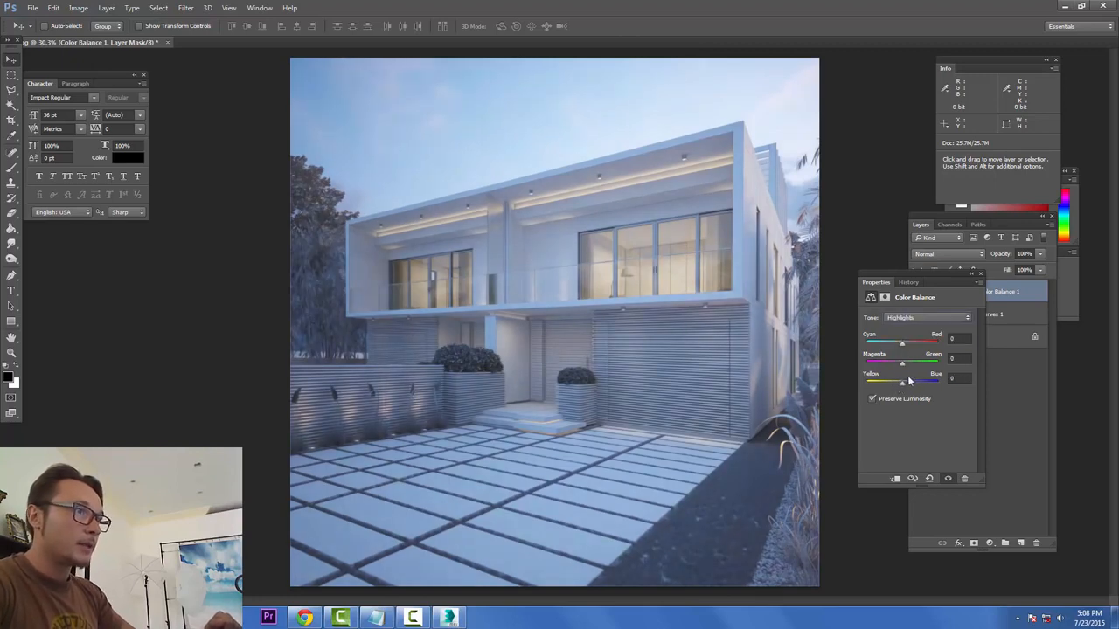
drag(900, 343, 899, 344)
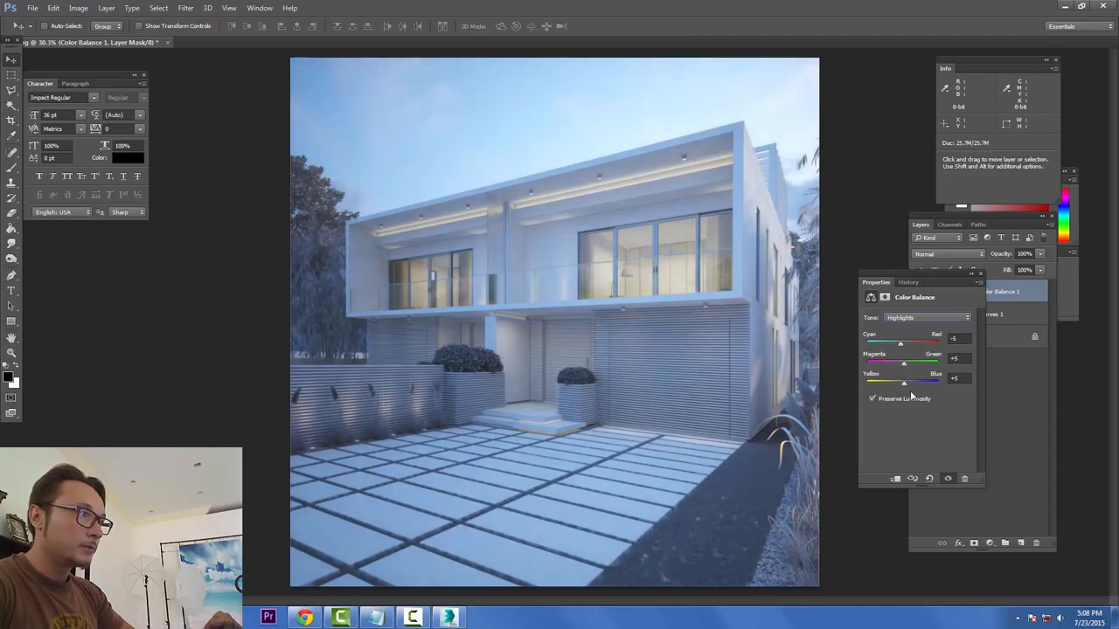
drag(904, 364, 904, 367)
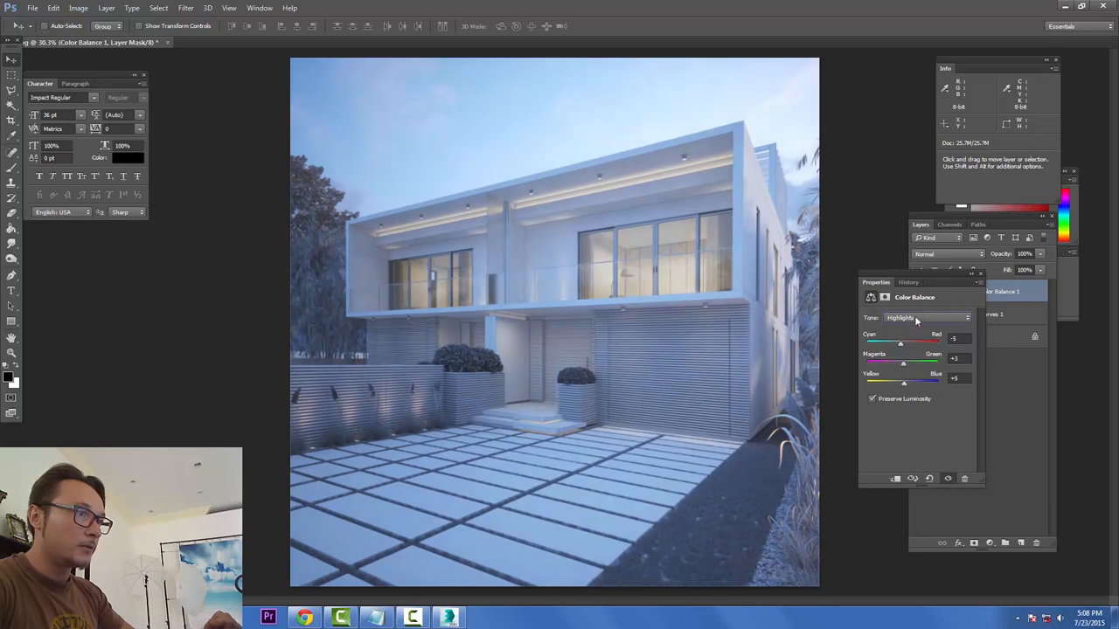
Set the Color Balance shadows to Cyan–Red -6, Magenta–Green -2 and Yellow–Blue +5, and compare the image without the layer.
click(915, 318)
click(909, 326)
drag(902, 383, 904, 383)
drag(904, 344, 901, 362)
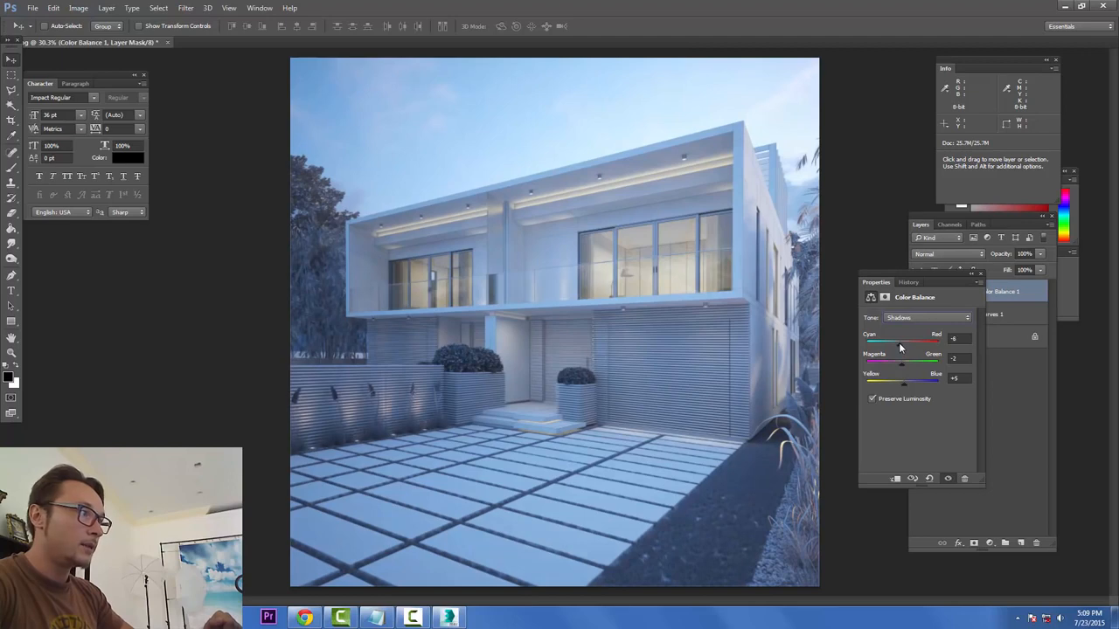
click(1005, 402)
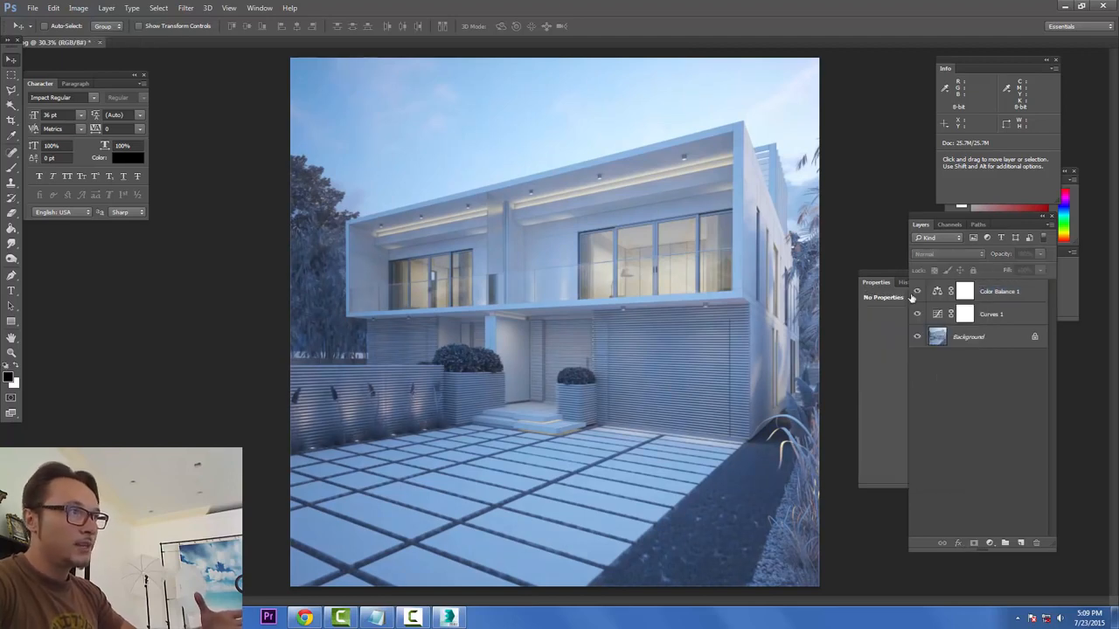
click(916, 291)
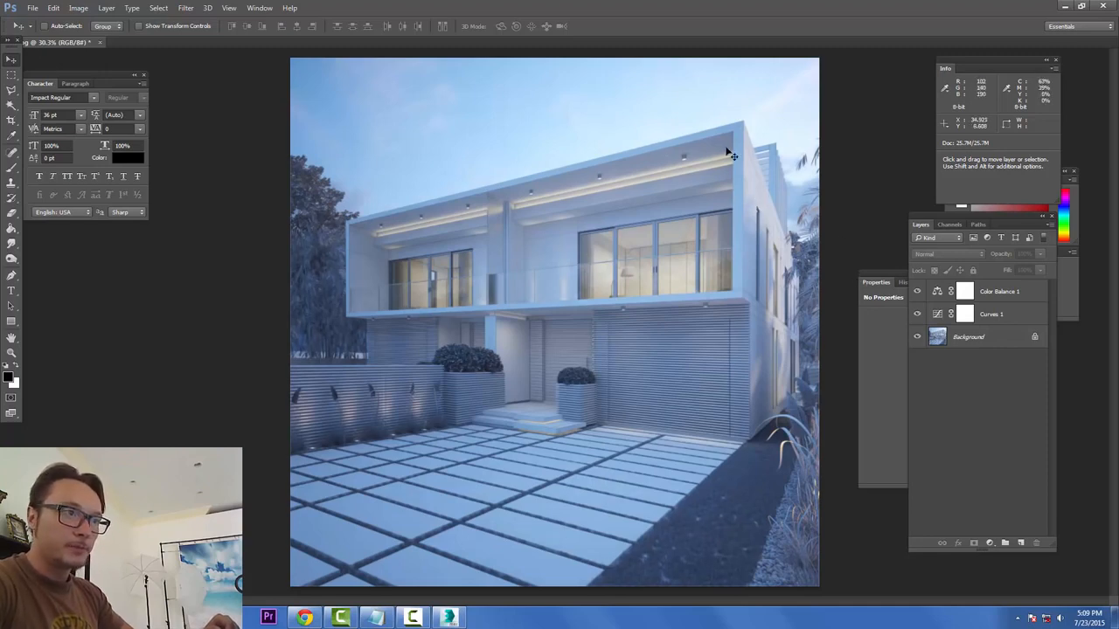
Add a Brightness/Contrast adjustment layer with brightness -7 and contrast 26.
click(989, 542)
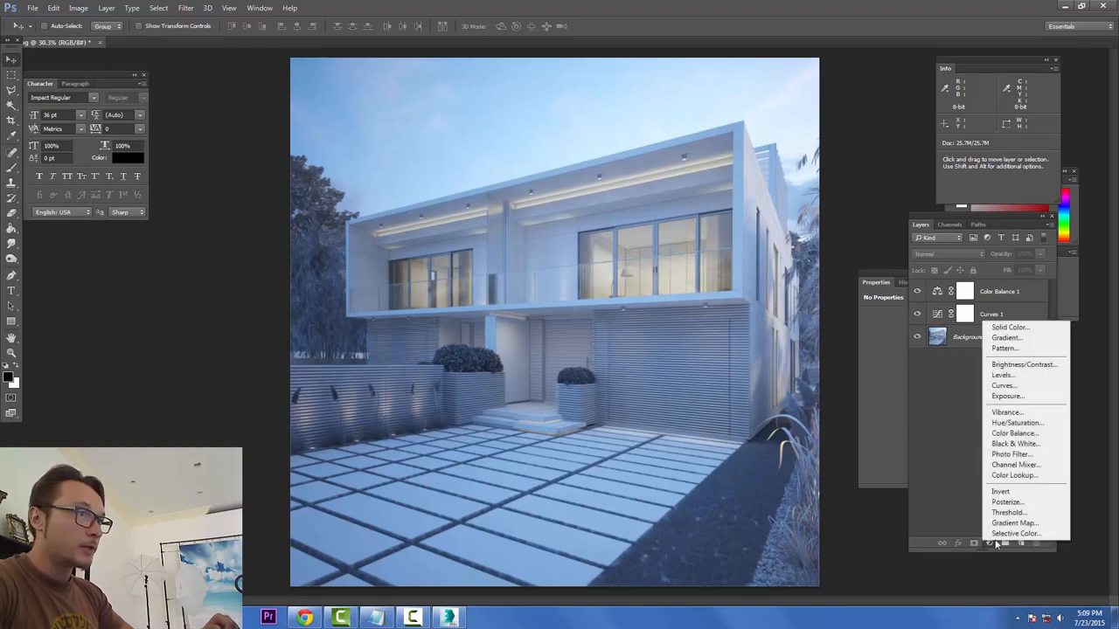
click(1045, 364)
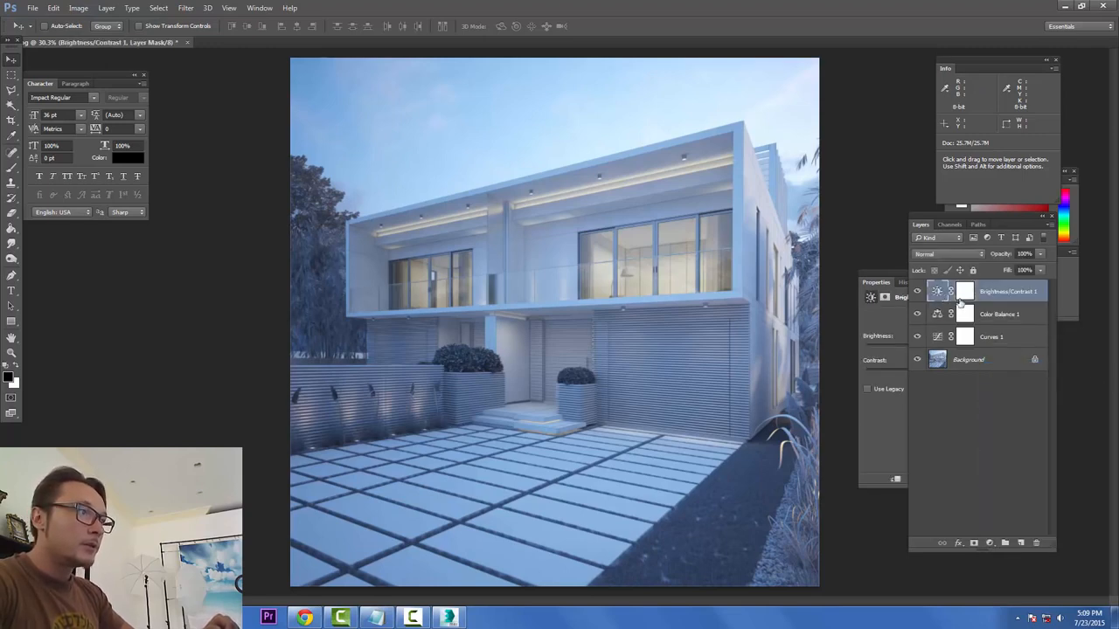
drag(903, 282, 890, 72)
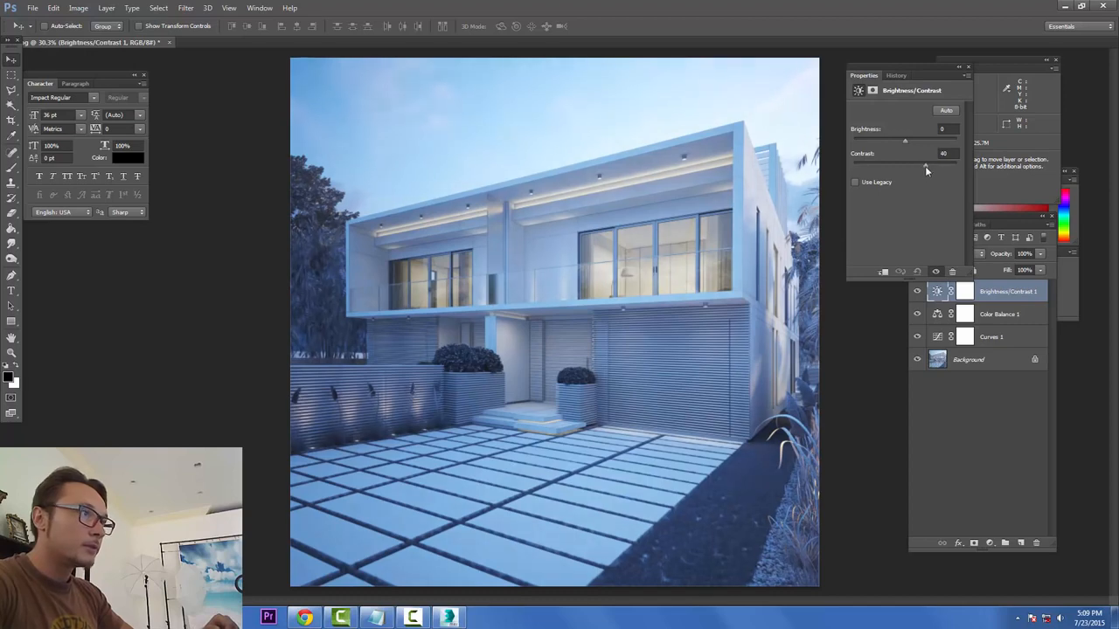
drag(917, 167, 904, 140)
click(918, 165)
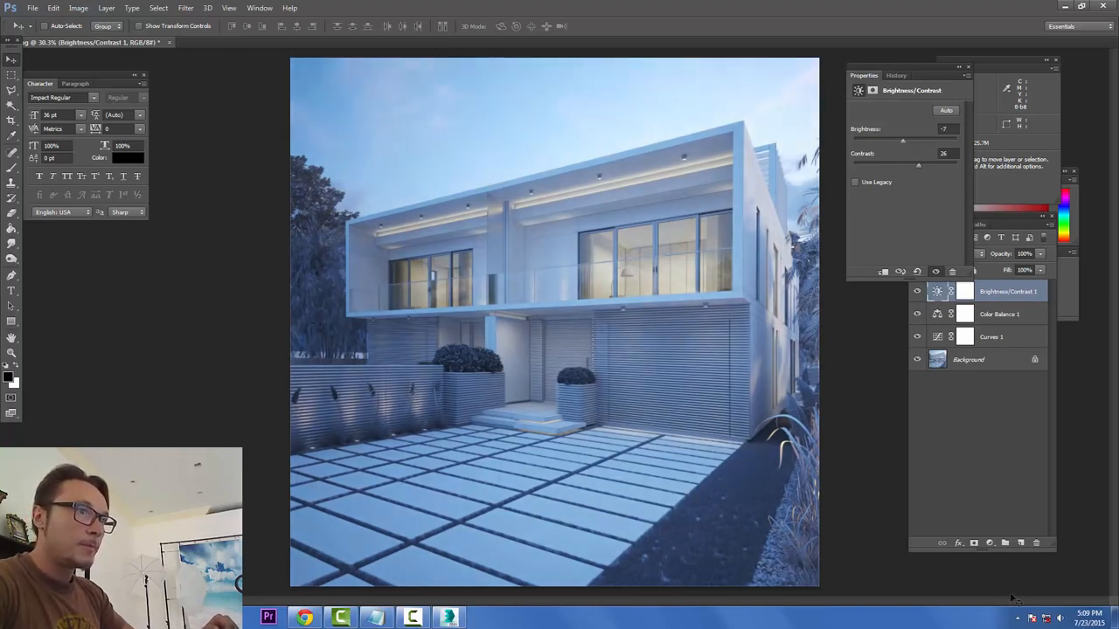
Add a Levels adjustment layer with the black input level at 18 and the white input level at 250.
click(990, 543)
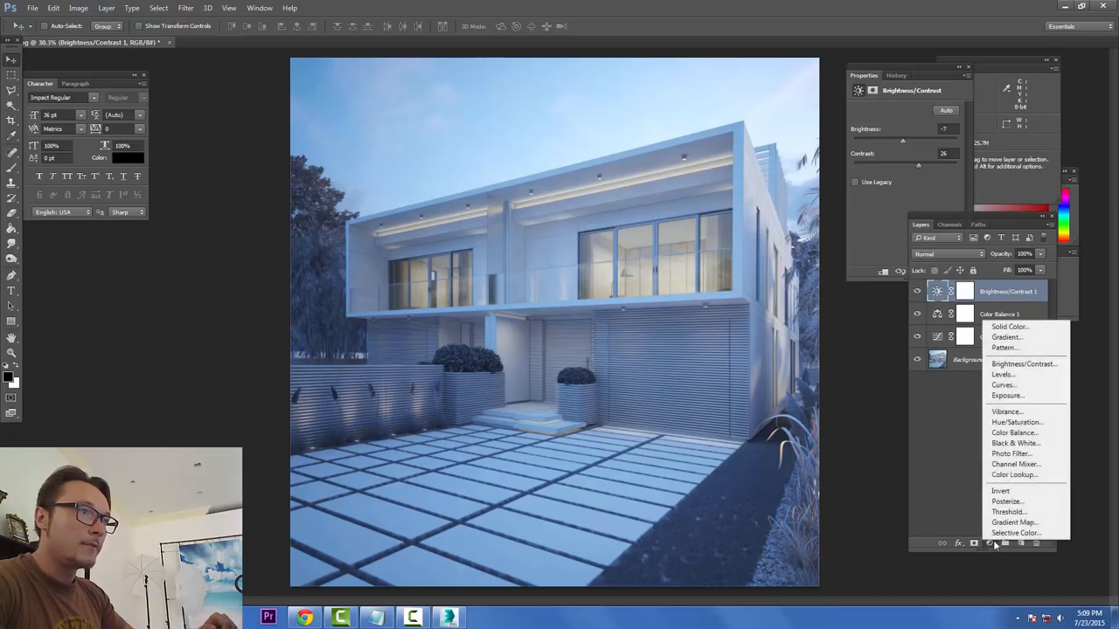
click(1013, 375)
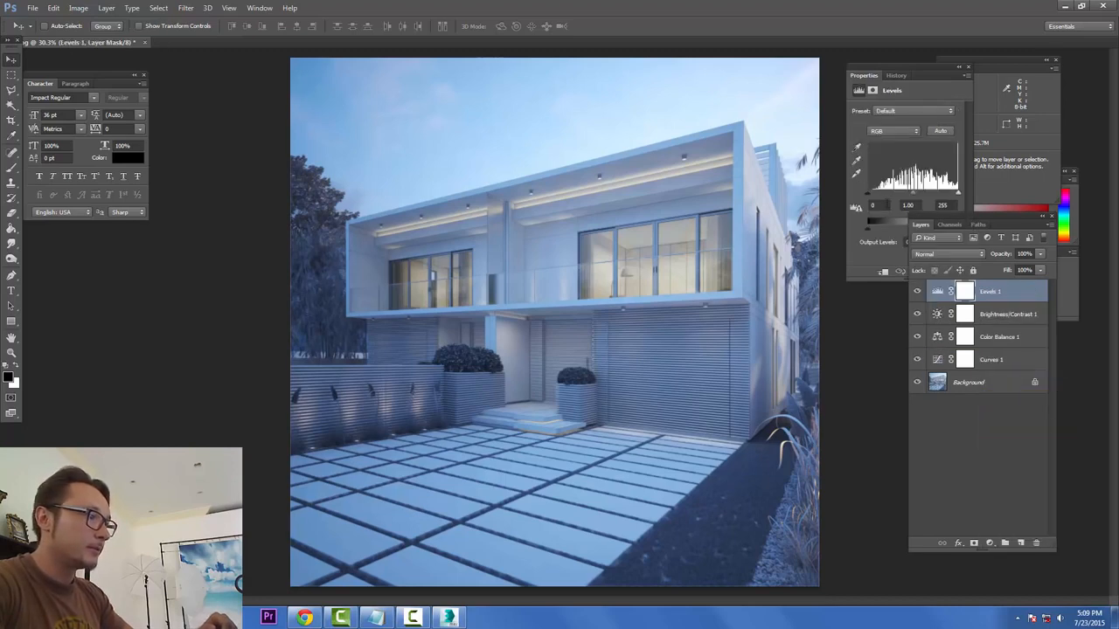
drag(869, 193, 874, 195)
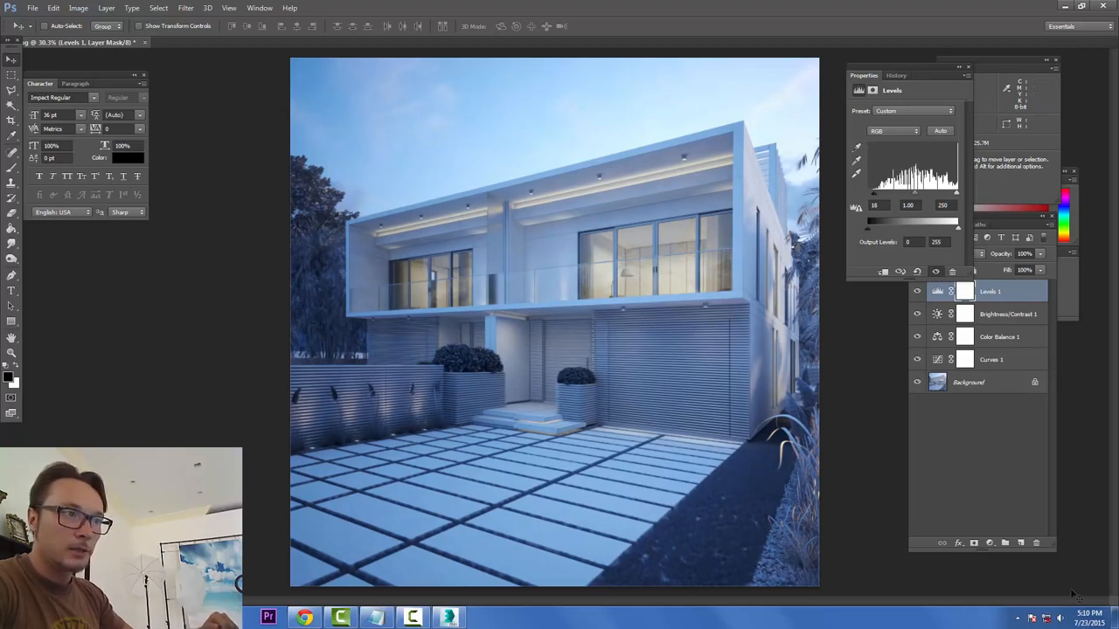
Add a second Color Balance layer above Levels, setting midtones Yellow–Blue to -18 and fine-tuning Cyan–Red.
click(990, 543)
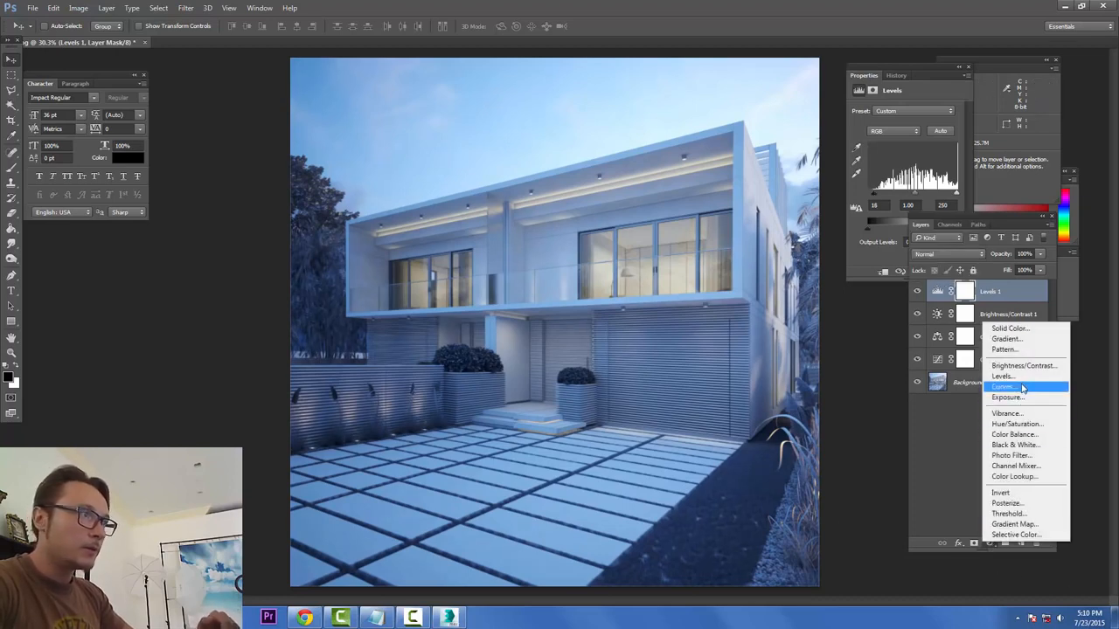
click(1028, 435)
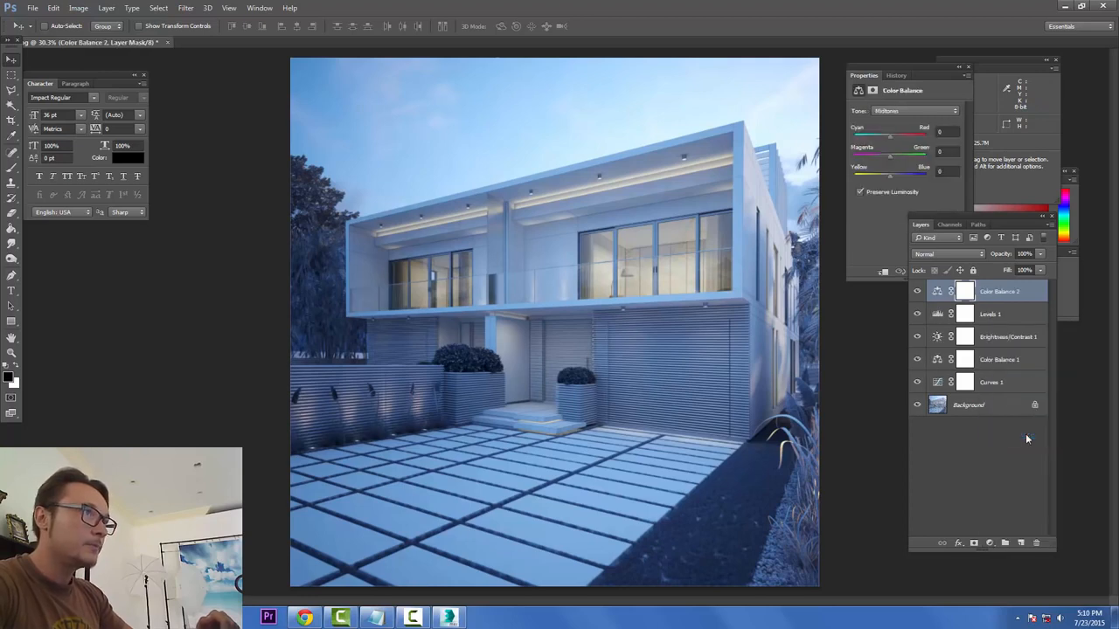
drag(888, 176, 884, 176)
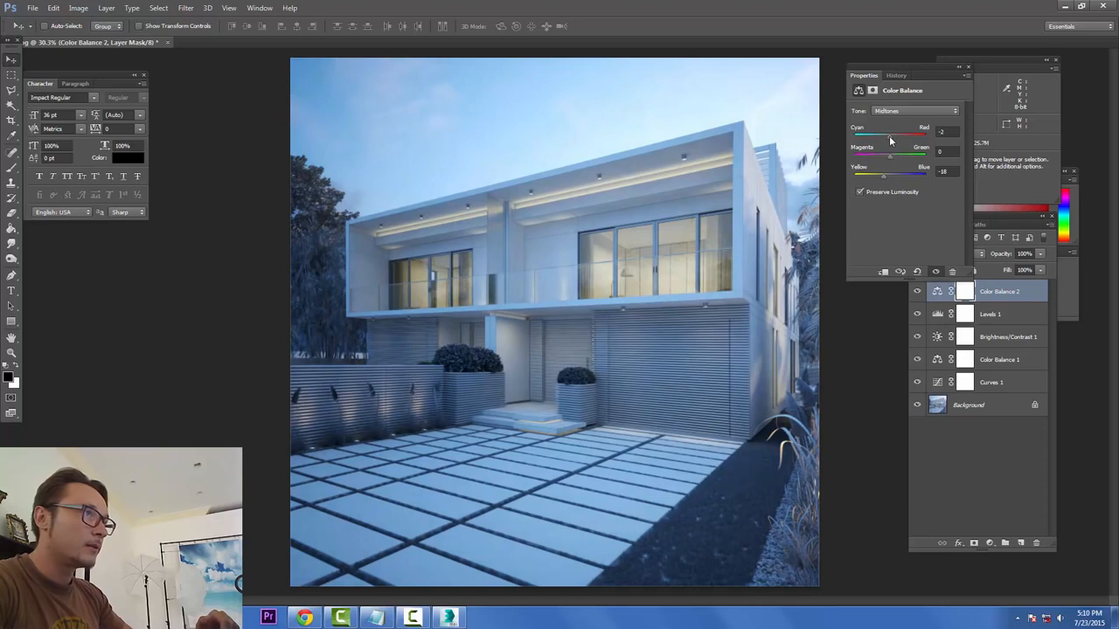
drag(889, 136, 892, 140)
Set the second Color Balance layer's highlights to Cyan–Red -2, Magenta–Green +2 and Yellow–Blue -5.
click(913, 111)
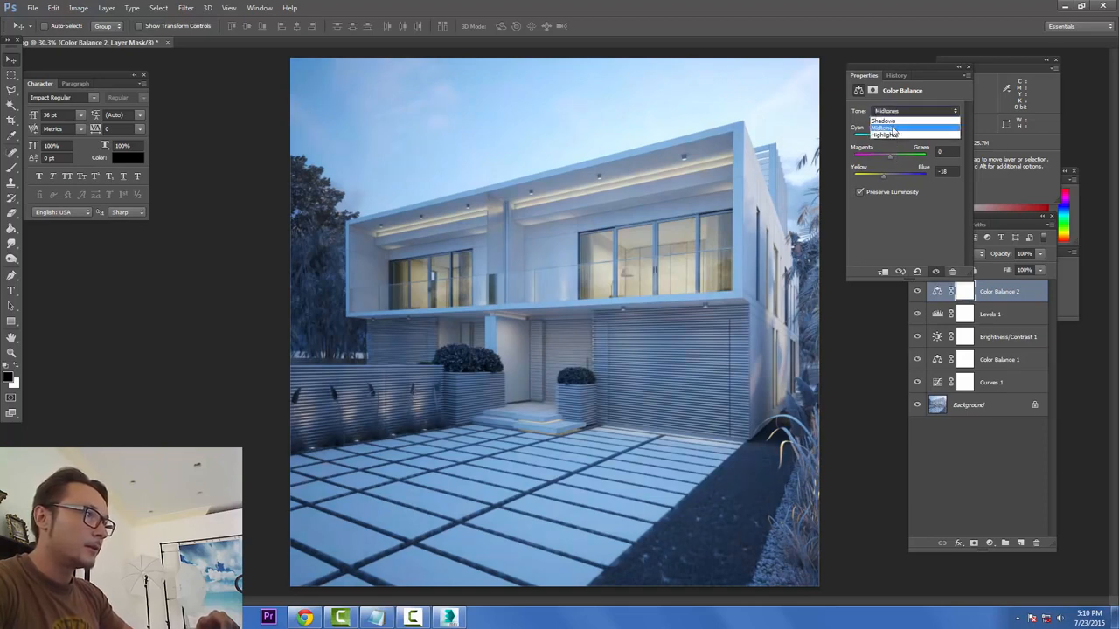
click(909, 133)
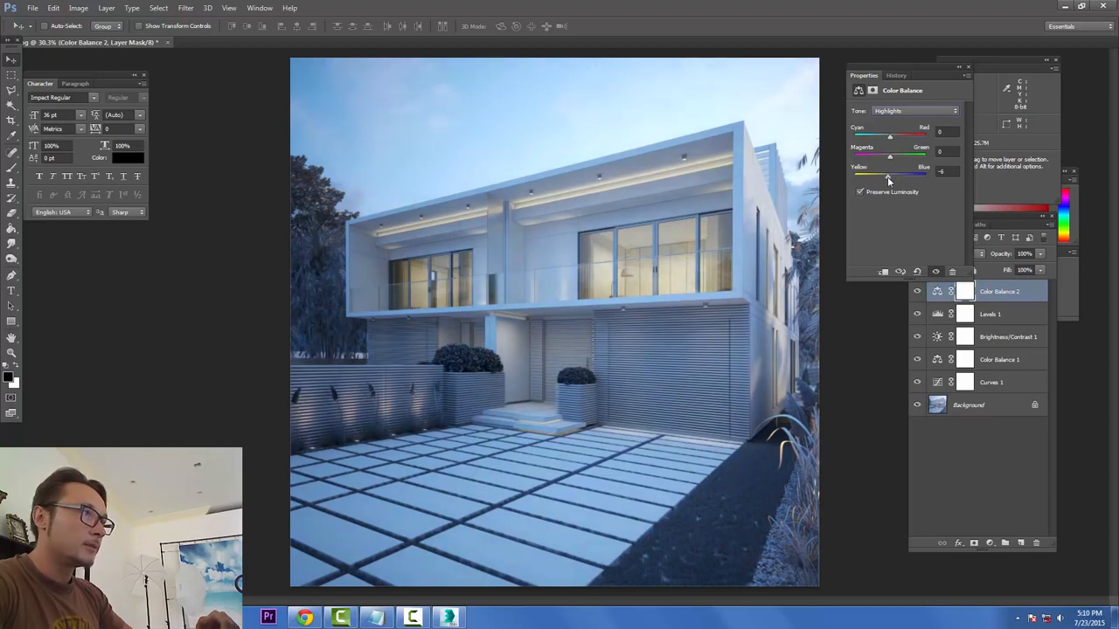
drag(888, 180, 889, 180)
drag(889, 138, 886, 138)
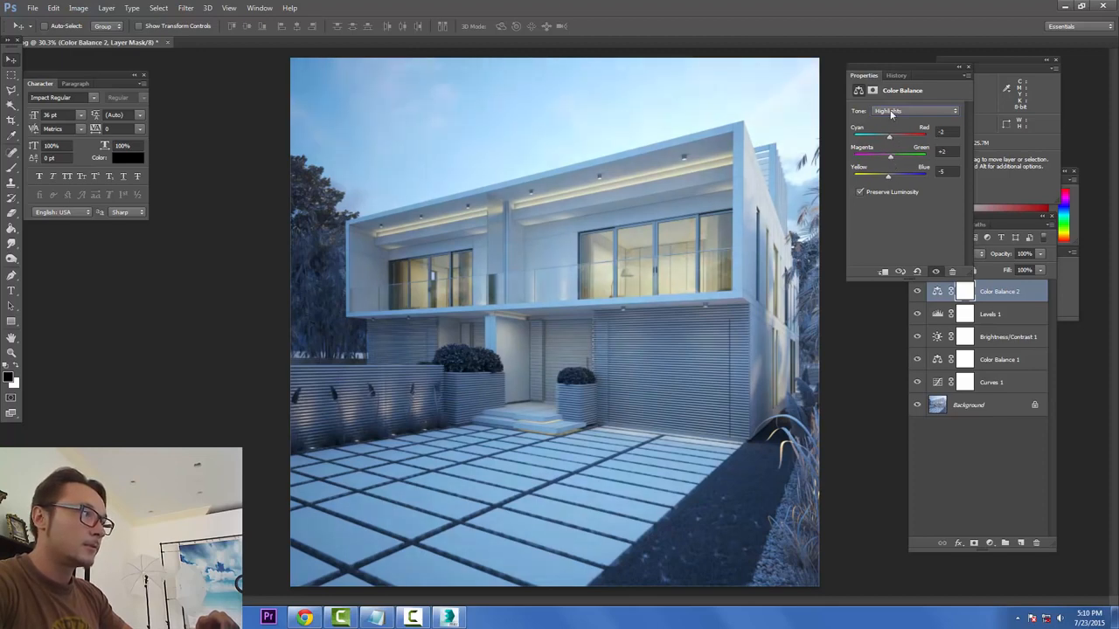
Set the second Color Balance layer's shadows to Cyan–Red -2, Magenta–Green -2 and Yellow–Blue -6, and compare the image without the layer.
click(891, 112)
click(892, 120)
drag(889, 175, 890, 138)
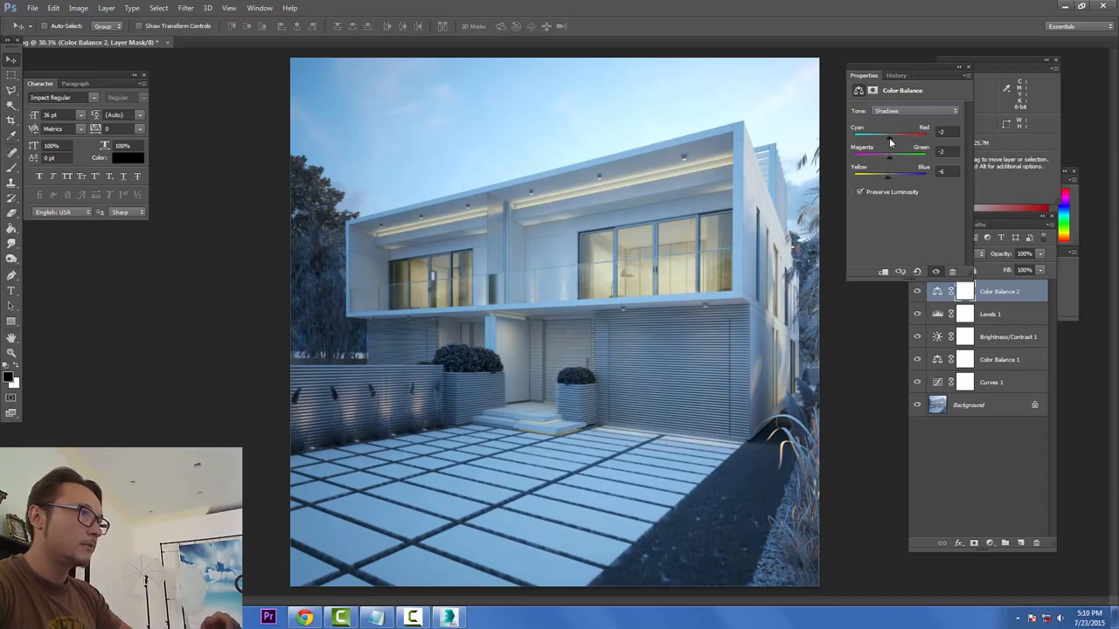
click(972, 454)
click(916, 294)
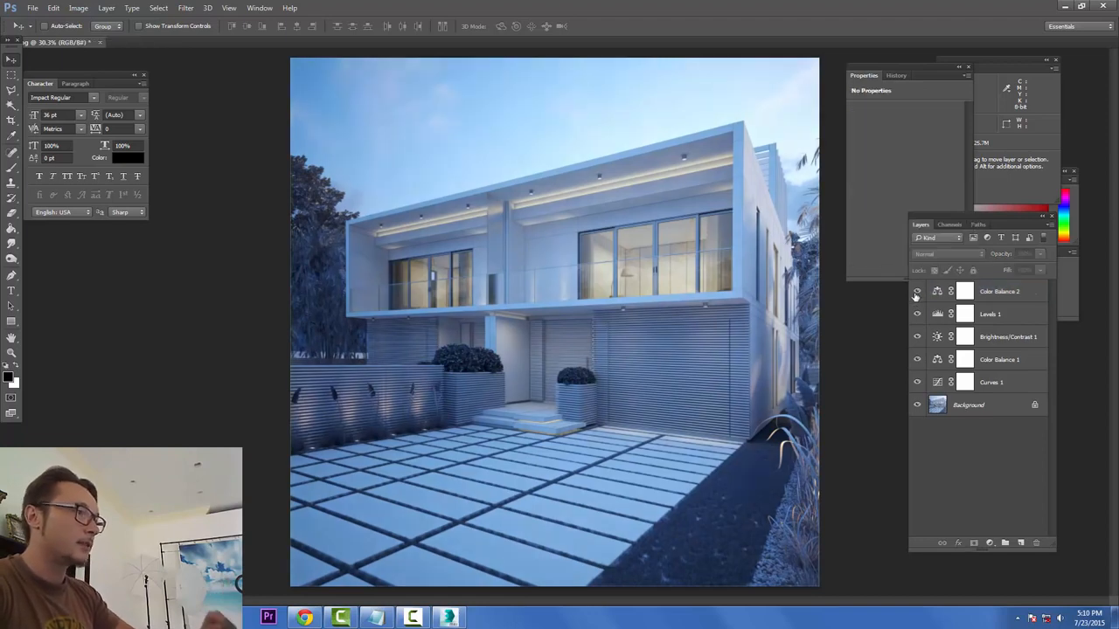
click(914, 296)
click(915, 296)
click(915, 296)
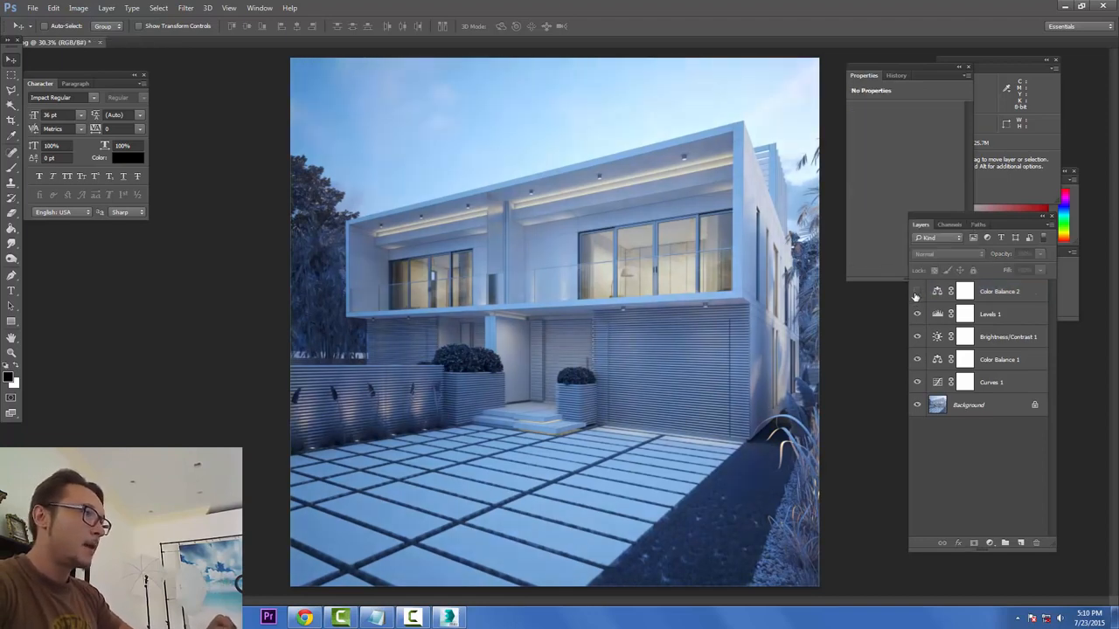
click(915, 296)
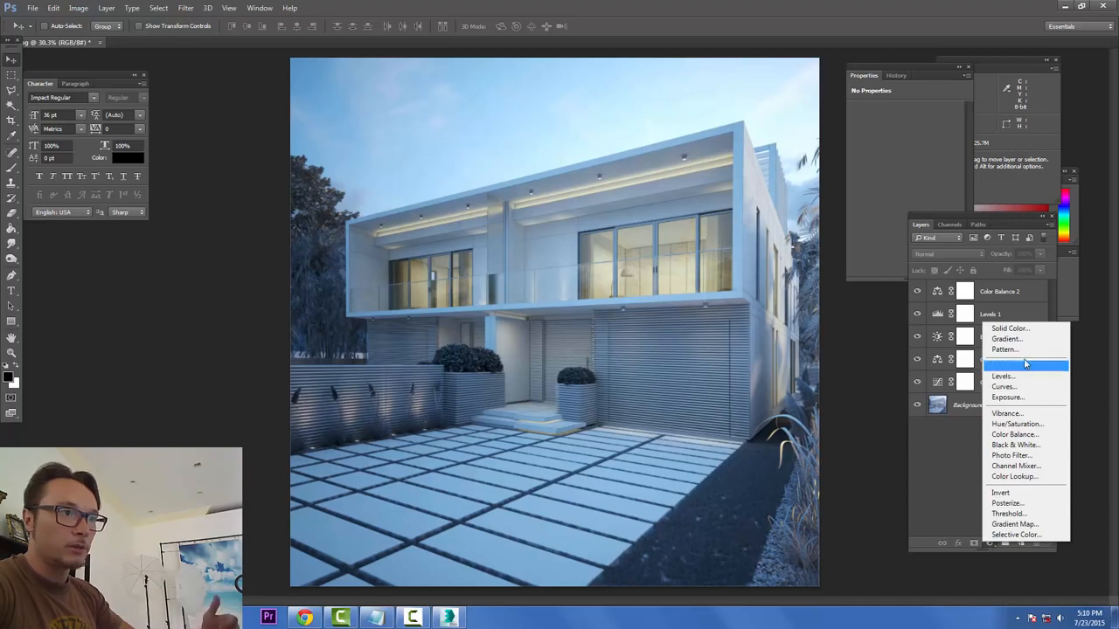
Add a Black & White adjustment layer on top of the stack and compare the image with and without it.
click(1039, 446)
click(916, 293)
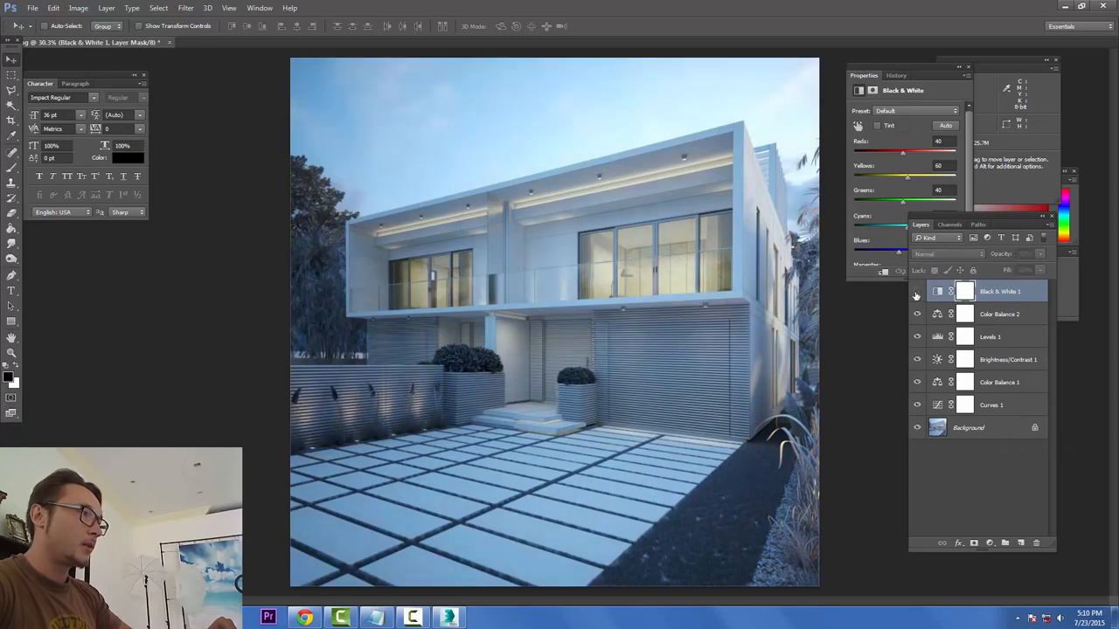
click(916, 293)
click(916, 293)
click(916, 293)
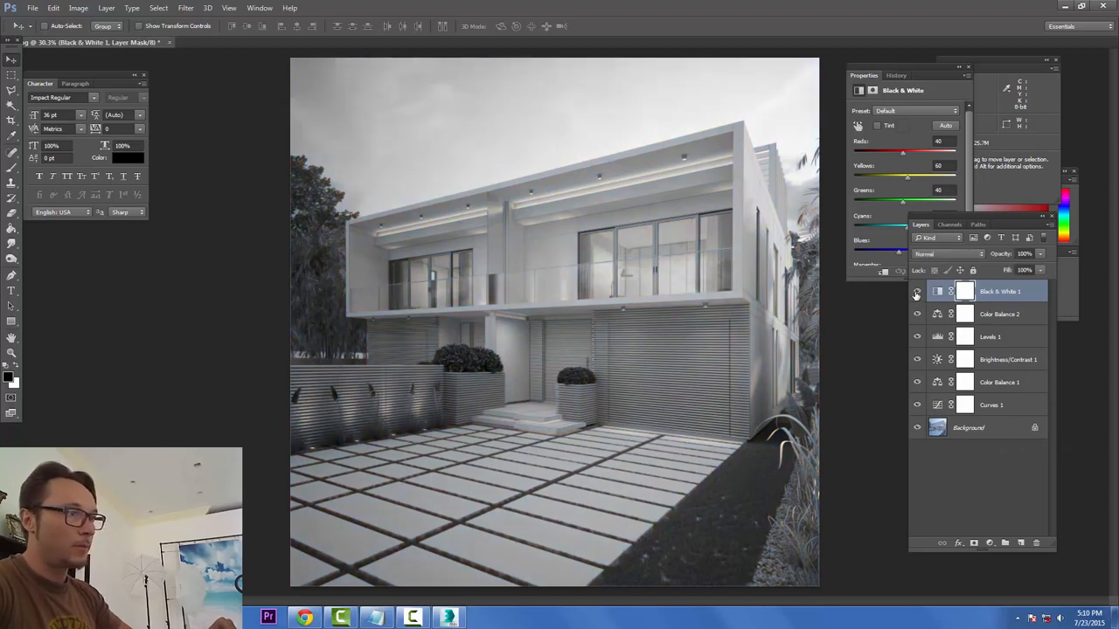
click(916, 293)
click(916, 293)
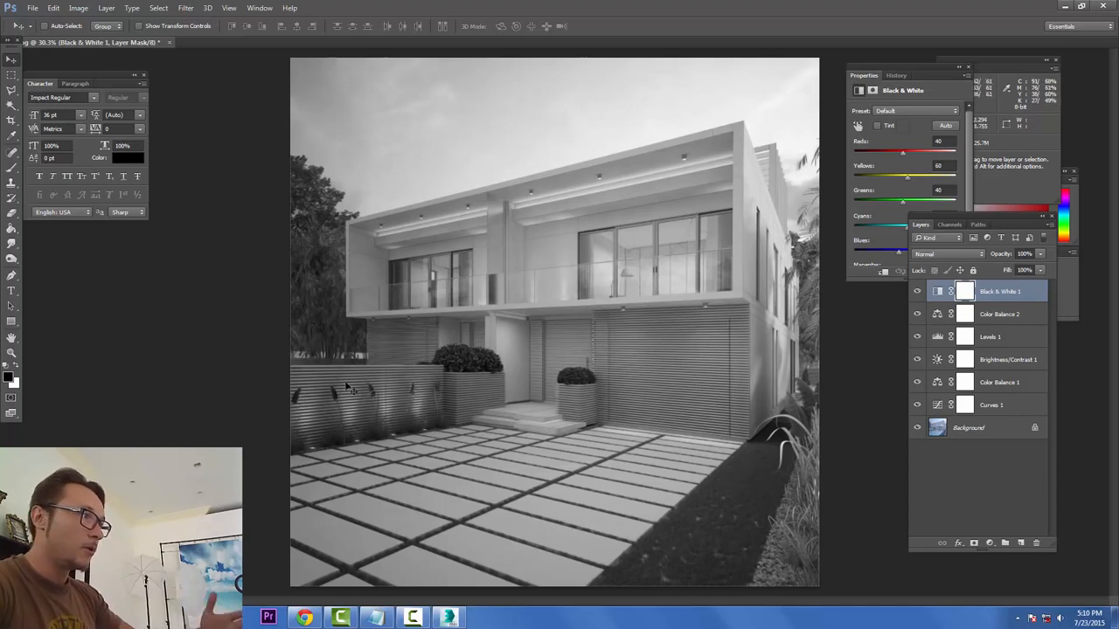
Compare the grayscale image with and without the lower adjustment layers, and hide the Black & White layer.
drag(916, 314, 916, 412)
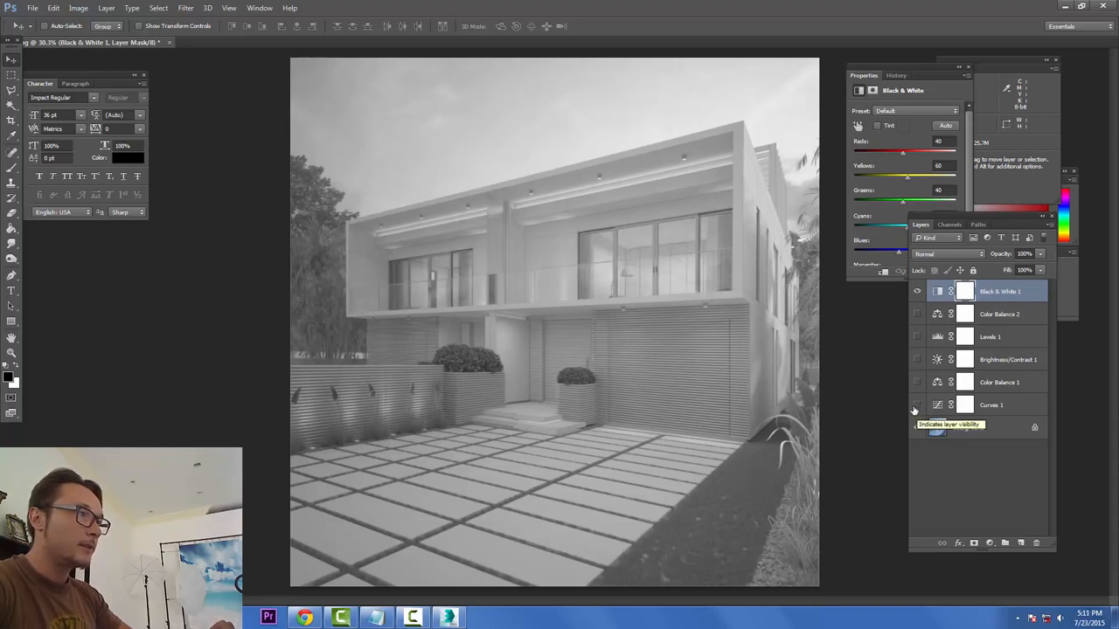
click(915, 405)
drag(916, 359, 912, 310)
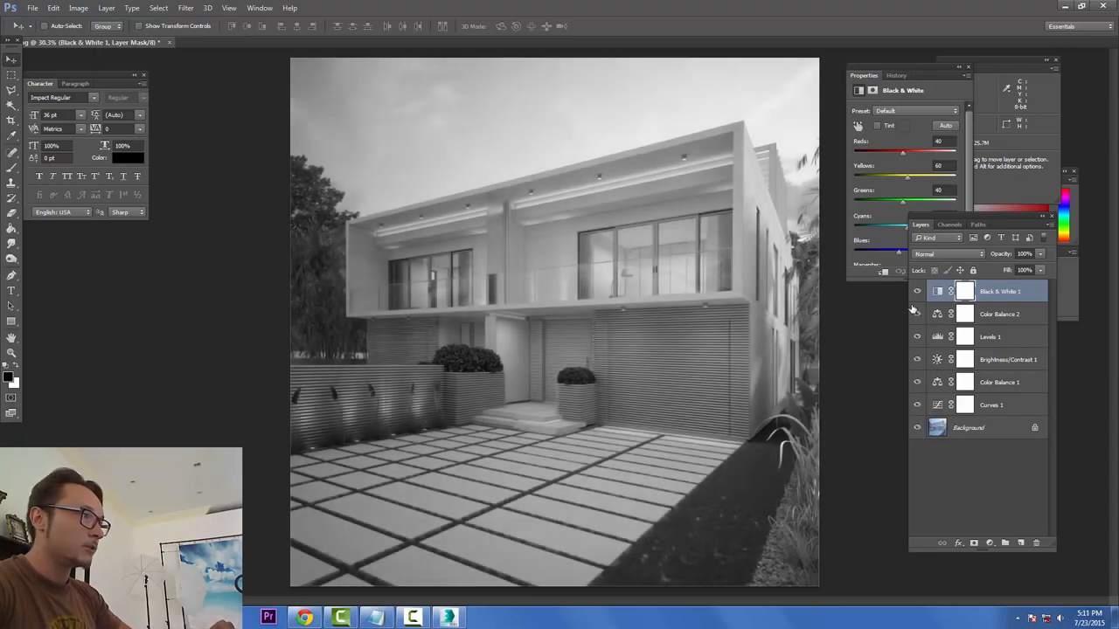
click(918, 297)
click(917, 297)
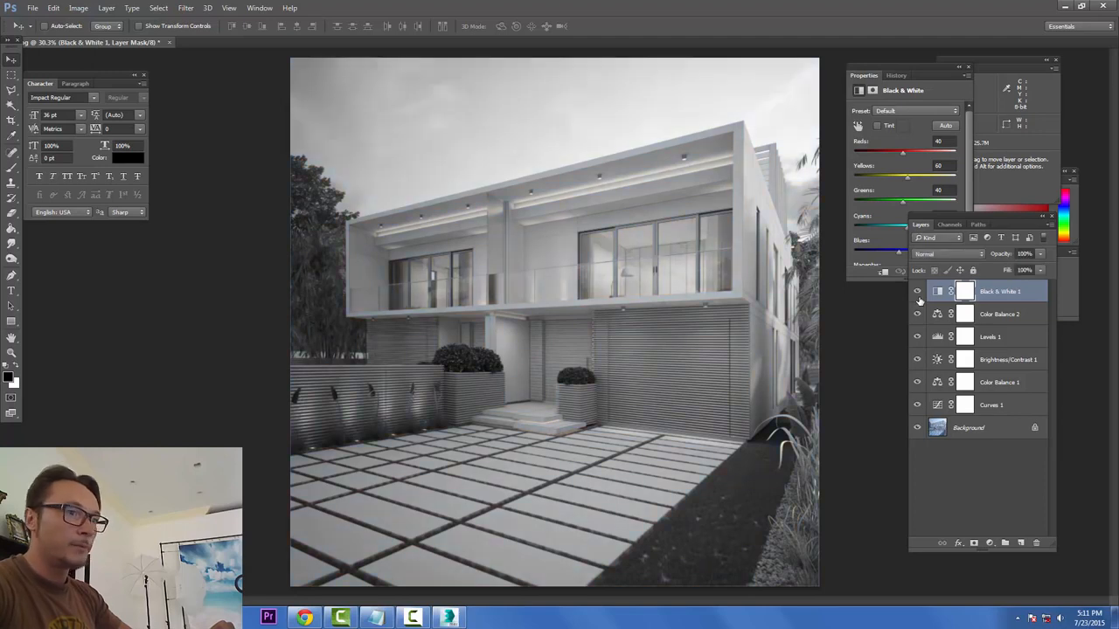
click(918, 297)
click(918, 297)
click(917, 297)
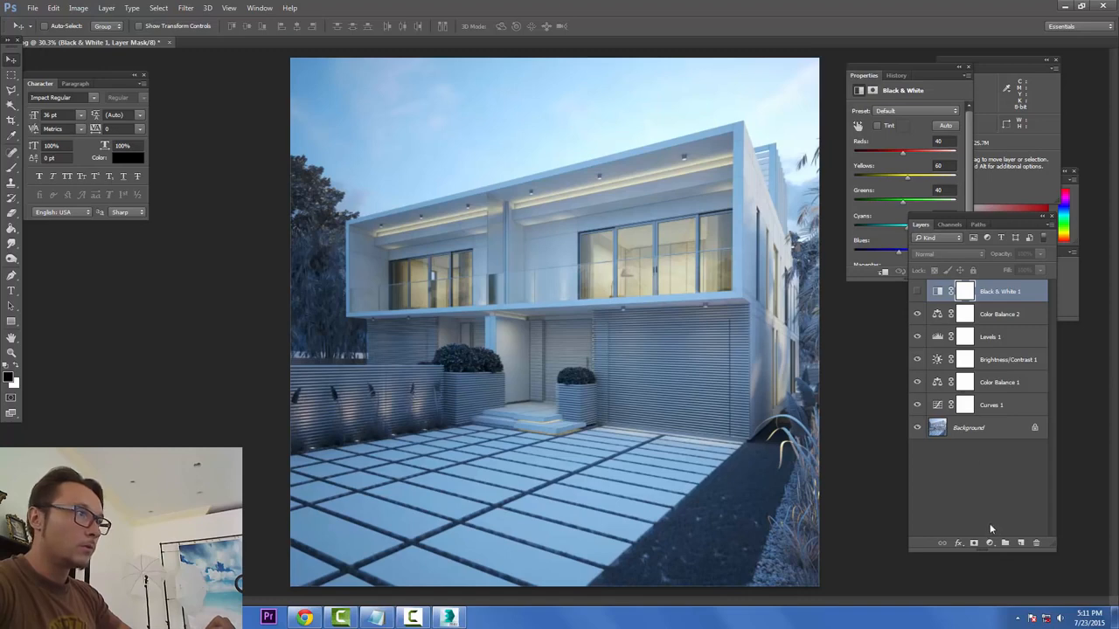
click(868, 239)
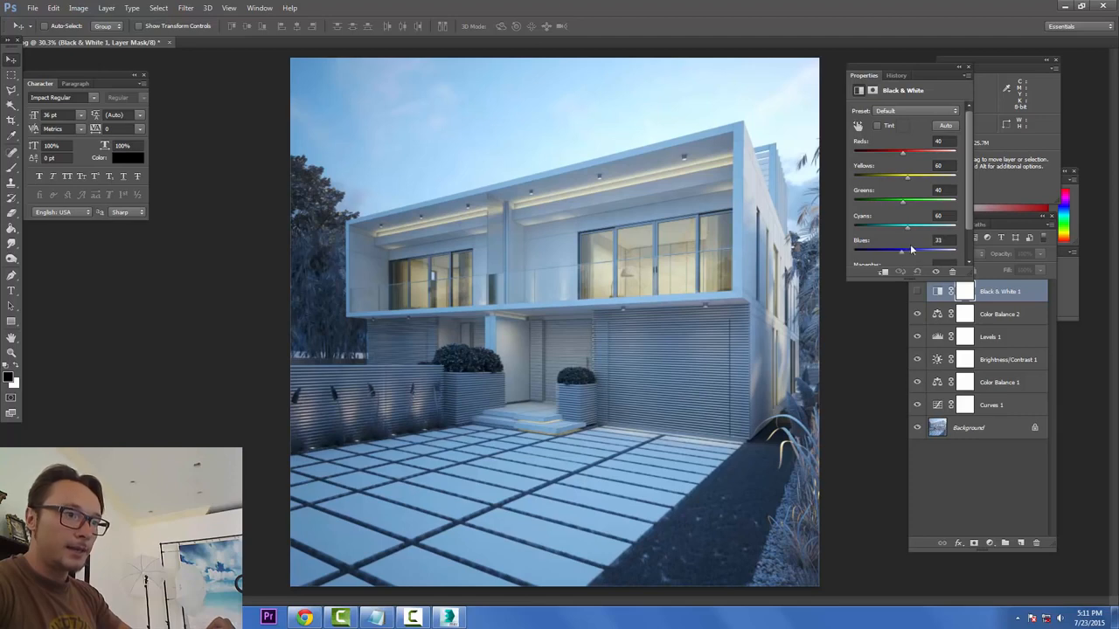
click(991, 472)
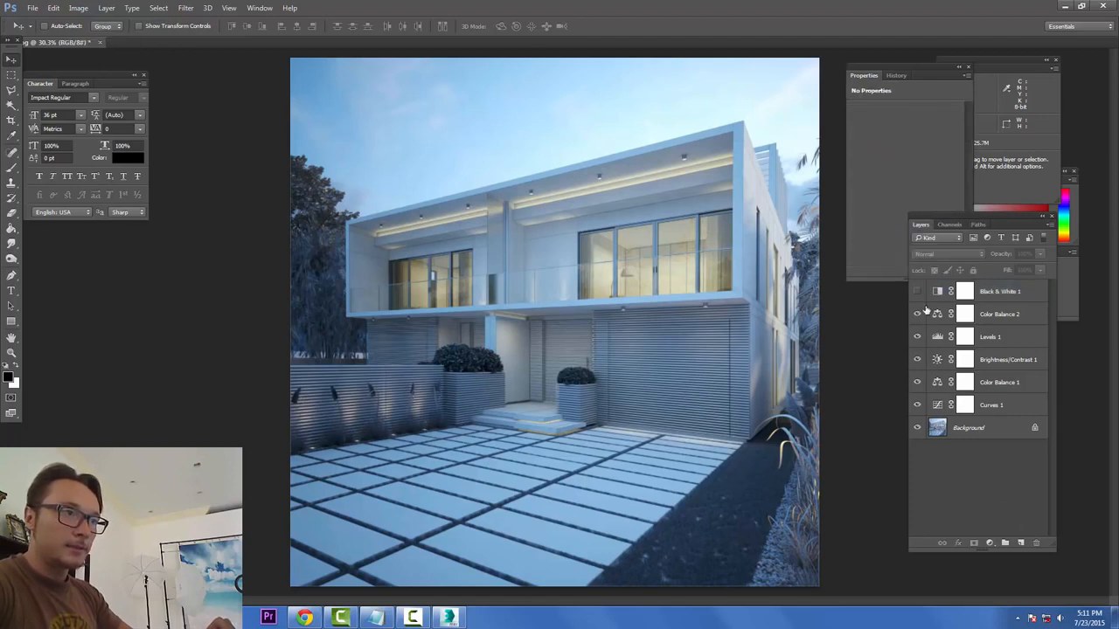
click(989, 542)
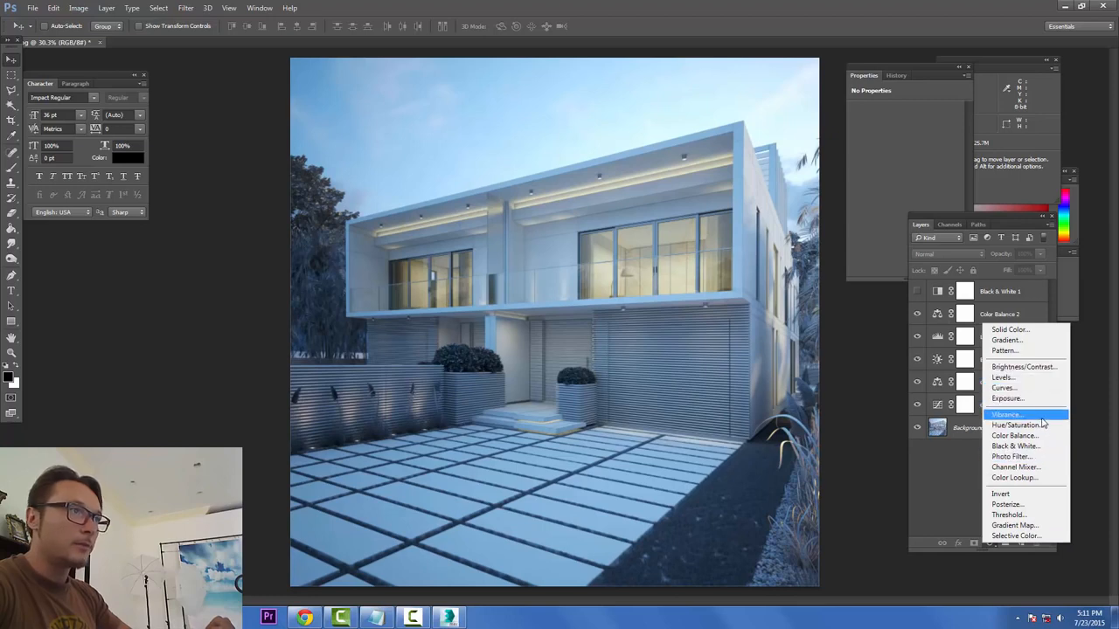
click(939, 326)
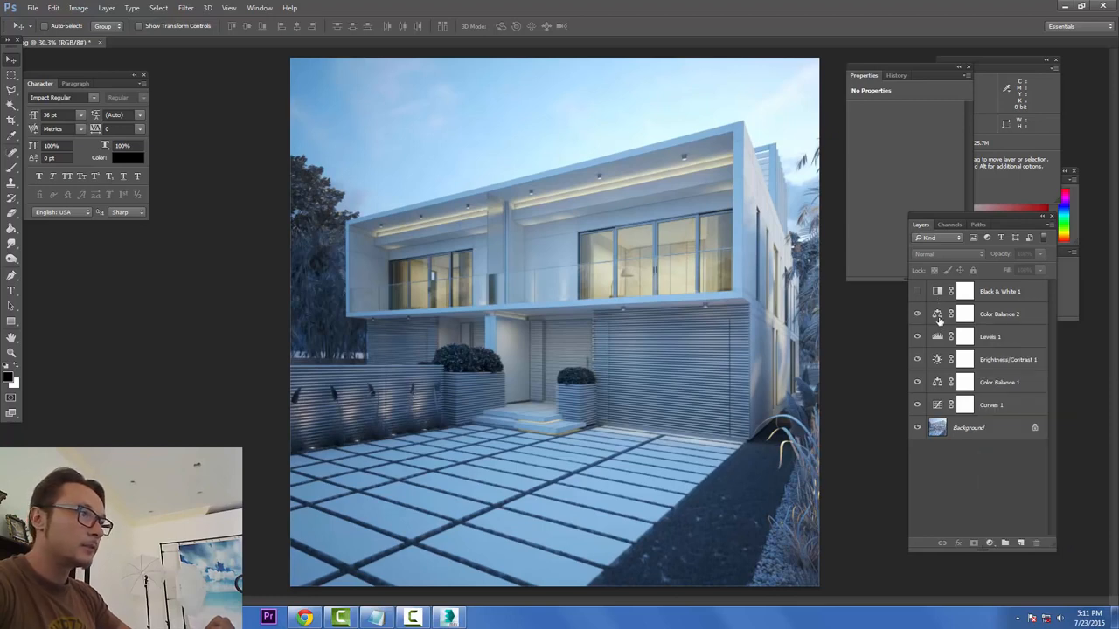
Set the second Color Balance layer's midtones Cyan–Red to +6, highlights Magenta–Green to -5 and Yellow–Blue to -18, and compare the image without it.
click(940, 317)
drag(892, 137, 889, 142)
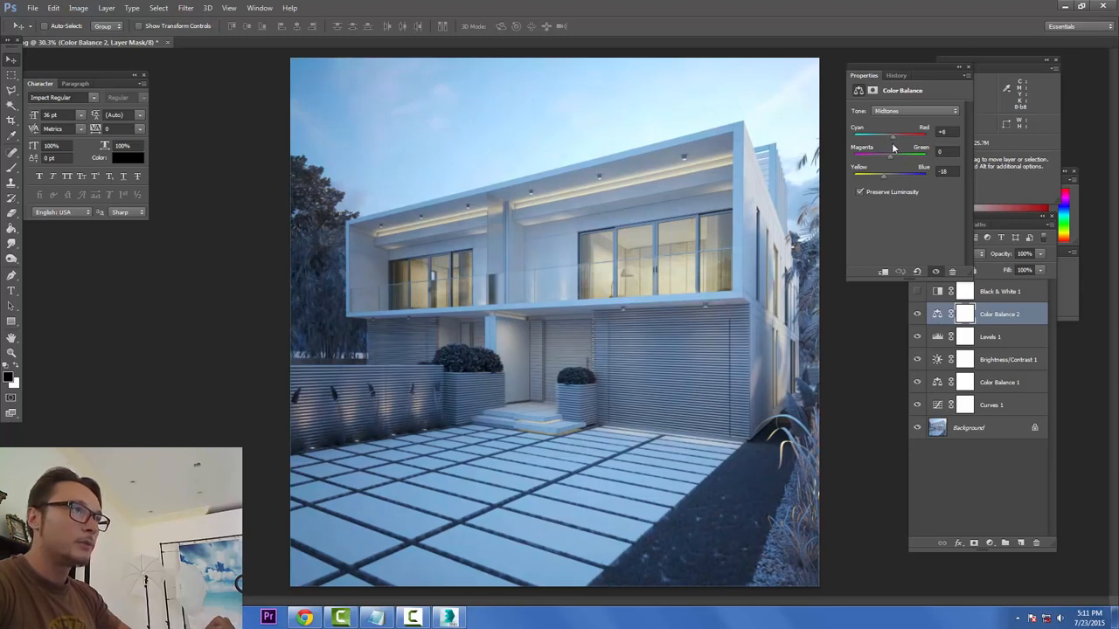
click(904, 112)
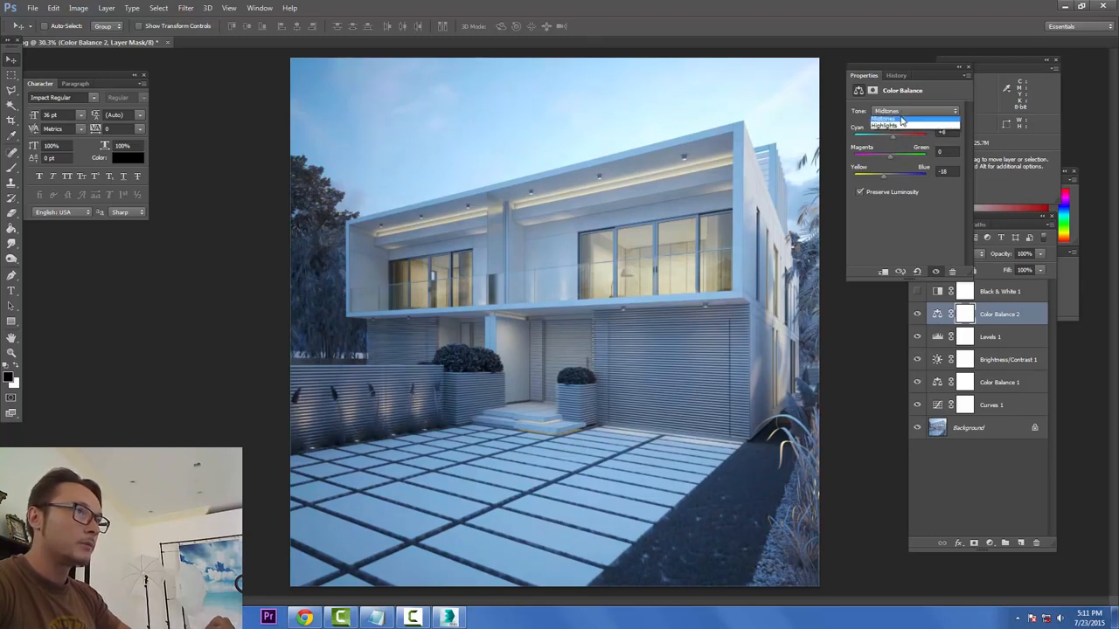
click(898, 130)
drag(888, 180, 885, 180)
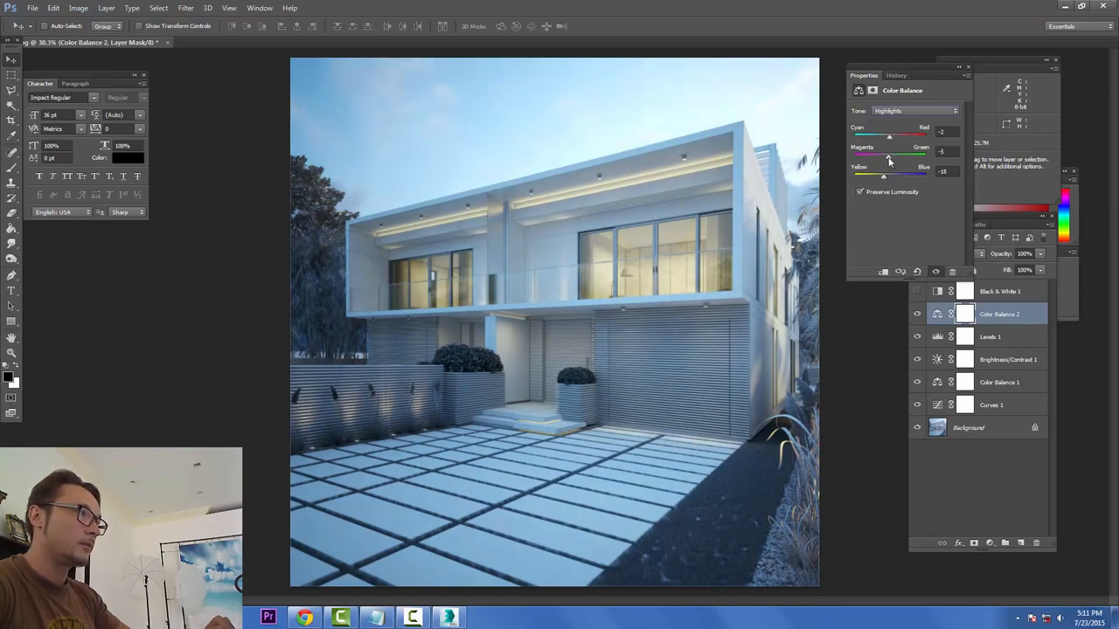
click(918, 314)
click(918, 314)
click(918, 313)
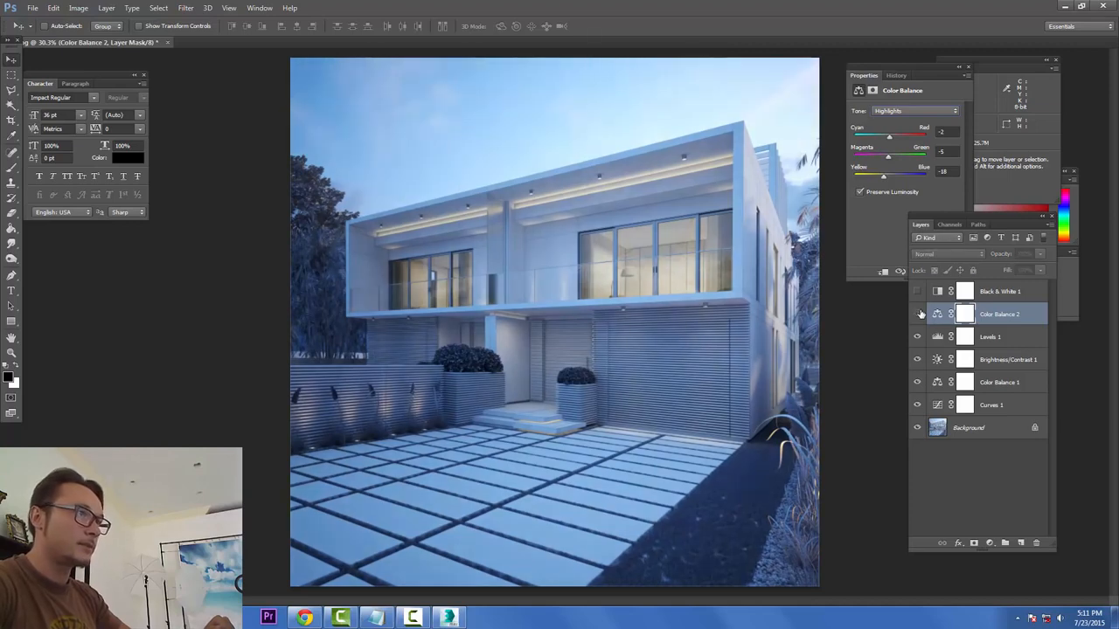
click(918, 313)
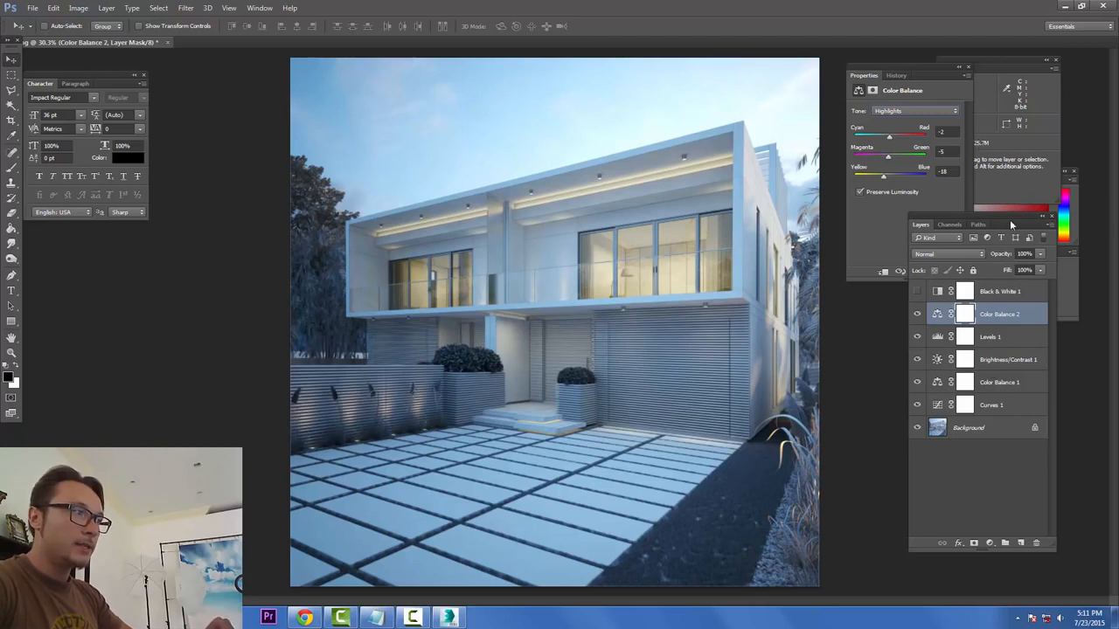
Add a new layer above the second Color Balance layer and brush a soft white glow over the right upper-floor windows, faded to 69%.
click(1020, 544)
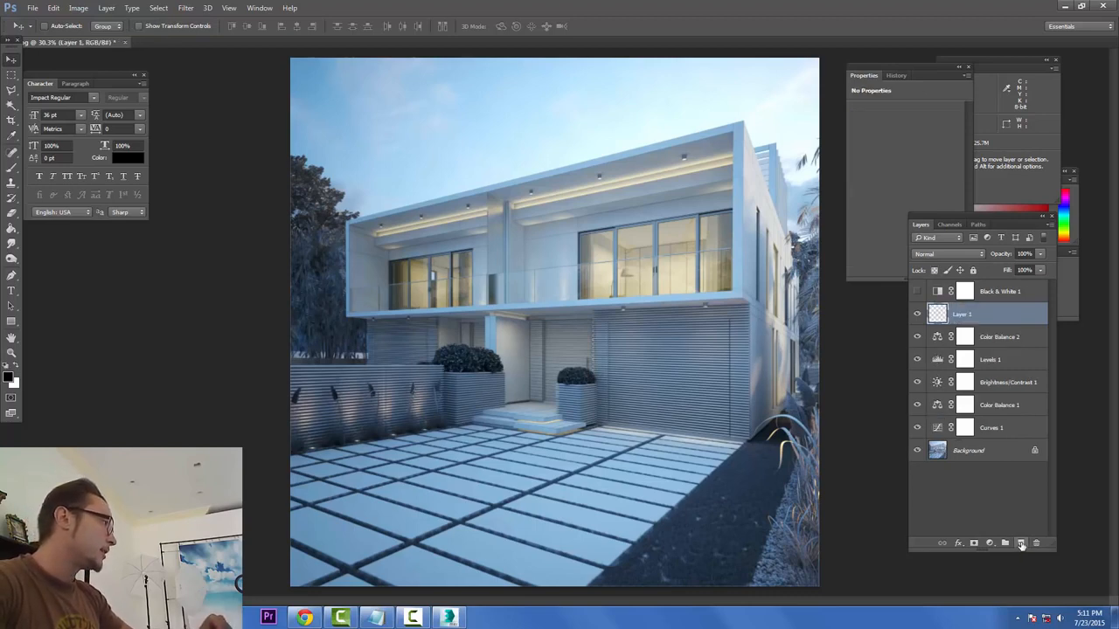
click(11, 166)
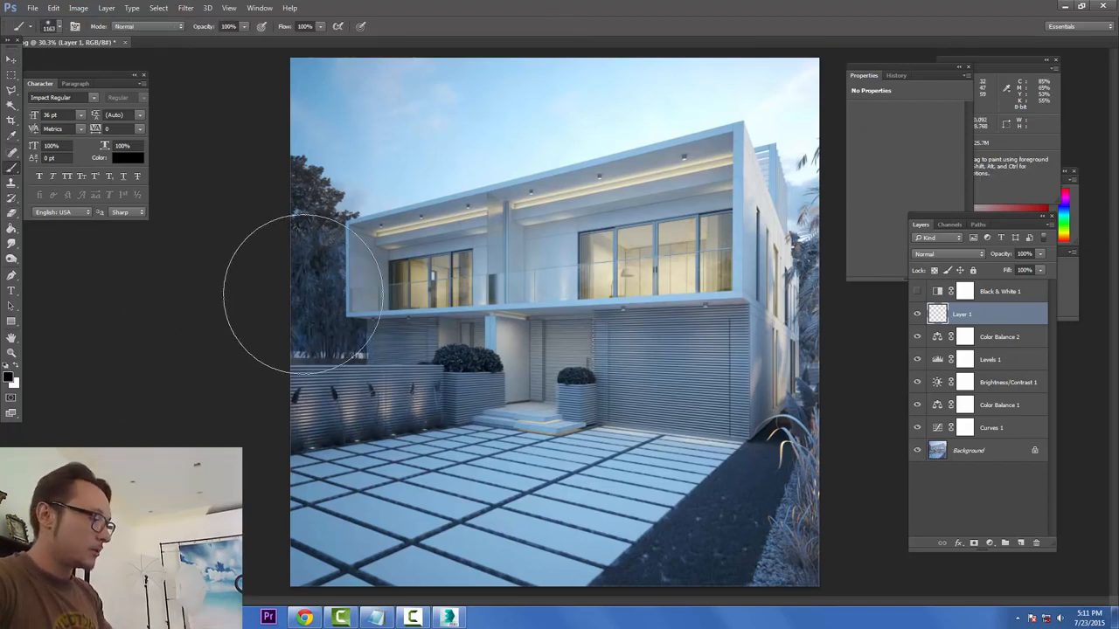
click(695, 251)
key(ctrl+z)
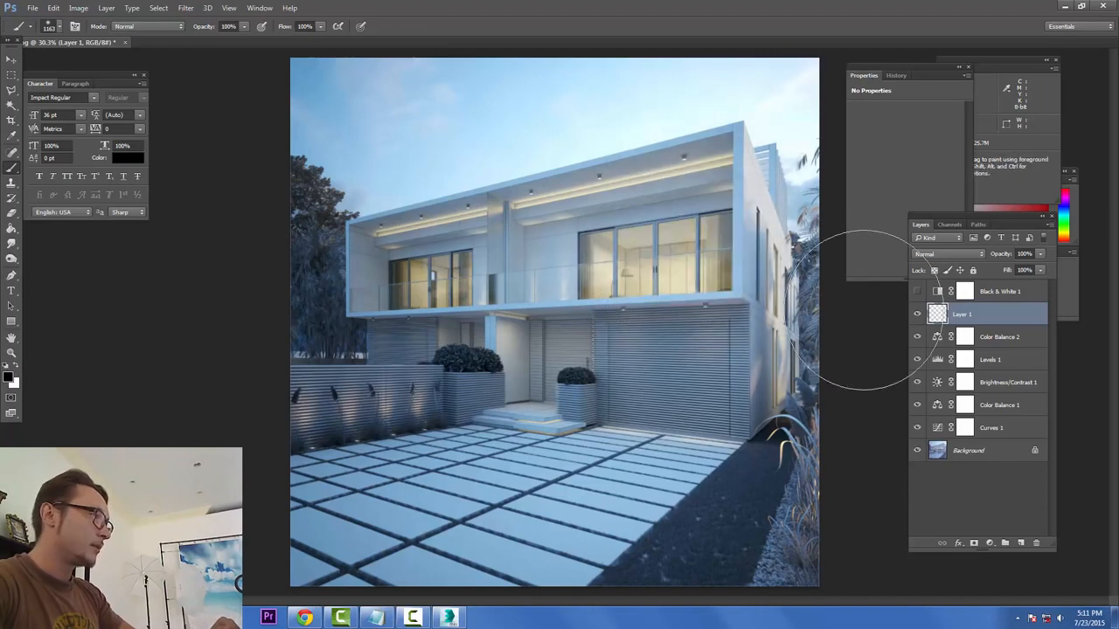
click(16, 366)
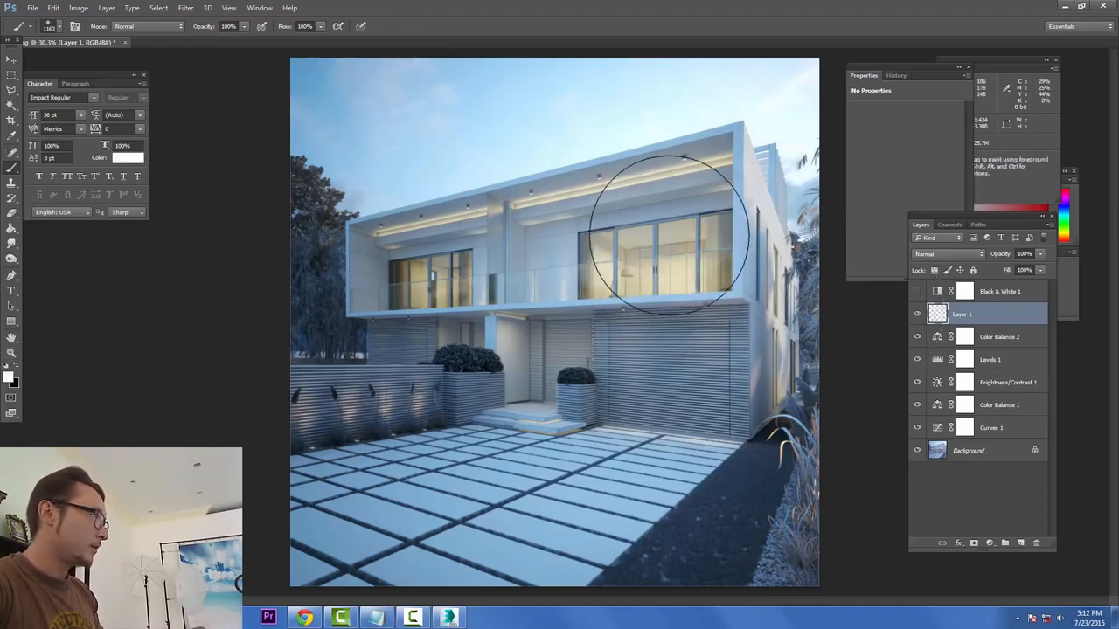
click(686, 229)
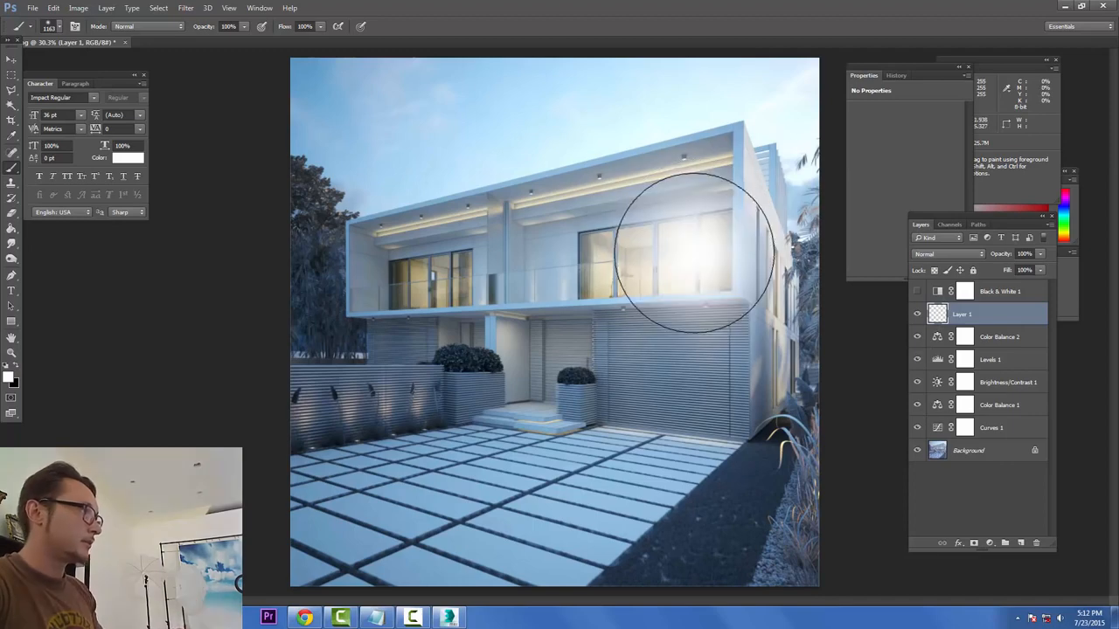
key(ctrl+shift+f)
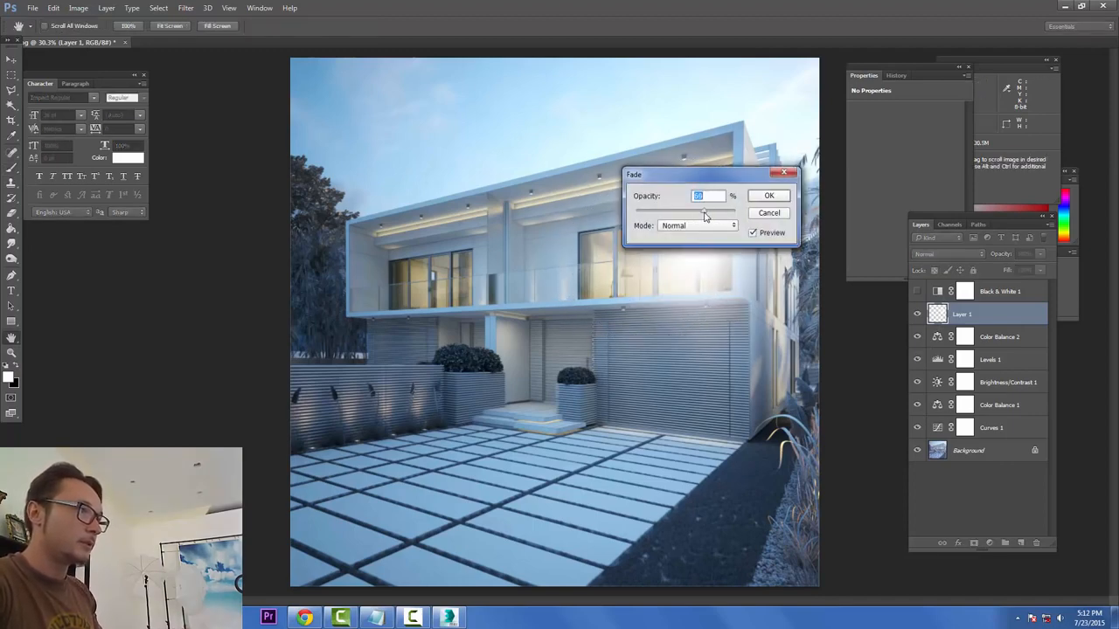
click(768, 196)
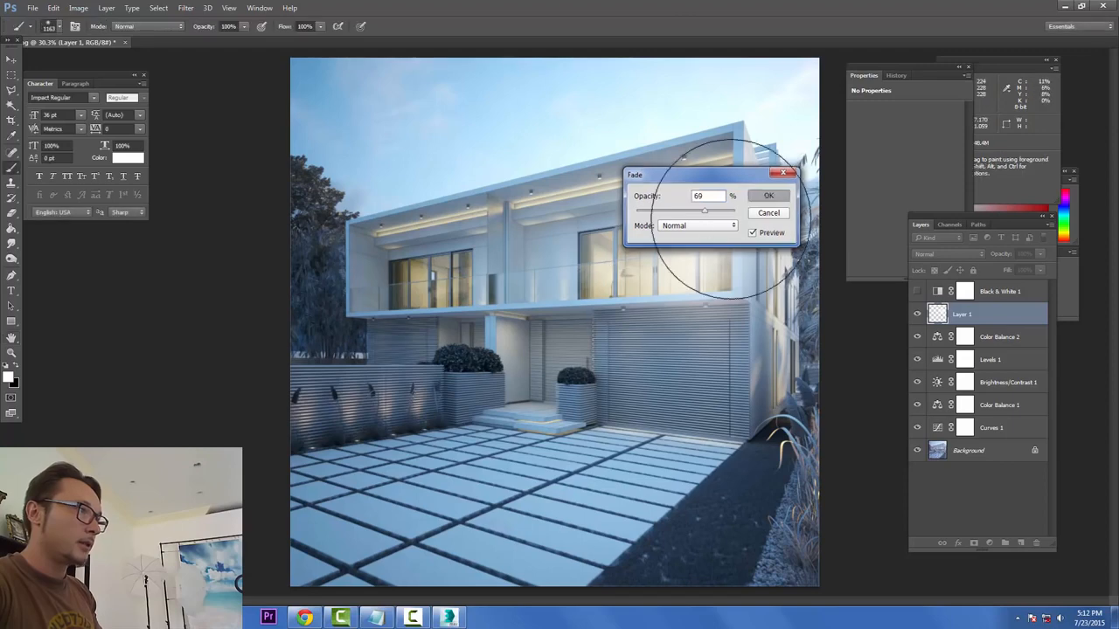
Brush a white glow over the near edge of the large upper window, faded to 62%, and one over the smaller left windows, faded to 78%.
click(612, 256)
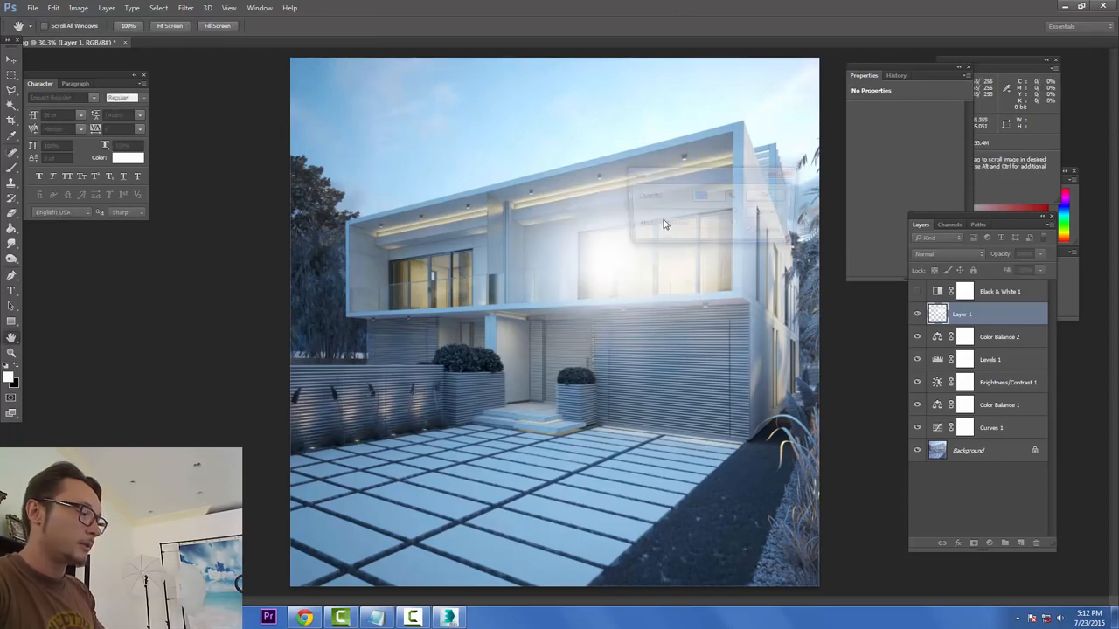
key(ctrl+shift+f)
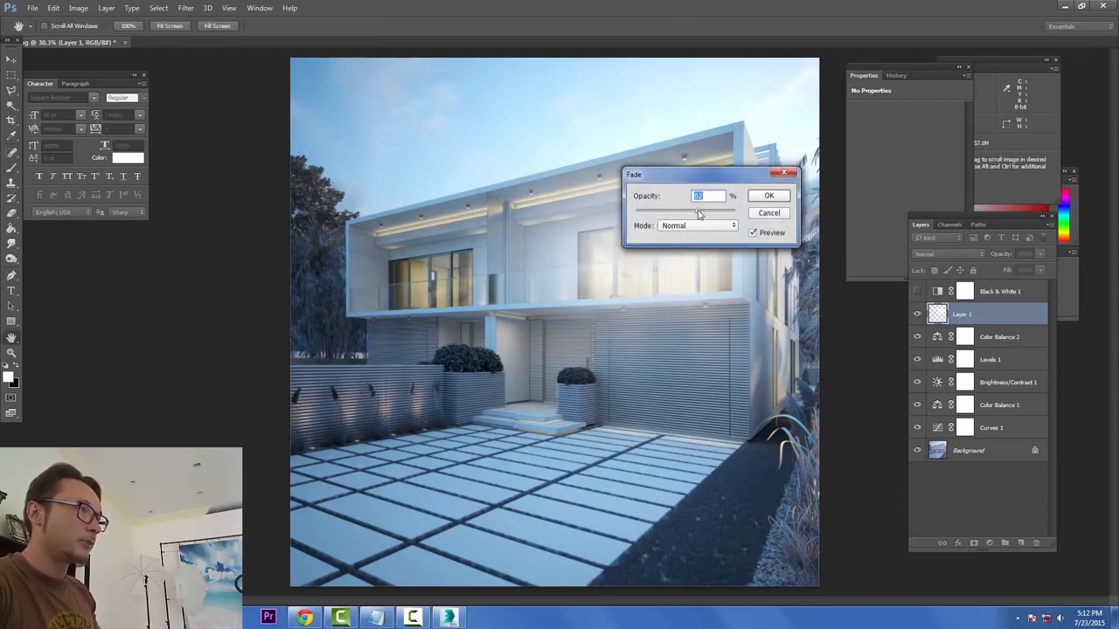
click(768, 196)
click(429, 269)
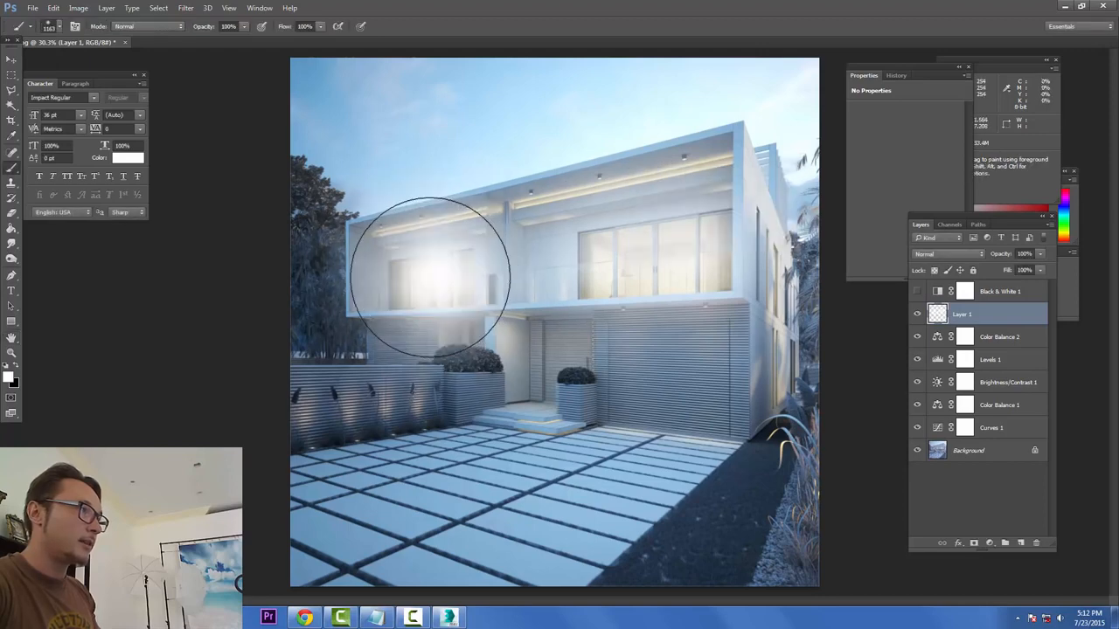
click(419, 278)
key(ctrl+shift+f)
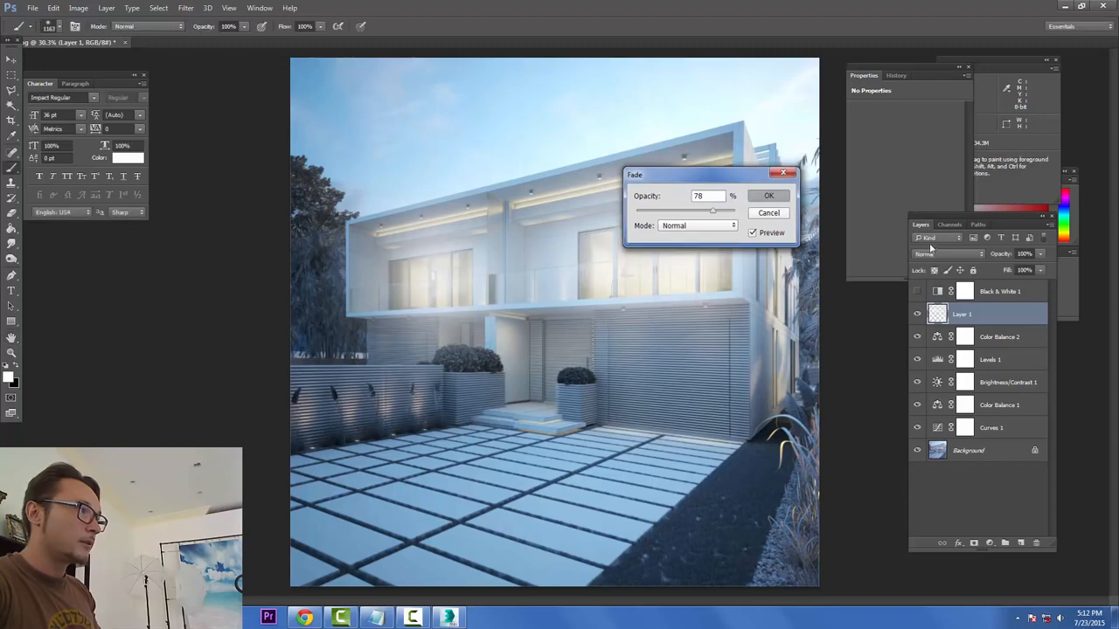
click(768, 196)
Set the white glow layer's blend mode to Soft Light and lower its opacity to 59%.
click(948, 254)
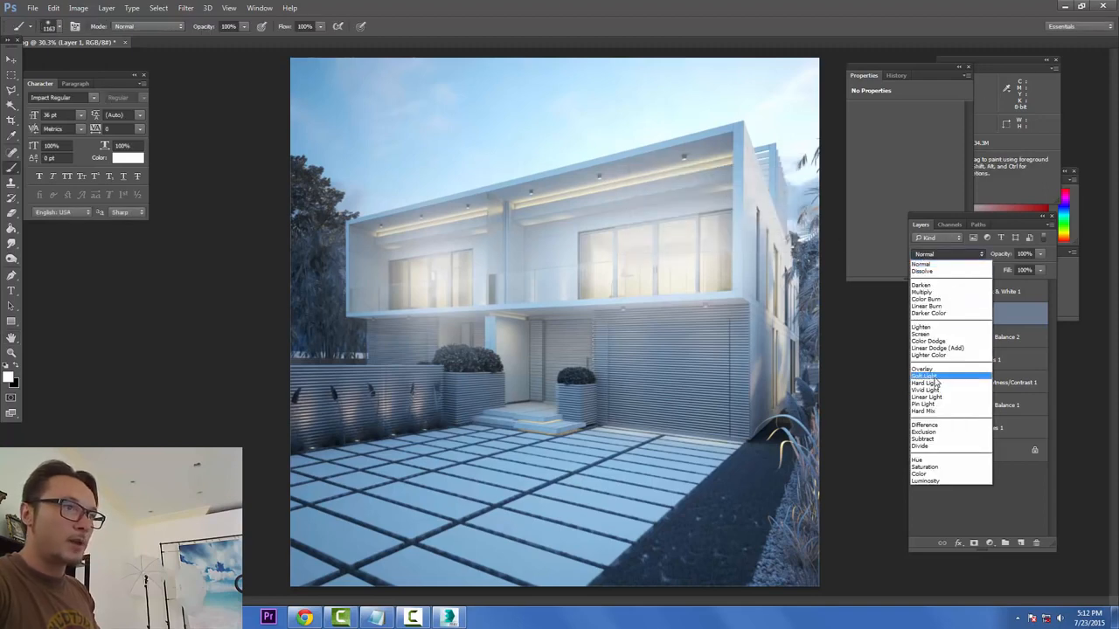
click(928, 376)
click(1039, 270)
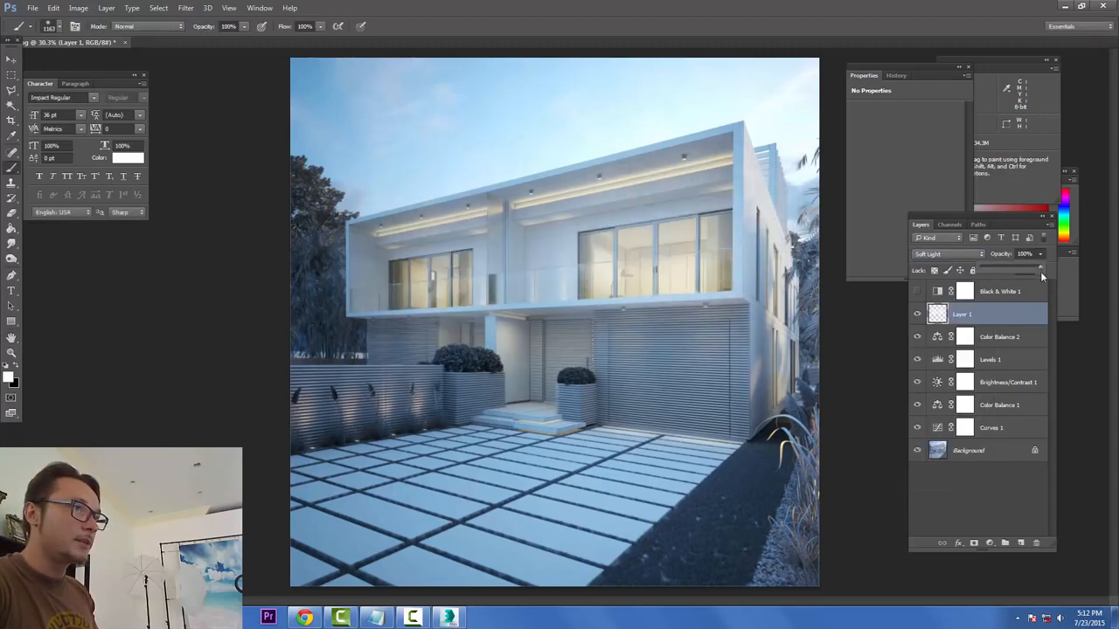
mouse_move(1014, 260)
mouse_down()
mouse_move(985, 253)
mouse_move(1002, 255)
mouse_up()
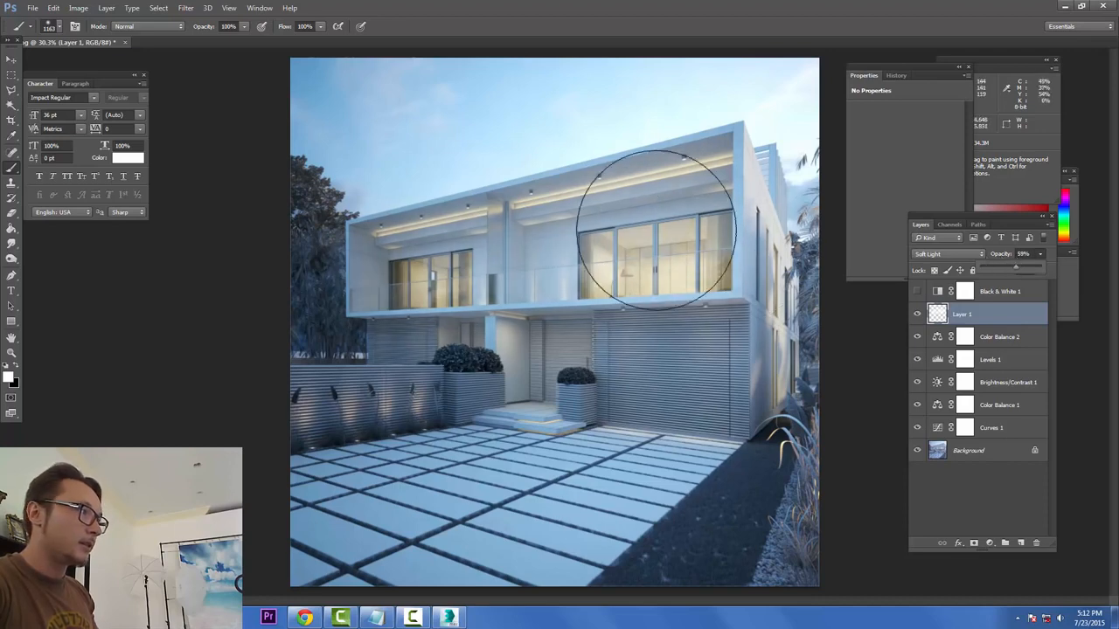
click(12, 60)
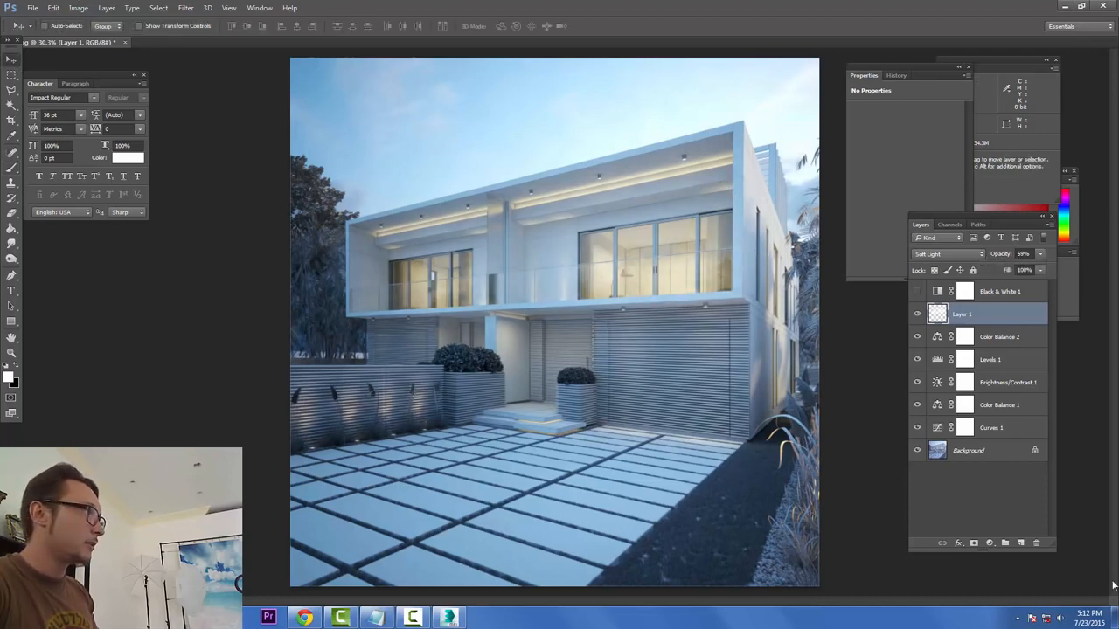
Add a new layer above the glow layer, fill it with 50% Gray at 100% opacity, and set its blend mode to Overlay.
click(1021, 543)
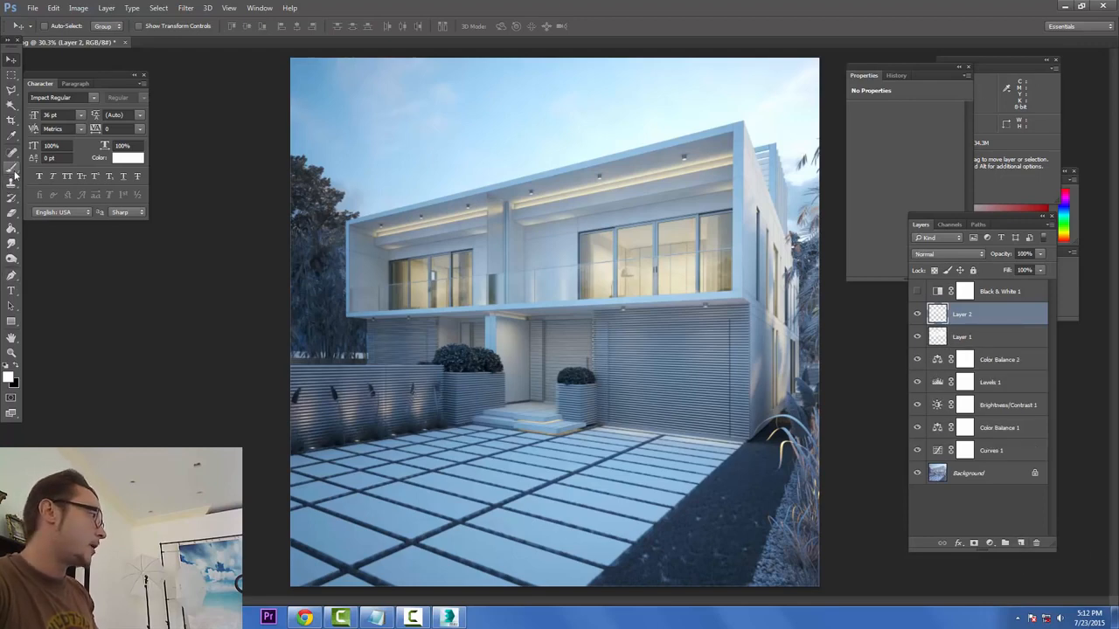
click(53, 8)
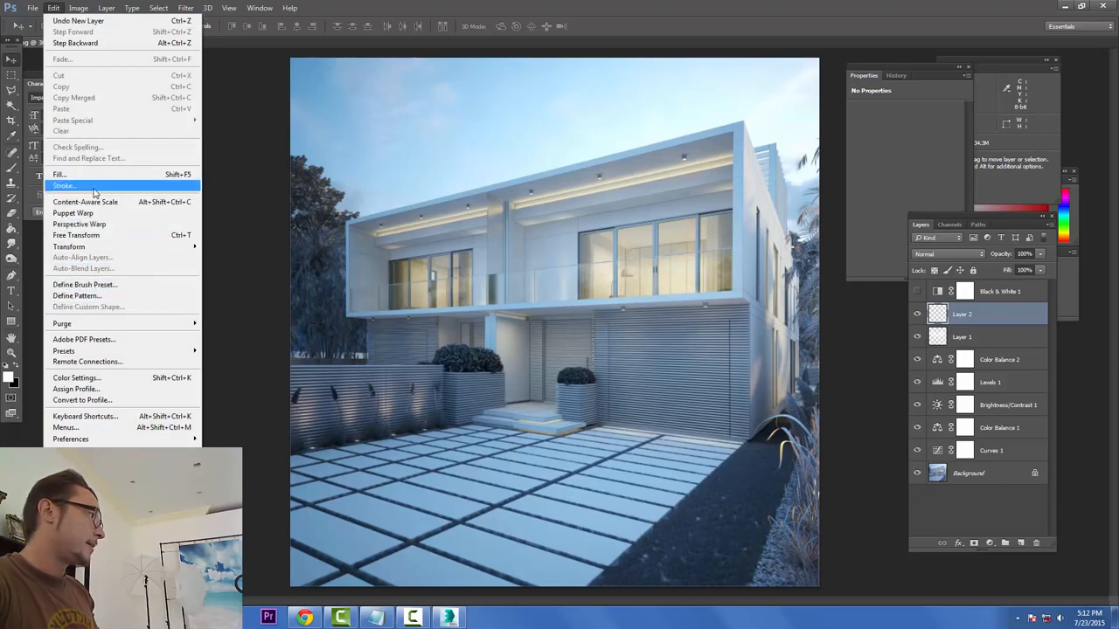
click(65, 174)
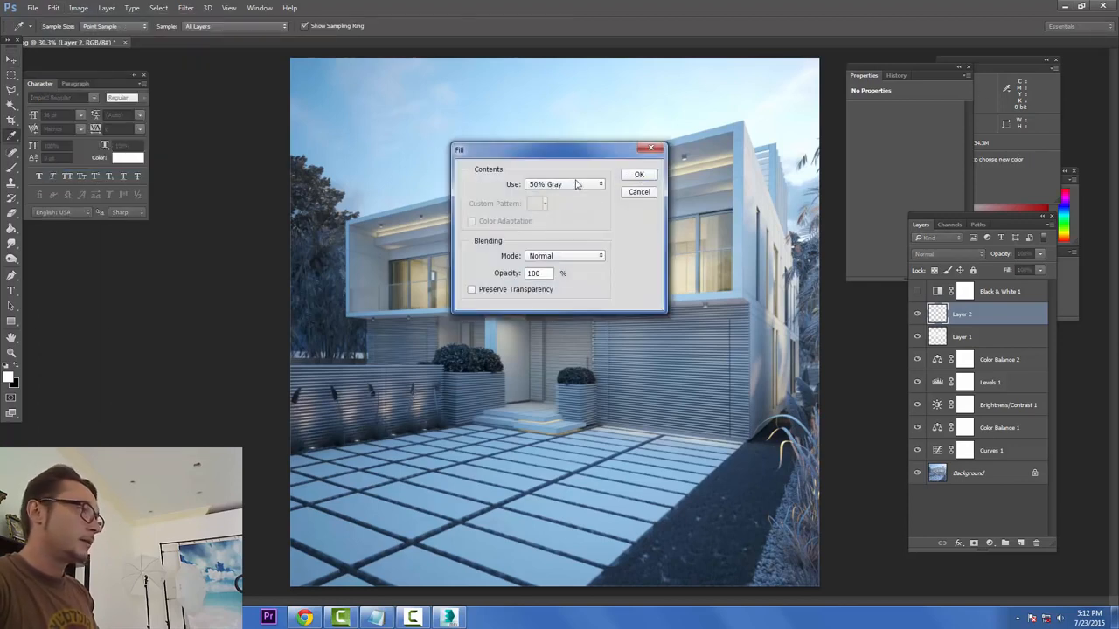
click(638, 176)
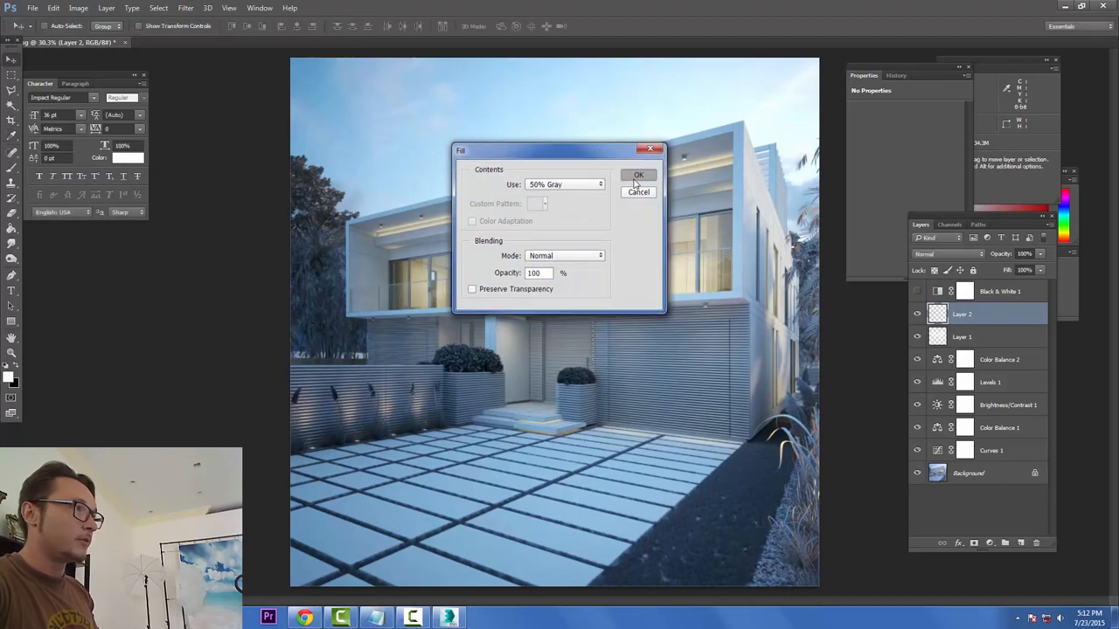
key(v)
click(947, 253)
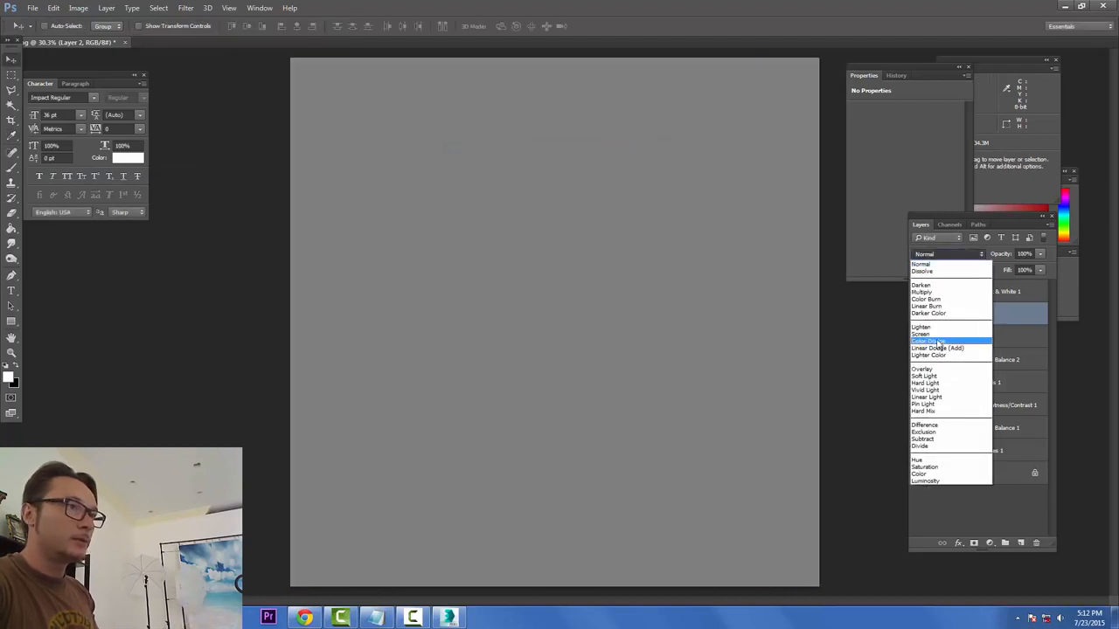
click(926, 369)
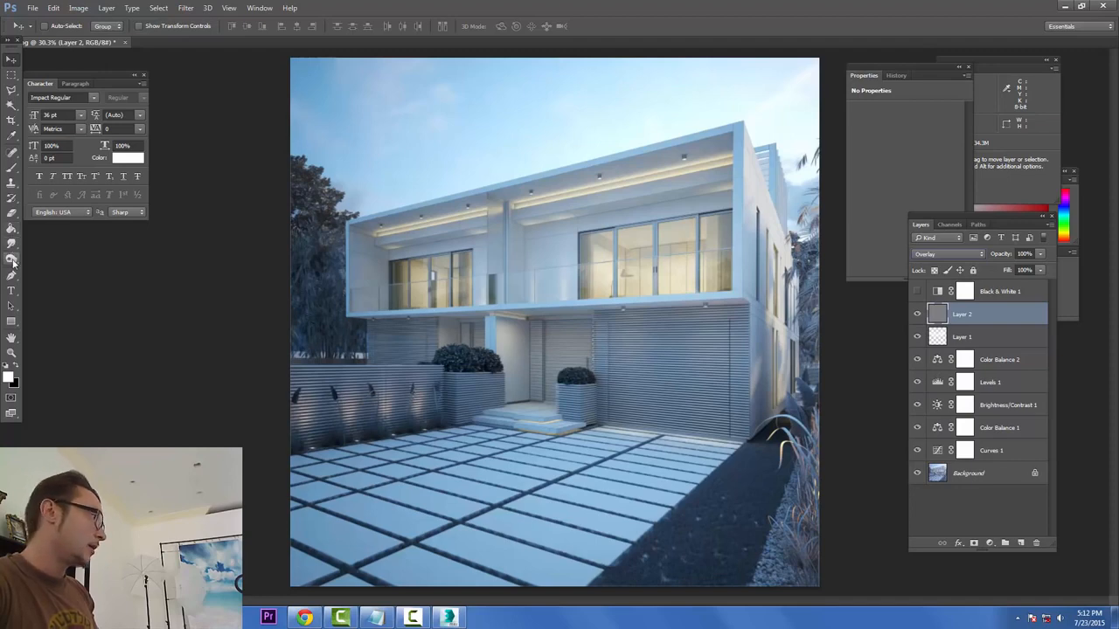
Burn the smaller left upper-floor windows on the gray Overlay layer, using Midtones at 50% exposure, and compare the image with and without the white glow layer.
mouse_move(11, 258)
mouse_down()
mouse_move(83, 277)
mouse_move(64, 270)
mouse_up()
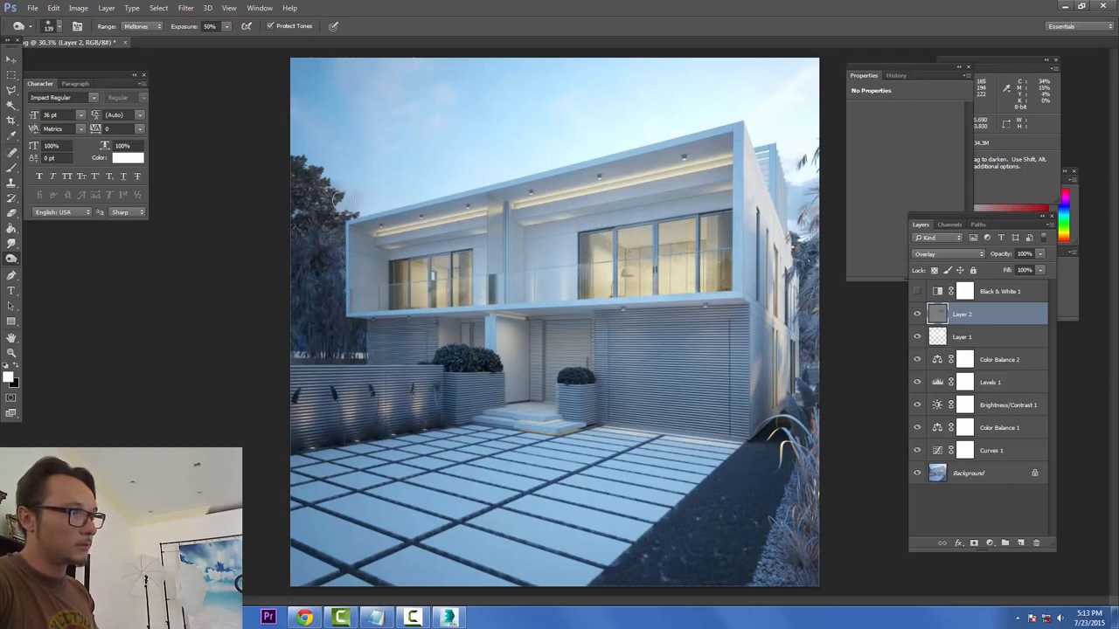
mouse_move(404, 275)
mouse_down()
mouse_move(419, 260)
mouse_move(464, 261)
mouse_move(455, 301)
mouse_move(430, 276)
mouse_move(412, 289)
mouse_move(416, 270)
mouse_move(459, 297)
mouse_move(408, 303)
mouse_move(434, 263)
mouse_up()
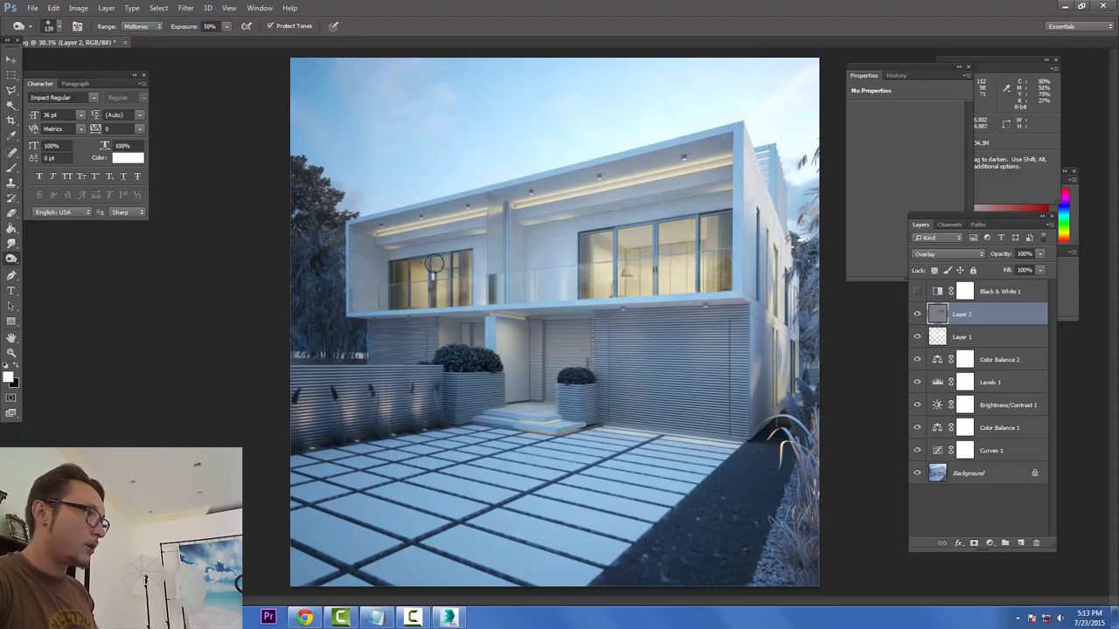
click(917, 336)
click(917, 337)
click(916, 337)
click(917, 336)
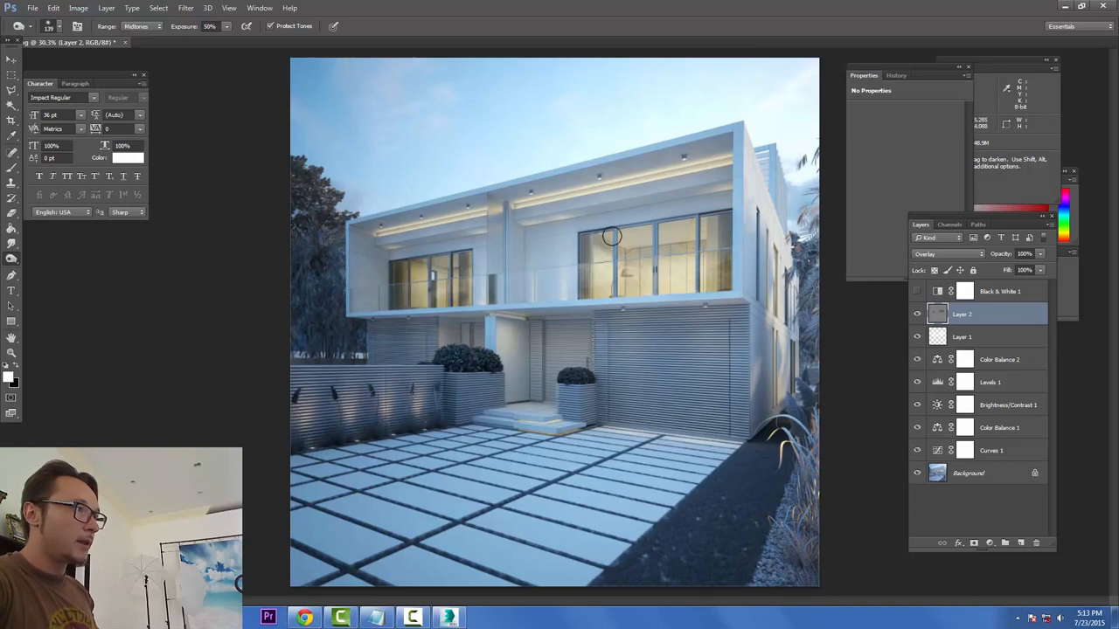
Burn the panes of the large right upper-floor window and deepen the smaller left windows, discarding any burn stroke over the paving.
mouse_move(627, 283)
mouse_down()
mouse_move(642, 251)
mouse_move(647, 262)
mouse_move(648, 238)
mouse_up()
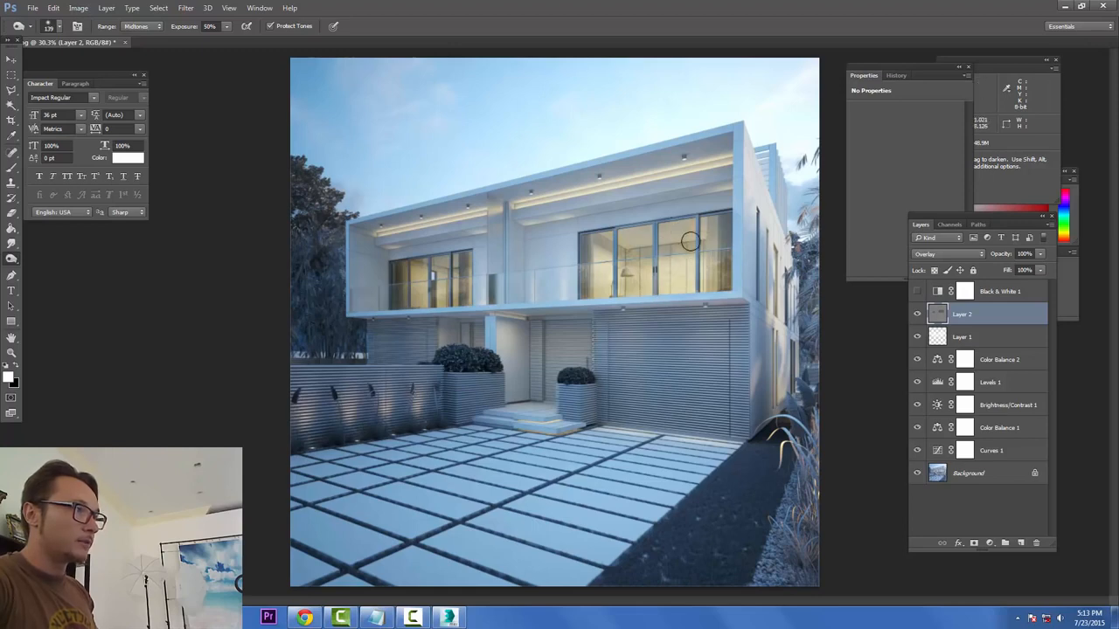
drag(721, 228, 723, 256)
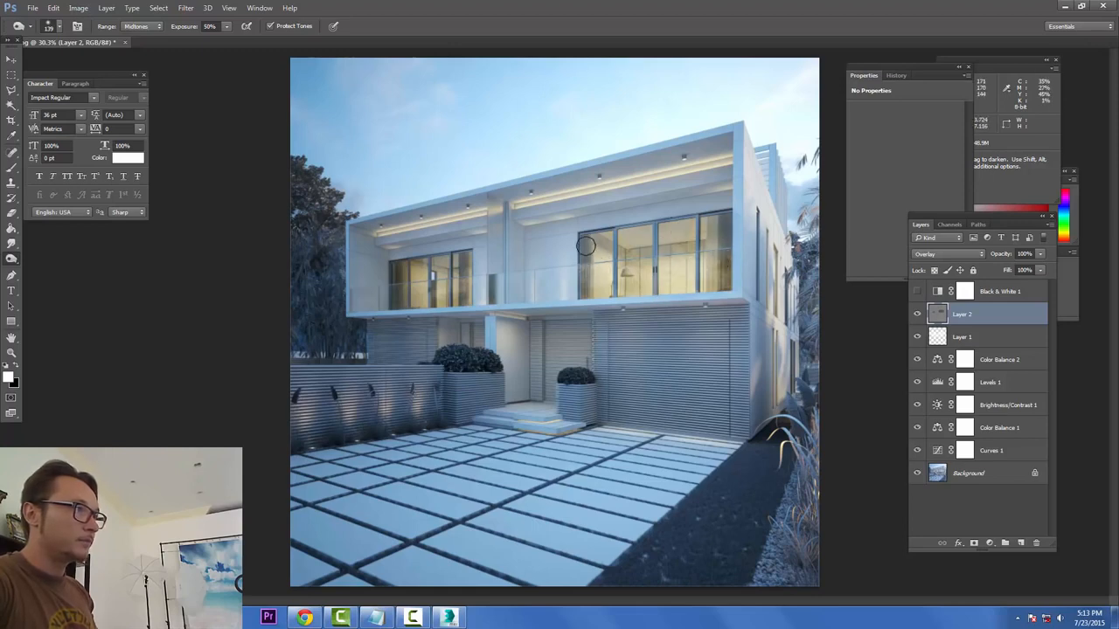
drag(587, 248, 600, 240)
drag(455, 267, 441, 290)
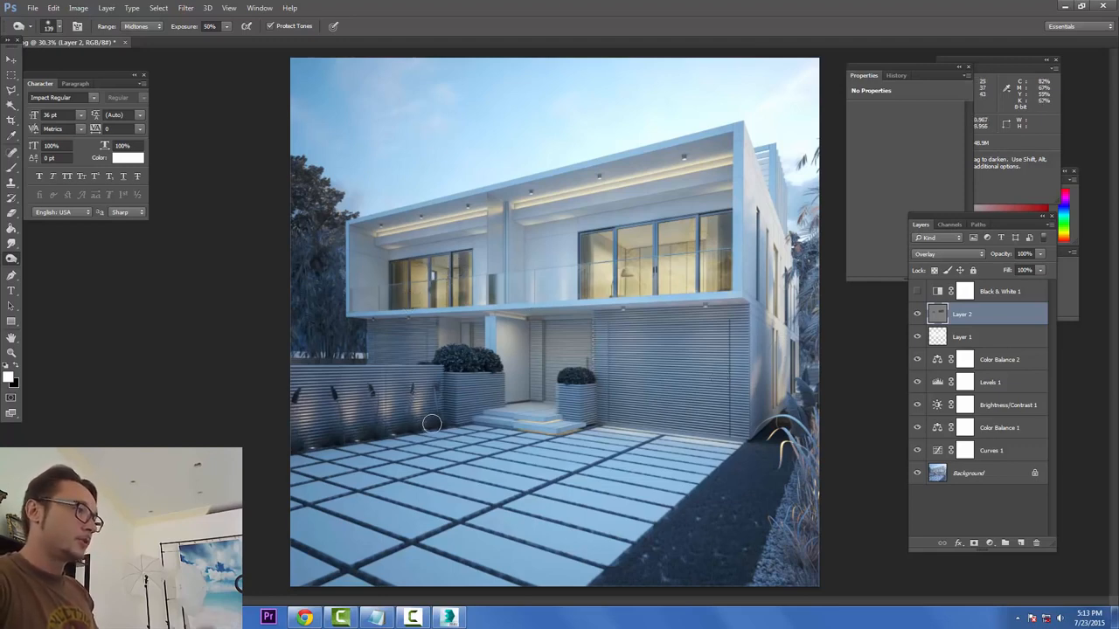
mouse_move(390, 433)
mouse_down()
mouse_move(279, 423)
mouse_move(494, 465)
mouse_up()
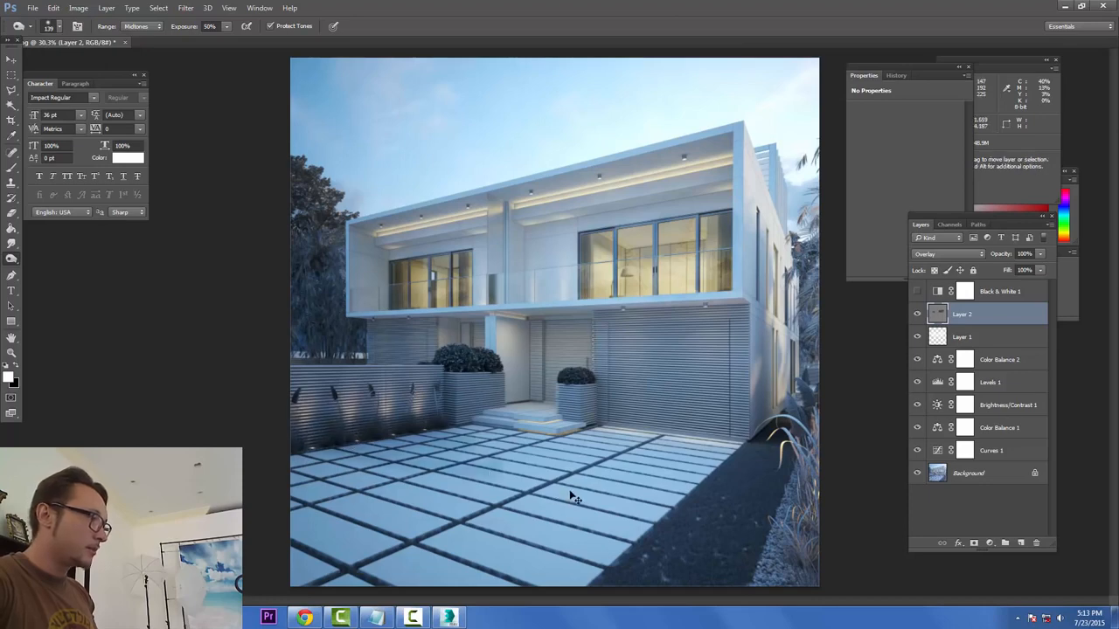
key(ctrl+z)
Dodge the paving in front of the entrance steps and the grasses along the right edge, using a 133 px brush, Midtones and 50% exposure.
alt+click(12, 259)
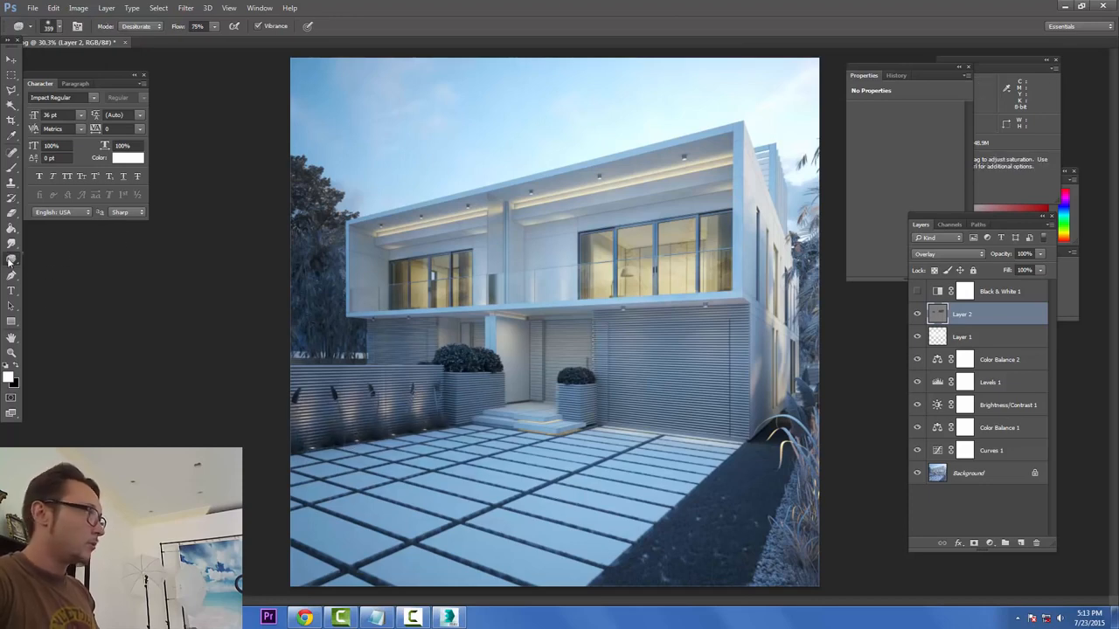
right_click(8, 262)
click(61, 259)
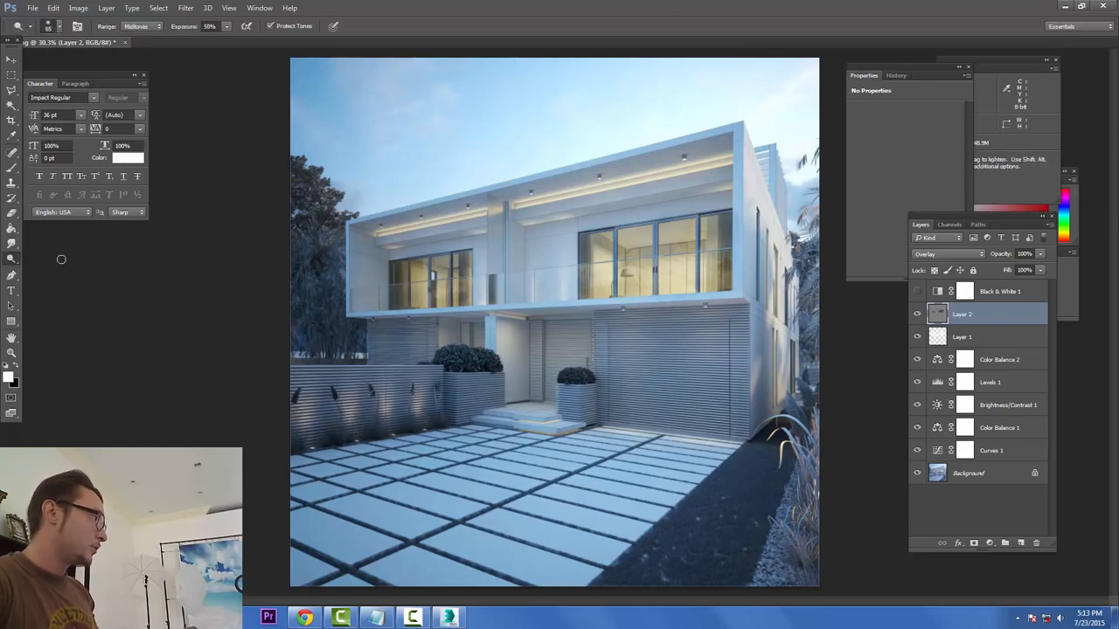
right_click(477, 413)
mouse_move(426, 433)
mouse_down()
mouse_move(350, 446)
mouse_move(578, 436)
mouse_up()
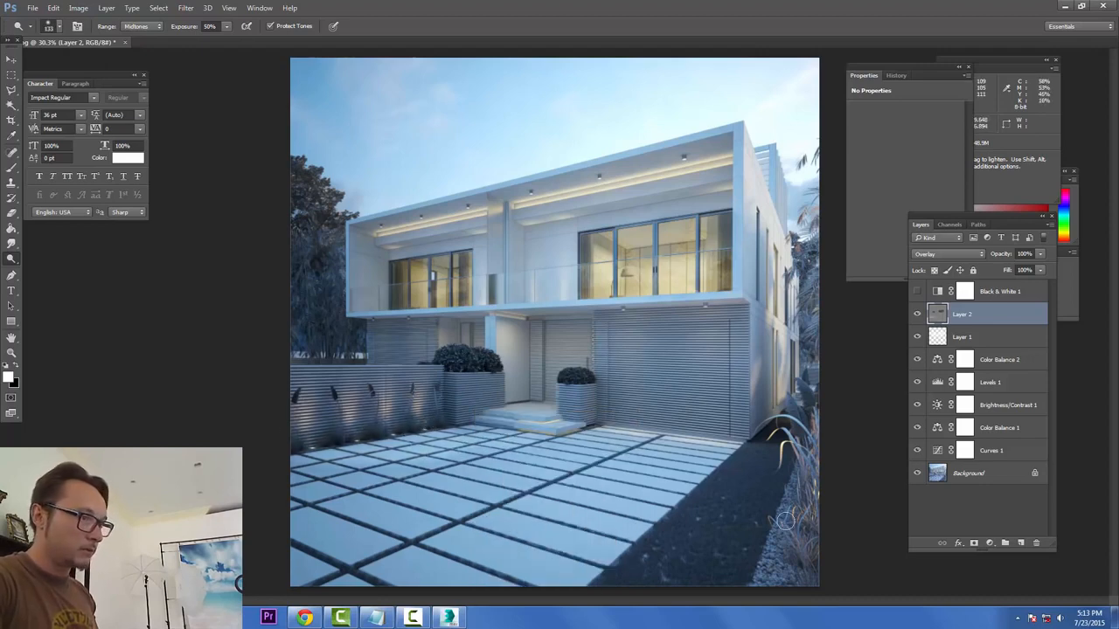
mouse_move(784, 521)
mouse_down()
mouse_move(795, 568)
mouse_move(778, 542)
mouse_move(804, 528)
mouse_move(802, 459)
mouse_up()
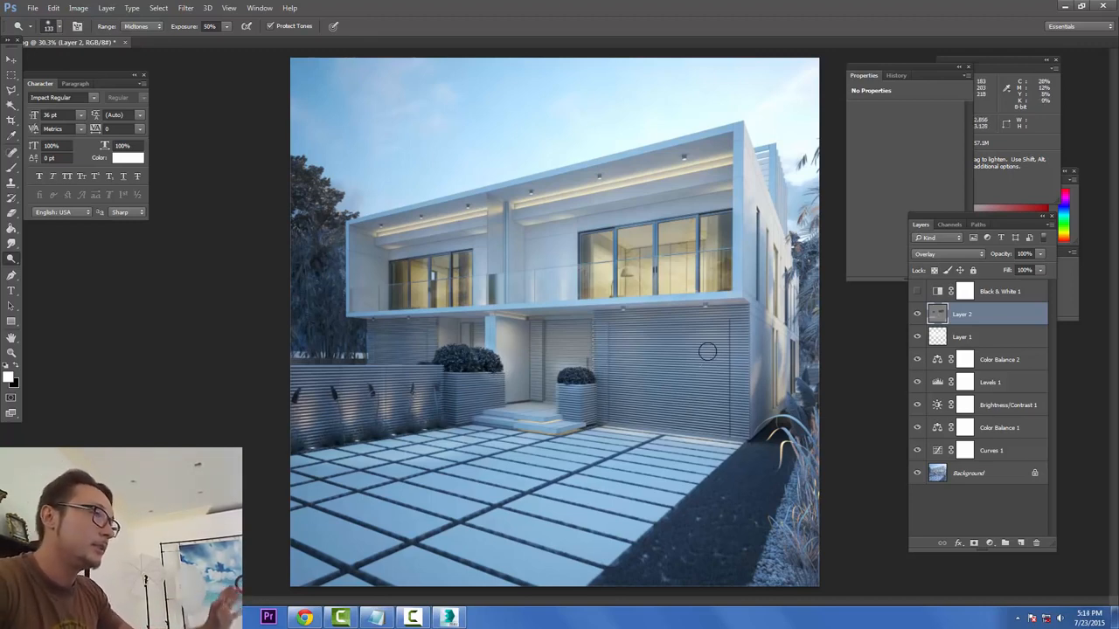
Preview the image in grayscale through the Black & White layer, compare it with and without the dodge/burn layer, and return to the color view.
click(11, 61)
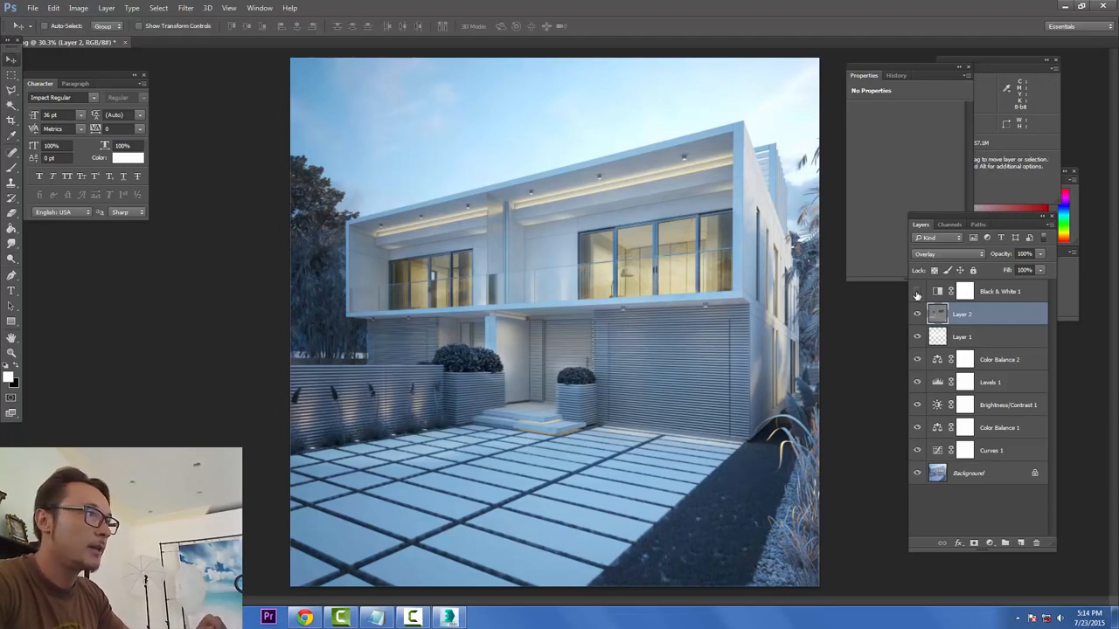
click(917, 292)
click(917, 292)
click(917, 292)
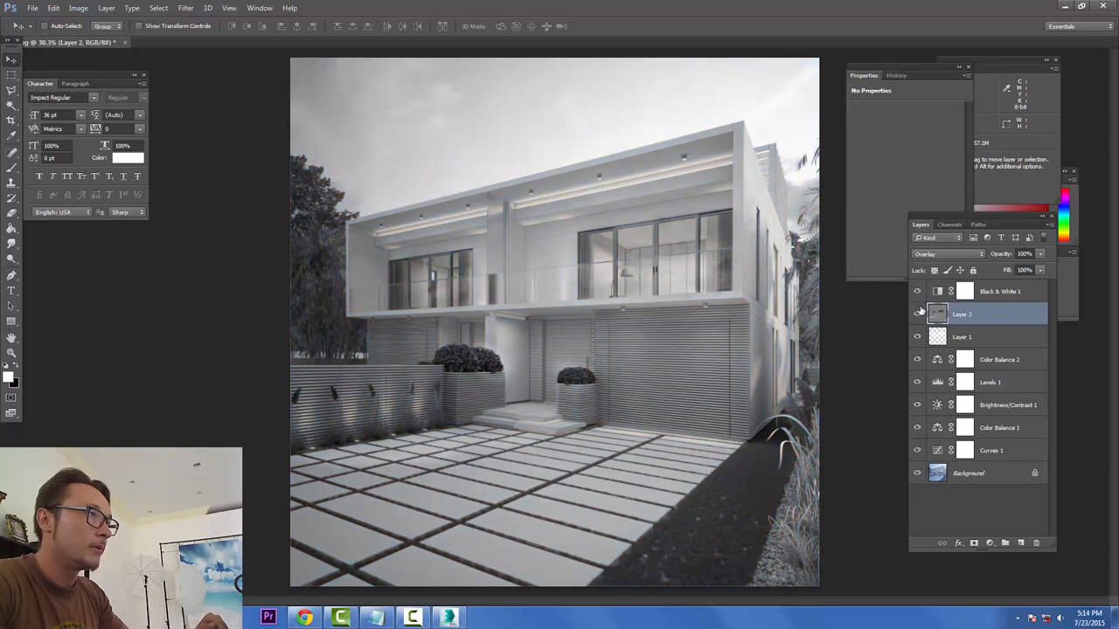
click(917, 313)
click(917, 313)
click(917, 314)
click(916, 314)
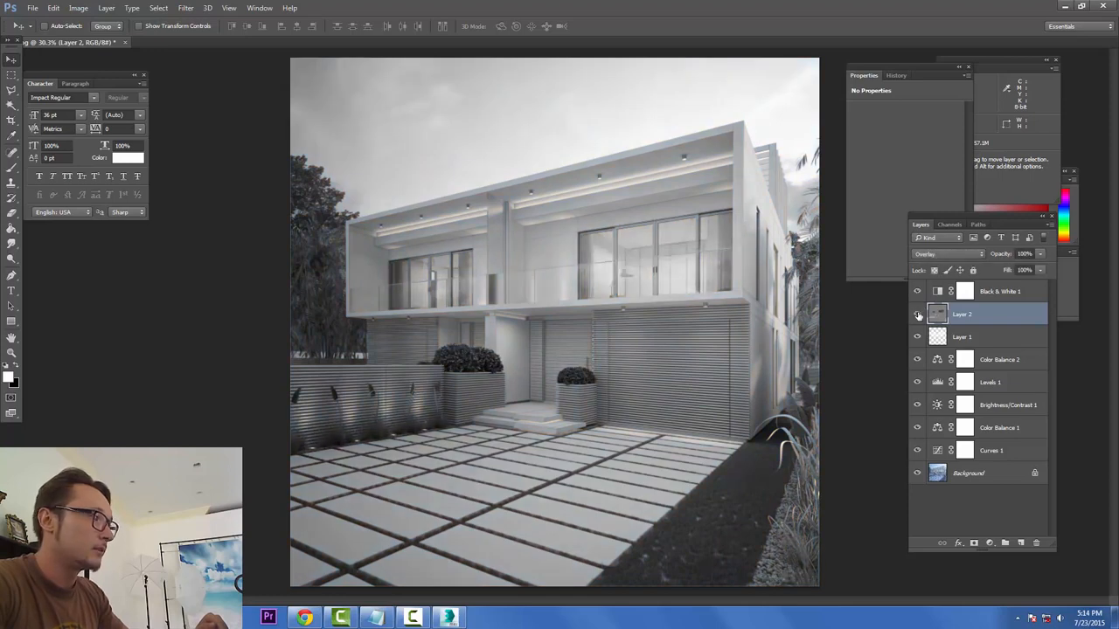
click(917, 313)
click(917, 314)
click(916, 314)
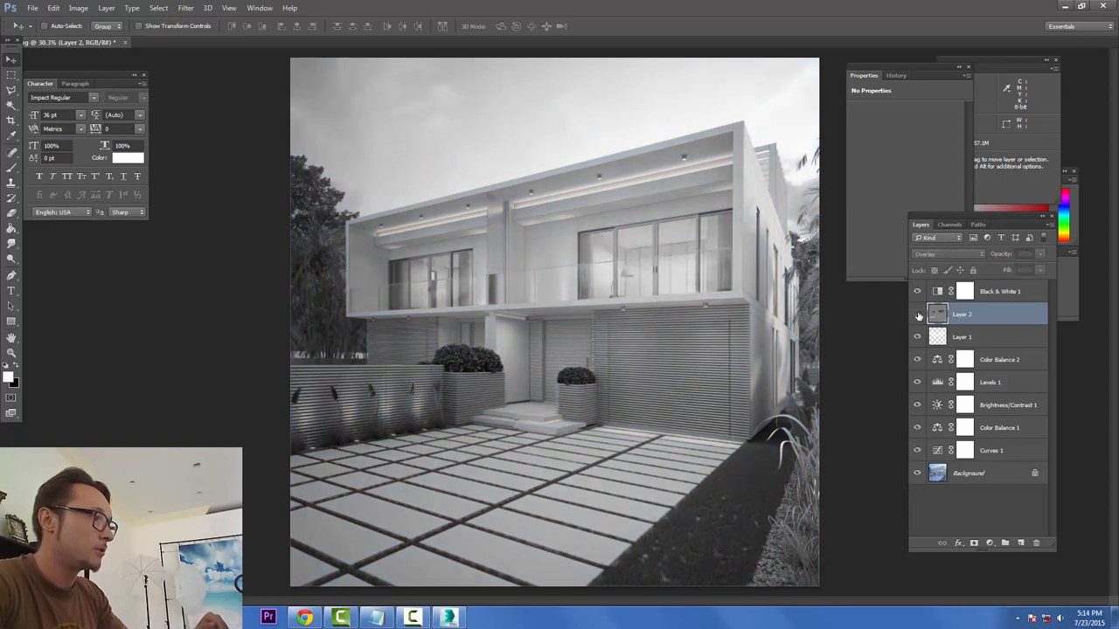
click(916, 314)
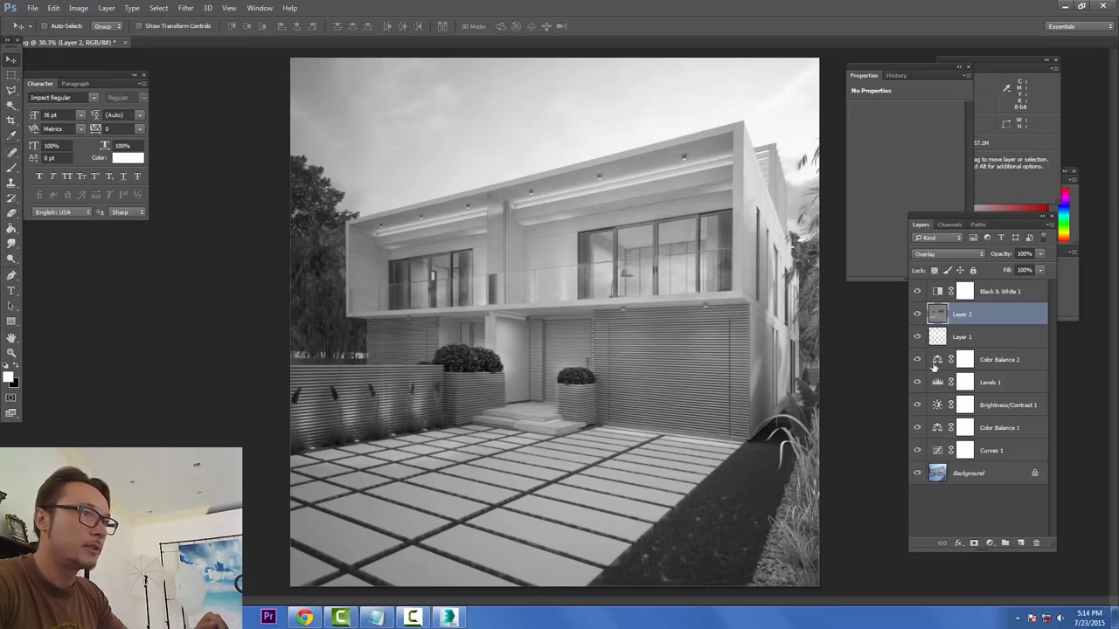
click(916, 313)
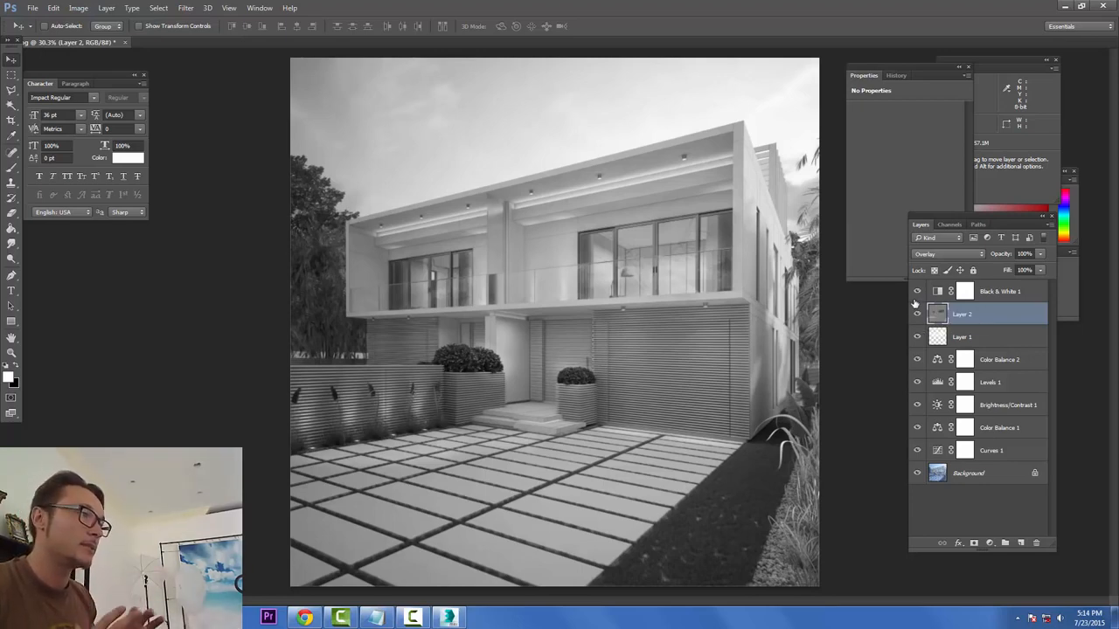
click(916, 291)
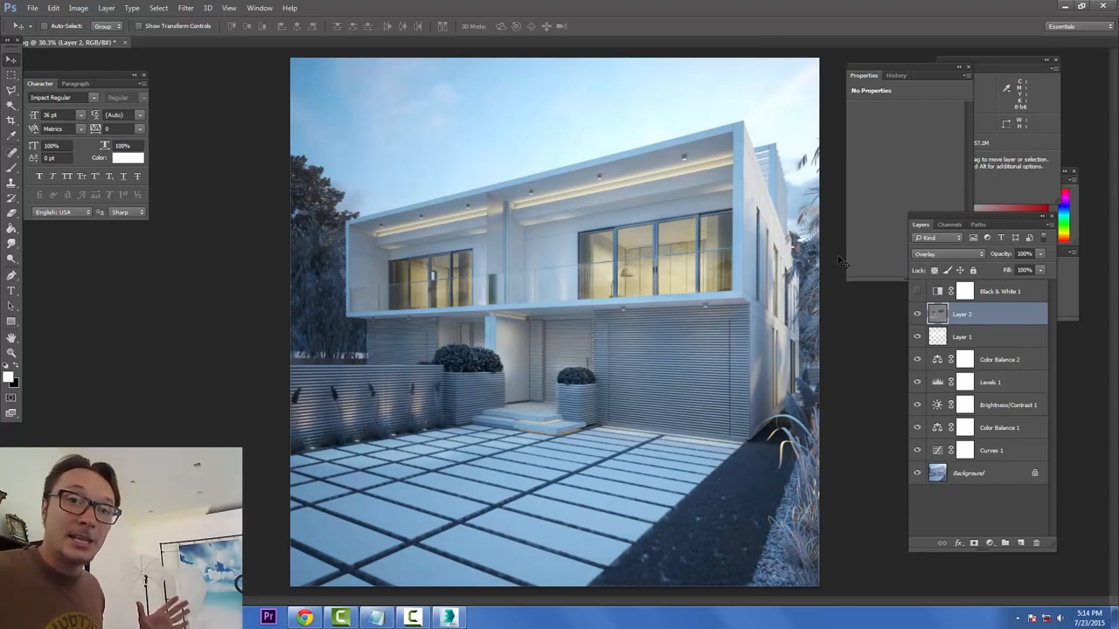